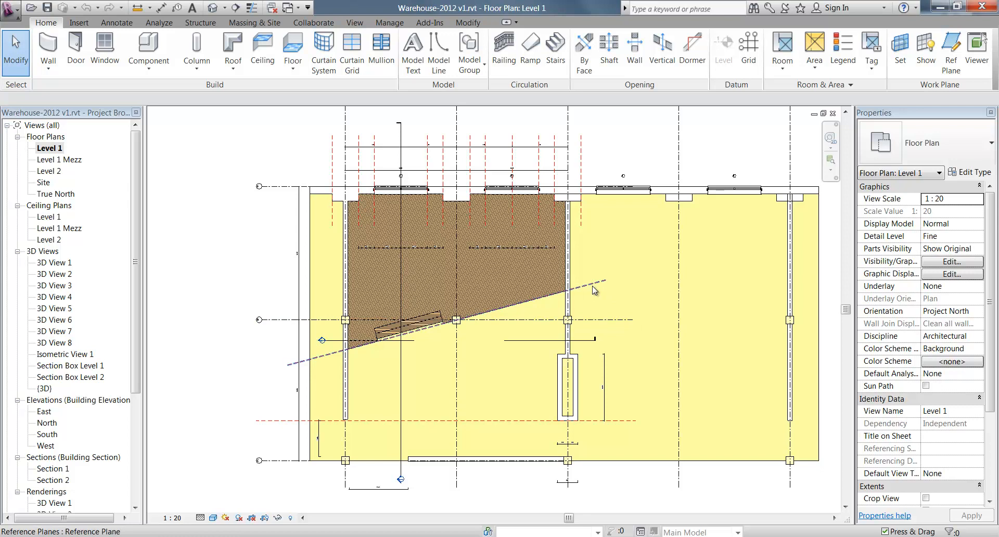
{"action": "left_click", "coordinate": [594, 285]}
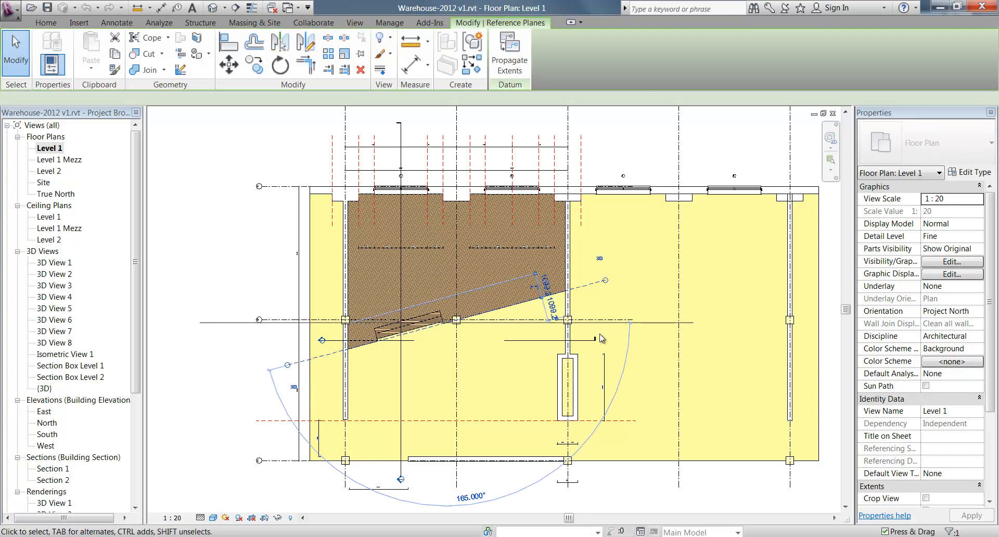
{"action": "key", "text": "Escape"}
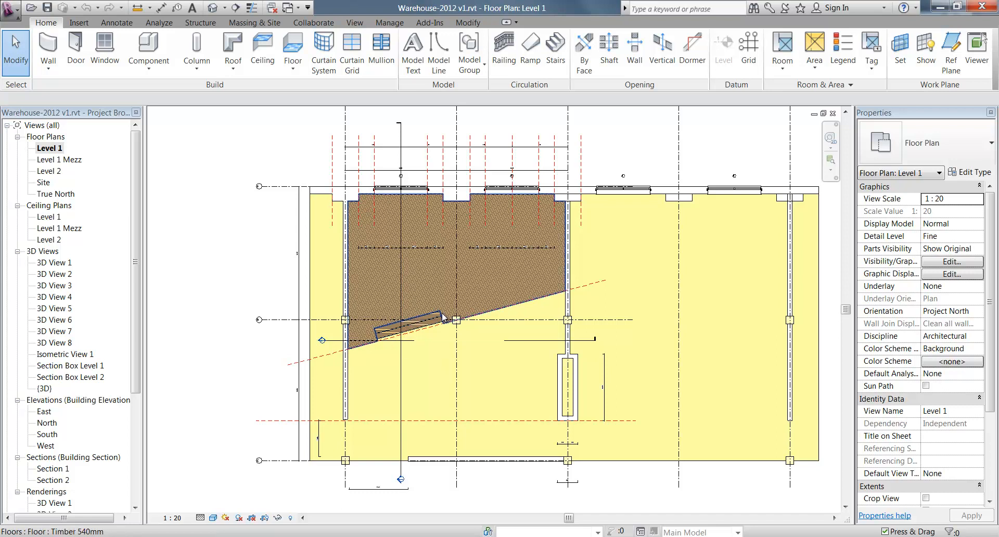
{"action": "scroll", "coordinate": [396, 369], "scroll_direction": "up", "scroll_amount": 3}
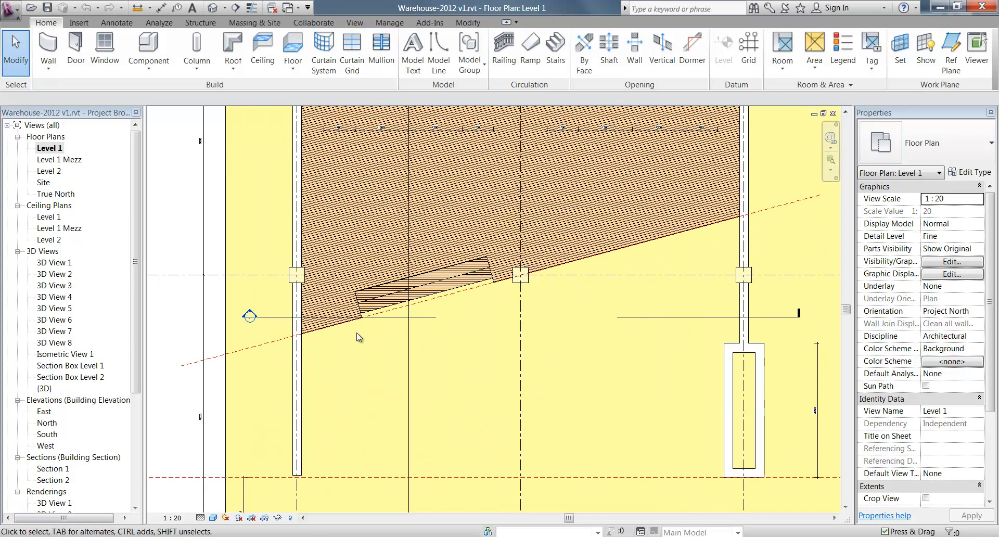
{"action": "scroll", "coordinate": [400, 338], "scroll_direction": "down", "scroll_amount": 6}
{"action": "scroll", "coordinate": [400, 341], "scroll_direction": "up", "scroll_amount": 5}
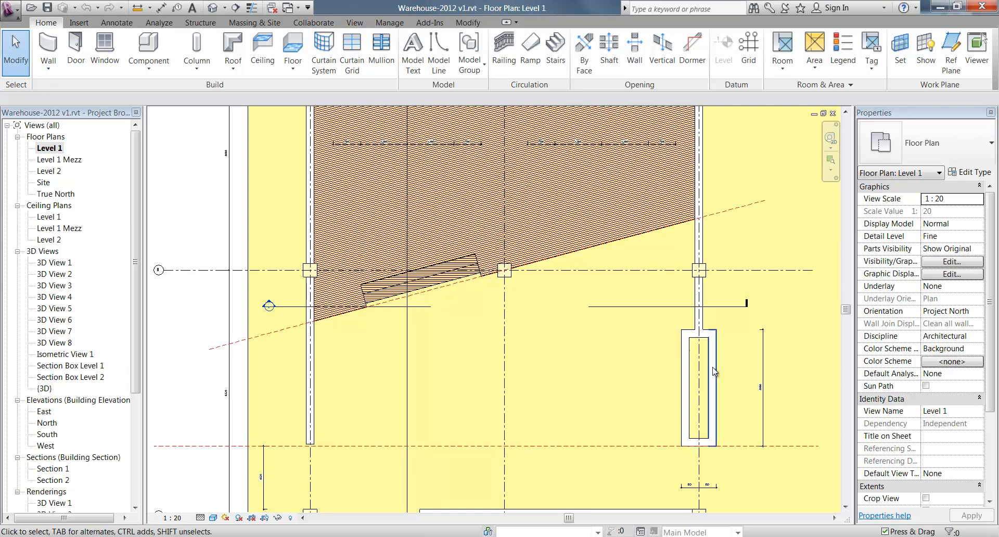
Step: Try to mirror a copy of the angled reference plane, mezzanine floor and steps about the vertical grid line through the middle column
{"action": "left_click", "coordinate": [736, 208]}
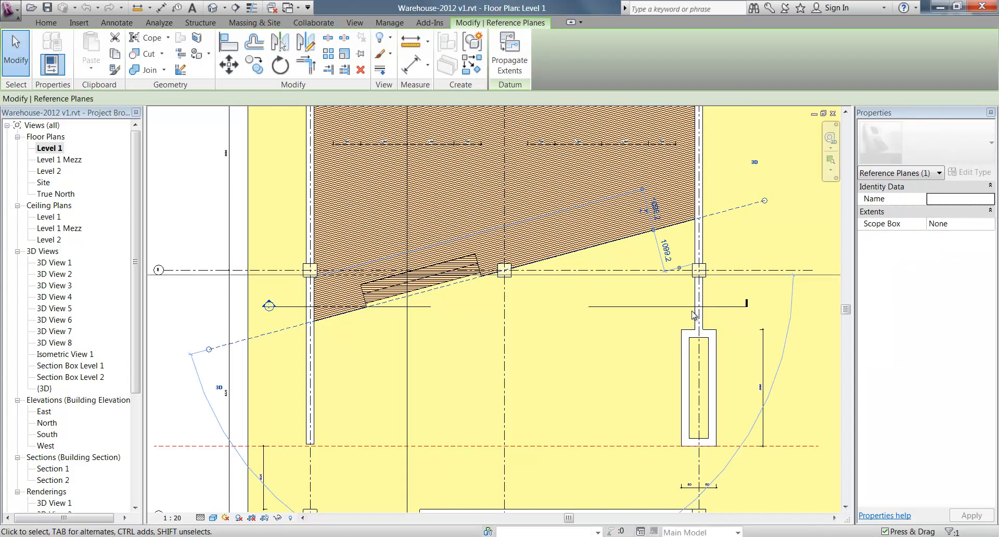
{"action": "left_click", "coordinate": [609, 189], "text": "ctrl"}
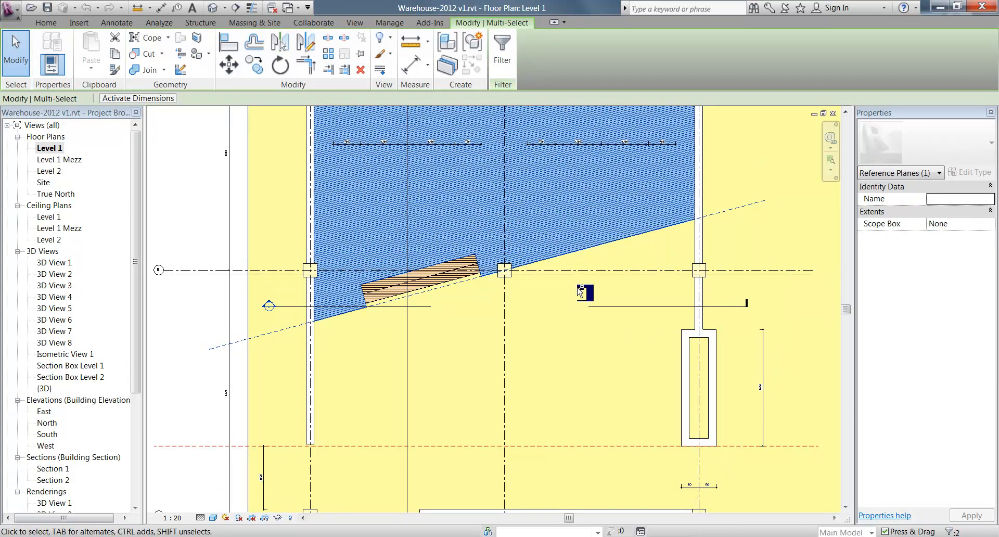
{"action": "left_click", "coordinate": [445, 277], "text": "ctrl"}
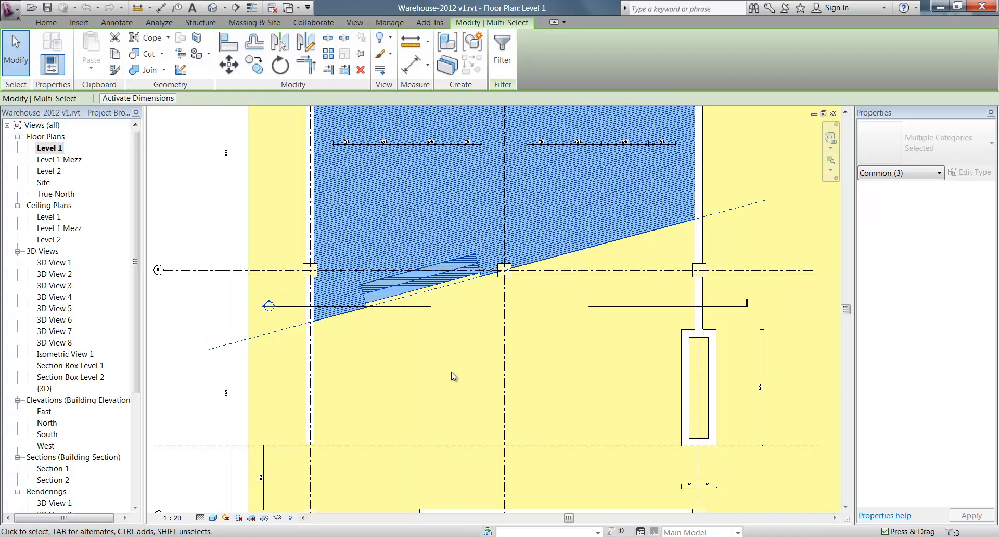
{"action": "scroll", "coordinate": [452, 376], "scroll_direction": "down", "scroll_amount": 1}
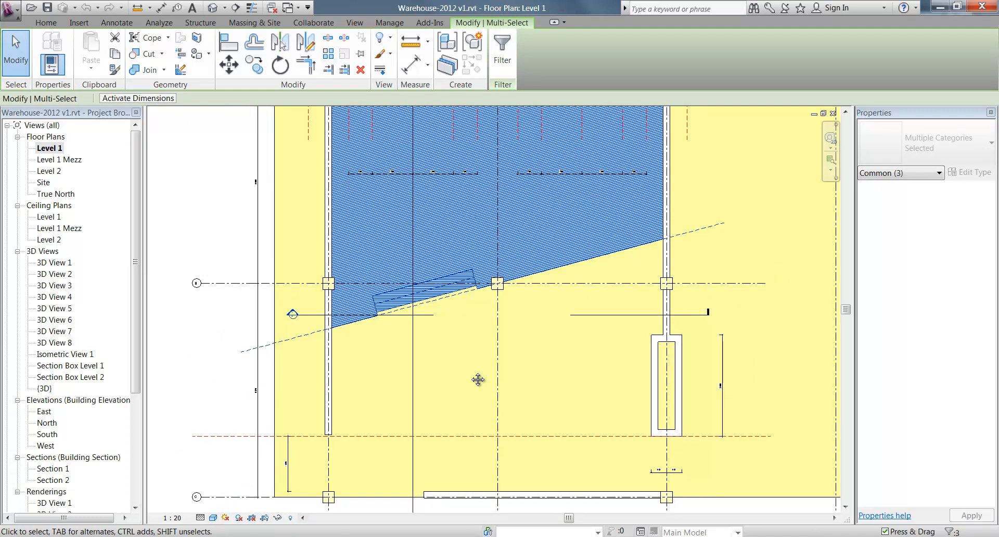
{"action": "scroll", "coordinate": [477, 380], "scroll_direction": "down", "scroll_amount": 3}
{"action": "middle_click_drag", "start_coordinate": [476, 378], "coordinate": [458, 397]}
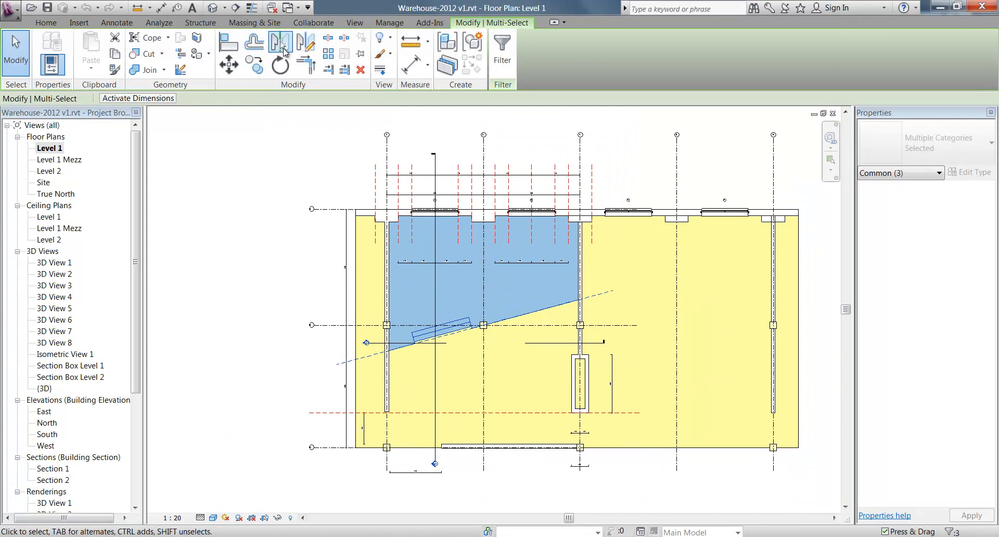
{"action": "left_click", "coordinate": [283, 48]}
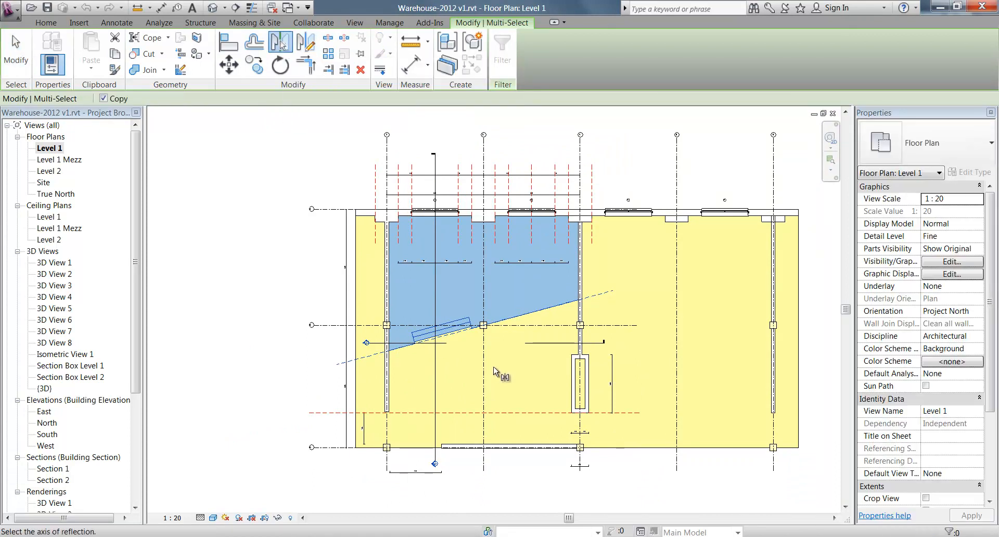
{"action": "left_click", "coordinate": [485, 367]}
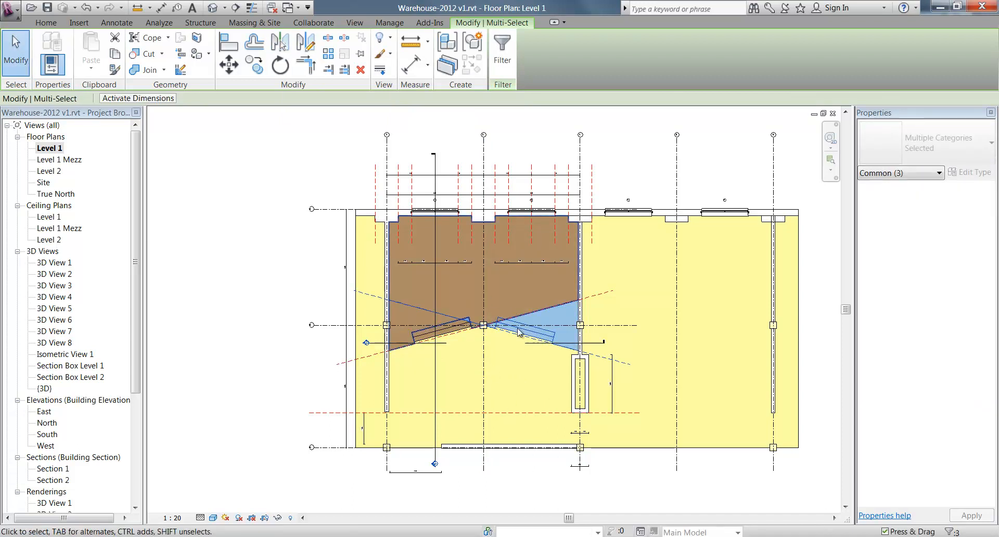
{"action": "key", "text": "ctrl+z"}
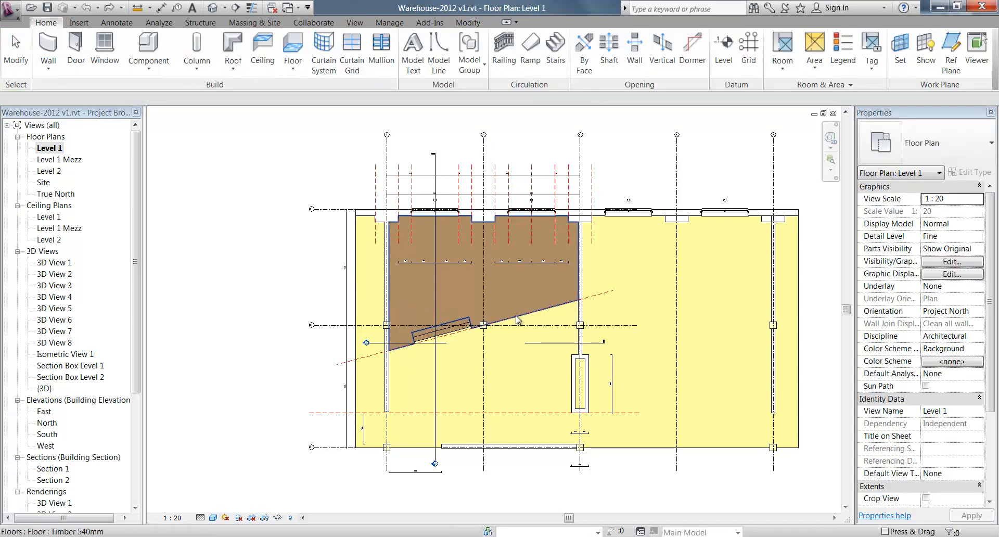
Step: Mirror the timber floor, steps and angled reference plane about the grid line through the middle column, without keeping a copy
{"action": "left_click", "coordinate": [518, 315]}
{"action": "scroll", "coordinate": [410, 324], "scroll_direction": "up", "scroll_amount": 4}
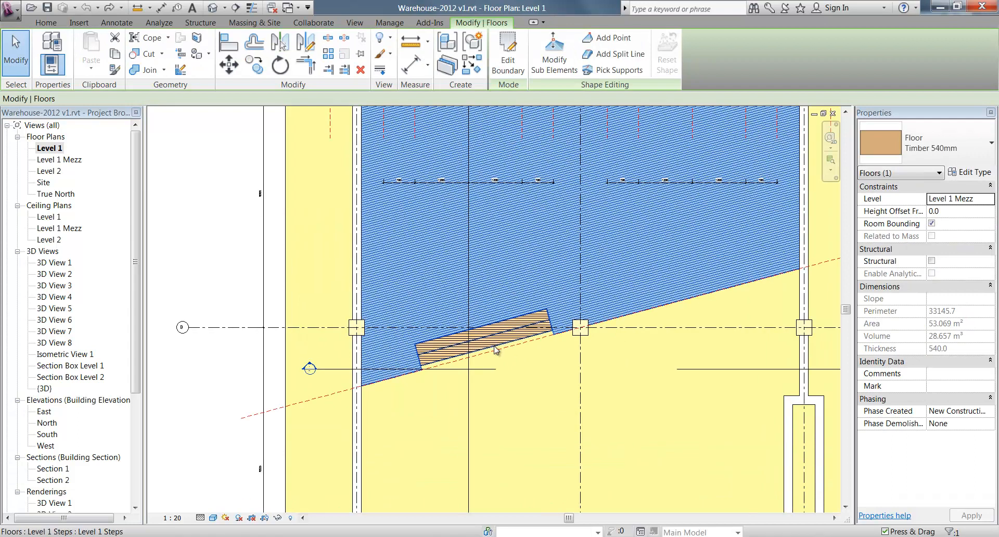
{"action": "scroll", "coordinate": [509, 384], "scroll_direction": "down", "scroll_amount": 3}
{"action": "middle_click_drag", "start_coordinate": [509, 384], "coordinate": [460, 345]}
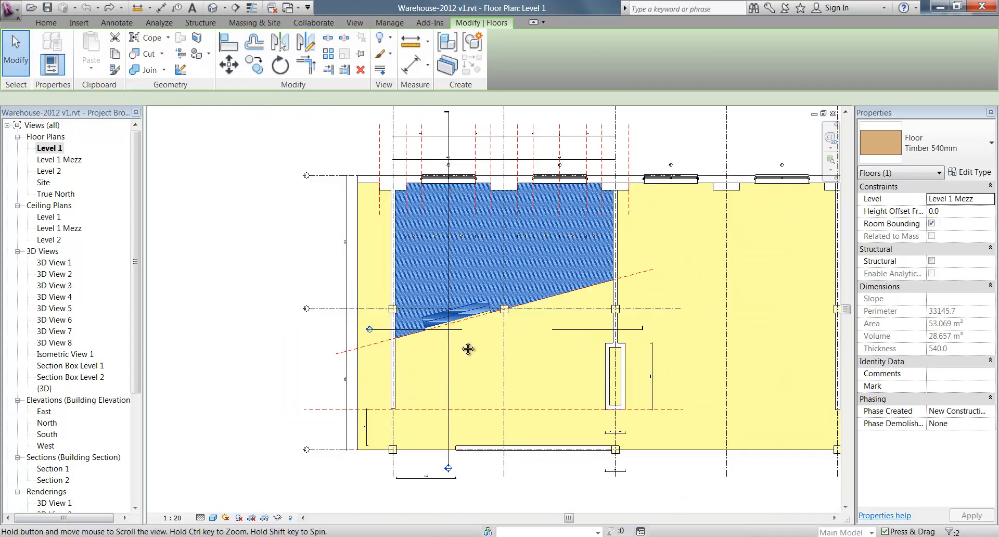
{"action": "left_click", "coordinate": [667, 274], "text": "ctrl"}
{"action": "left_click", "coordinate": [645, 329], "text": "ctrl"}
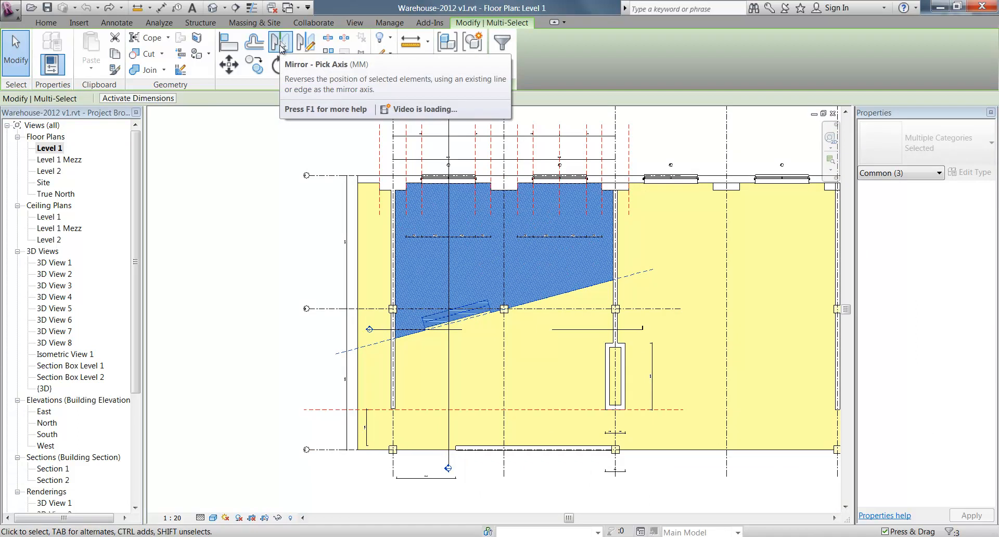
{"action": "left_click", "coordinate": [281, 46]}
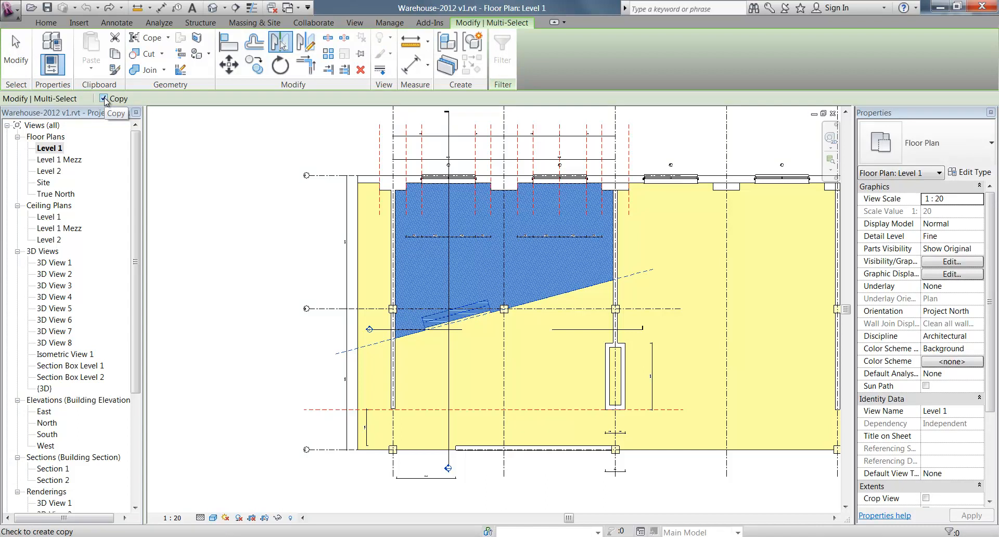
{"action": "left_click", "coordinate": [103, 99]}
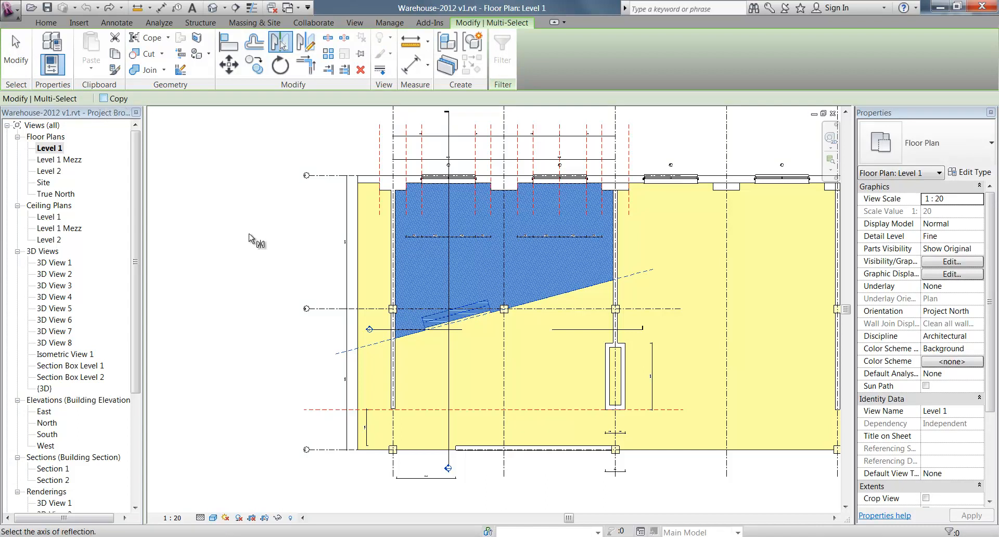
{"action": "left_click", "coordinate": [504, 356]}
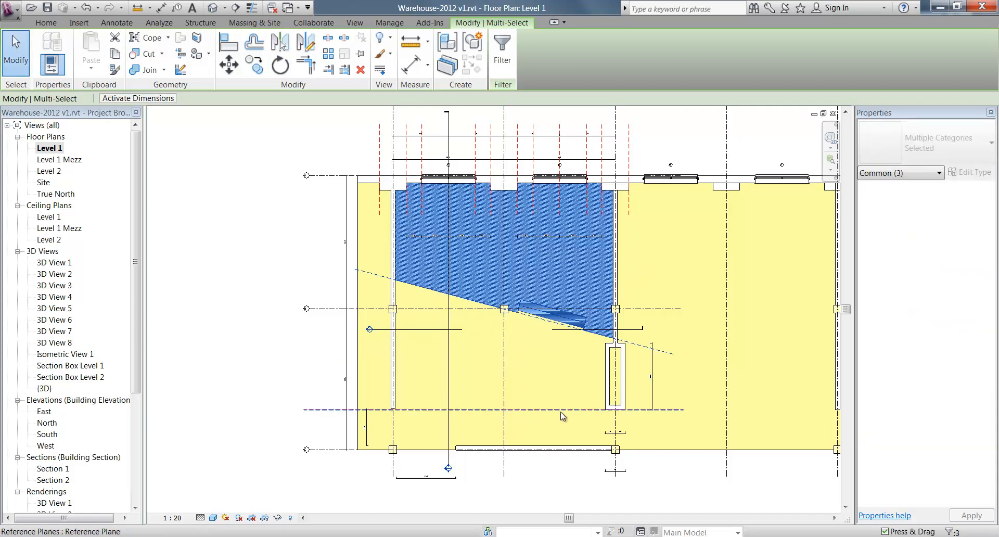
{"action": "scroll", "coordinate": [558, 370], "scroll_direction": "up", "scroll_amount": 3}
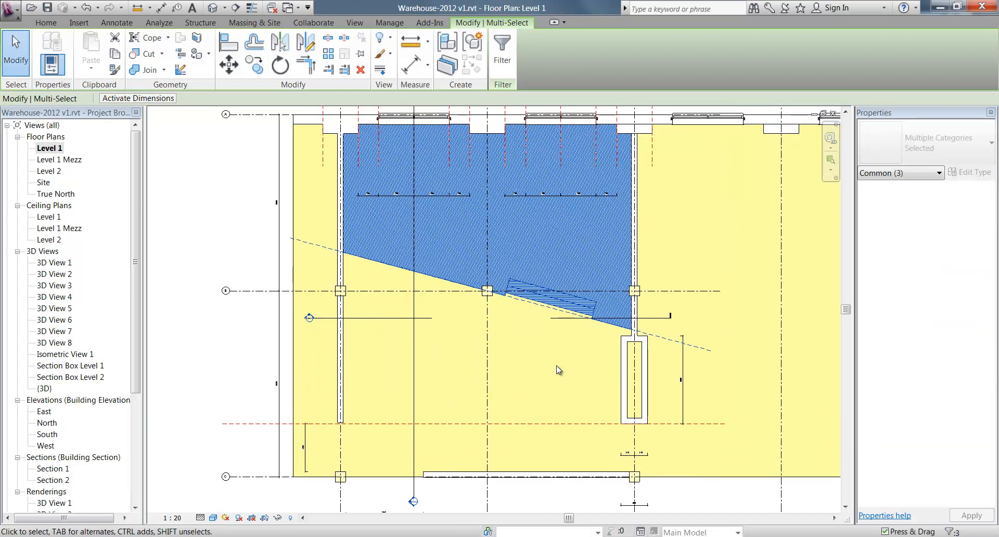
{"action": "key", "text": "Escape"}
{"action": "middle_click_drag", "start_coordinate": [505, 359], "coordinate": [523, 356]}
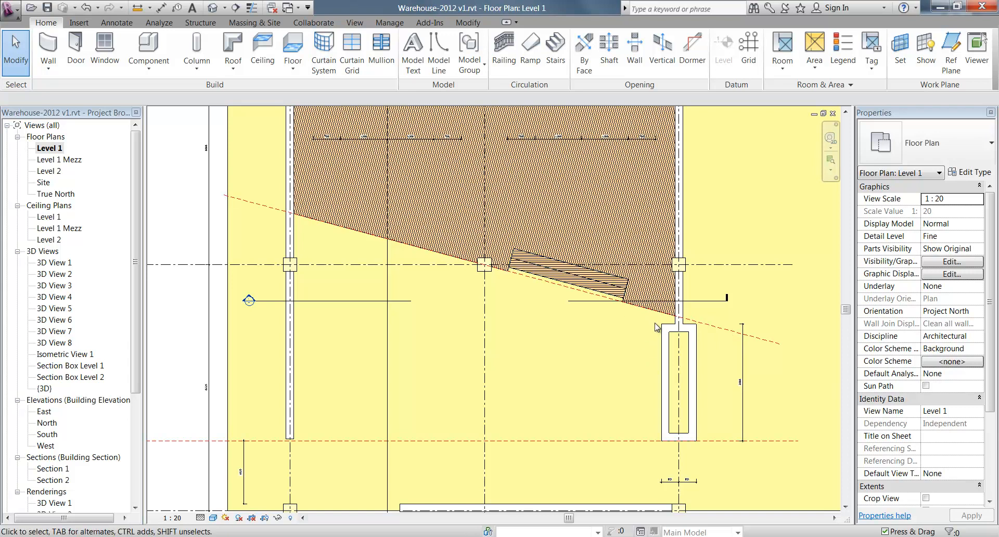
{"action": "scroll", "coordinate": [616, 318], "scroll_direction": "up", "scroll_amount": 3}
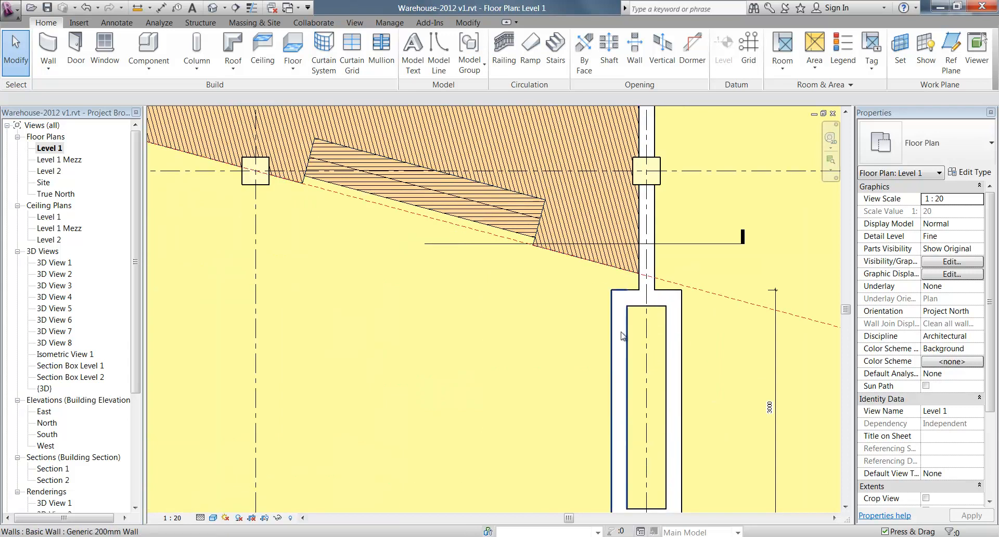
{"action": "scroll", "coordinate": [591, 319], "scroll_direction": "down", "scroll_amount": 2}
{"action": "middle_click_drag", "start_coordinate": [520, 384], "coordinate": [554, 410]}
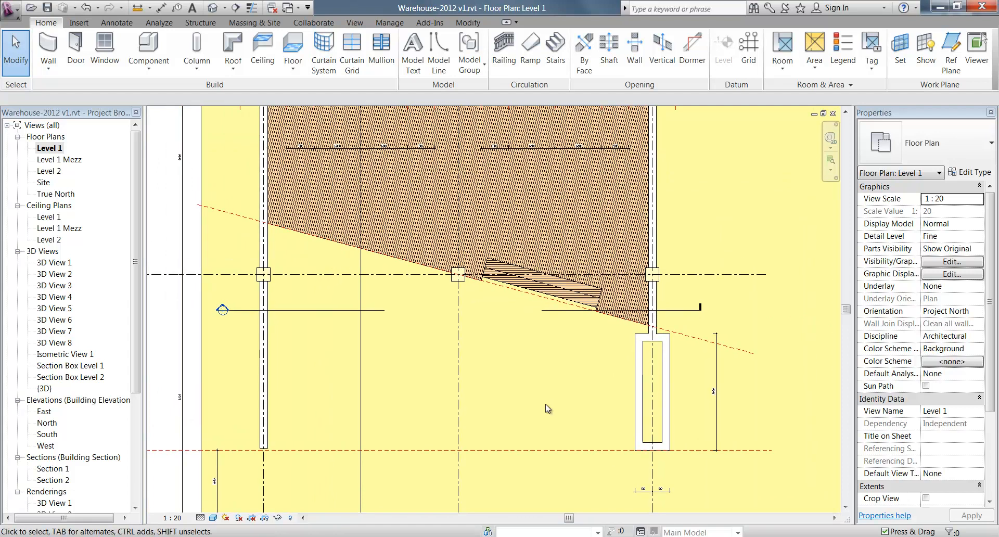
{"action": "scroll", "coordinate": [562, 287], "scroll_direction": "down", "scroll_amount": 1}
{"action": "middle_click_drag", "start_coordinate": [552, 359], "coordinate": [595, 419]}
{"action": "scroll", "coordinate": [596, 418], "scroll_direction": "up", "scroll_amount": 1}
{"action": "scroll", "coordinate": [592, 414], "scroll_direction": "up", "scroll_amount": 1}
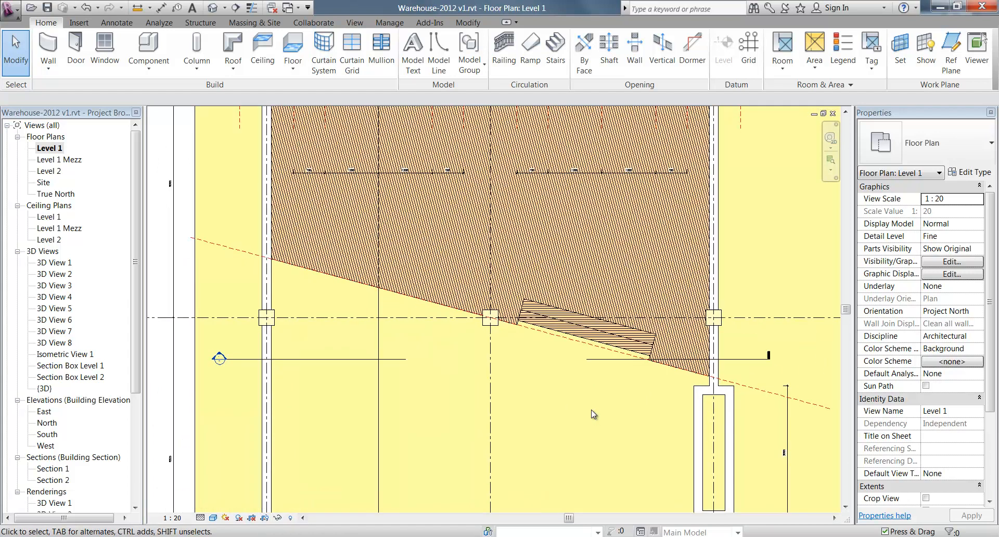
Step: Start rotating the angled reference plane and move its center of rotation to the grid intersection in the middle column
{"action": "left_click", "coordinate": [767, 396]}
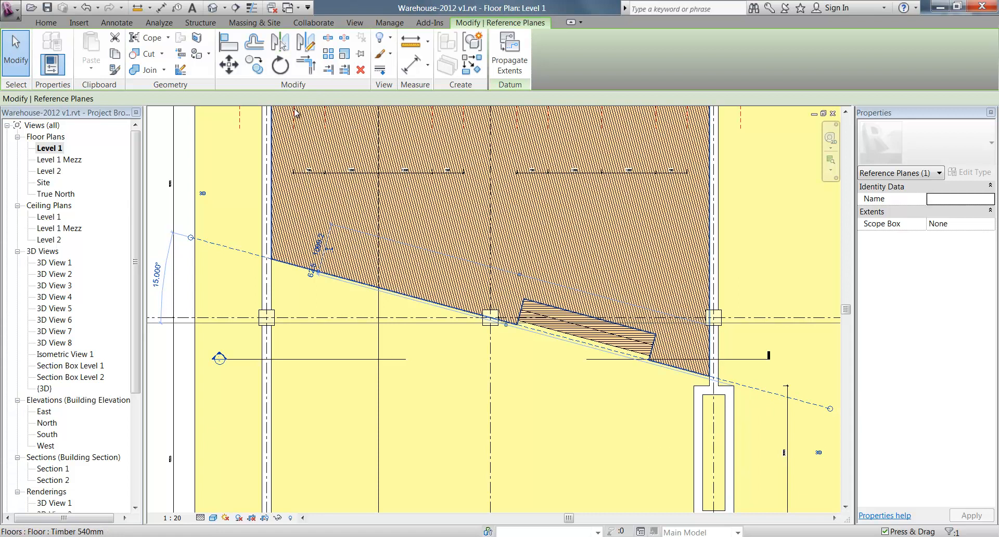
{"action": "left_click", "coordinate": [282, 66]}
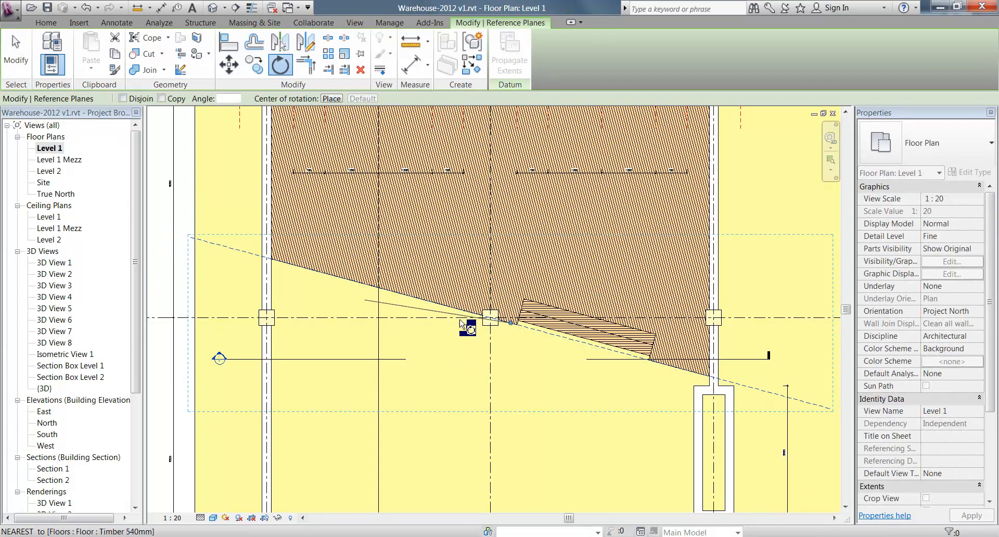
{"action": "scroll", "coordinate": [469, 333], "scroll_direction": "up", "scroll_amount": 1}
{"action": "scroll", "coordinate": [470, 333], "scroll_direction": "up", "scroll_amount": 5}
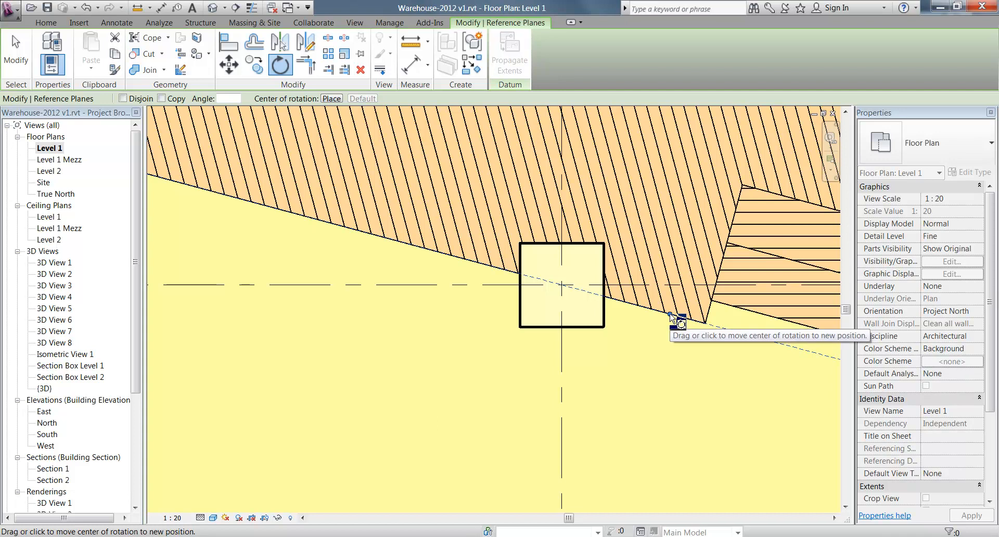
{"action": "mouse_move", "coordinate": [670, 315]}
{"action": "left_mouse_down"}
{"action": "mouse_move", "coordinate": [532, 337]}
{"action": "mouse_move", "coordinate": [546, 332]}
{"action": "mouse_move", "coordinate": [572, 274]}
{"action": "mouse_move", "coordinate": [561, 289]}
{"action": "left_mouse_up"}
Step: Rotate the reference plane 20° clockwise, using the plane itself as the start ray, and clear the selection
{"action": "scroll", "coordinate": [602, 386], "scroll_direction": "down", "scroll_amount": 3}
{"action": "scroll", "coordinate": [682, 416], "scroll_direction": "down", "scroll_amount": 1}
{"action": "scroll", "coordinate": [568, 337], "scroll_direction": "down", "scroll_amount": 1}
{"action": "scroll", "coordinate": [571, 337], "scroll_direction": "down", "scroll_amount": 1}
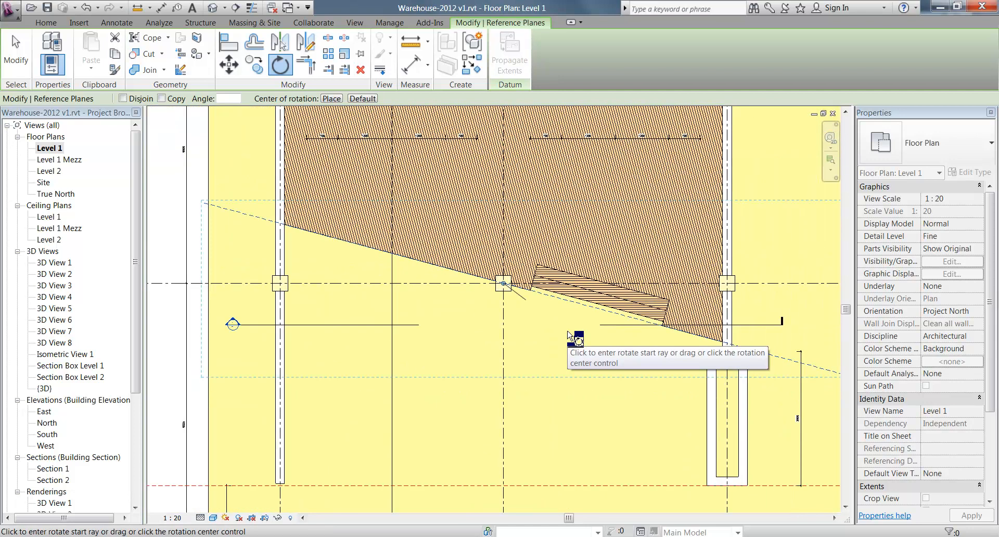
{"action": "scroll", "coordinate": [568, 337], "scroll_direction": "down", "scroll_amount": 1}
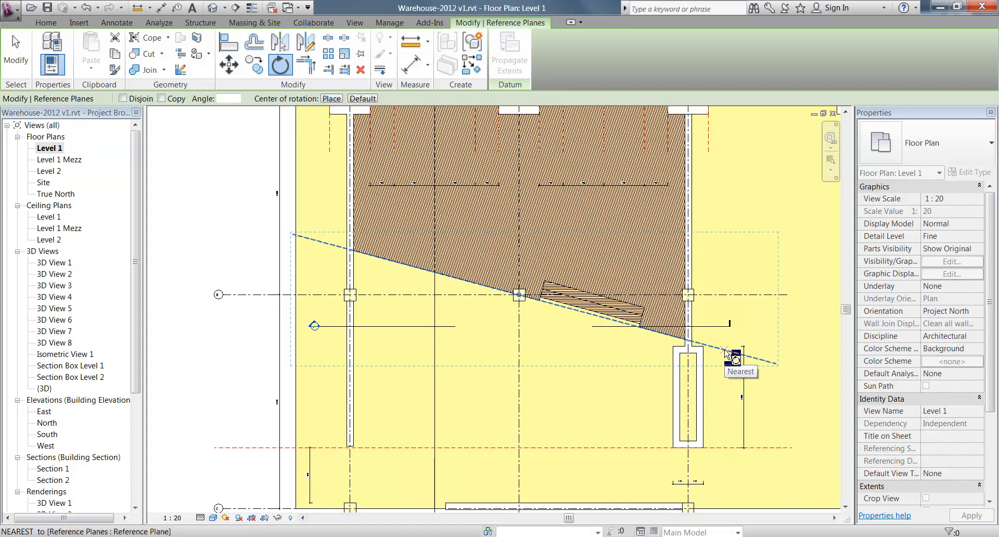
{"action": "left_click", "coordinate": [727, 354]}
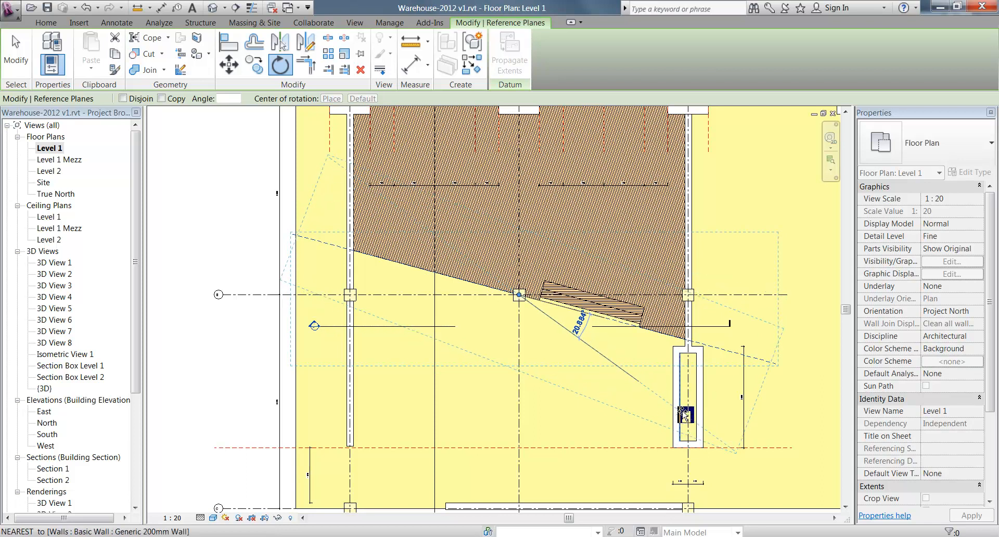
{"action": "type", "text": "20"}
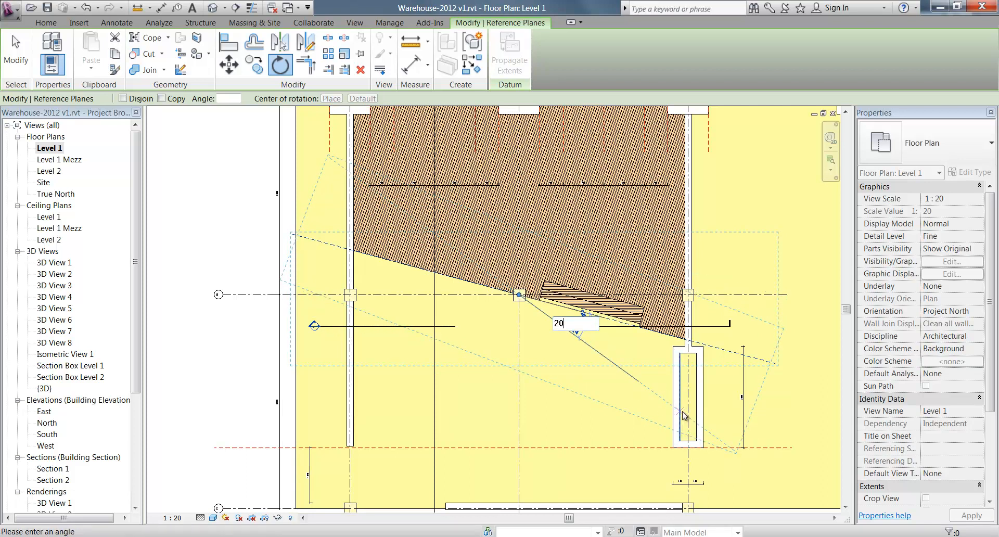
{"action": "key", "text": "Return"}
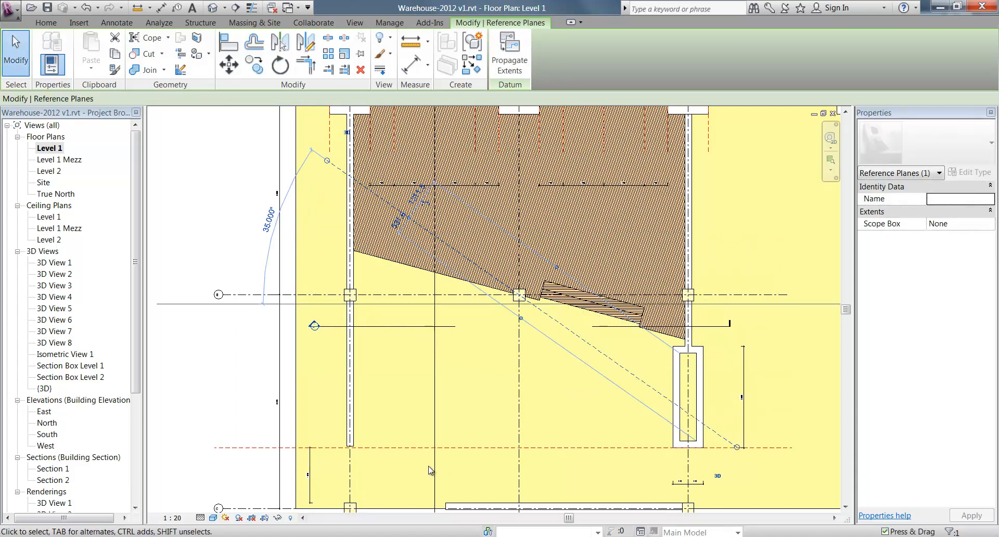
{"action": "scroll", "coordinate": [486, 290], "scroll_direction": "up", "scroll_amount": 3}
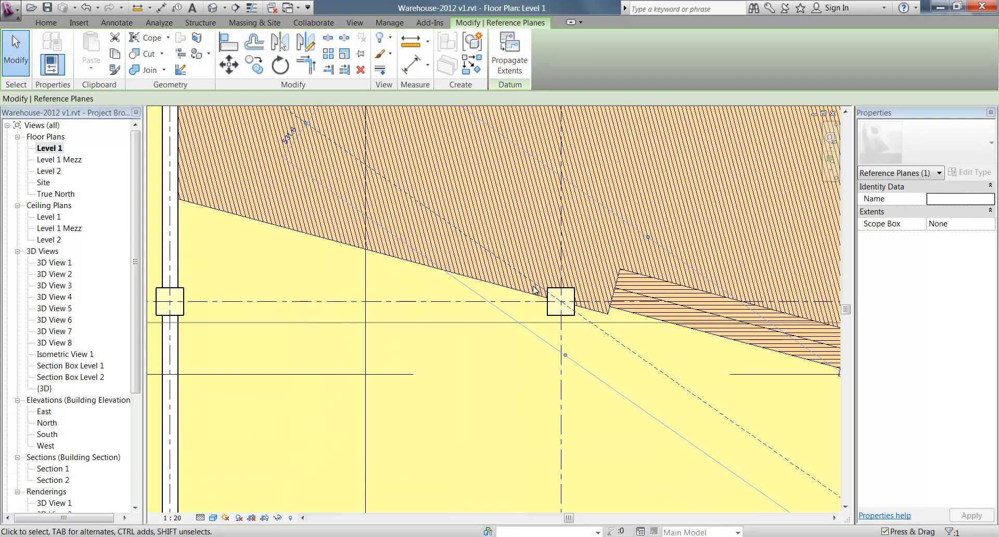
{"action": "scroll", "coordinate": [536, 283], "scroll_direction": "up", "scroll_amount": 3}
{"action": "scroll", "coordinate": [586, 348], "scroll_direction": "down", "scroll_amount": 5}
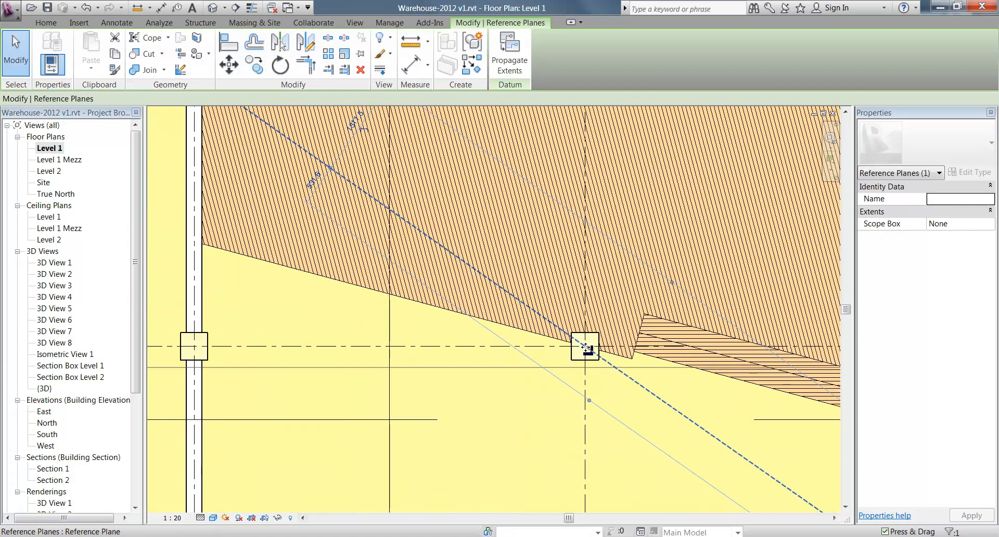
{"action": "left_click", "coordinate": [556, 421]}
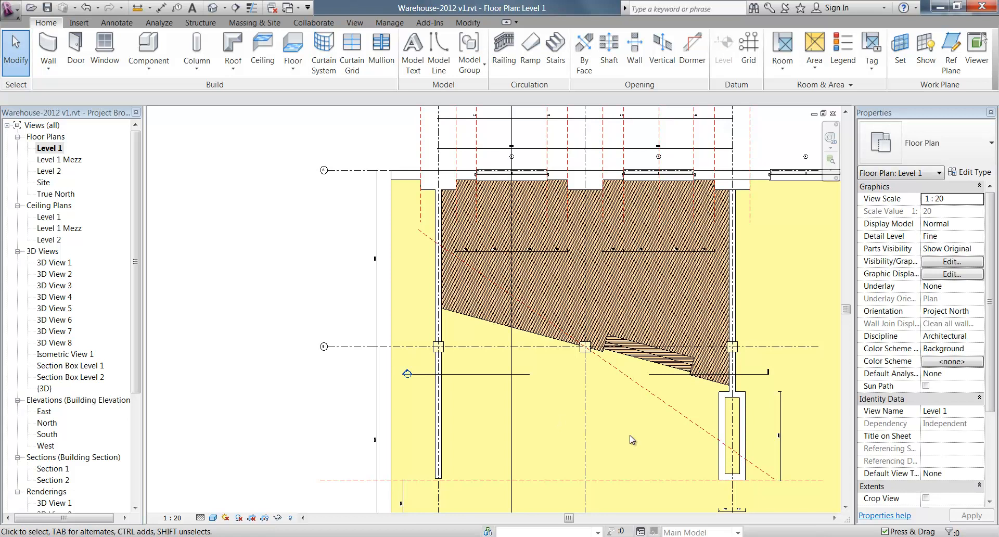
Step: Open the timber mezzanine floor's boundary for editing and select its five angled lower sketch lines, including the step notch
{"action": "left_click", "coordinate": [621, 326]}
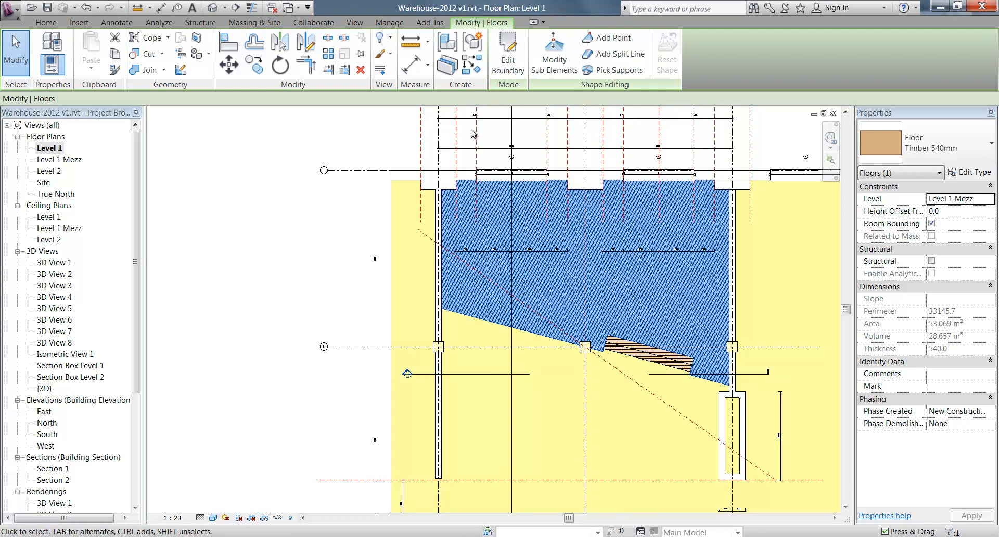
{"action": "left_click", "coordinate": [507, 73]}
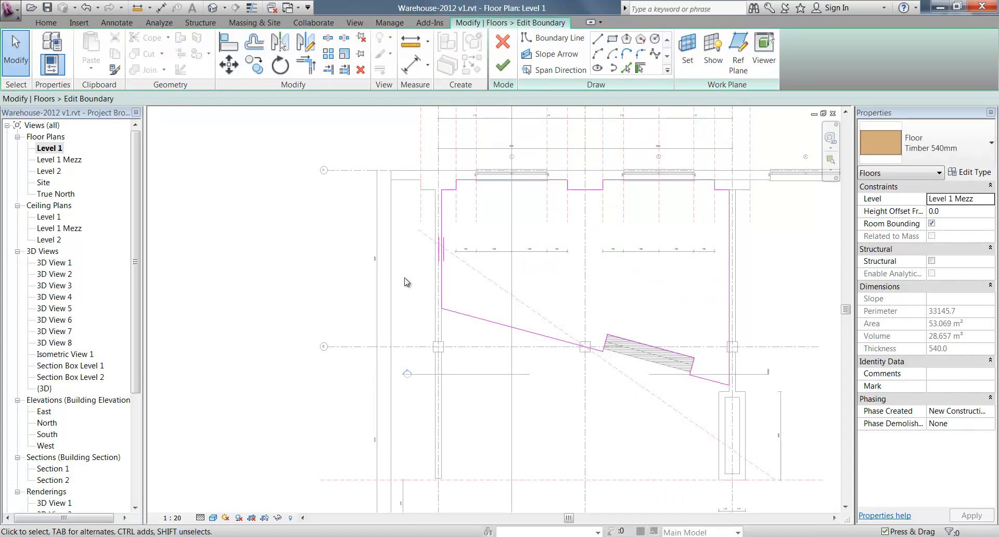
{"action": "mouse_move", "coordinate": [405, 277]}
{"action": "left_mouse_down"}
{"action": "mouse_move", "coordinate": [523, 338]}
{"action": "mouse_move", "coordinate": [775, 439]}
{"action": "left_mouse_up"}
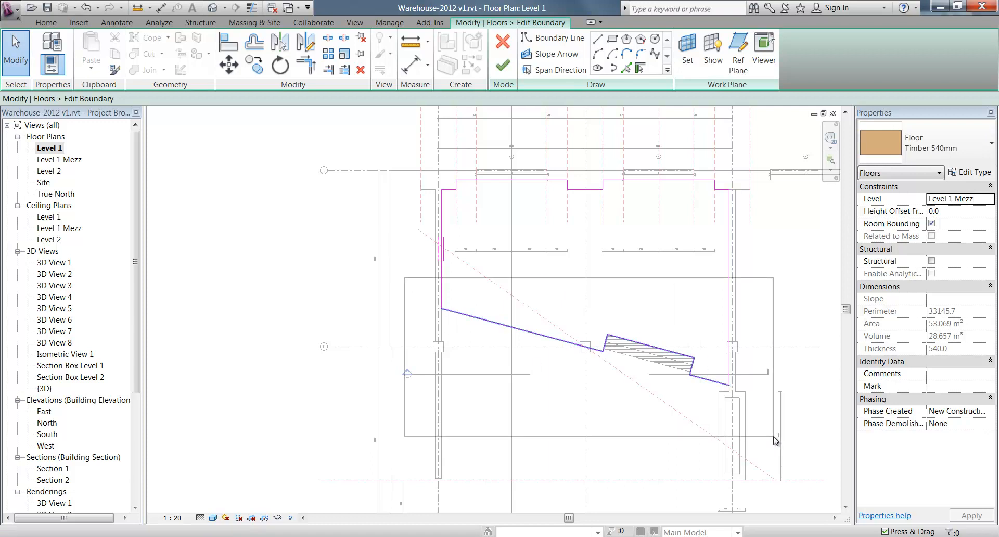
{"action": "left_click_drag", "start_coordinate": [775, 440], "coordinate": [776, 439]}
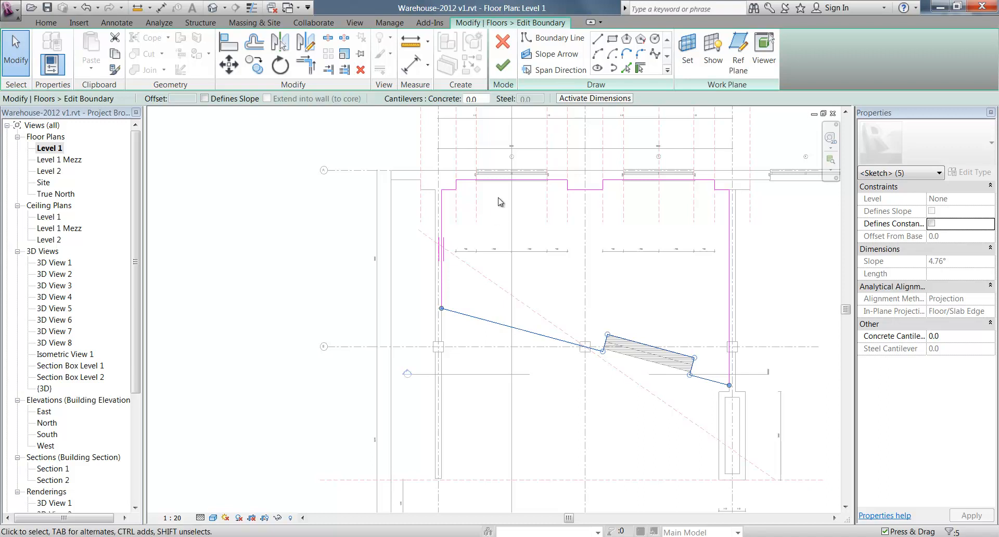
Step: Start rotating the selected boundary lines and place the center of rotation at the grid intersection in the middle column
{"action": "left_click", "coordinate": [280, 65]}
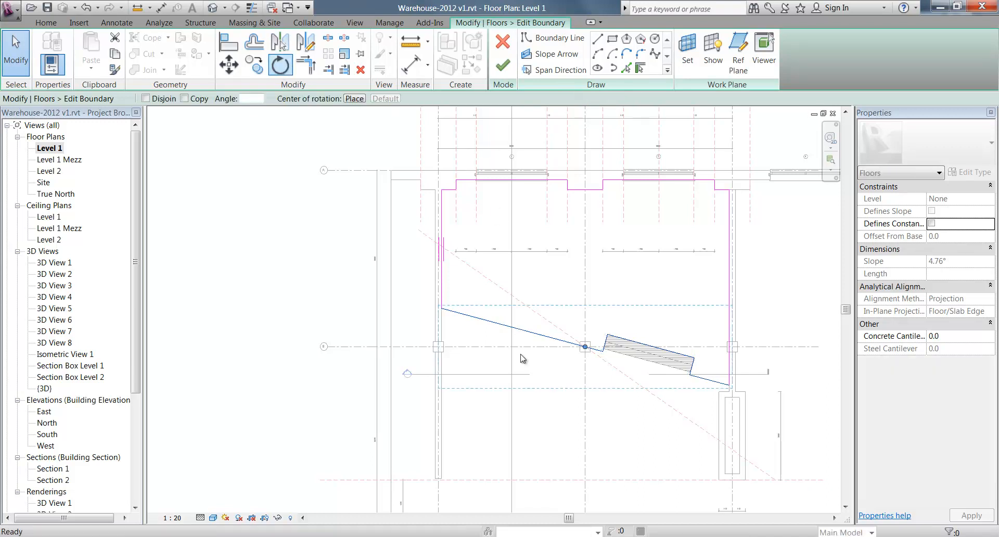
{"action": "scroll", "coordinate": [609, 348], "scroll_direction": "up", "scroll_amount": 5}
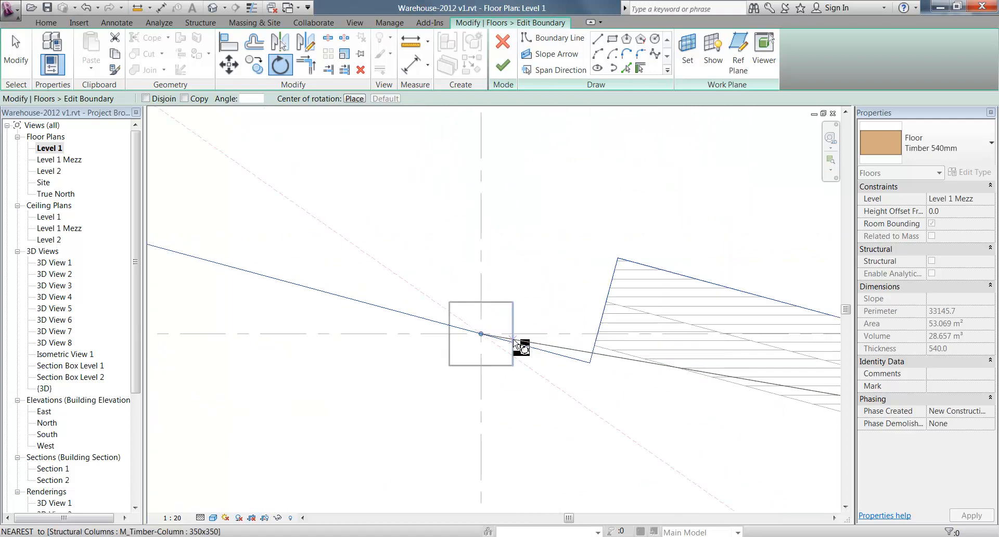
{"action": "scroll", "coordinate": [514, 341], "scroll_direction": "up", "scroll_amount": 3}
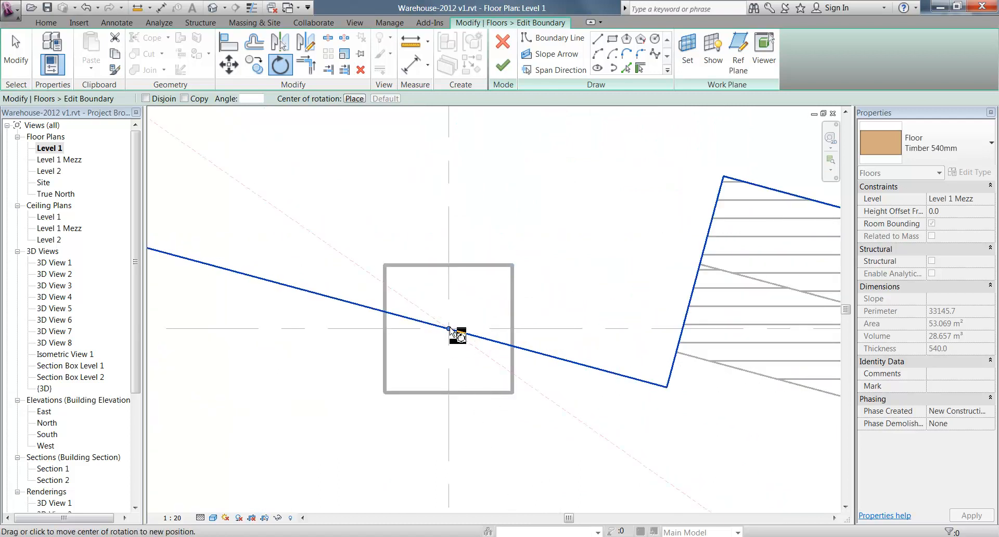
{"action": "left_click", "coordinate": [457, 335]}
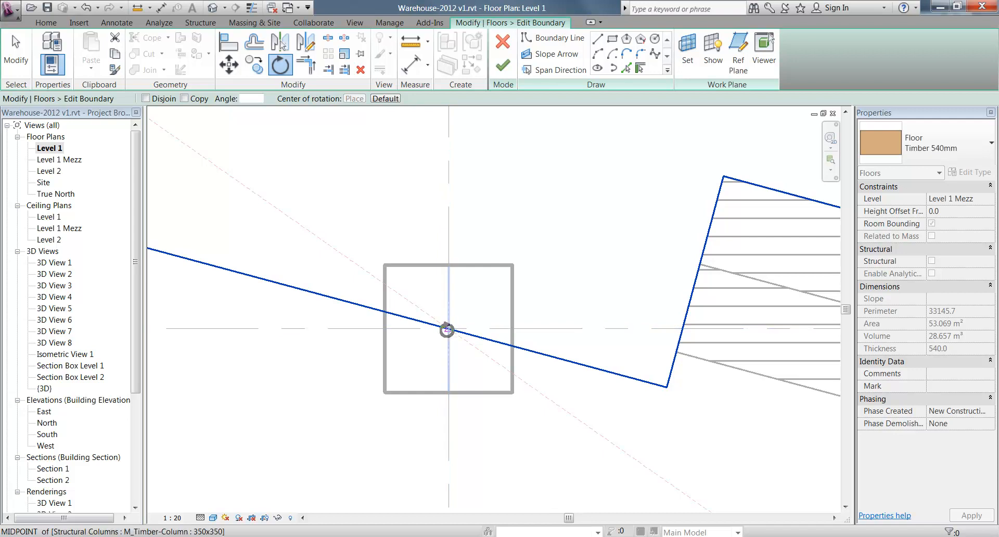
{"action": "left_click", "coordinate": [449, 329]}
Step: Rotate the boundary lines 20° clockwise from the angled floor edge onto the reference plane, and clear the selection
{"action": "scroll", "coordinate": [421, 438], "scroll_direction": "down", "scroll_amount": 5}
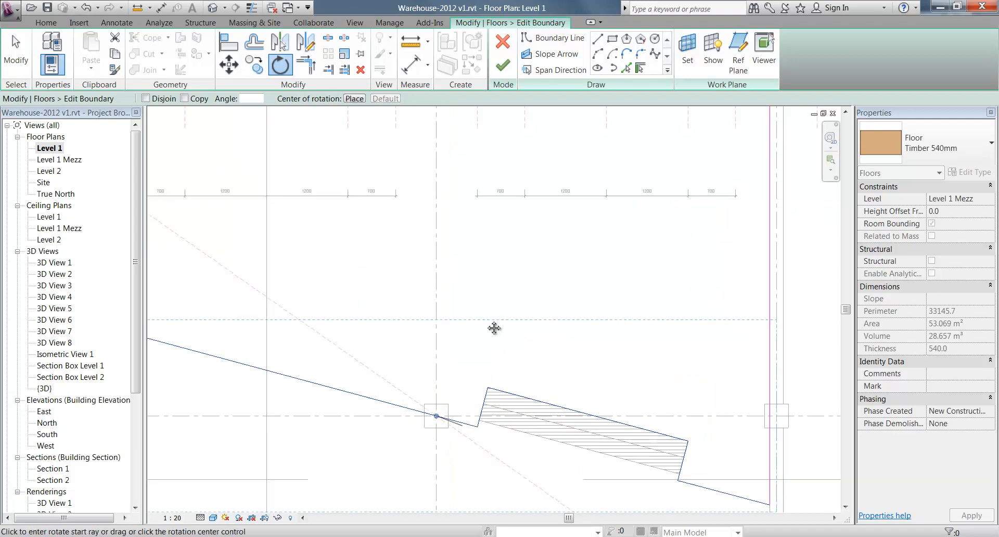
{"action": "scroll", "coordinate": [489, 324], "scroll_direction": "down", "scroll_amount": 1}
{"action": "middle_click_drag", "start_coordinate": [521, 434], "coordinate": [480, 296]}
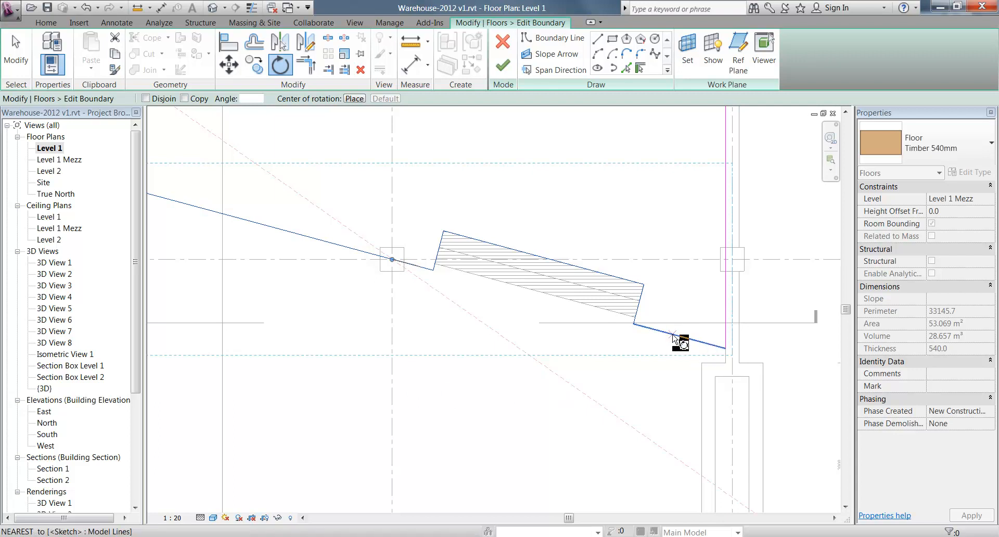
{"action": "left_click", "coordinate": [674, 337]}
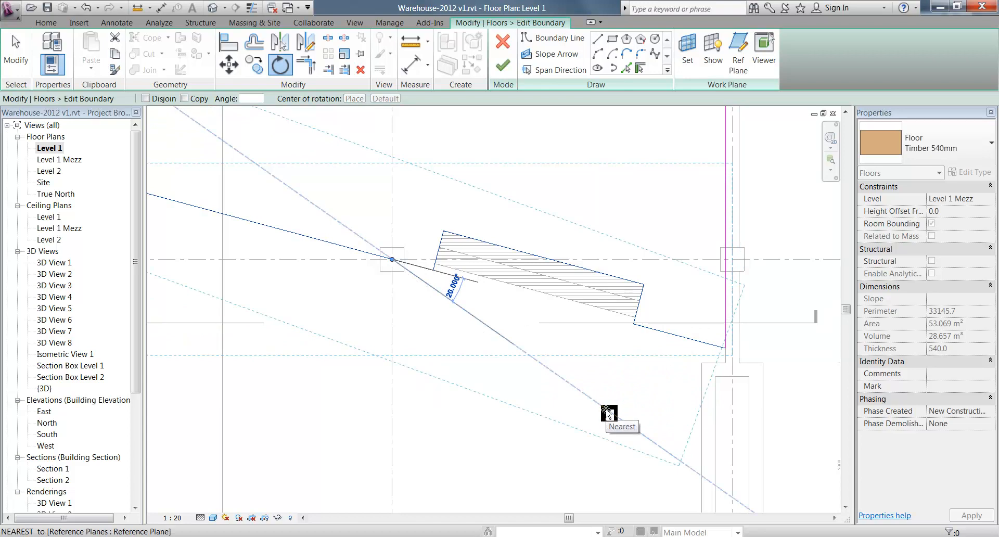
{"action": "left_click", "coordinate": [608, 414]}
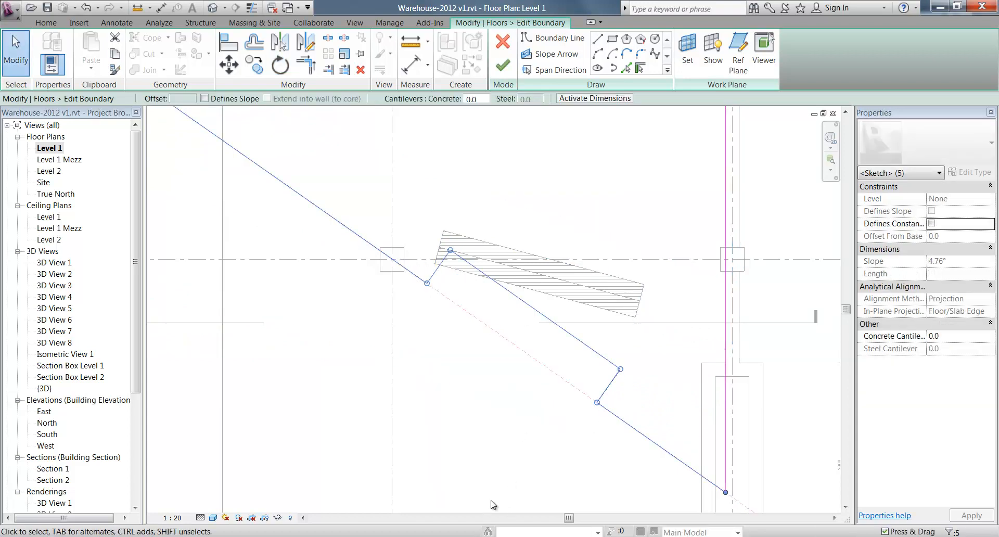
{"action": "left_click", "coordinate": [515, 460]}
Step: Finish the floor boundary edit, joining geometry and cutting the overlapping volume out of the walls
{"action": "scroll", "coordinate": [465, 326], "scroll_direction": "down", "scroll_amount": 4}
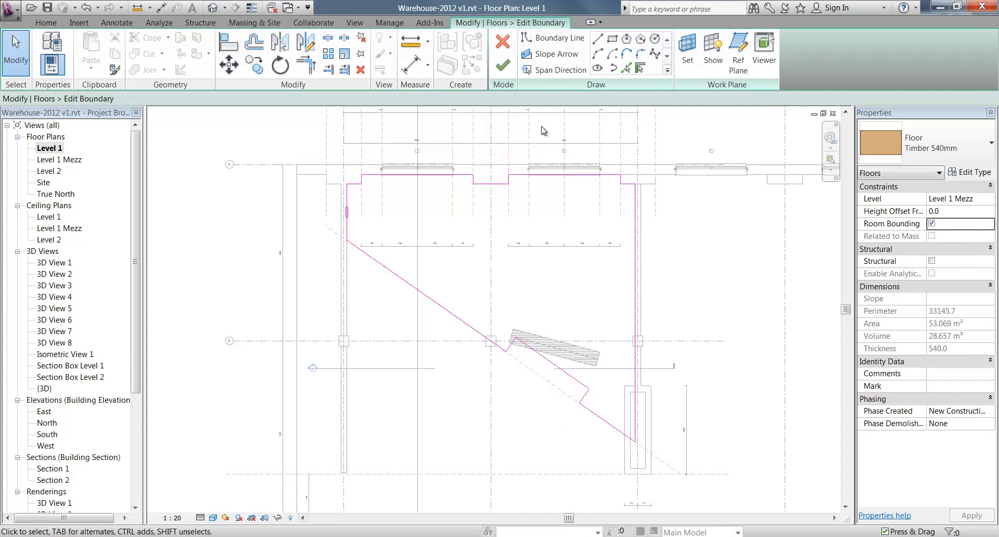
{"action": "left_click", "coordinate": [503, 65]}
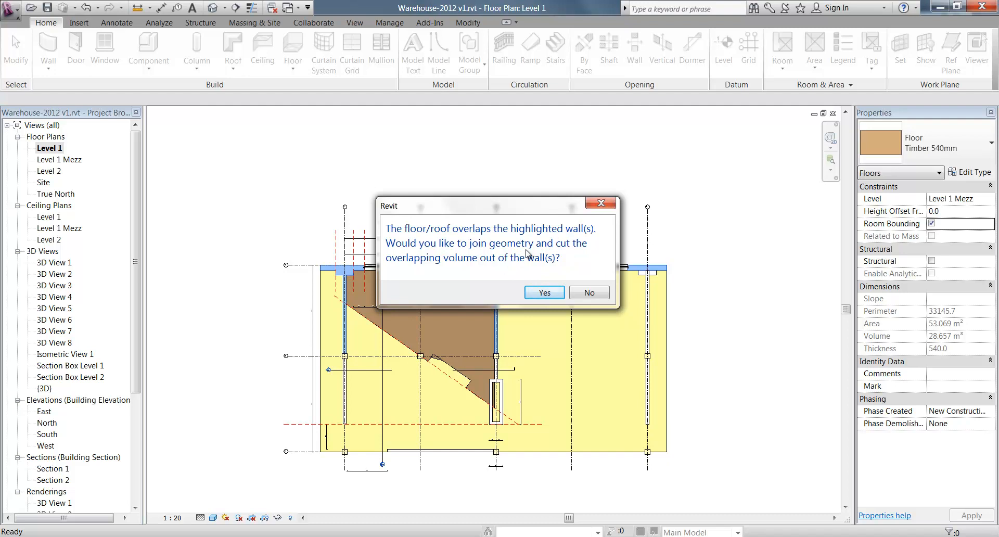
{"action": "left_click", "coordinate": [544, 293]}
Step: Select the timber steps at the floor's notch and open them for in-place editing
{"action": "scroll", "coordinate": [346, 372], "scroll_direction": "up", "scroll_amount": 4}
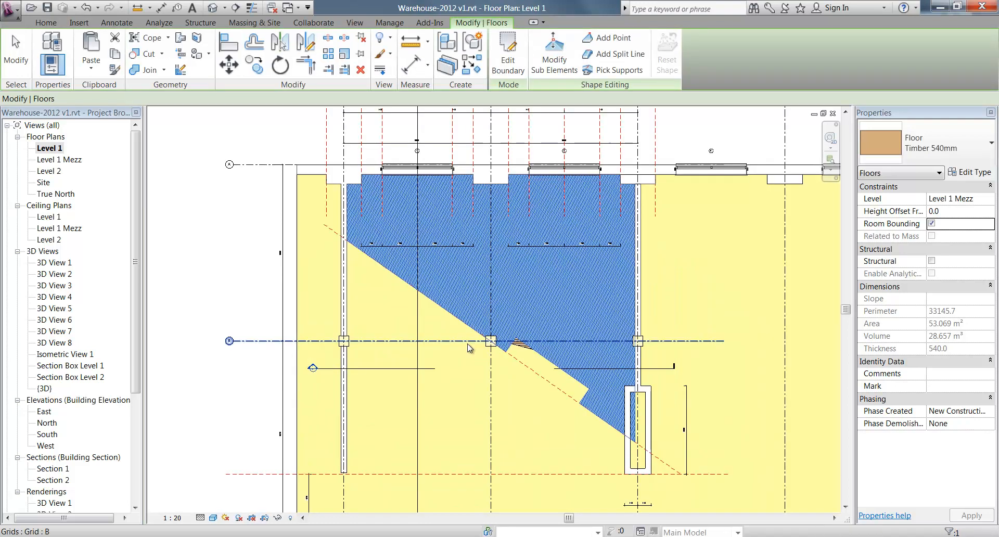
{"action": "scroll", "coordinate": [504, 371], "scroll_direction": "up", "scroll_amount": 5}
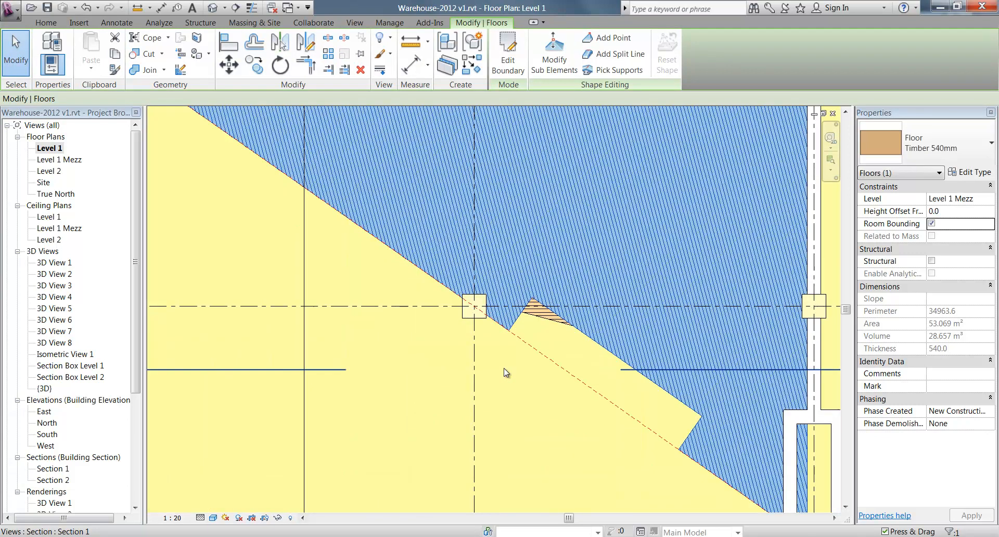
{"action": "middle_click_drag", "start_coordinate": [513, 350], "coordinate": [470, 350]}
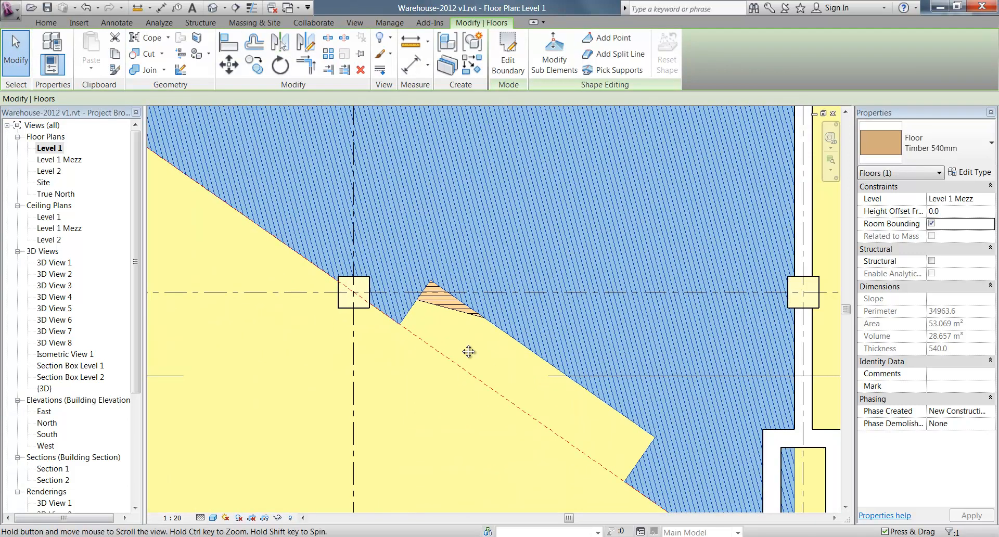
{"action": "left_click", "coordinate": [440, 315]}
{"action": "scroll", "coordinate": [448, 309], "scroll_direction": "down", "scroll_amount": 4}
{"action": "scroll", "coordinate": [433, 379], "scroll_direction": "up", "scroll_amount": 1}
{"action": "middle_click_drag", "start_coordinate": [434, 381], "coordinate": [420, 437]}
{"action": "scroll", "coordinate": [422, 441], "scroll_direction": "up", "scroll_amount": 2}
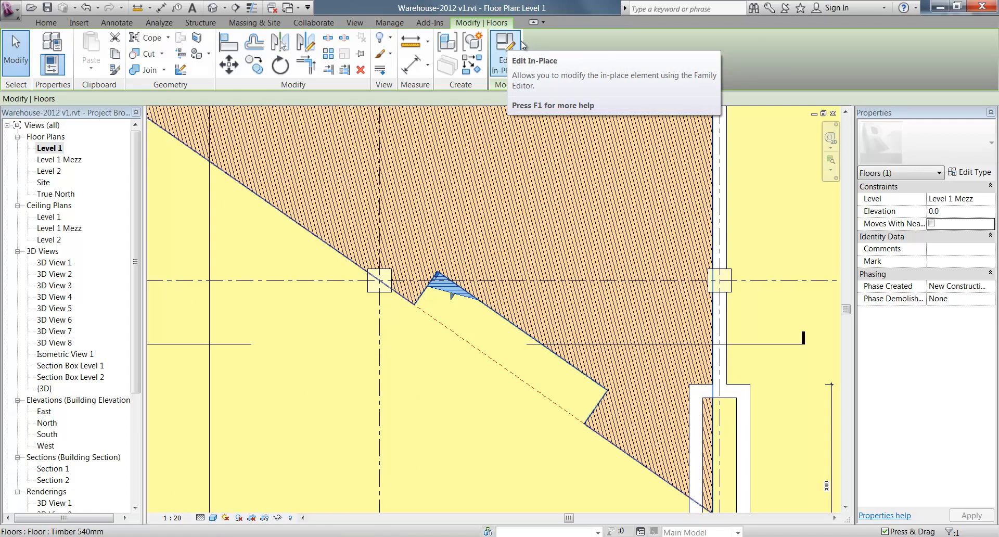
{"action": "left_click", "coordinate": [505, 53]}
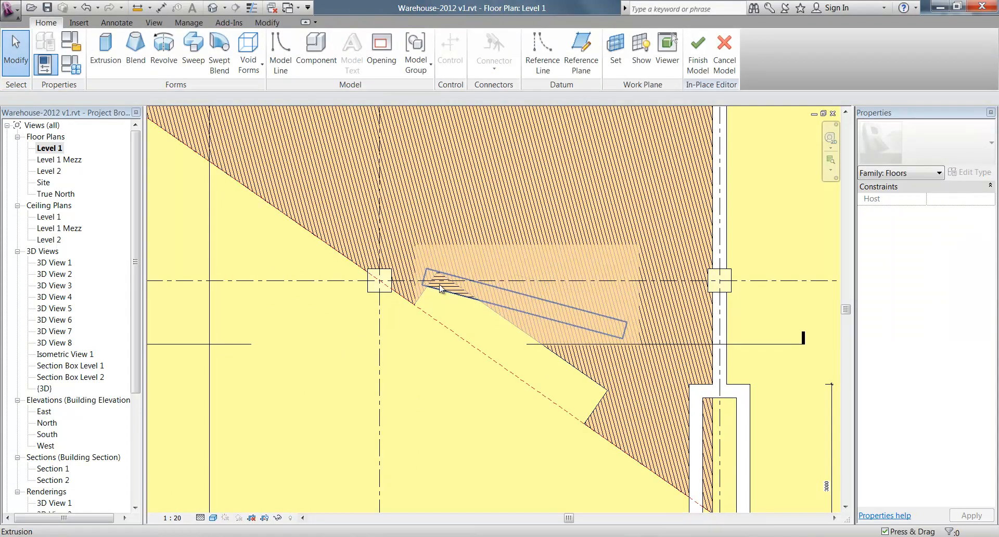
Step: Select both step extrusions and nudge them down the plan until their upper corner is clear of the floor
{"action": "left_click_drag", "start_coordinate": [349, 431], "coordinate": [634, 228]}
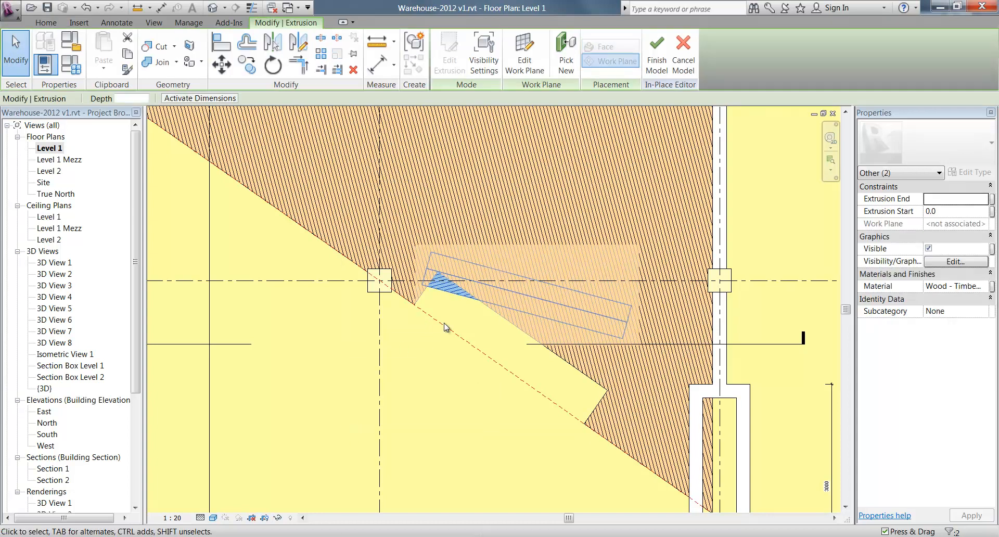
{"action": "scroll", "coordinate": [414, 266], "scroll_direction": "up", "scroll_amount": 5}
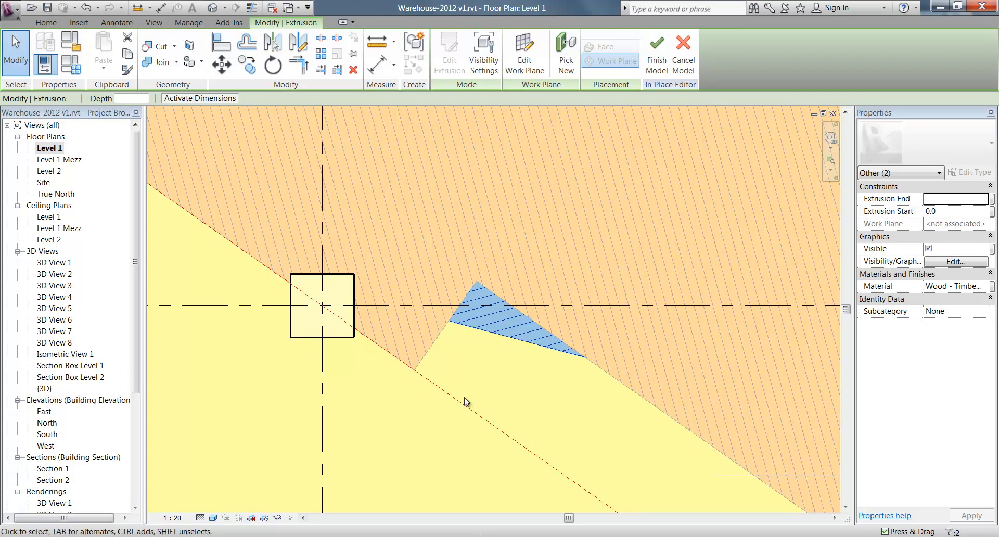
{"action": "key", "text": "Down"}
{"action": "key", "text": "Down"}
{"action": "key", "text": "Down"}
{"action": "key", "text": "Down"}
{"action": "key", "text": "Down"}
{"action": "key", "text": "Down"}
{"action": "key", "text": "Down"}
{"action": "key", "text": "Down"}
{"action": "key", "text": "Down"}
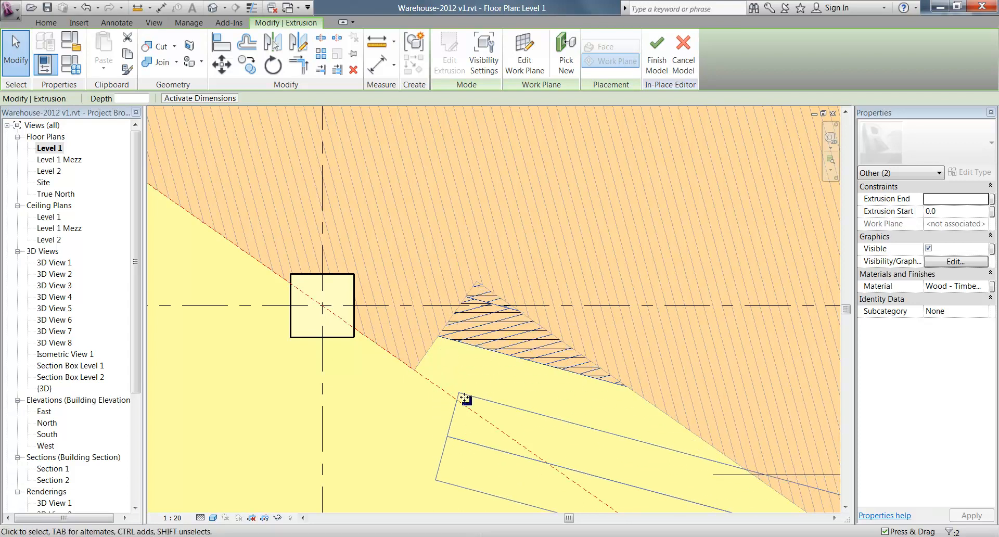
{"action": "middle_click_drag", "start_coordinate": [412, 425], "coordinate": [411, 363]}
{"action": "scroll", "coordinate": [411, 363], "scroll_direction": "up", "scroll_amount": 2}
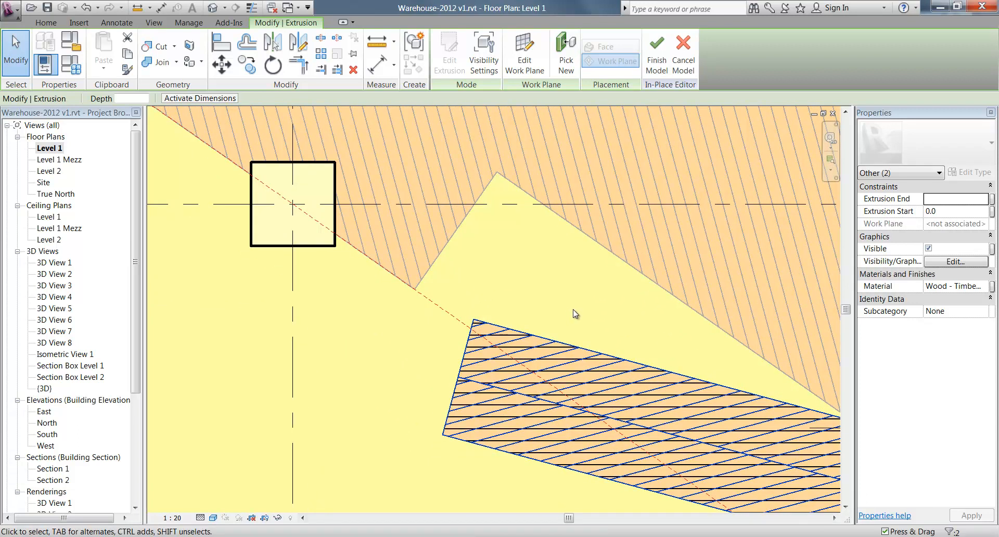
Step: Move both step extrusions from their upper-left corner to the inner corner of the floor notch beside the middle column, and clear the selection
{"action": "left_click", "coordinate": [223, 64]}
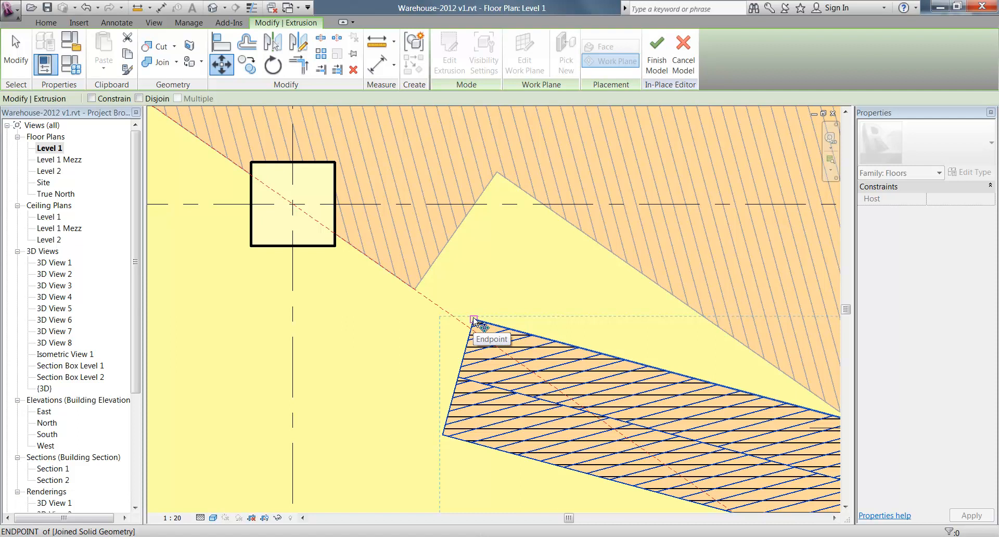
{"action": "left_click", "coordinate": [473, 319]}
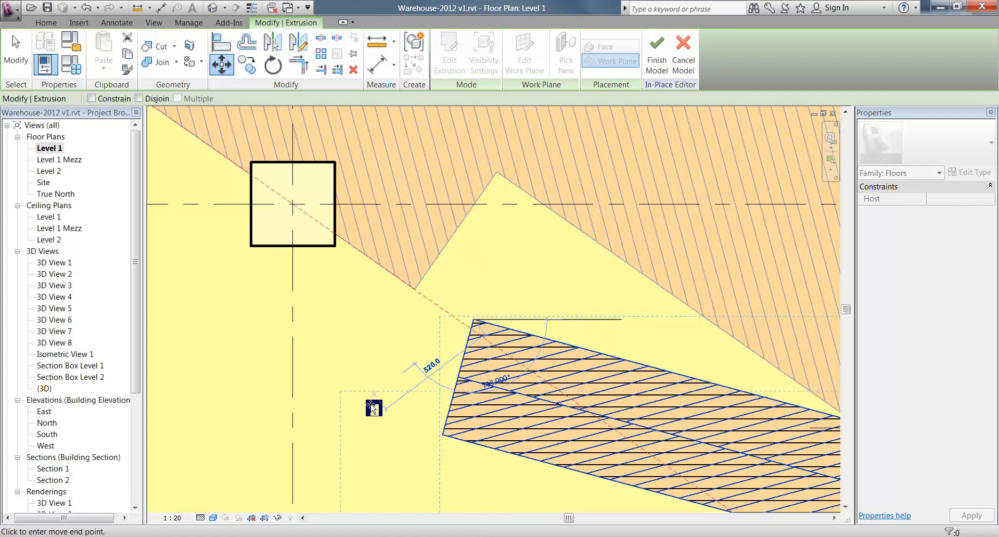
{"action": "scroll", "coordinate": [501, 175], "scroll_direction": "up", "scroll_amount": 3}
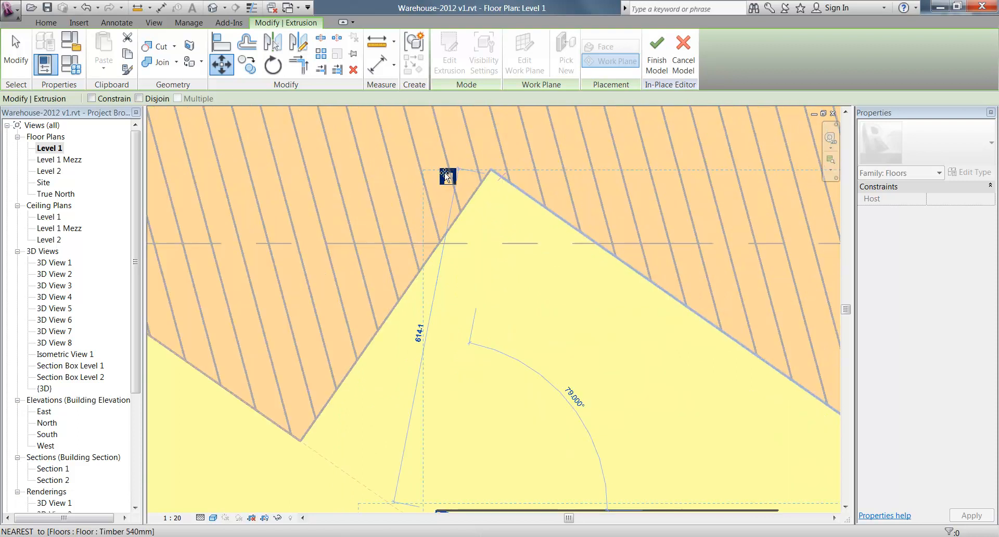
{"action": "scroll", "coordinate": [484, 169], "scroll_direction": "up", "scroll_amount": 3}
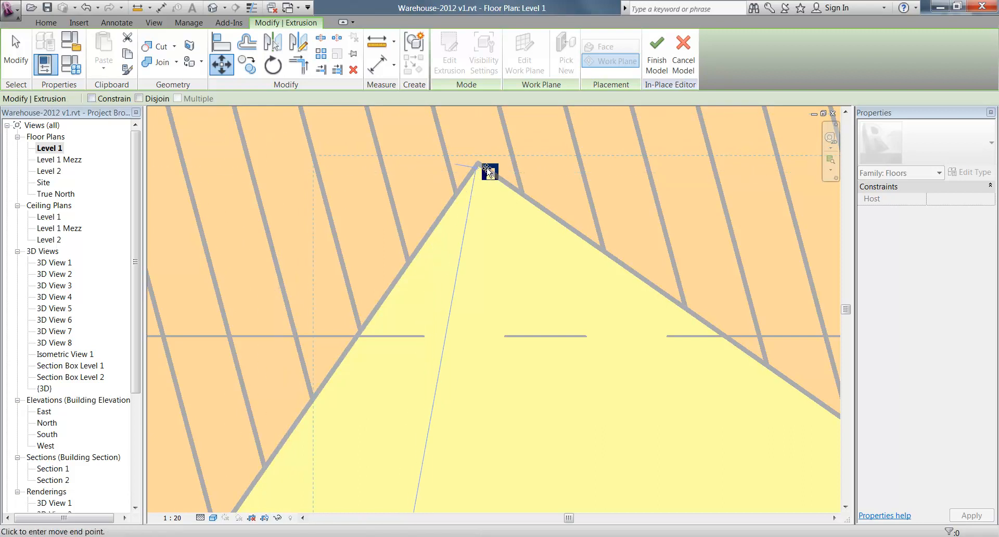
{"action": "left_click", "coordinate": [480, 168]}
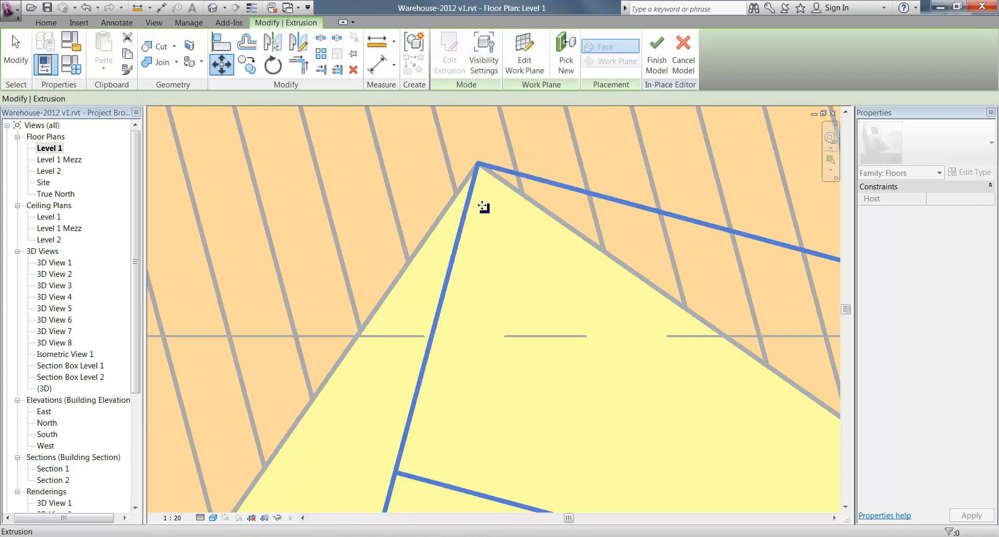
{"action": "scroll", "coordinate": [482, 212], "scroll_direction": "down", "scroll_amount": 4}
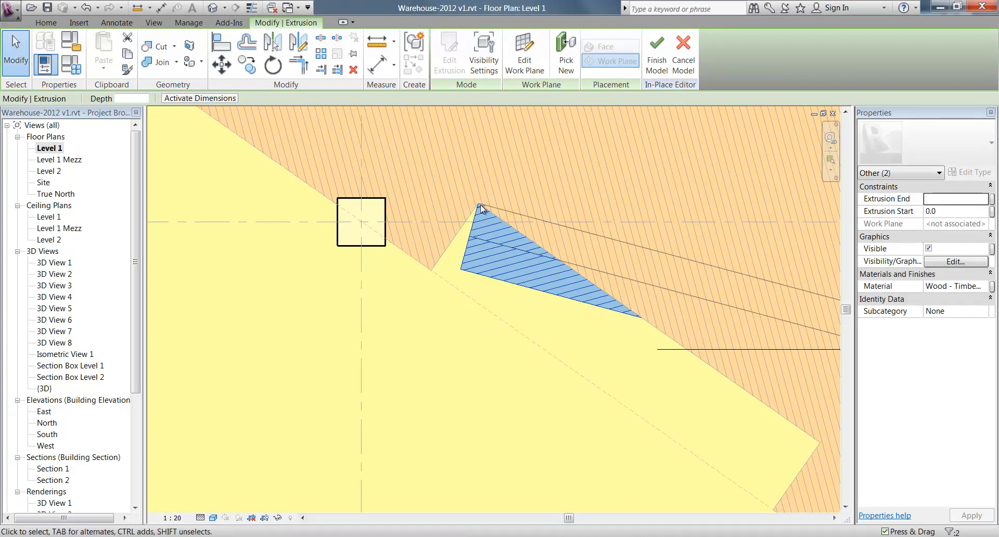
{"action": "middle_click_drag", "start_coordinate": [462, 374], "coordinate": [426, 418]}
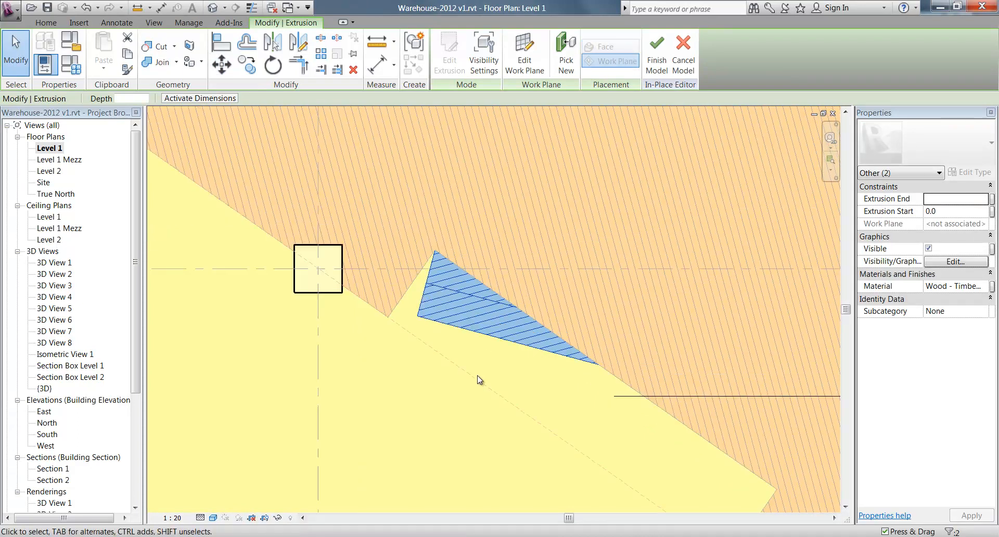
{"action": "left_click", "coordinate": [426, 415]}
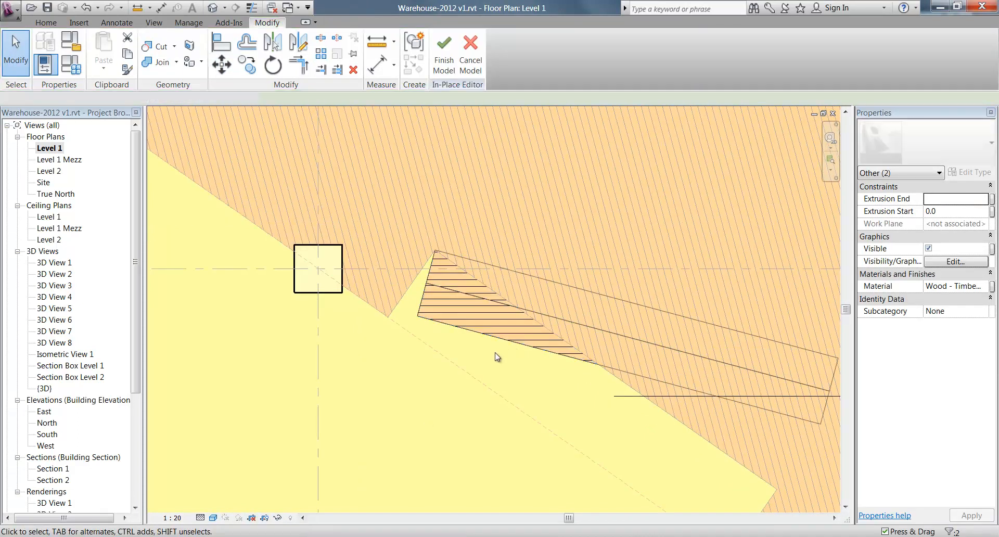
{"action": "left_click", "coordinate": [465, 331]}
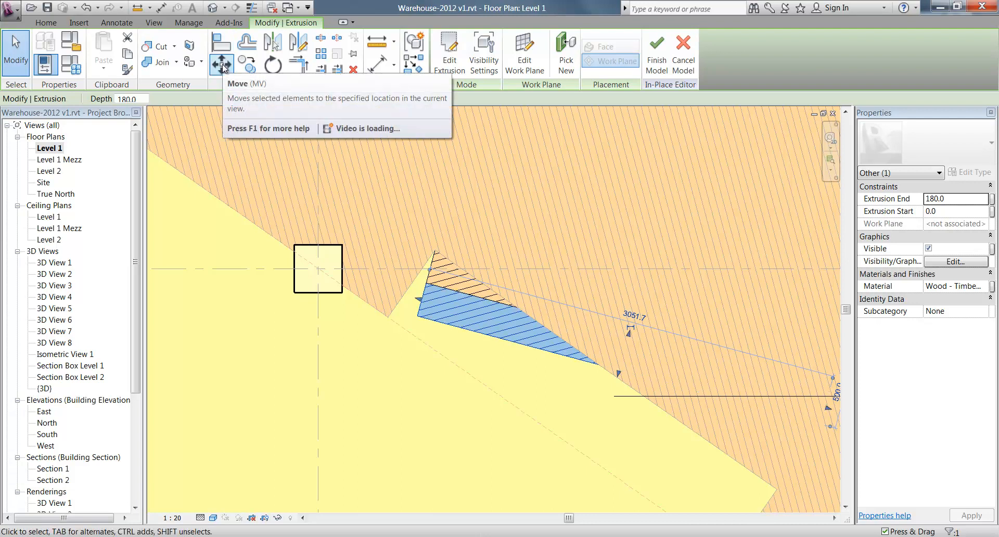
{"action": "left_click", "coordinate": [392, 386]}
{"action": "left_click", "coordinate": [444, 263]}
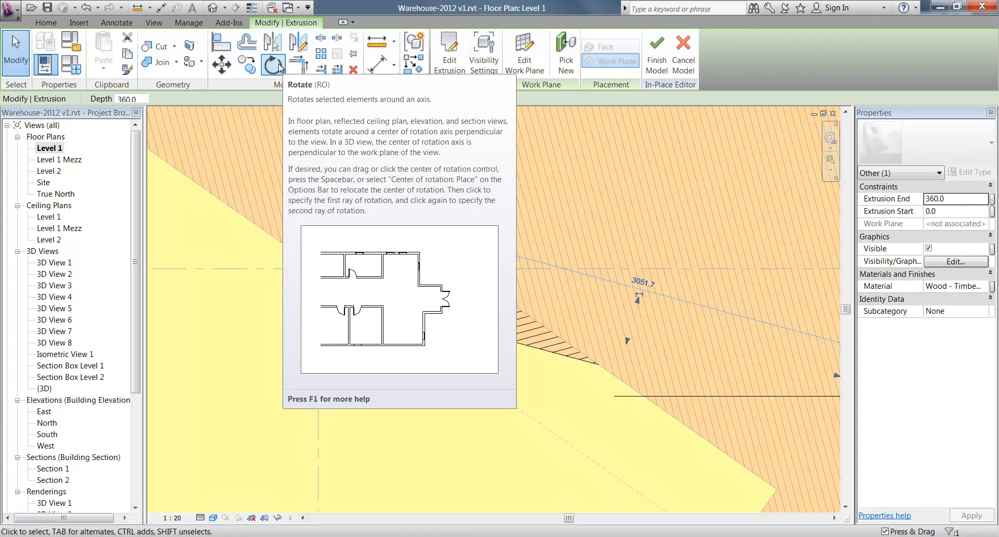
{"action": "left_click", "coordinate": [273, 65]}
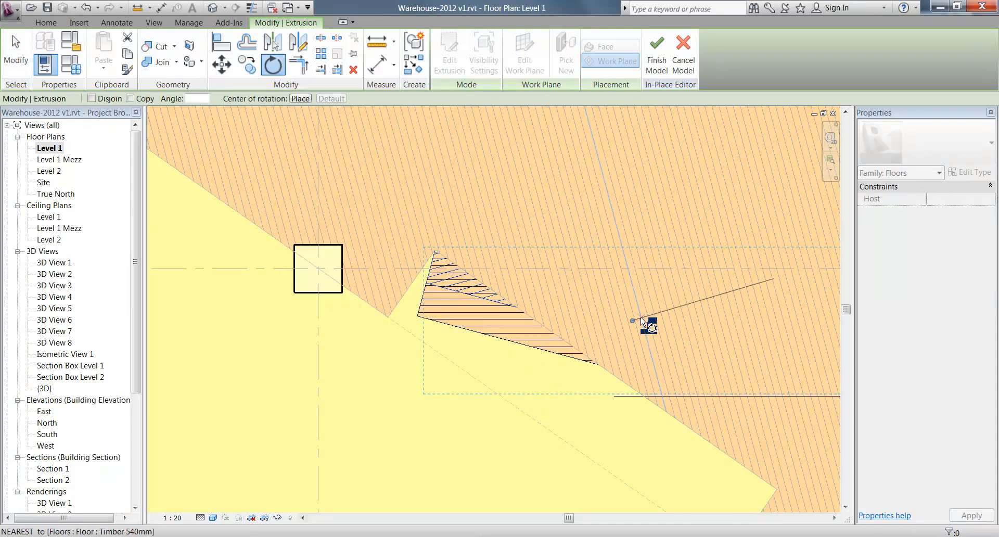
{"action": "left_click_drag", "start_coordinate": [645, 325], "coordinate": [435, 251]}
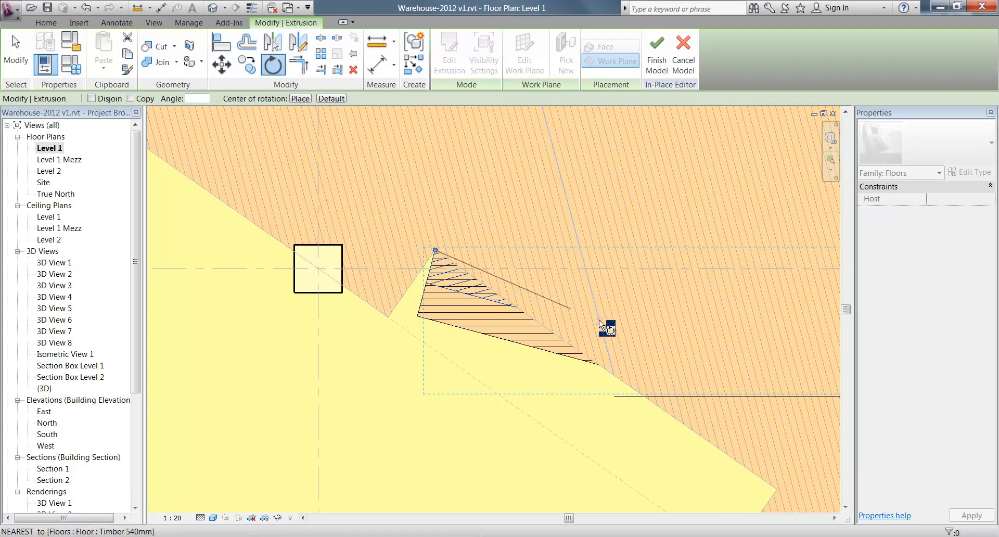
{"action": "key", "text": "Escape"}
{"action": "key", "text": "Escape"}
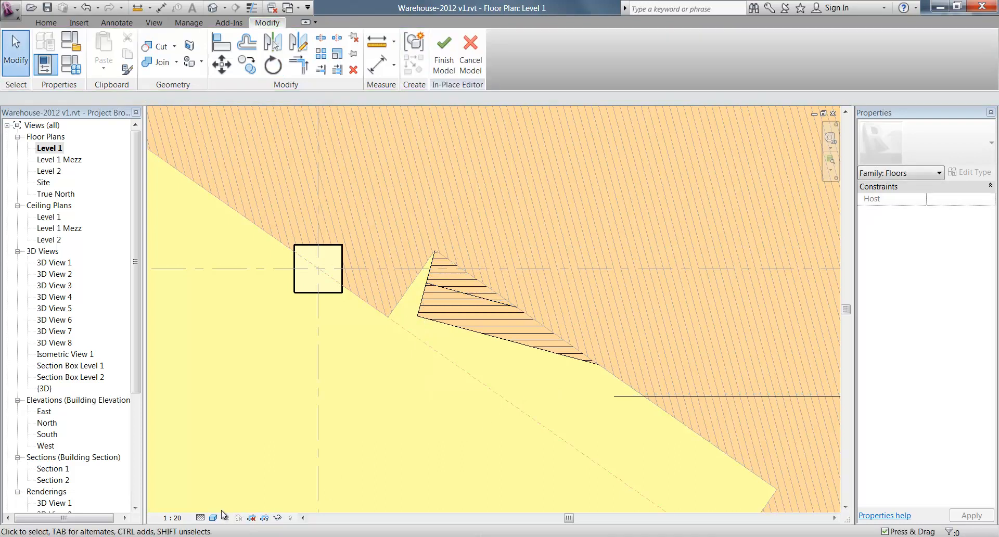
Step: Switch the plan to wireframe display and rotate both step extrusions 20° clockwise about their upper-left corner, aligning them with the floor notch
{"action": "left_click", "coordinate": [213, 517]}
{"action": "left_click", "coordinate": [239, 452]}
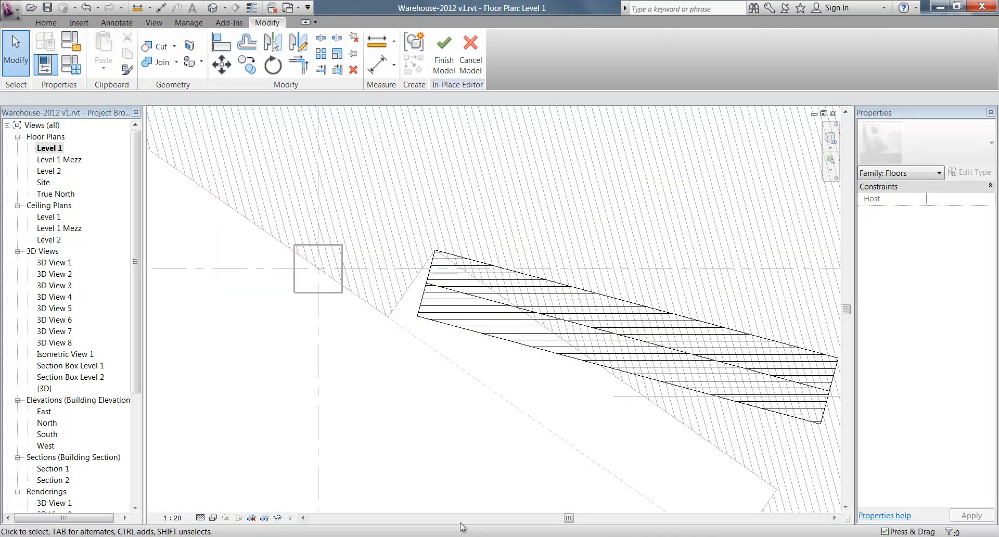
{"action": "left_click", "coordinate": [488, 337]}
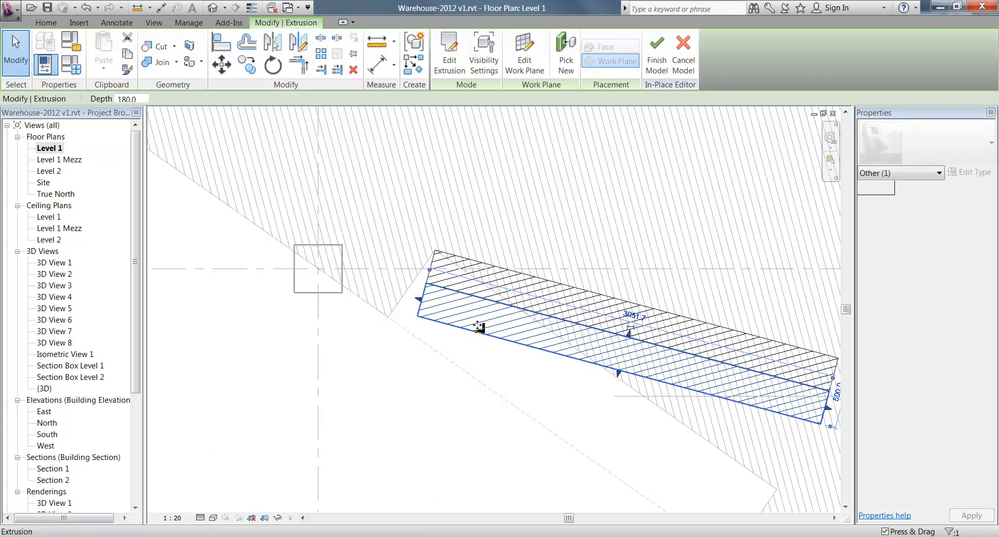
{"action": "left_click", "coordinate": [432, 259], "text": "ctrl"}
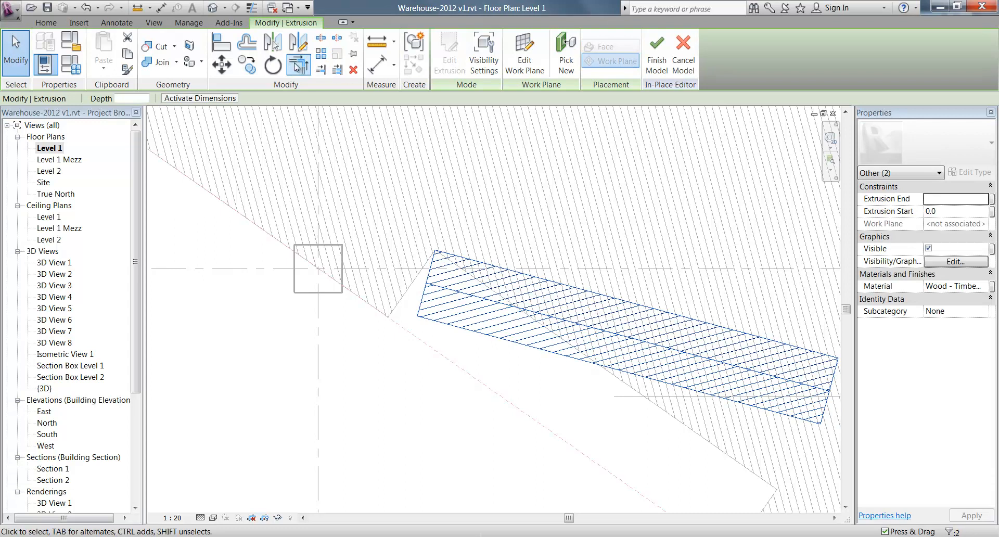
{"action": "left_click", "coordinate": [273, 65]}
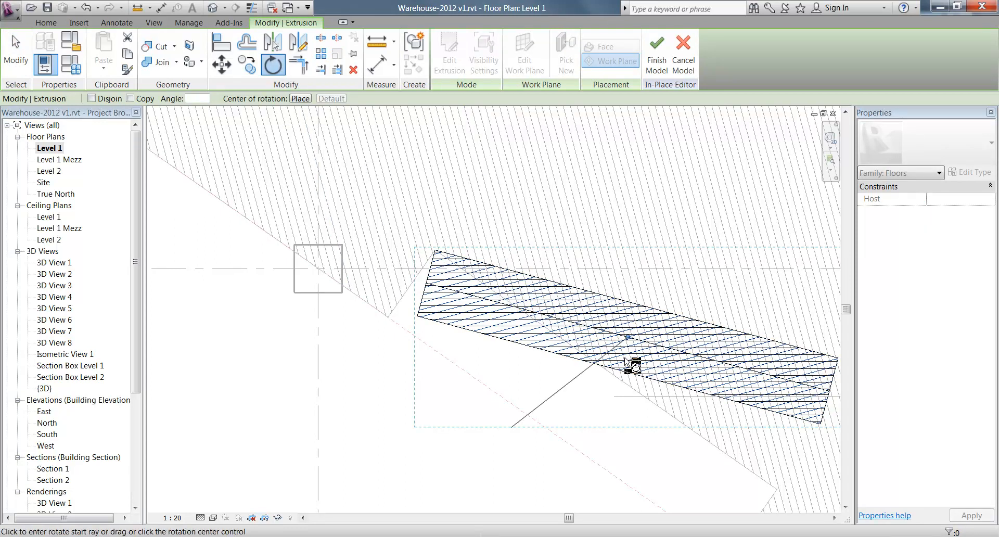
{"action": "left_click_drag", "start_coordinate": [629, 337], "coordinate": [441, 279]}
{"action": "scroll", "coordinate": [432, 233], "scroll_direction": "up", "scroll_amount": 4}
{"action": "scroll", "coordinate": [476, 209], "scroll_direction": "down", "scroll_amount": 3}
{"action": "middle_click_drag", "start_coordinate": [677, 287], "coordinate": [577, 260]}
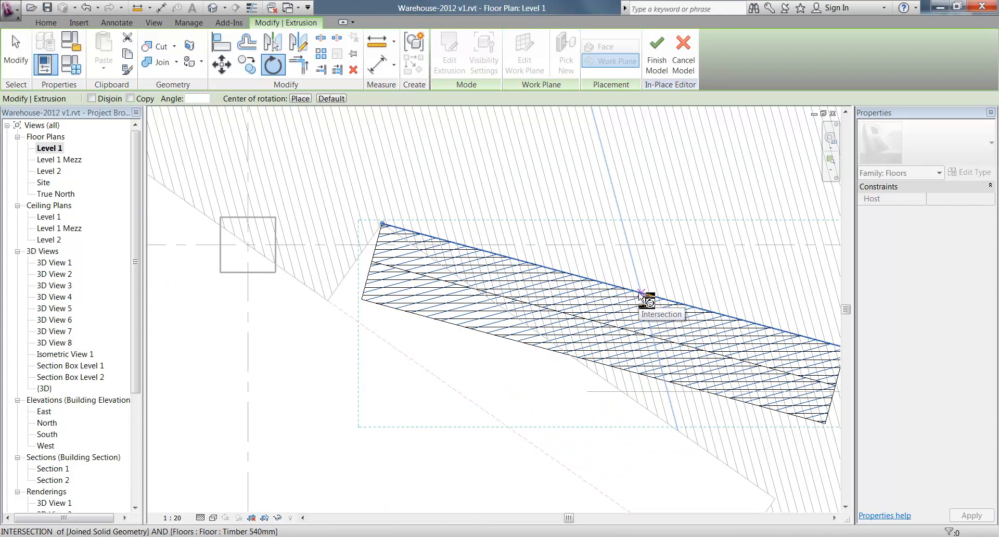
{"action": "left_click", "coordinate": [641, 293]}
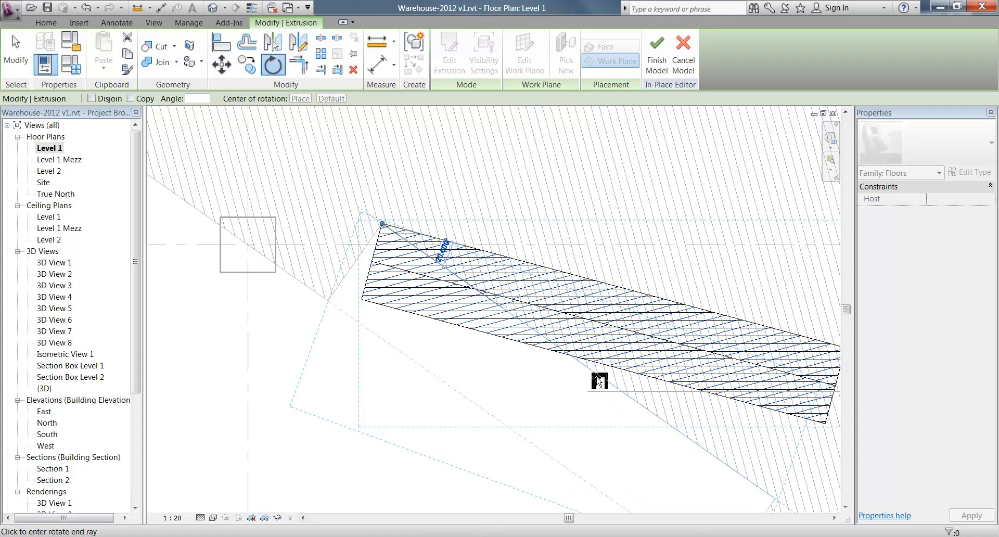
{"action": "left_click", "coordinate": [604, 379]}
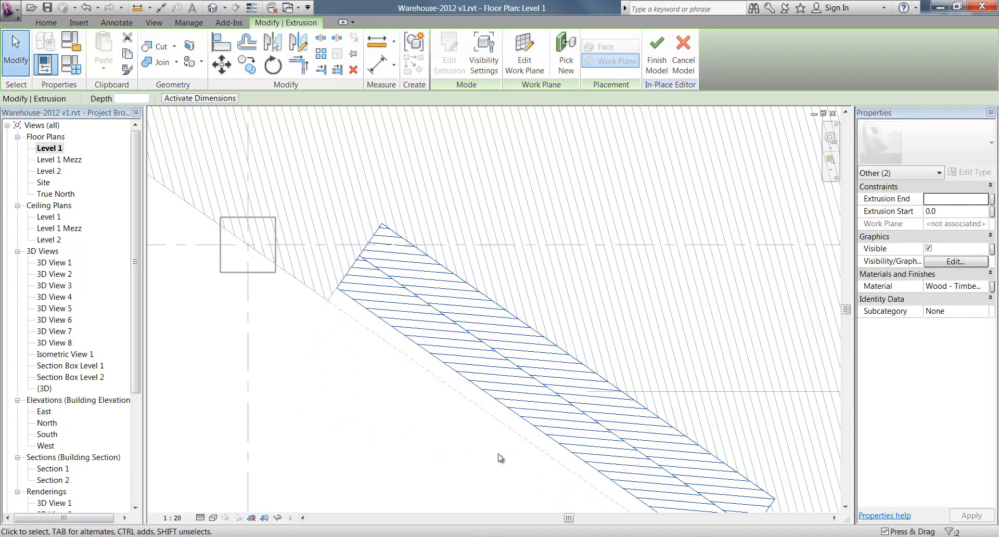
{"action": "key", "text": "Escape"}
Step: Examine how the rotated steps fit the floor notch and how their surface pattern lines run
{"action": "scroll", "coordinate": [499, 458], "scroll_direction": "down", "scroll_amount": 2}
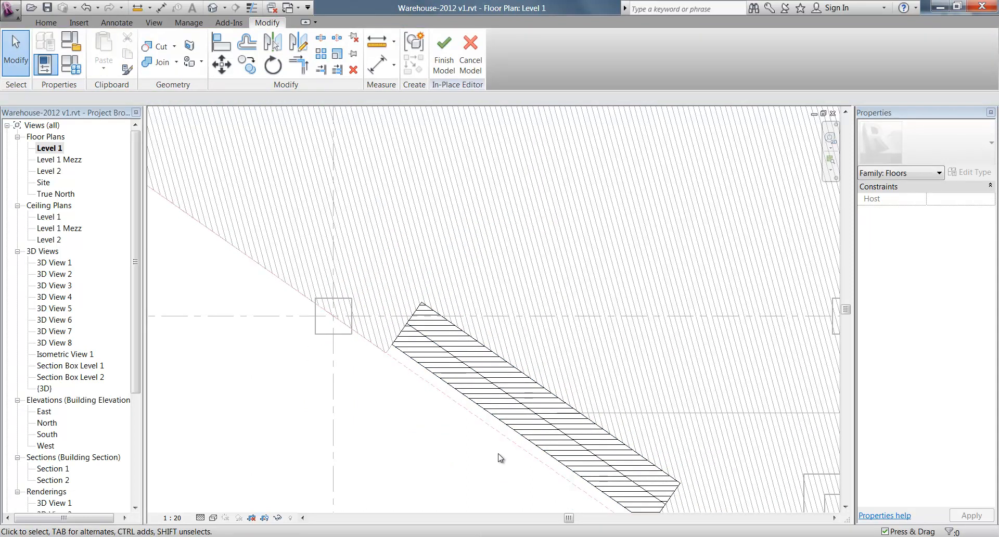
{"action": "scroll", "coordinate": [366, 386], "scroll_direction": "up", "scroll_amount": 2}
{"action": "middle_click_drag", "start_coordinate": [491, 283], "coordinate": [486, 338]}
{"action": "scroll", "coordinate": [477, 335], "scroll_direction": "down", "scroll_amount": 1}
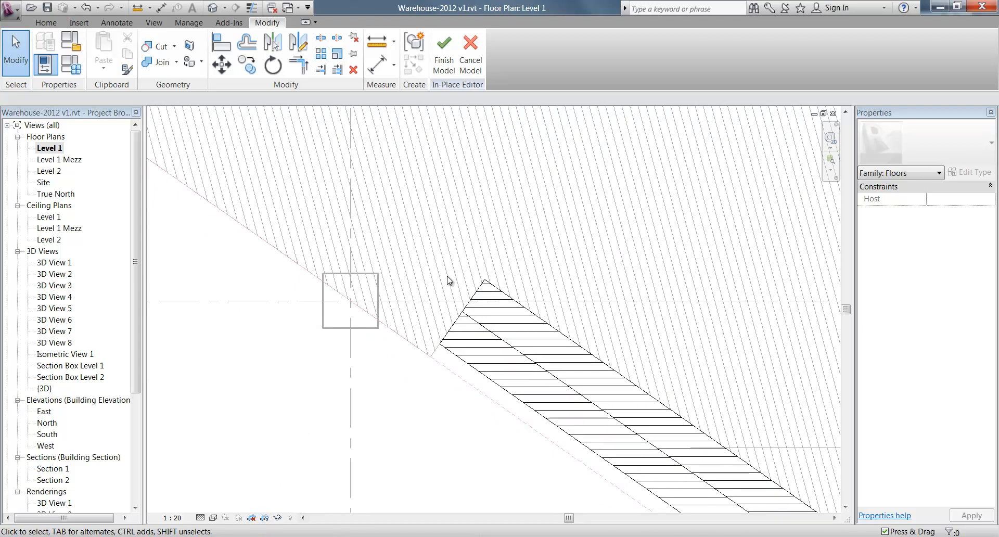
{"action": "scroll", "coordinate": [507, 372], "scroll_direction": "up", "scroll_amount": 3}
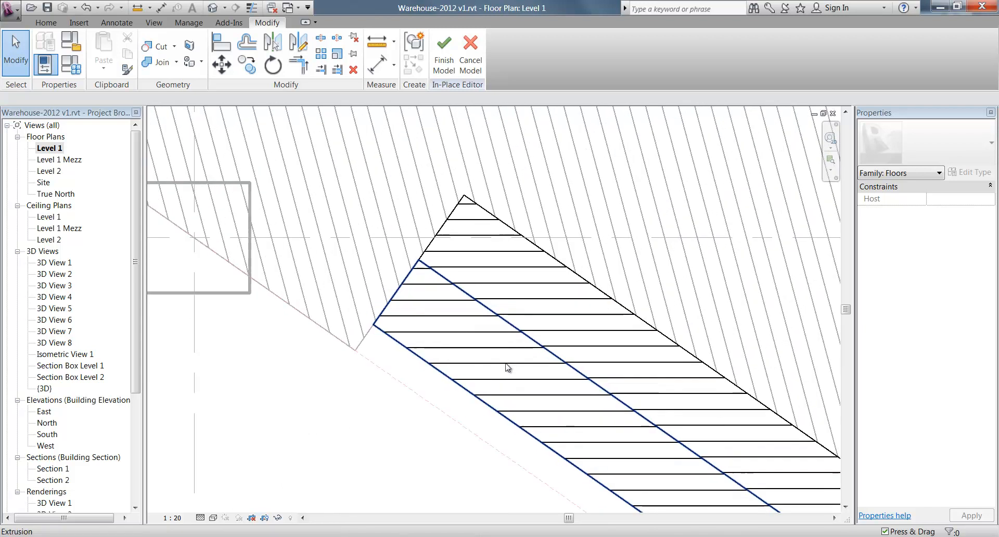
{"action": "middle_click_drag", "start_coordinate": [341, 265], "coordinate": [345, 268]}
{"action": "scroll", "coordinate": [341, 265], "scroll_direction": "up", "scroll_amount": 2}
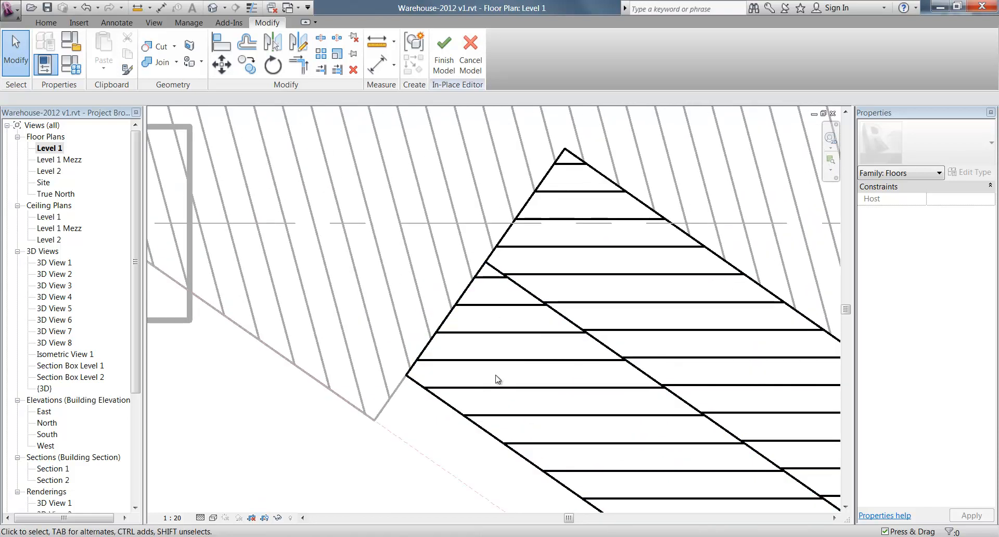
{"action": "scroll", "coordinate": [481, 370], "scroll_direction": "down", "scroll_amount": 5}
{"action": "middle_click_drag", "start_coordinate": [515, 397], "coordinate": [399, 314]}
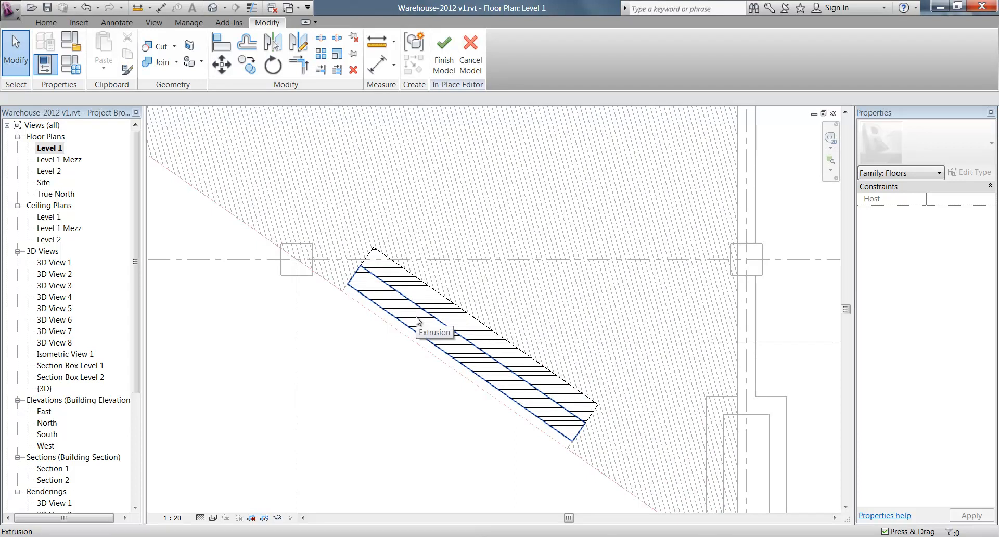
Step: Select a surface pattern line on the lower step and rotate it 35° clockwise about its left end, parallel to the step's long edge
{"action": "scroll", "coordinate": [335, 285], "scroll_direction": "up", "scroll_amount": 5}
{"action": "middle_click_drag", "start_coordinate": [370, 311], "coordinate": [381, 230]}
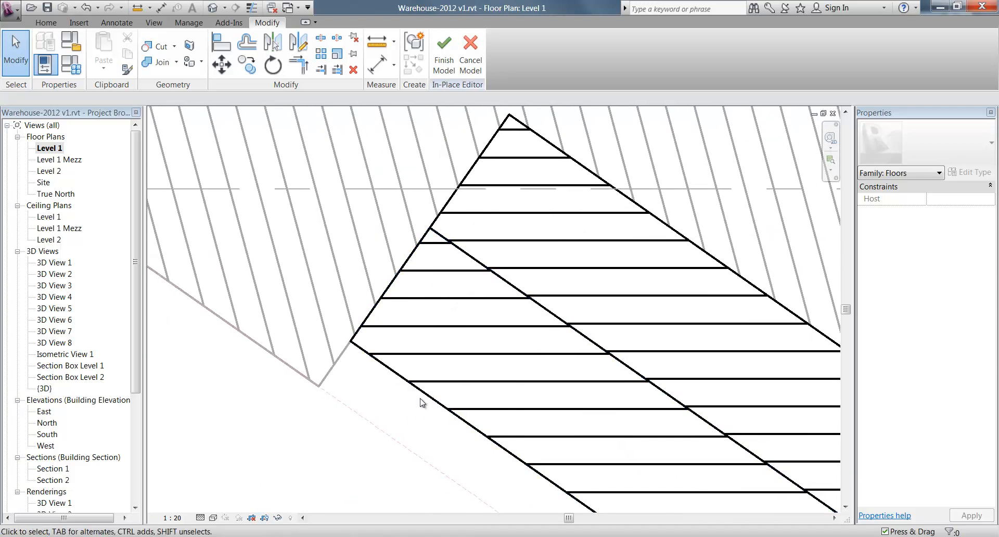
{"action": "left_click", "coordinate": [459, 384]}
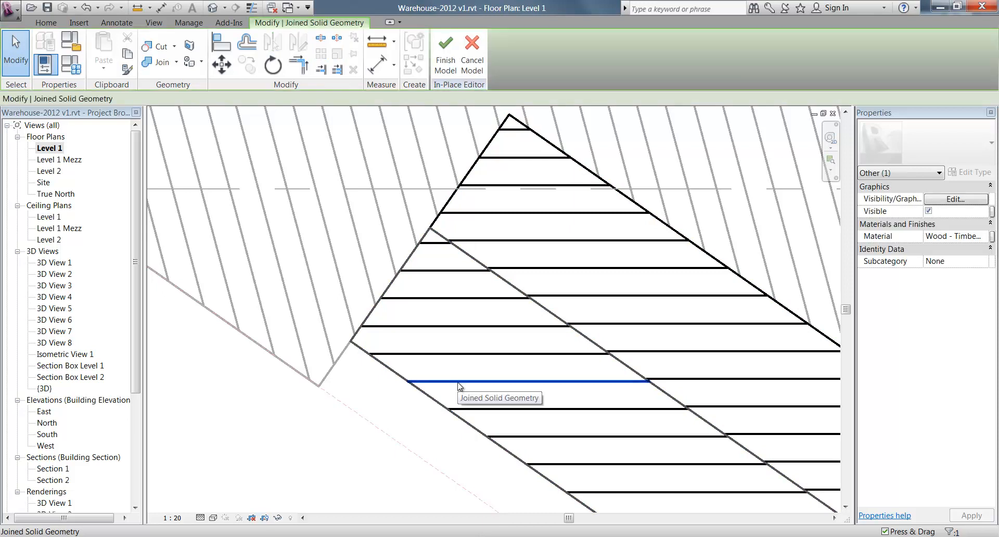
{"action": "left_click", "coordinate": [382, 397]}
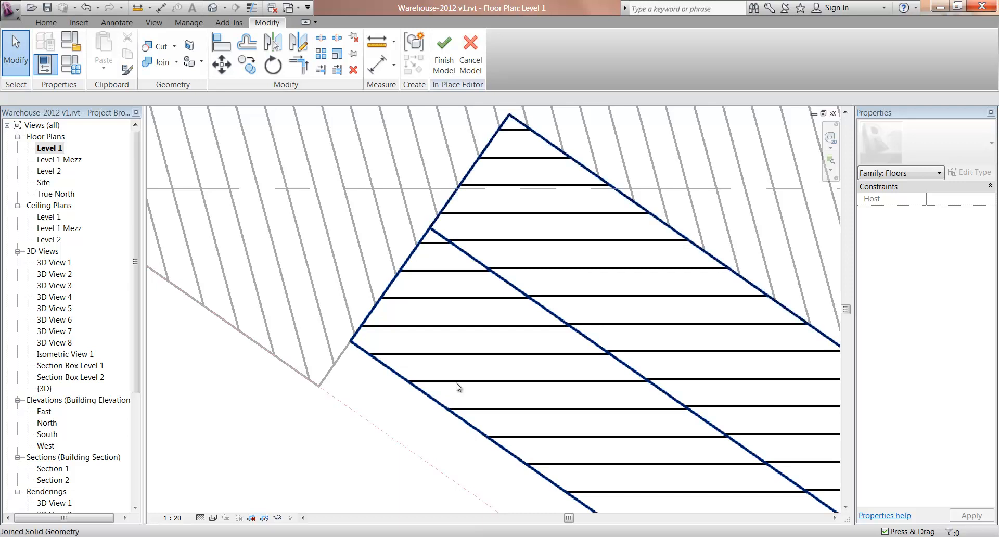
{"action": "key", "text": "Tab"}
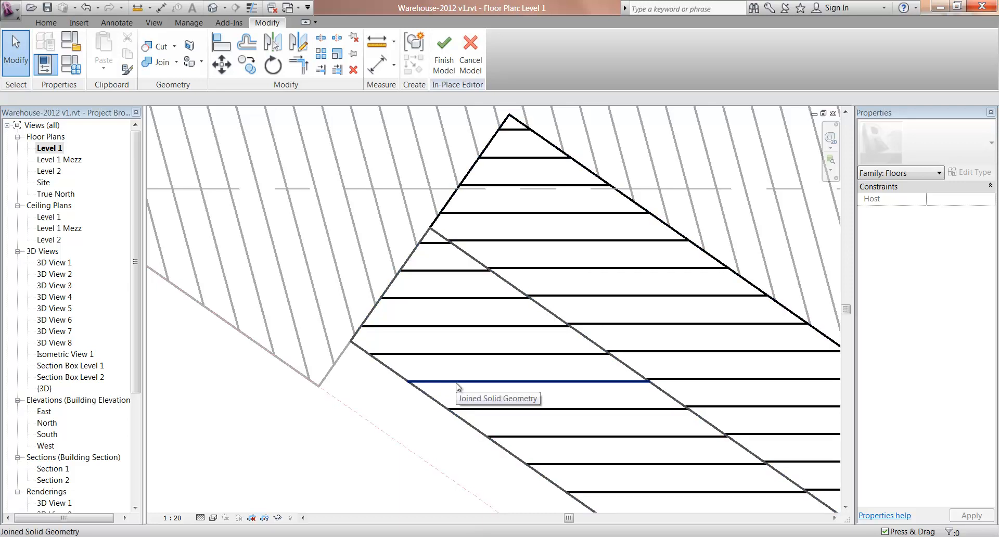
{"action": "left_click", "coordinate": [458, 386]}
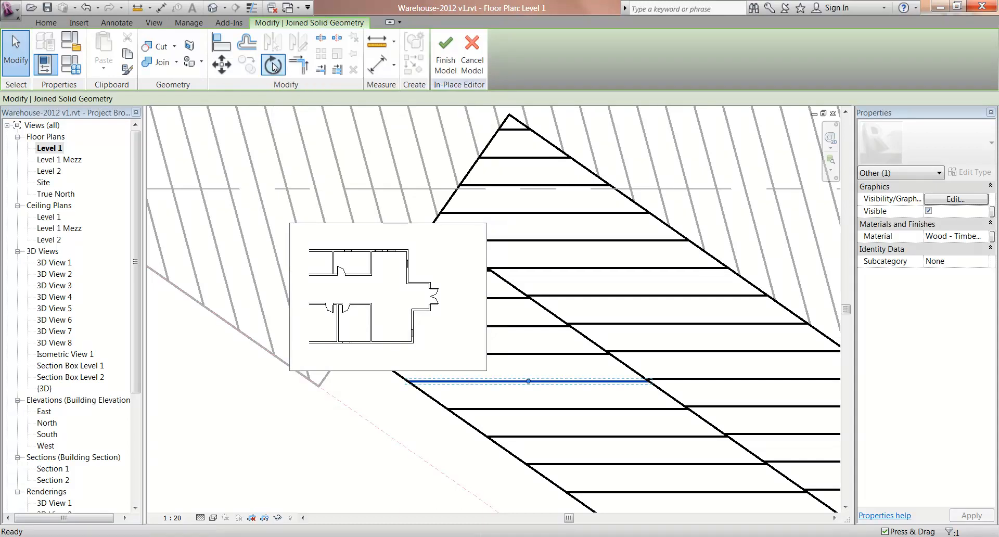
{"action": "left_click", "coordinate": [273, 65]}
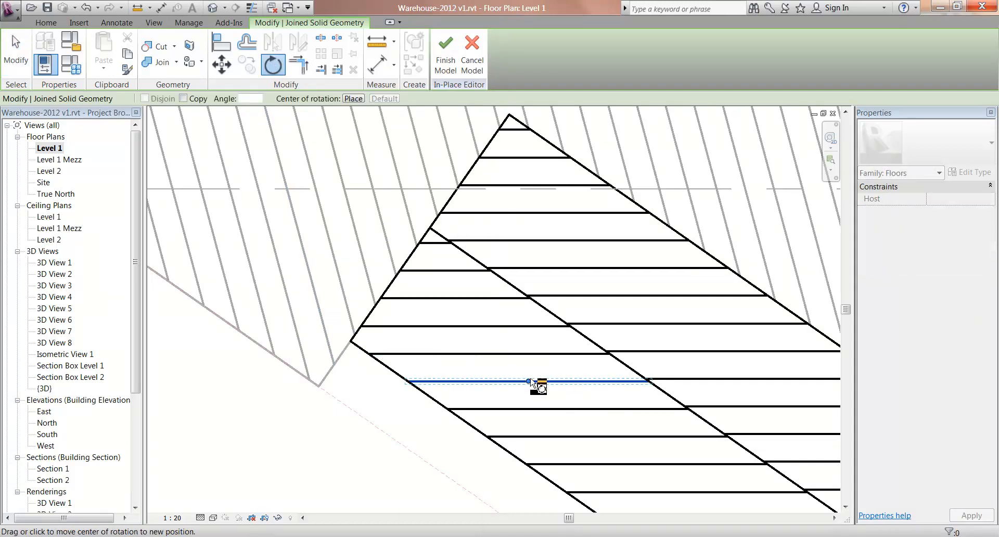
{"action": "left_click_drag", "start_coordinate": [529, 383], "coordinate": [409, 381]}
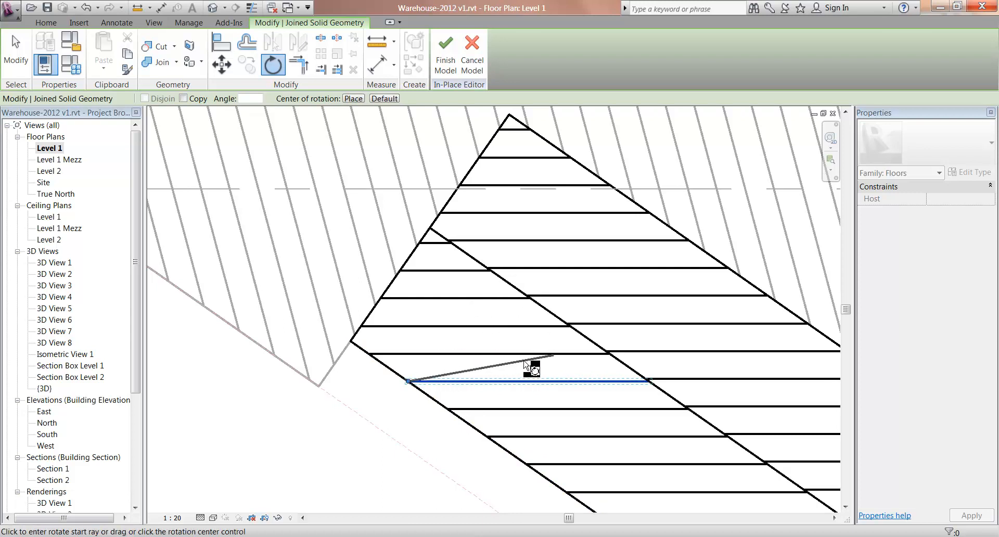
{"action": "left_click", "coordinate": [541, 383]}
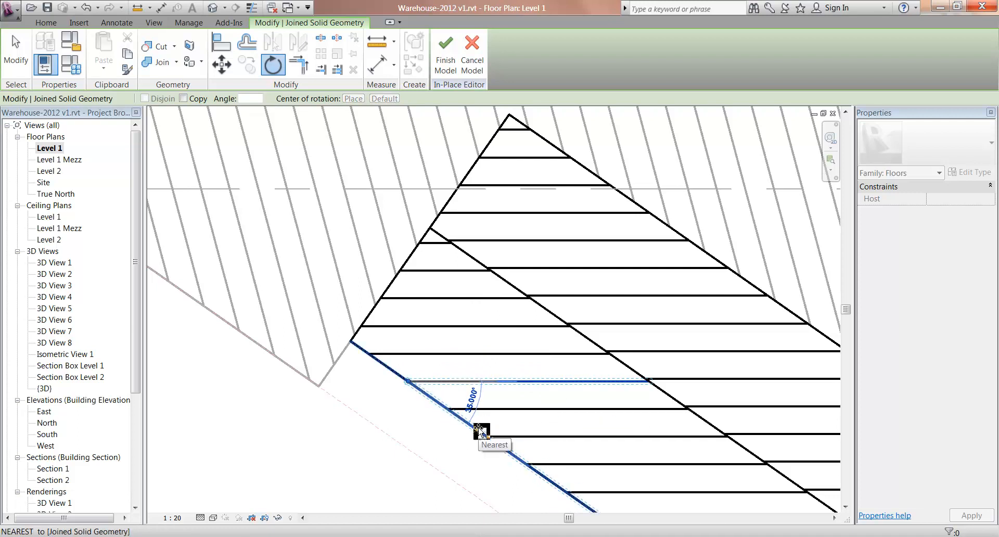
{"action": "left_click", "coordinate": [480, 430]}
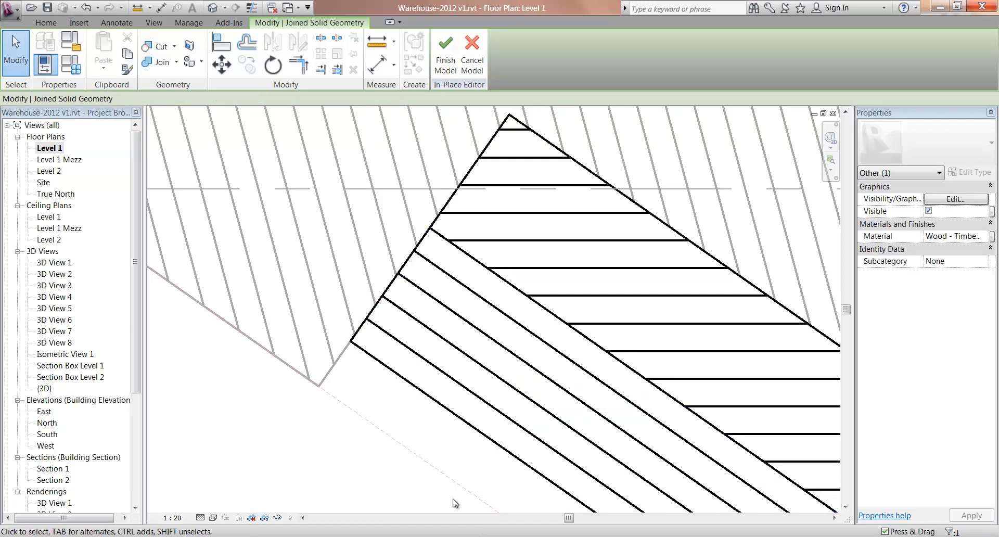
{"action": "left_click", "coordinate": [466, 457]}
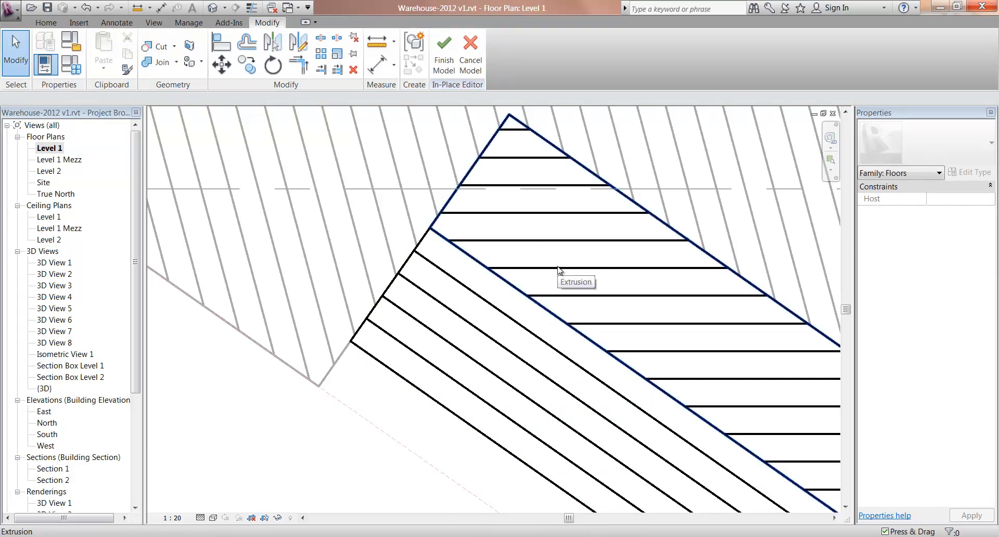
Step: Select a surface pattern line on the upper step and move the pattern slightly down and to the right
{"action": "key", "text": "Tab"}
{"action": "key", "text": "Tab"}
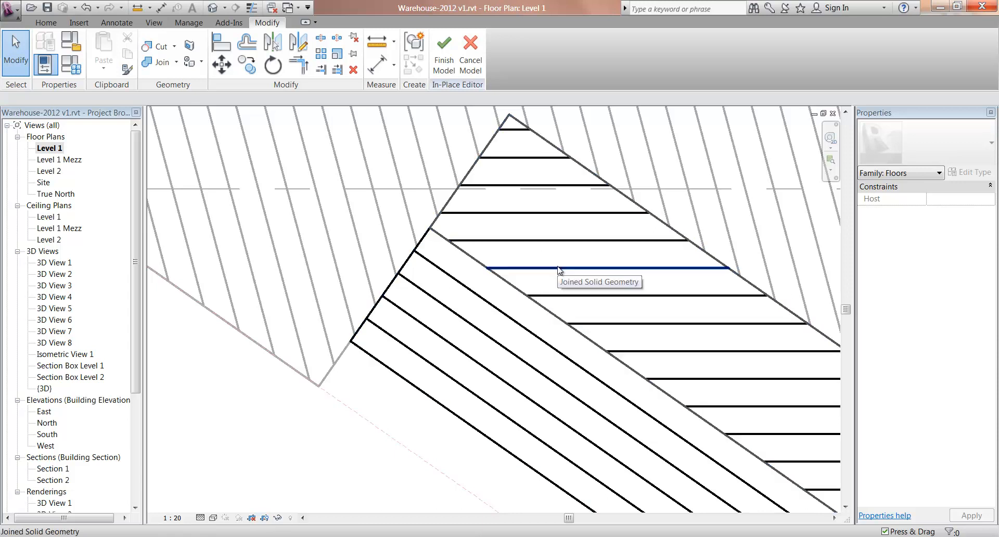
{"action": "left_click", "coordinate": [558, 269]}
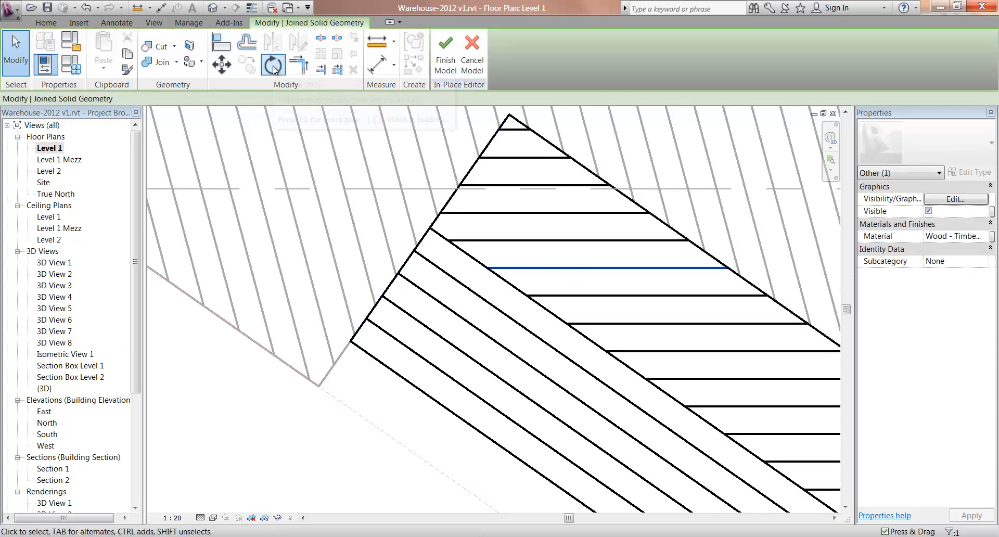
{"action": "left_click", "coordinate": [222, 64]}
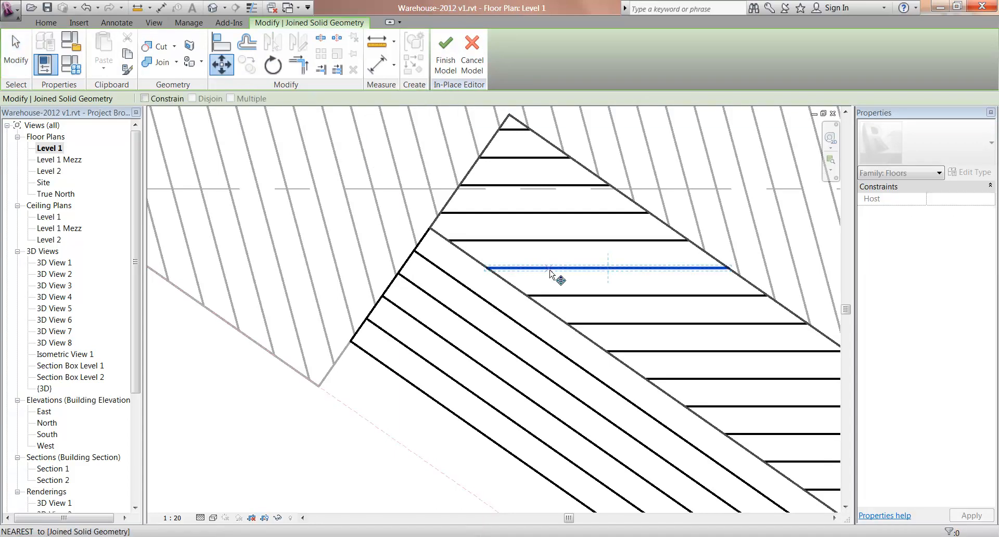
{"action": "left_click", "coordinate": [563, 271]}
{"action": "left_click", "coordinate": [580, 282]}
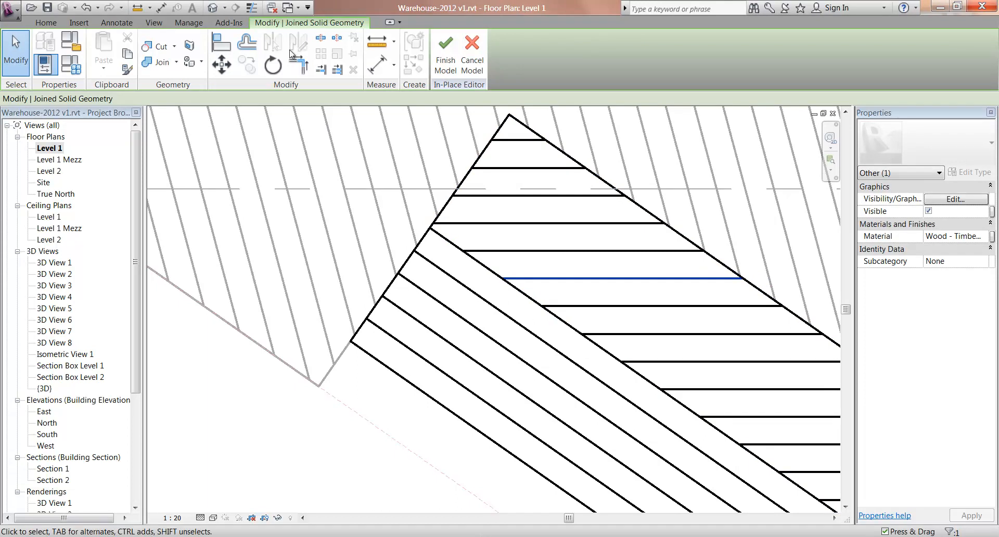
Step: Rotate the upper step's surface pattern clockwise about the selected line's left end until it runs parallel to the step's long edge
{"action": "left_click", "coordinate": [271, 70]}
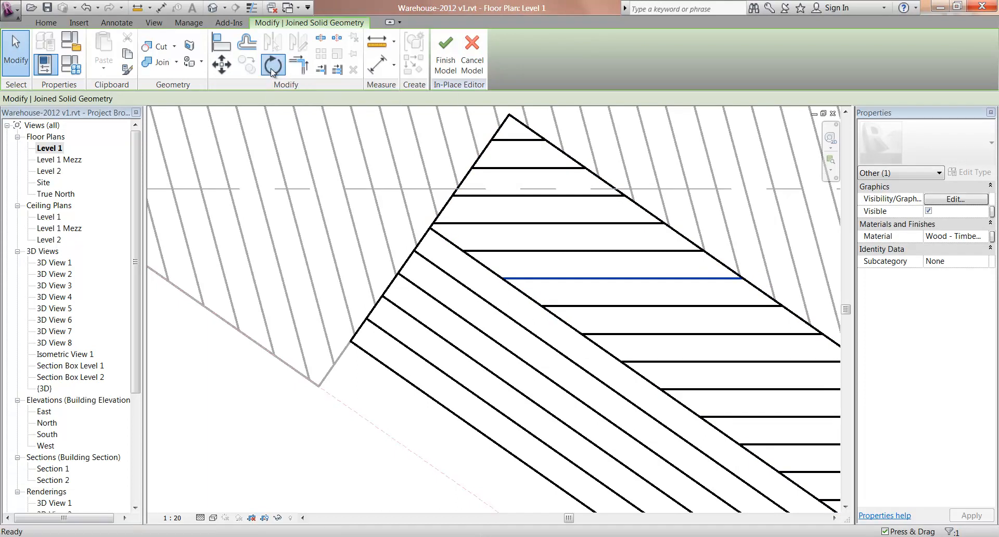
{"action": "left_click_drag", "start_coordinate": [627, 280], "coordinate": [500, 276]}
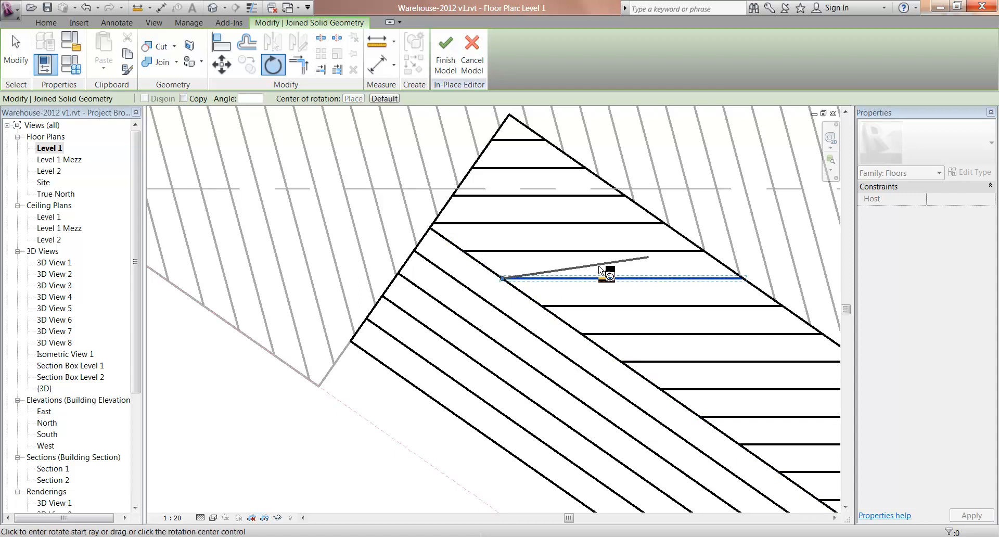
{"action": "left_click", "coordinate": [635, 279]}
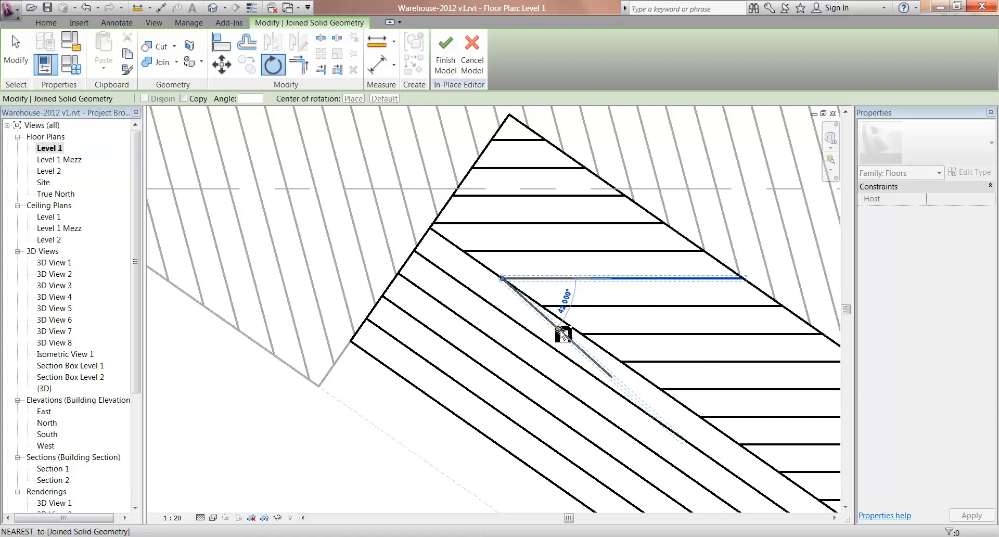
{"action": "left_click", "coordinate": [571, 326]}
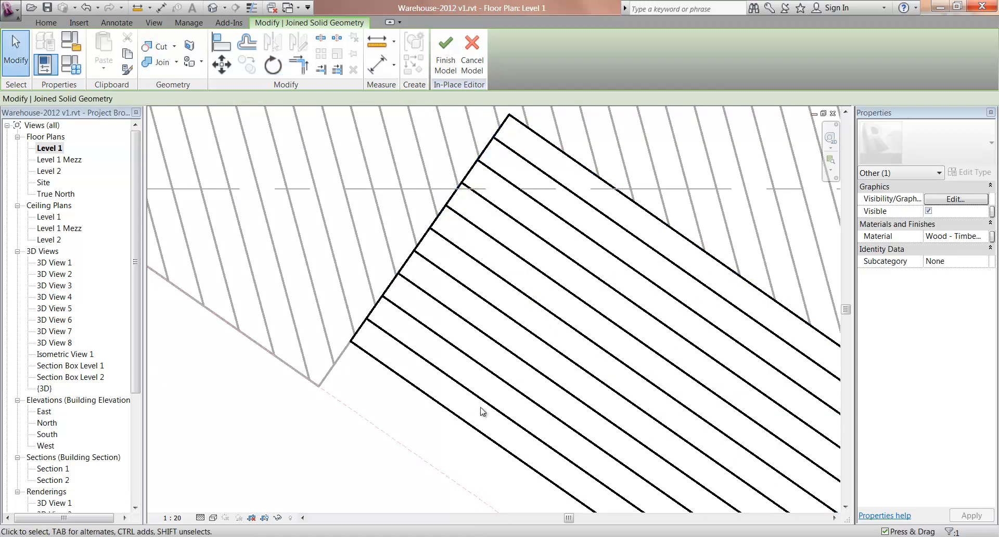
Step: Check the realigned pattern across both steps and finish the in-place edit of the Level 1 steps
{"action": "left_click", "coordinate": [413, 450]}
{"action": "scroll", "coordinate": [414, 451], "scroll_direction": "down", "scroll_amount": 7}
{"action": "middle_click_drag", "start_coordinate": [424, 461], "coordinate": [400, 310]}
{"action": "scroll", "coordinate": [297, 288], "scroll_direction": "down", "scroll_amount": 4}
{"action": "scroll", "coordinate": [399, 313], "scroll_direction": "up", "scroll_amount": 4}
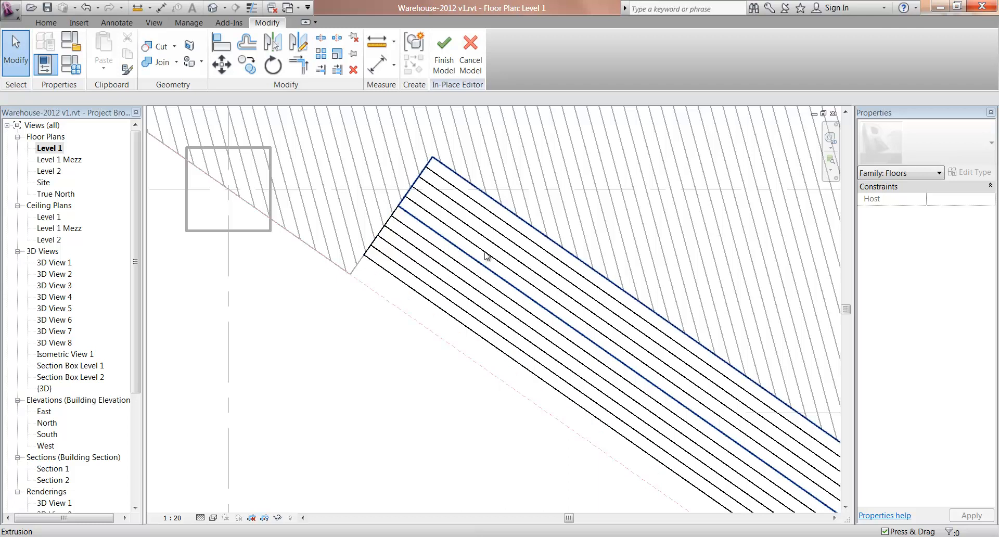
{"action": "scroll", "coordinate": [387, 224], "scroll_direction": "up", "scroll_amount": 8}
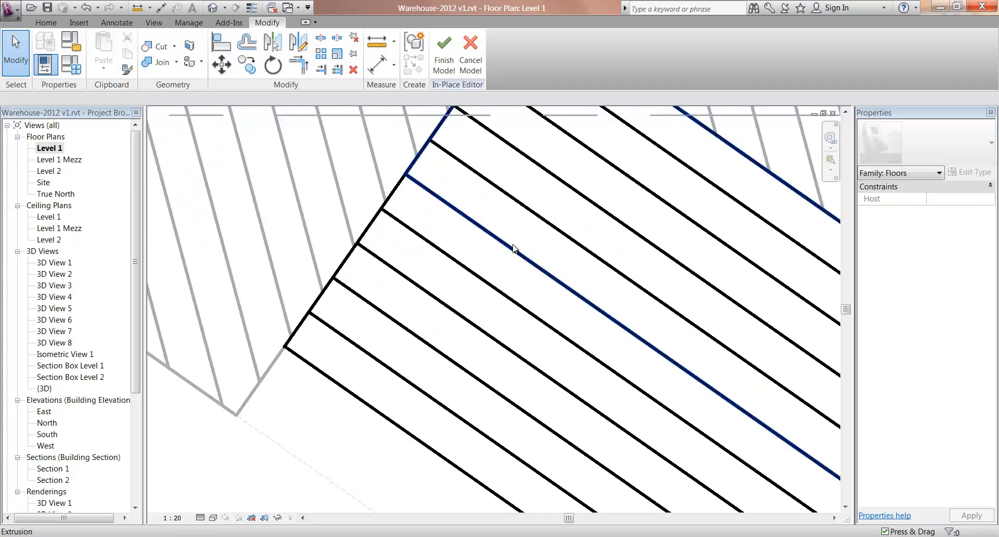
{"action": "scroll", "coordinate": [503, 252], "scroll_direction": "down", "scroll_amount": 8}
{"action": "middle_click_drag", "start_coordinate": [510, 257], "coordinate": [412, 239]}
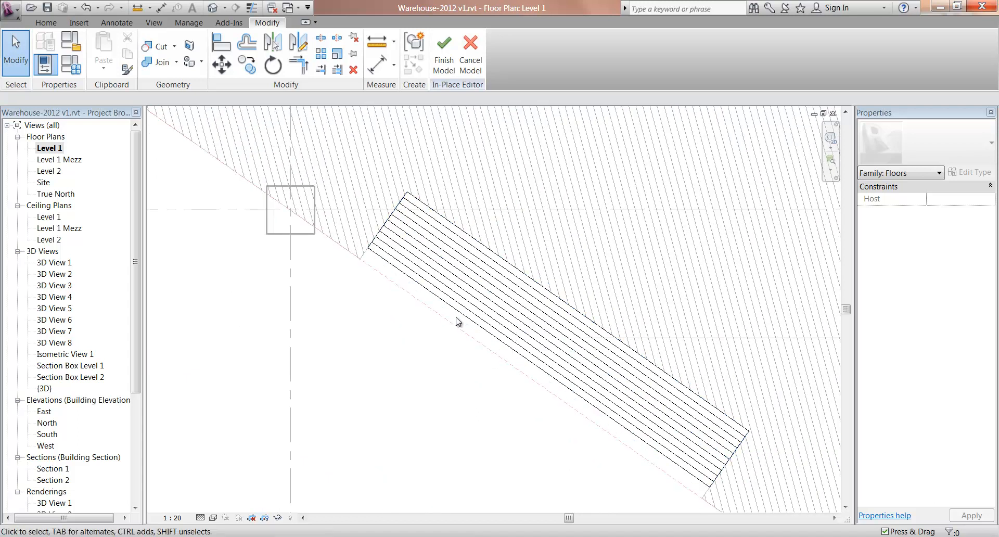
{"action": "left_click", "coordinate": [444, 55]}
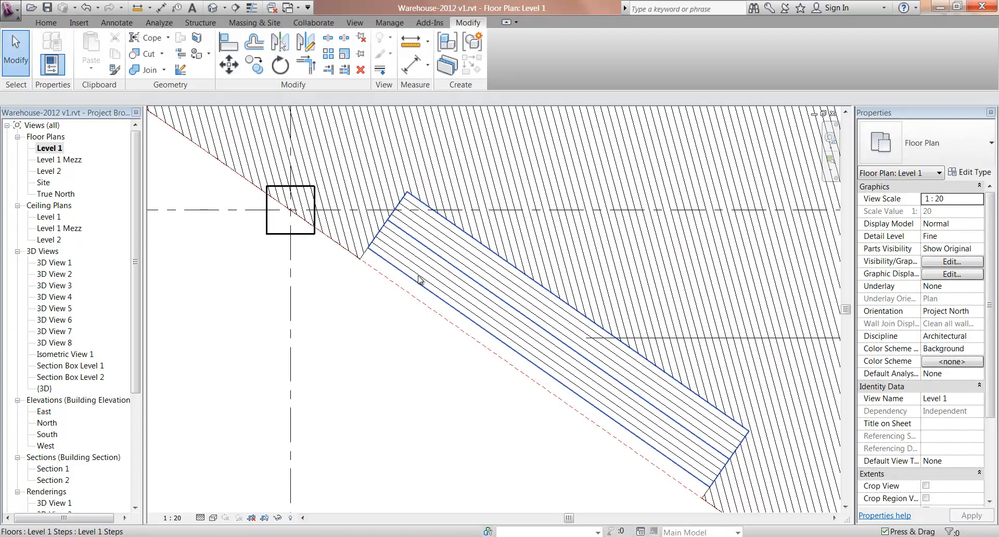
Step: Open the project's materials and select Wood - Timber Flooring for editing
{"action": "scroll", "coordinate": [365, 225], "scroll_direction": "up", "scroll_amount": 6}
{"action": "scroll", "coordinate": [366, 225], "scroll_direction": "down", "scroll_amount": 3}
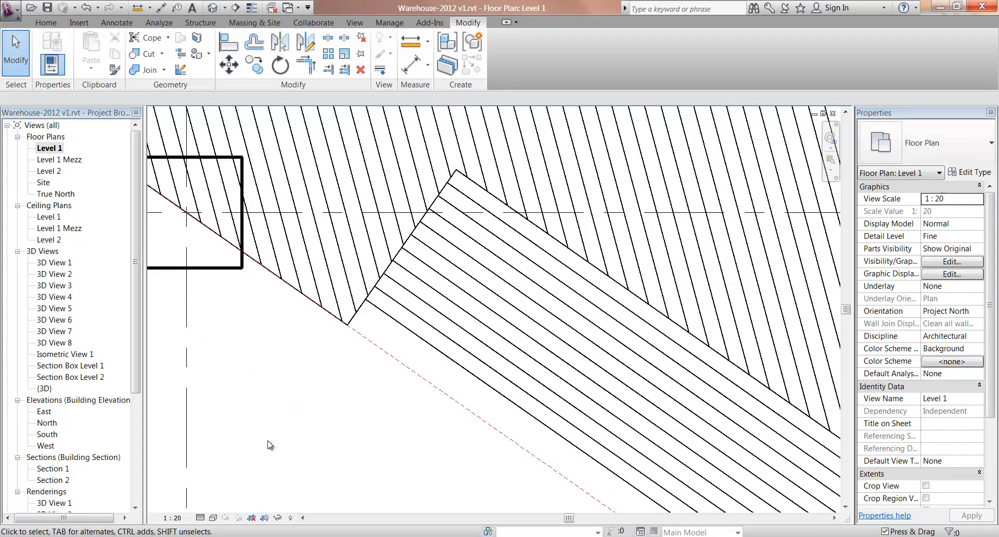
{"action": "left_click", "coordinate": [396, 23]}
{"action": "left_click", "coordinate": [51, 49]}
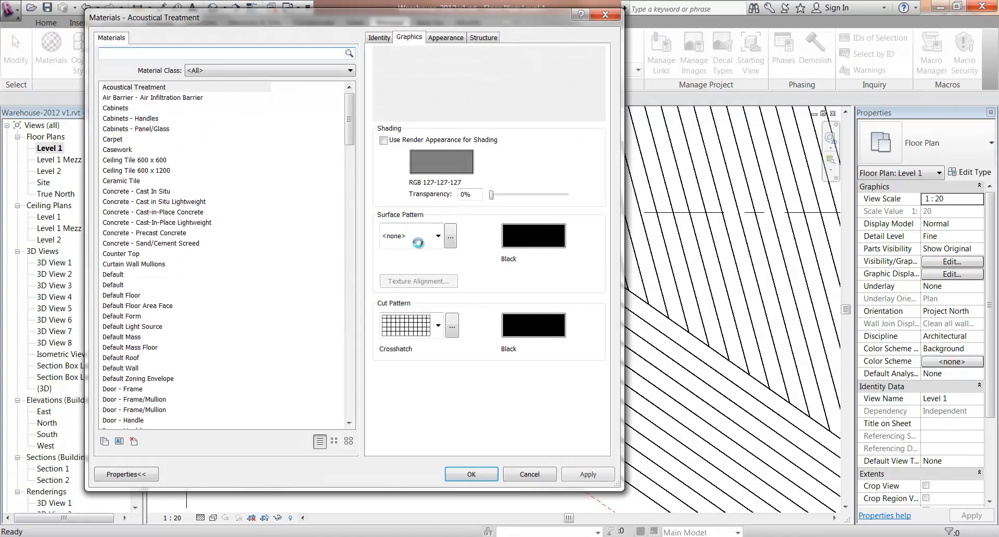
{"action": "left_click_drag", "start_coordinate": [349, 120], "coordinate": [349, 392]}
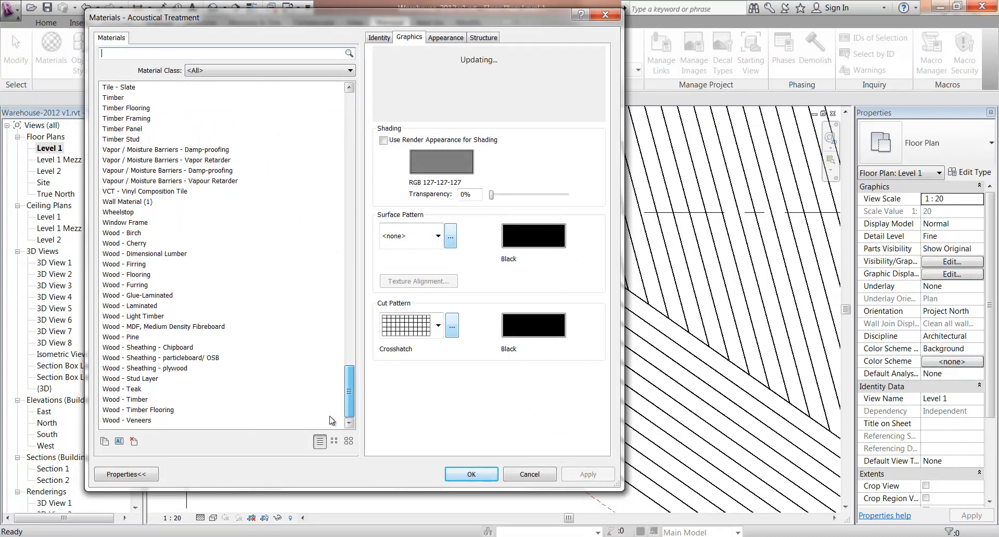
{"action": "left_click", "coordinate": [146, 410]}
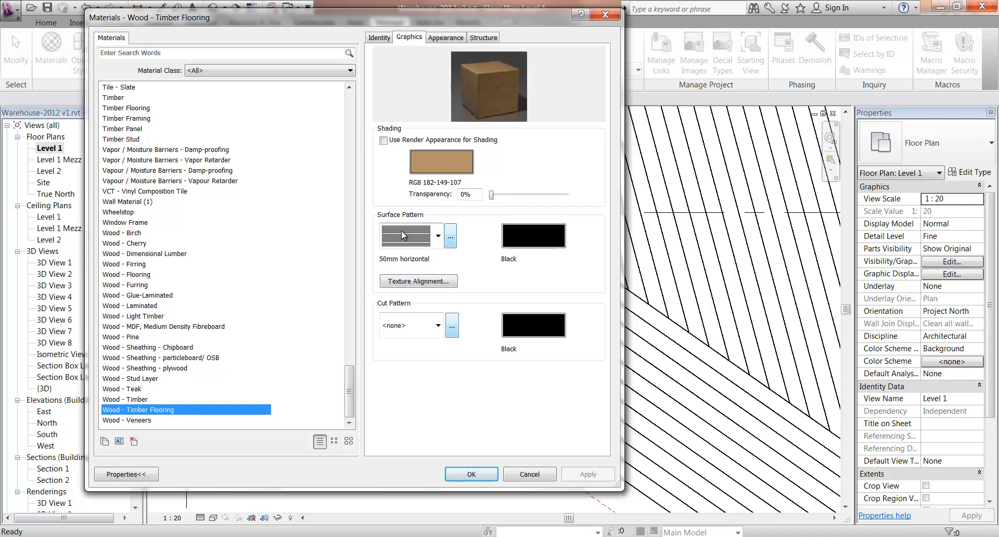
Step: Change the Wood - Timber Flooring surface pattern colour to grey, RGB 121-121-121, and apply the material change
{"action": "left_click", "coordinate": [547, 233]}
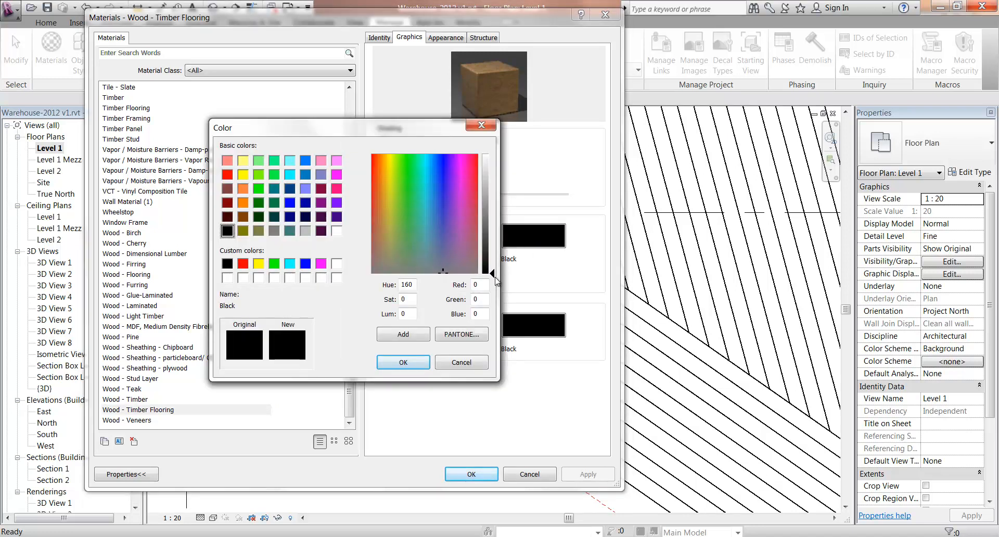
{"action": "left_click_drag", "start_coordinate": [497, 262], "coordinate": [494, 217]}
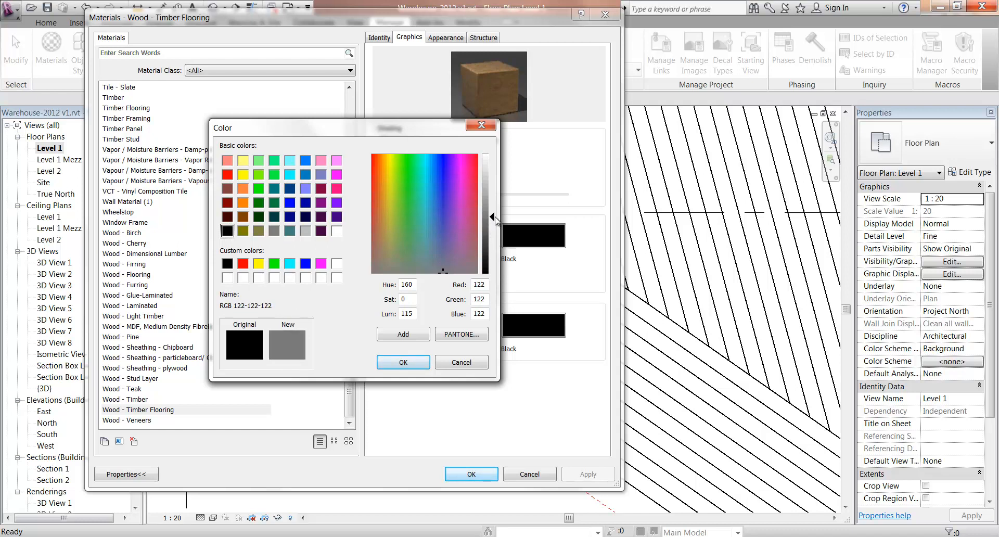
{"action": "left_click", "coordinate": [403, 362]}
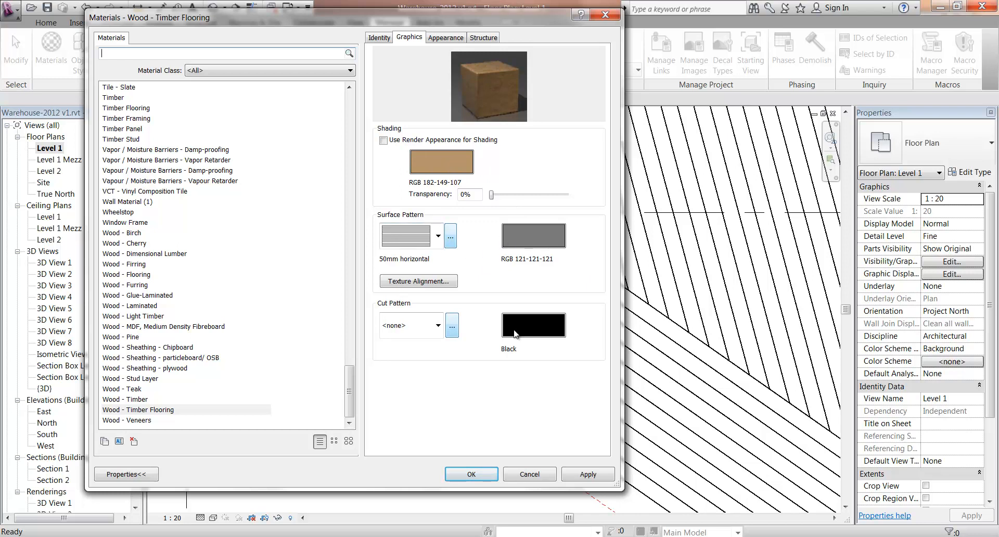
{"action": "left_click", "coordinate": [484, 472]}
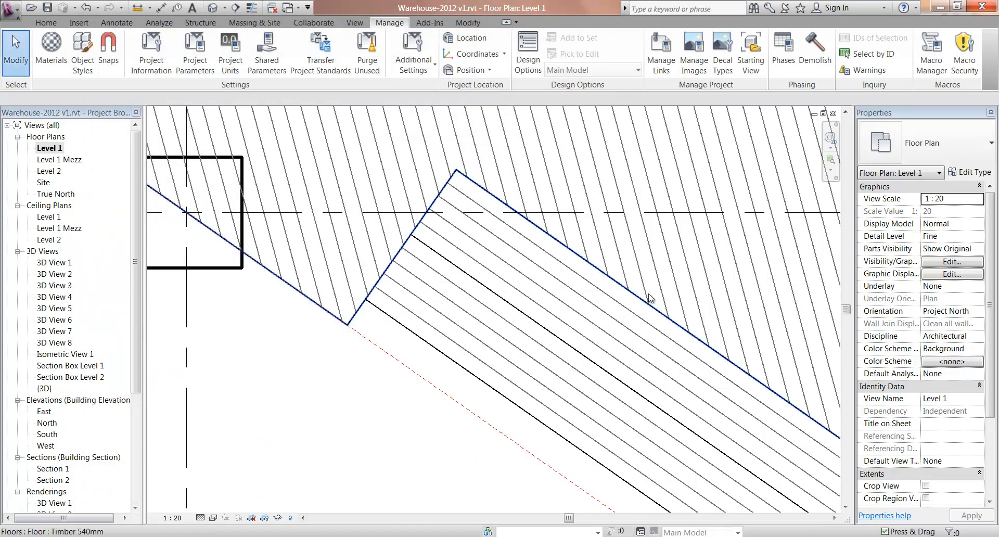
Step: Examine how the recoloured surface pattern lines look against the solid edges of the steps and timber floor
{"action": "scroll", "coordinate": [397, 237], "scroll_direction": "up", "scroll_amount": 4}
{"action": "scroll", "coordinate": [397, 237], "scroll_direction": "up", "scroll_amount": 1}
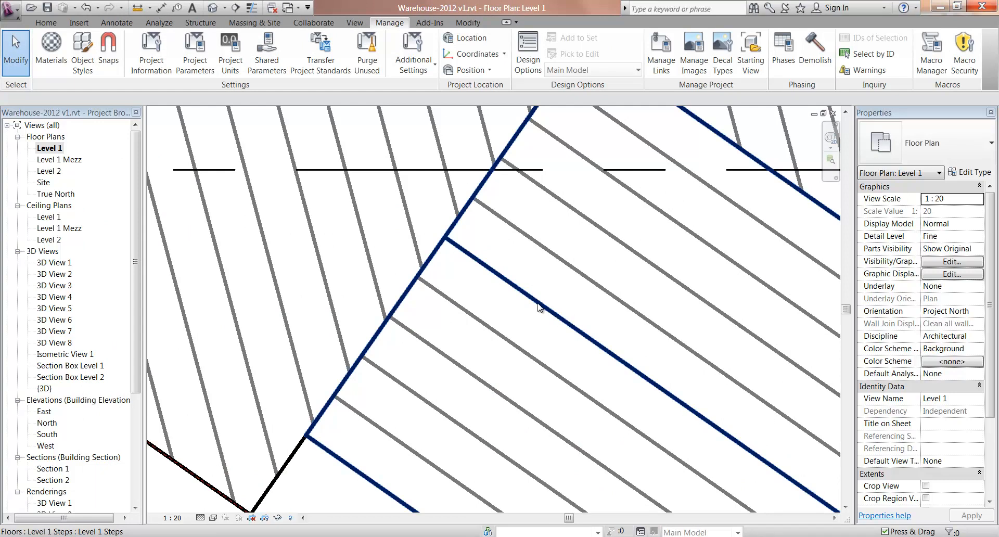
{"action": "scroll", "coordinate": [589, 295], "scroll_direction": "down", "scroll_amount": 5}
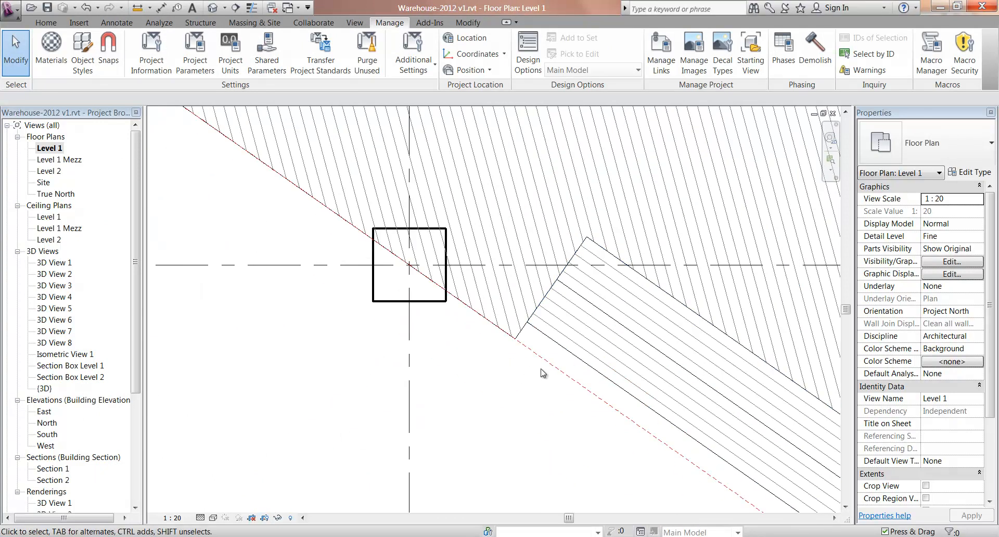
{"action": "scroll", "coordinate": [517, 252], "scroll_direction": "up", "scroll_amount": 3}
{"action": "scroll", "coordinate": [512, 260], "scroll_direction": "down", "scroll_amount": 2}
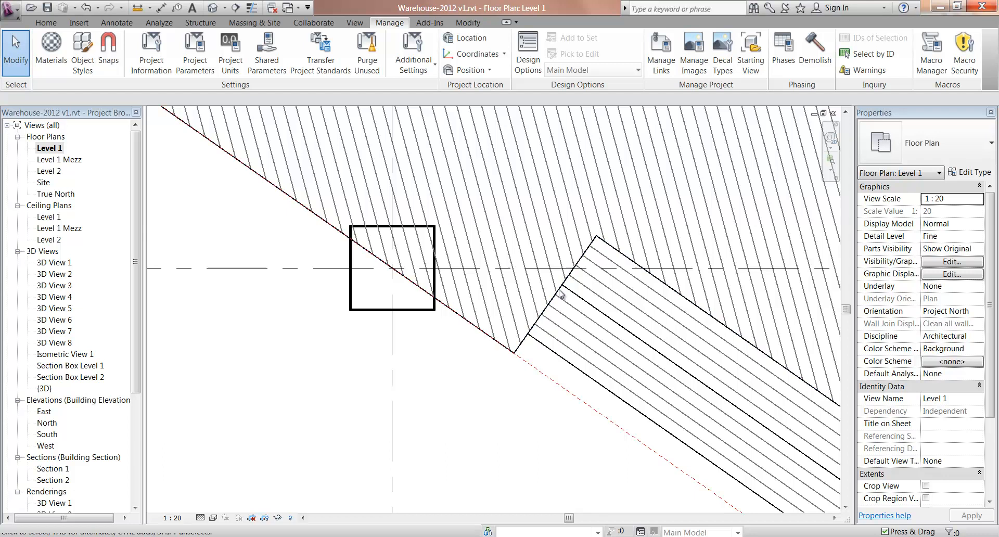
{"action": "left_click", "coordinate": [586, 305]}
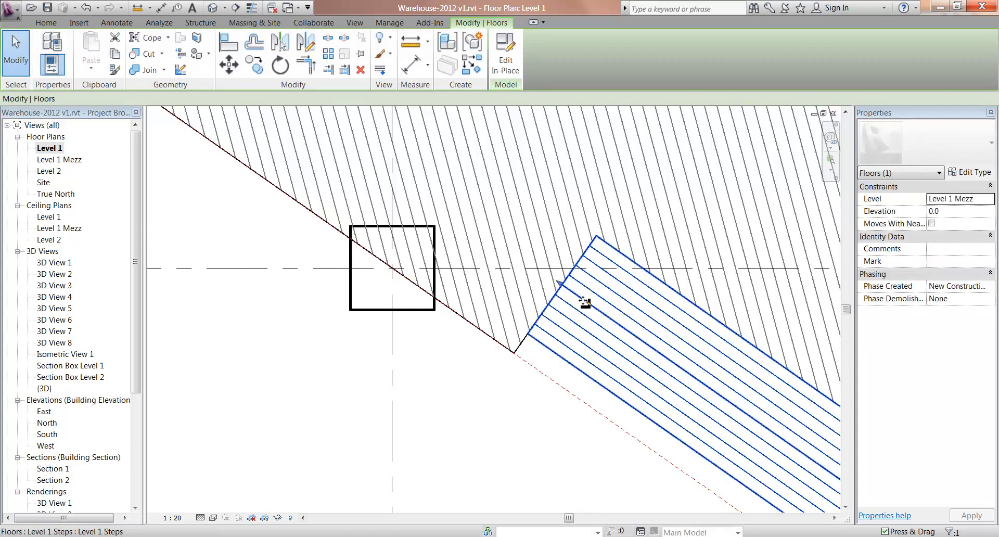
{"action": "left_click", "coordinate": [500, 401]}
{"action": "scroll", "coordinate": [472, 264], "scroll_direction": "up", "scroll_amount": 2}
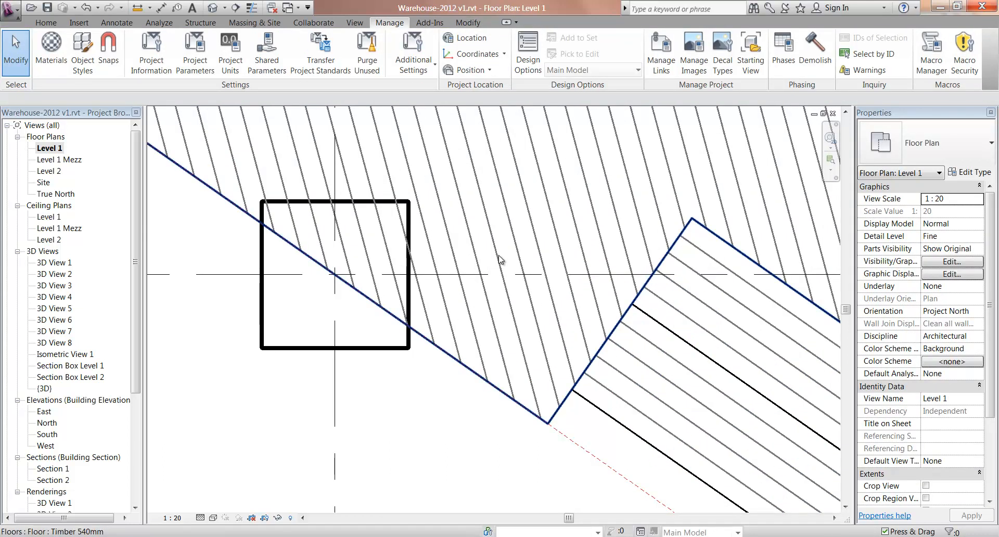
{"action": "left_click", "coordinate": [500, 259]}
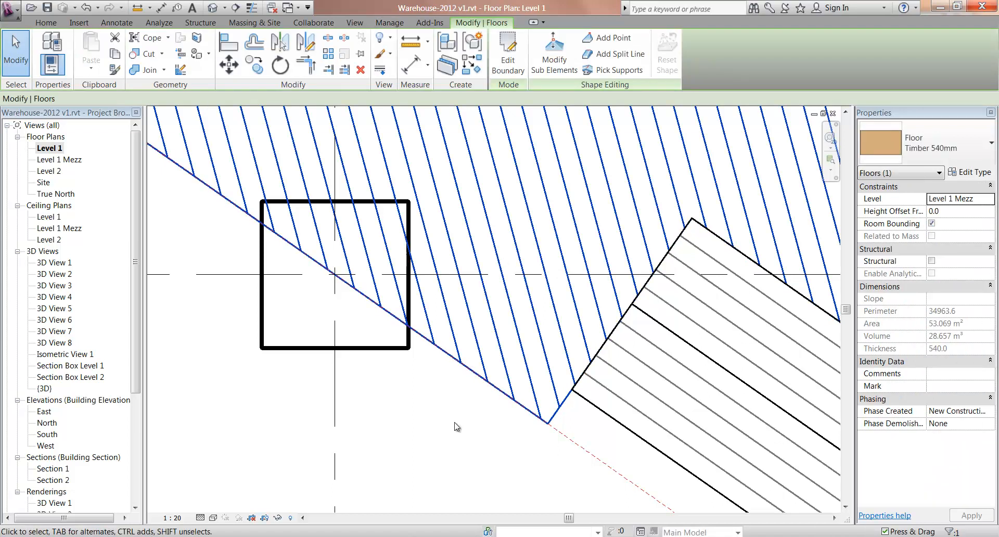
{"action": "left_click", "coordinate": [530, 387]}
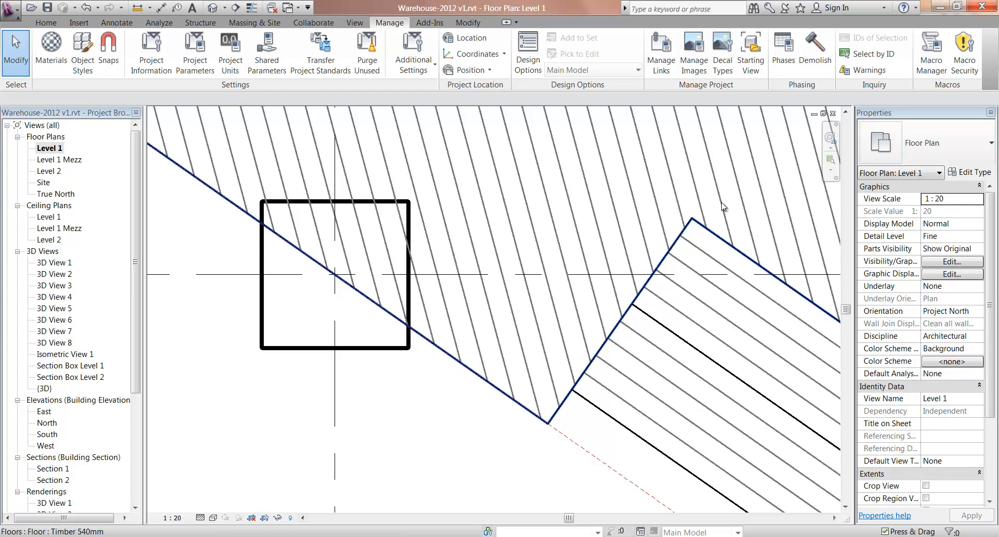
Step: Select a floor surface pattern line beside the steps and rotate it 40° counterclockwise about its lower end, parallel to the steps' long edge
{"action": "key", "text": "Tab"}
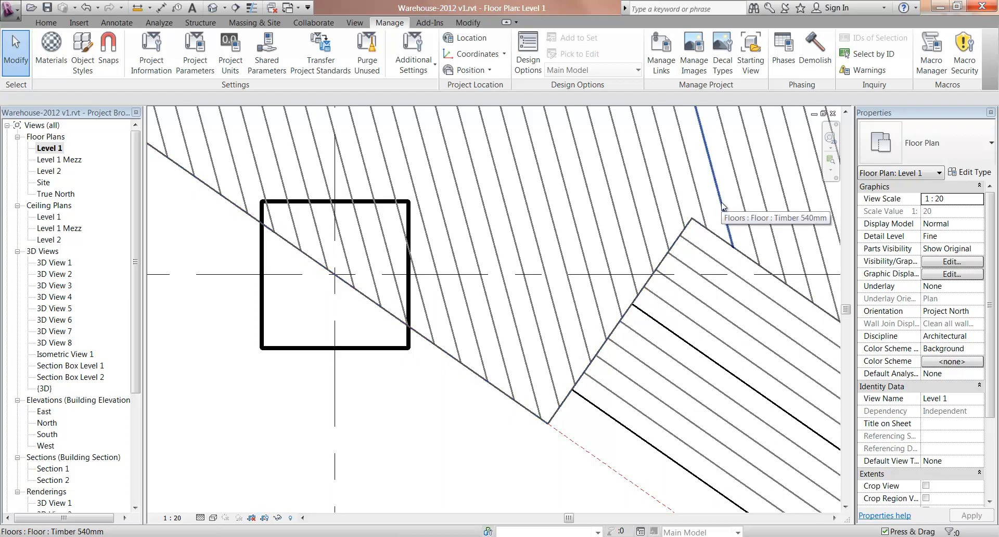
{"action": "left_click", "coordinate": [722, 206]}
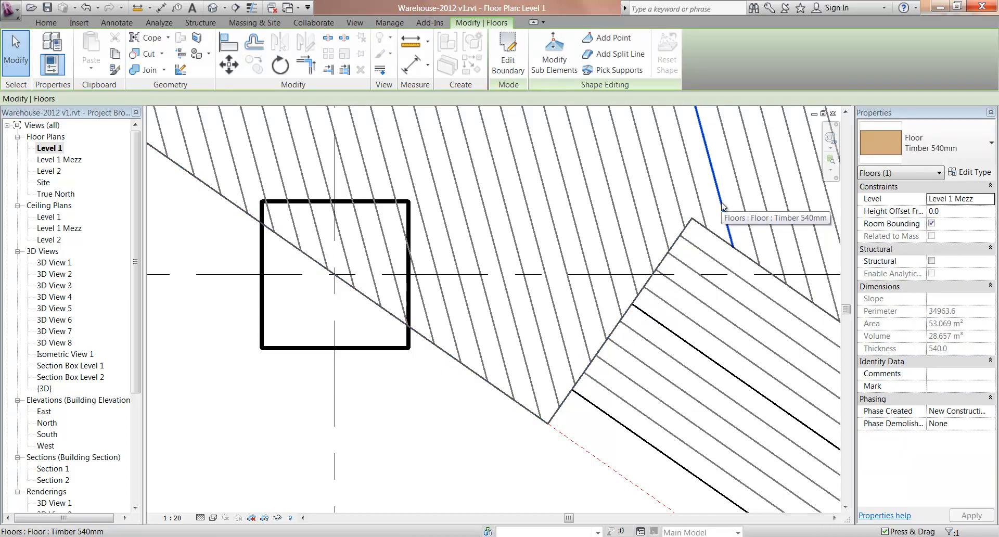
{"action": "scroll", "coordinate": [702, 189], "scroll_direction": "down", "scroll_amount": 2}
{"action": "middle_click_drag", "start_coordinate": [702, 189], "coordinate": [564, 348]}
{"action": "scroll", "coordinate": [559, 344], "scroll_direction": "down", "scroll_amount": 5}
{"action": "middle_click_drag", "start_coordinate": [574, 249], "coordinate": [567, 295]}
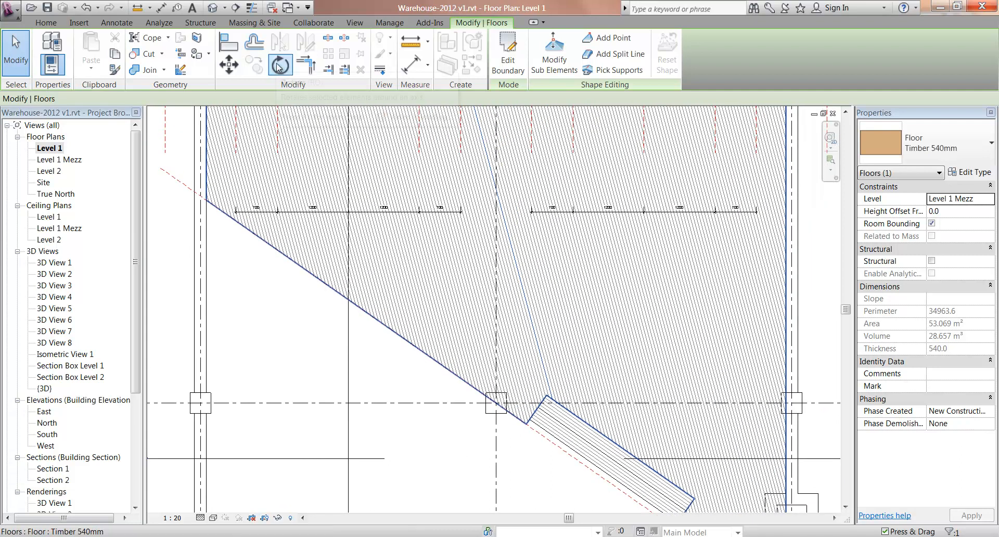
{"action": "left_click", "coordinate": [279, 66]}
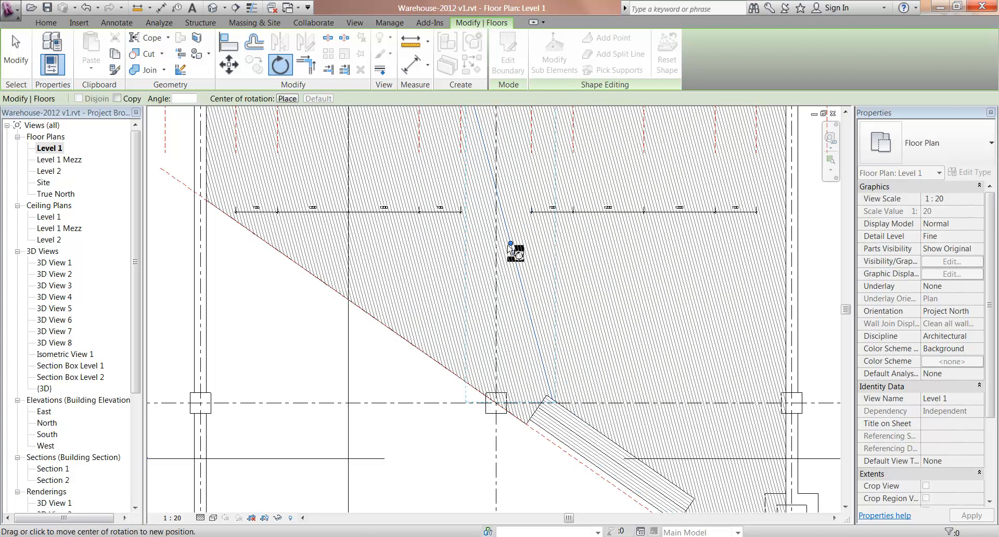
{"action": "left_click", "coordinate": [511, 244]}
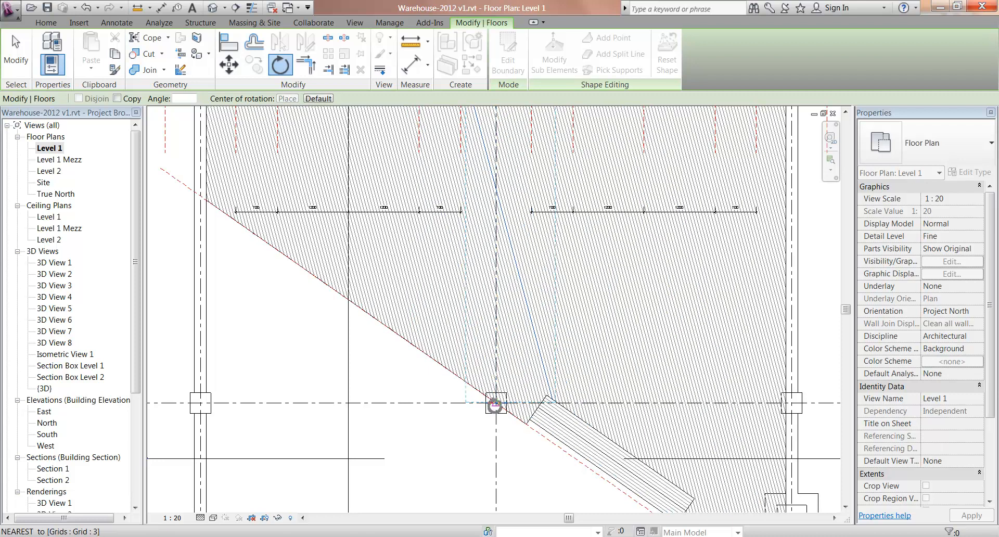
{"action": "scroll", "coordinate": [489, 402], "scroll_direction": "up", "scroll_amount": 3}
{"action": "scroll", "coordinate": [631, 390], "scroll_direction": "up", "scroll_amount": 5}
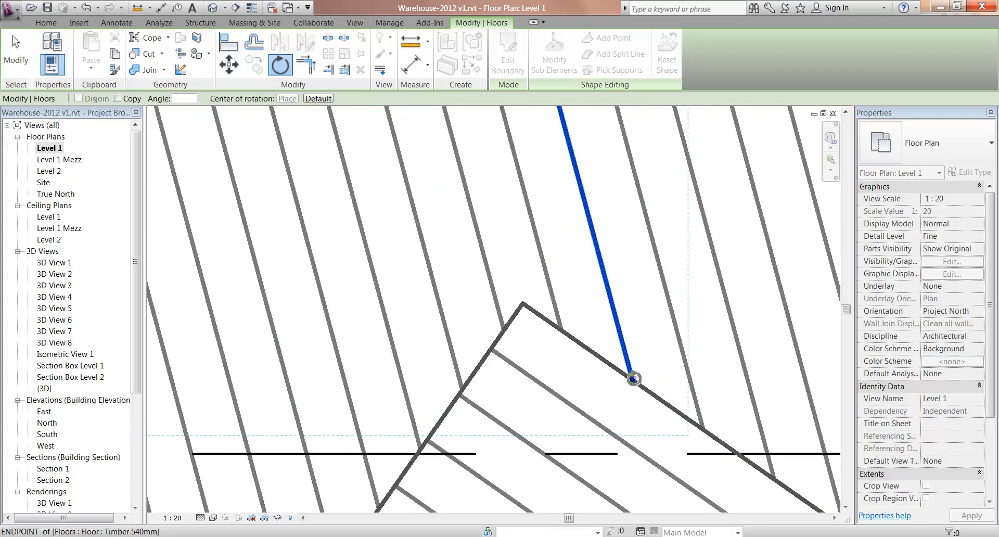
{"action": "left_click", "coordinate": [633, 379]}
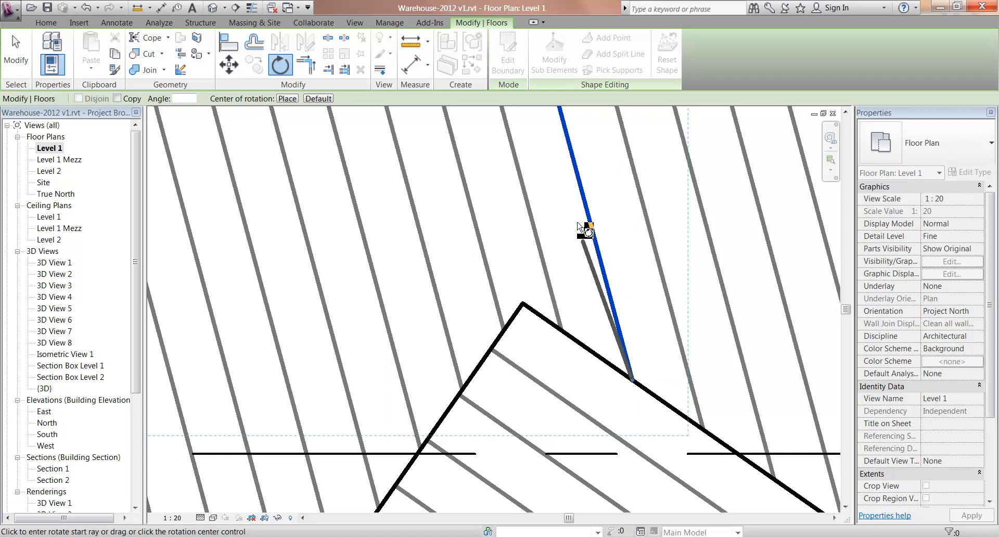
{"action": "left_click", "coordinate": [597, 224]}
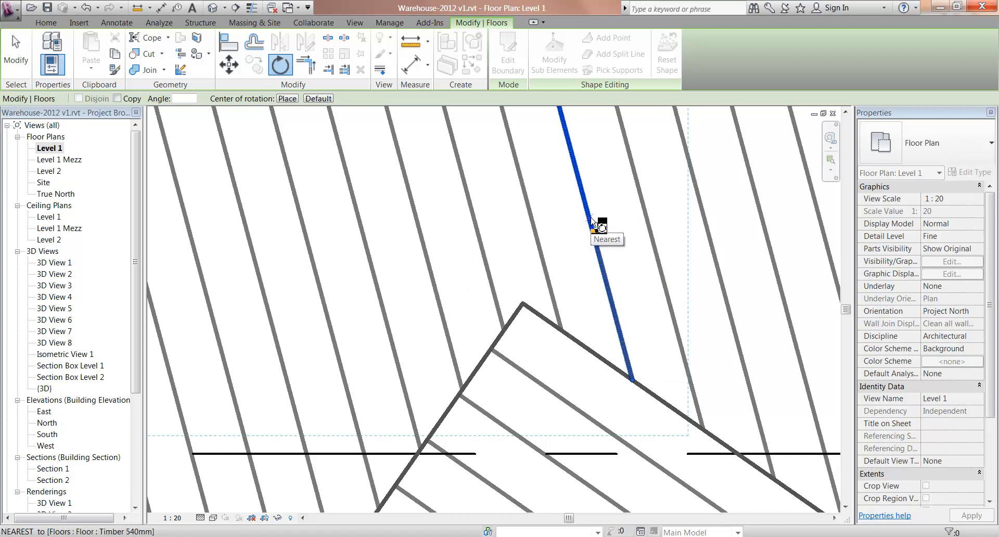
{"action": "left_click", "coordinate": [597, 224]}
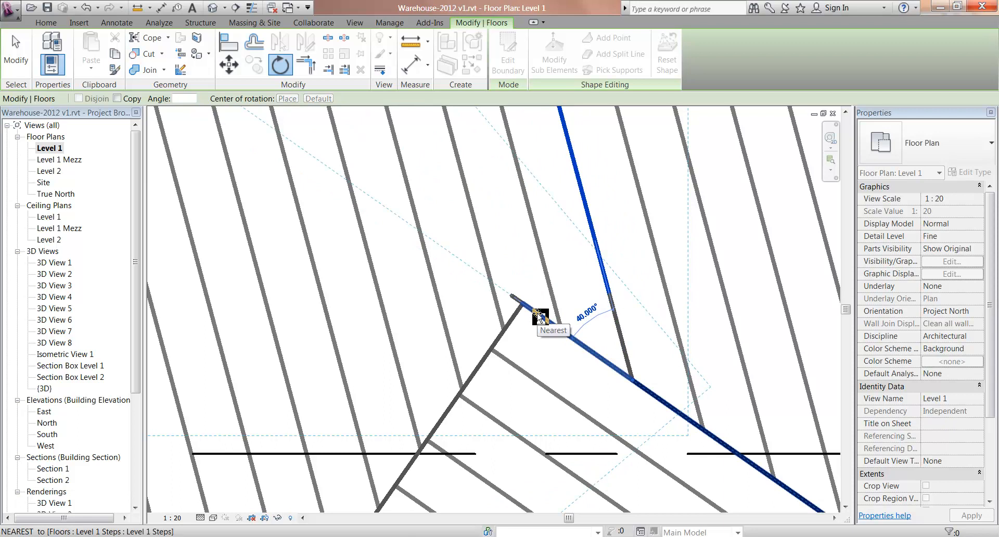
{"action": "left_click", "coordinate": [539, 315]}
Step: Examine the rotated floor pattern around the steps and across the whole mezzanine plan
{"action": "scroll", "coordinate": [519, 390], "scroll_direction": "down", "scroll_amount": 3}
{"action": "scroll", "coordinate": [517, 390], "scroll_direction": "down", "scroll_amount": 1}
{"action": "middle_click_drag", "start_coordinate": [517, 390], "coordinate": [455, 267]}
{"action": "scroll", "coordinate": [456, 267], "scroll_direction": "down", "scroll_amount": 2}
{"action": "left_click", "coordinate": [424, 423]}
{"action": "scroll", "coordinate": [425, 427], "scroll_direction": "down", "scroll_amount": 8}
{"action": "middle_click_drag", "start_coordinate": [444, 422], "coordinate": [446, 418]}
{"action": "middle_click_drag", "start_coordinate": [414, 462], "coordinate": [488, 422]}
{"action": "scroll", "coordinate": [489, 422], "scroll_direction": "down", "scroll_amount": 1}
{"action": "scroll", "coordinate": [489, 426], "scroll_direction": "down", "scroll_amount": 1}
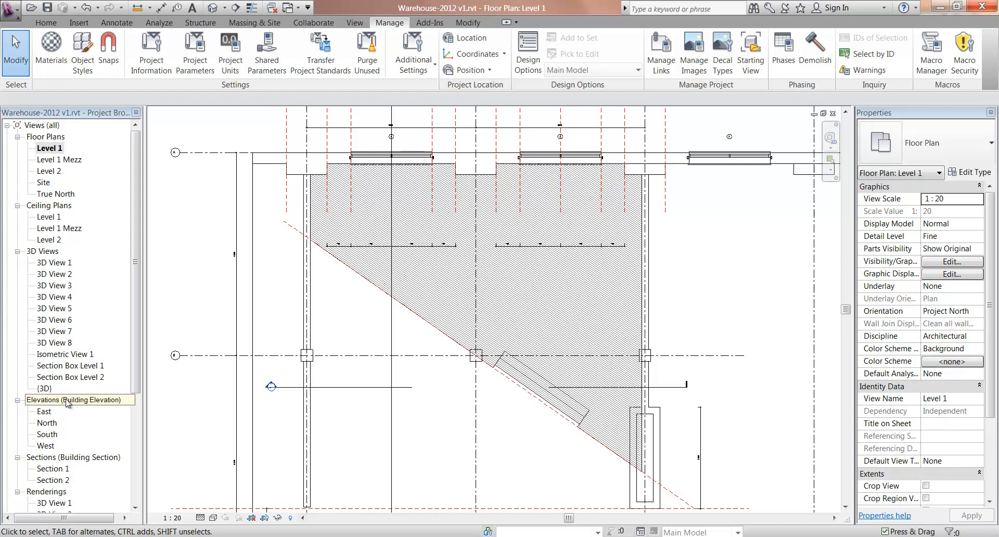
Step: Open the Section Box Level 1 3D view and inspect the timber pattern on the mezzanine floor and steps
{"action": "double_click", "coordinate": [54, 366]}
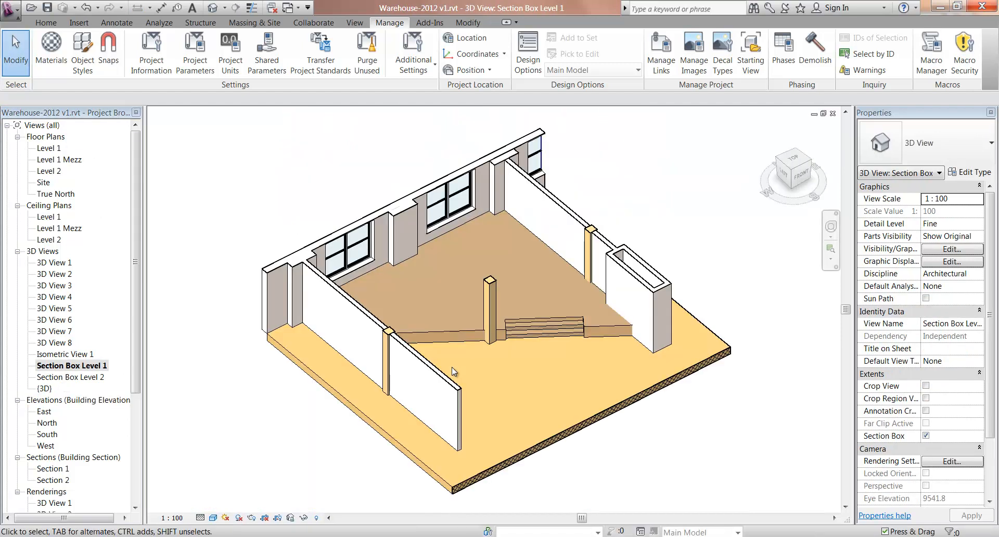
{"action": "scroll", "coordinate": [503, 345], "scroll_direction": "up", "scroll_amount": 5}
{"action": "middle_click_drag", "start_coordinate": [547, 363], "coordinate": [534, 315]}
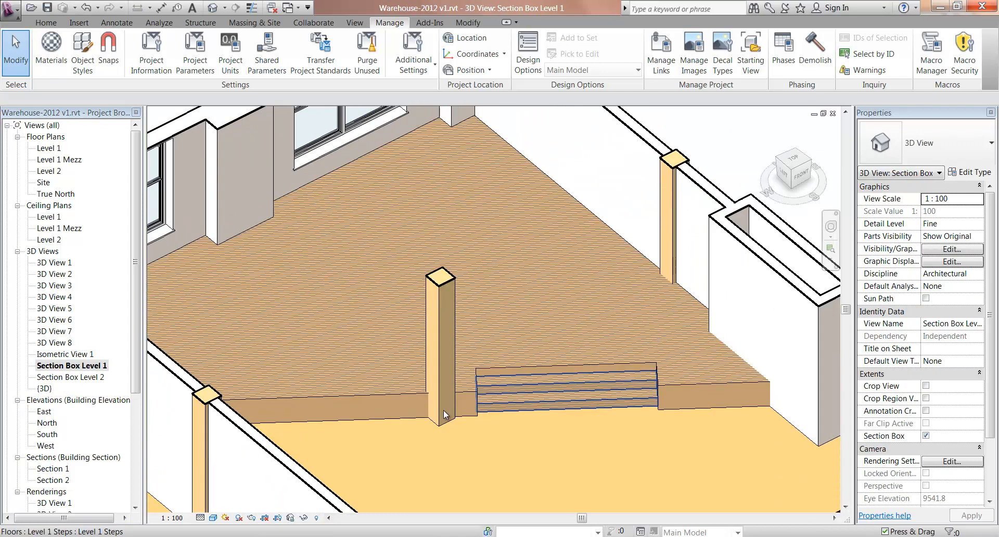
{"action": "scroll", "coordinate": [459, 415], "scroll_direction": "up", "scroll_amount": 1}
{"action": "middle_click_drag", "start_coordinate": [417, 410], "coordinate": [598, 410]}
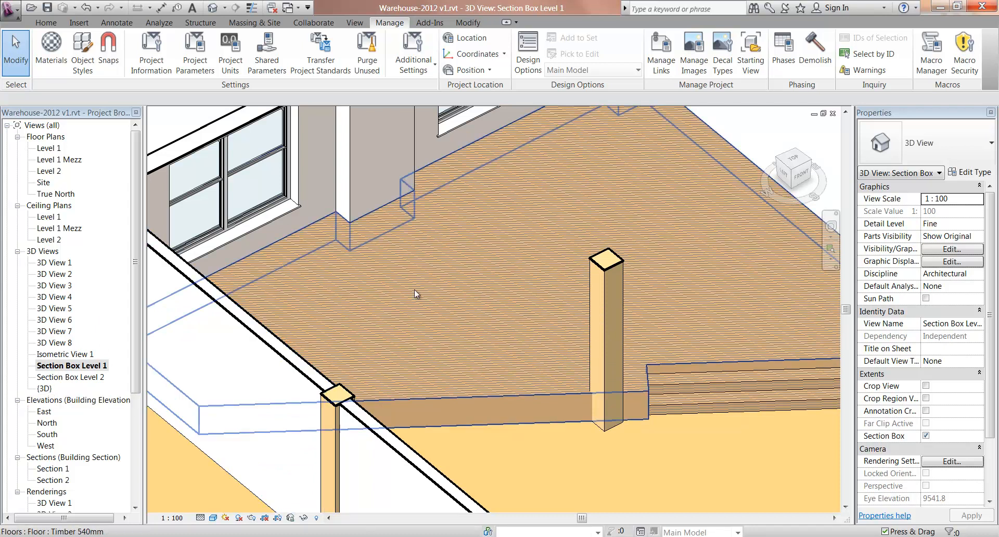
{"action": "scroll", "coordinate": [411, 305], "scroll_direction": "down", "scroll_amount": 1}
Step: Open the Section Box Level 2 3D view and inspect the exposed beams above the mezzanine floor
{"action": "double_click", "coordinate": [73, 377]}
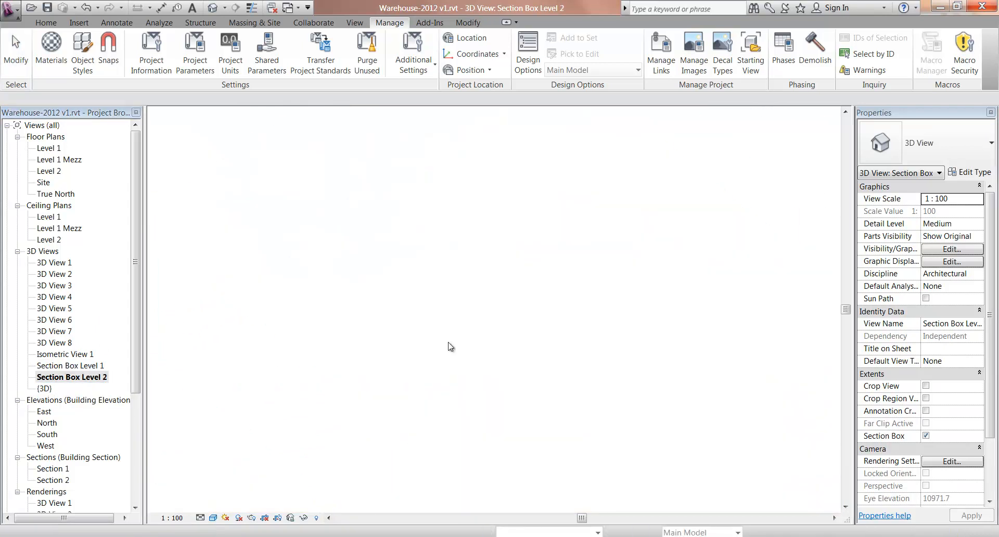
{"action": "middle_click_drag", "start_coordinate": [710, 342], "coordinate": [643, 281], "text": "shift"}
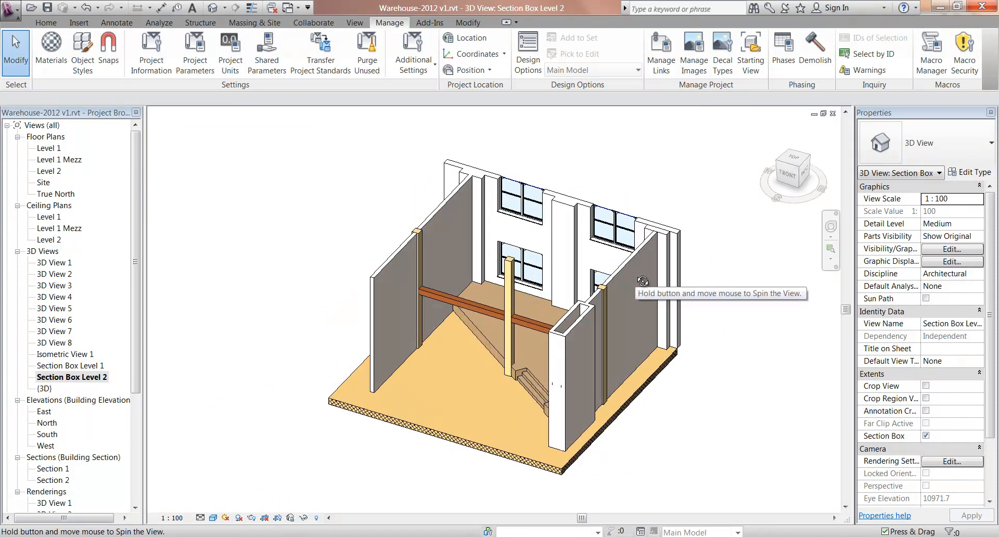
{"action": "scroll", "coordinate": [385, 292], "scroll_direction": "up", "scroll_amount": 4}
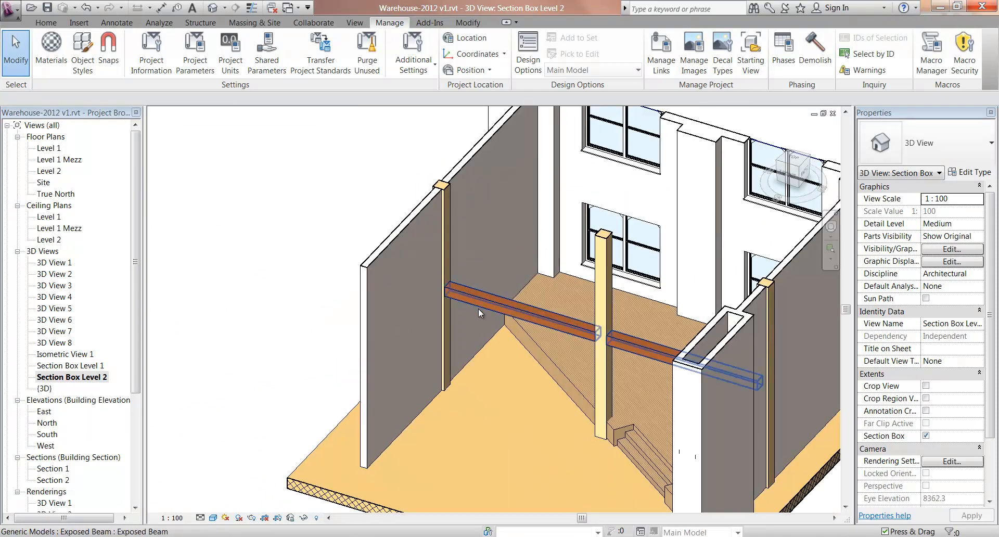
Step: Start a floor boundary in the Level 2 plan along the inner faces of the west and east walls just south of grid B
{"action": "double_click", "coordinate": [50, 171]}
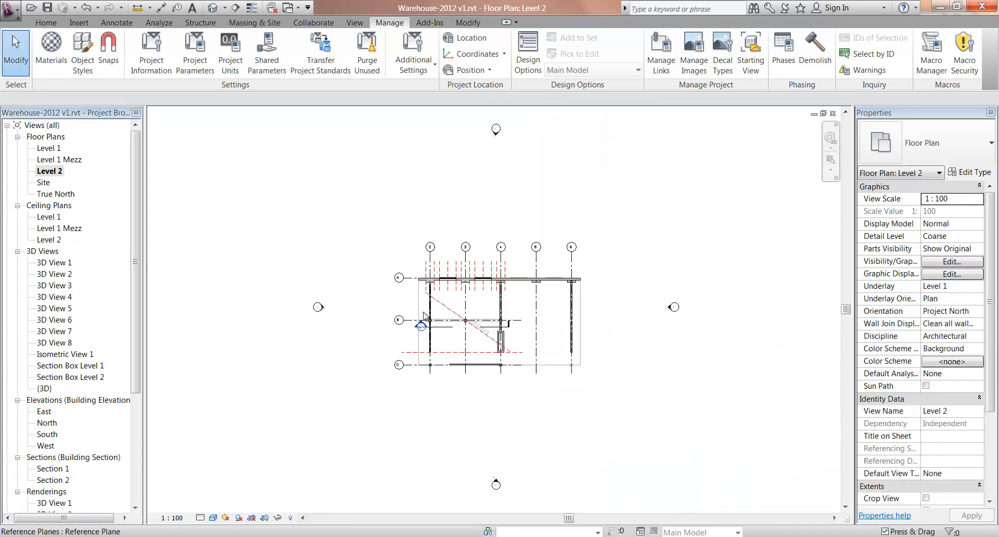
{"action": "scroll", "coordinate": [508, 298], "scroll_direction": "up", "scroll_amount": 4}
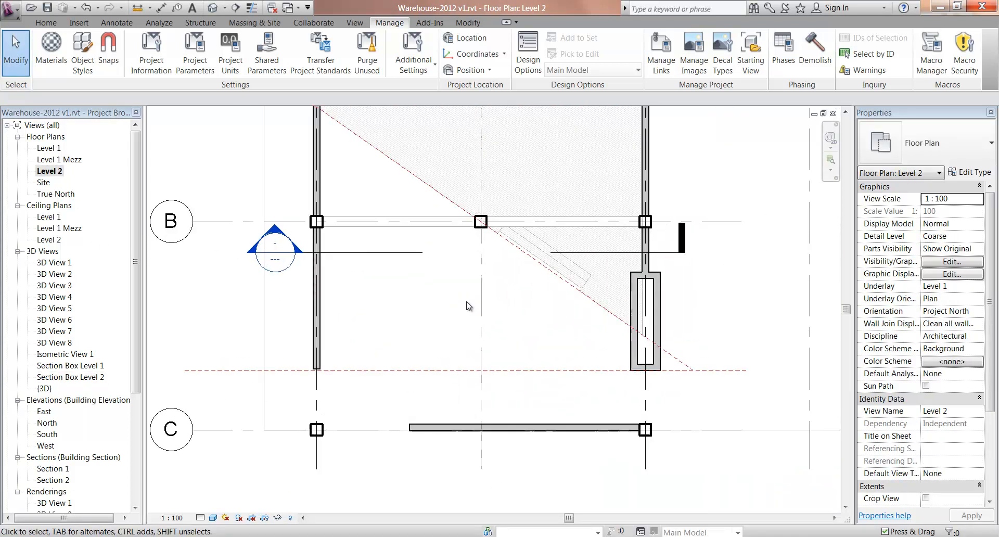
{"action": "middle_click_drag", "start_coordinate": [423, 333], "coordinate": [406, 372]}
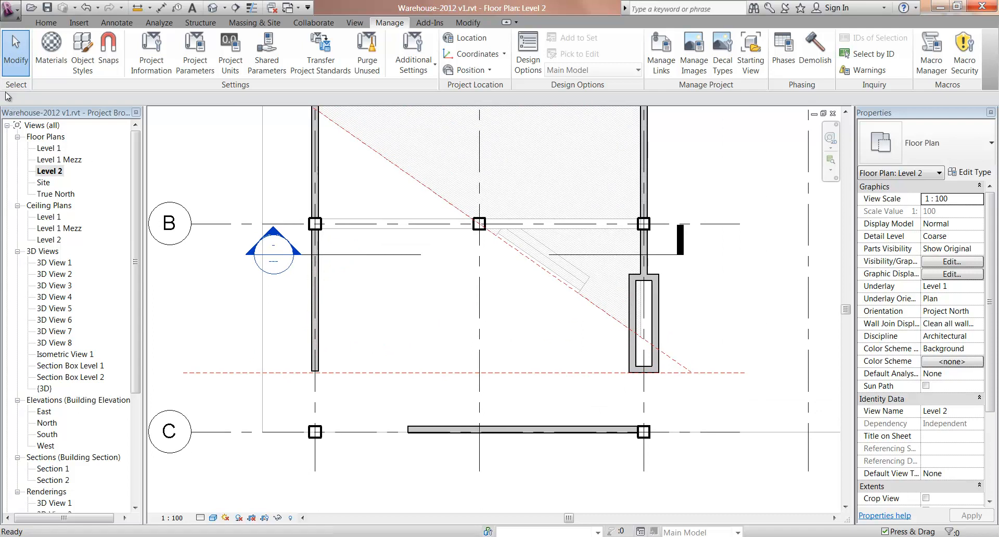
{"action": "left_click", "coordinate": [45, 22]}
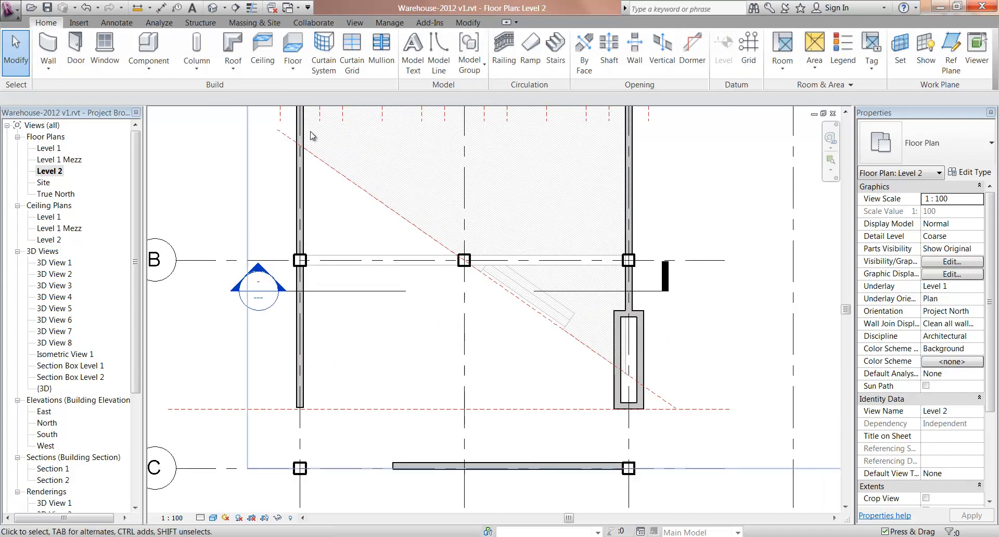
{"action": "left_click", "coordinate": [296, 47]}
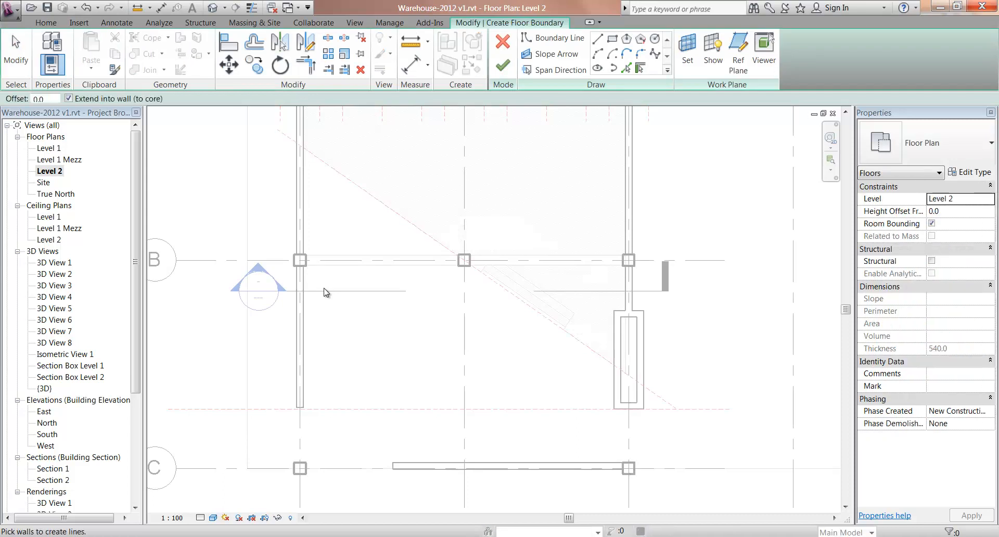
{"action": "left_click", "coordinate": [304, 344]}
{"action": "left_click", "coordinate": [625, 287]}
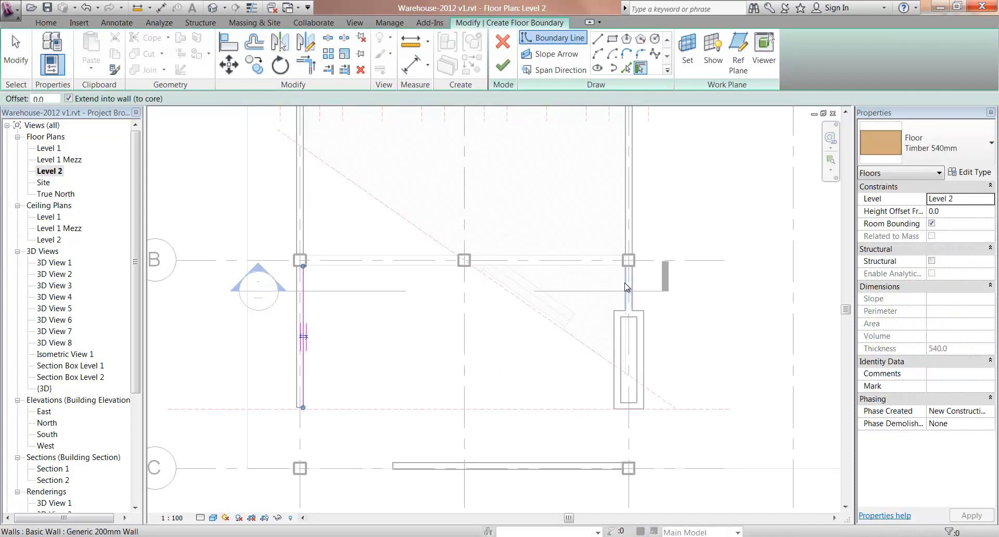
Step: Add floor boundary lines along the outer north and west faces of the shaft beside the east wall
{"action": "scroll", "coordinate": [624, 318], "scroll_direction": "up", "scroll_amount": 5}
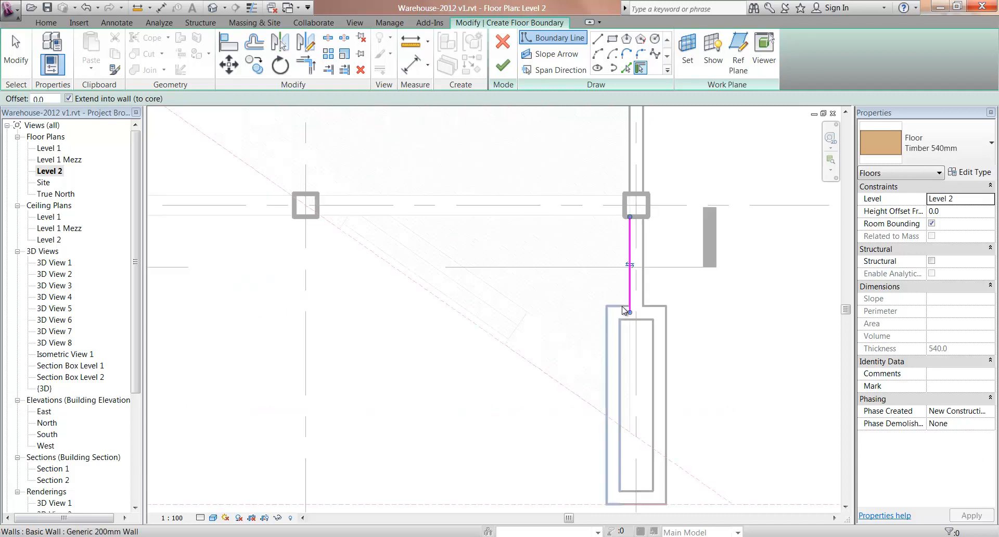
{"action": "left_click", "coordinate": [634, 293]}
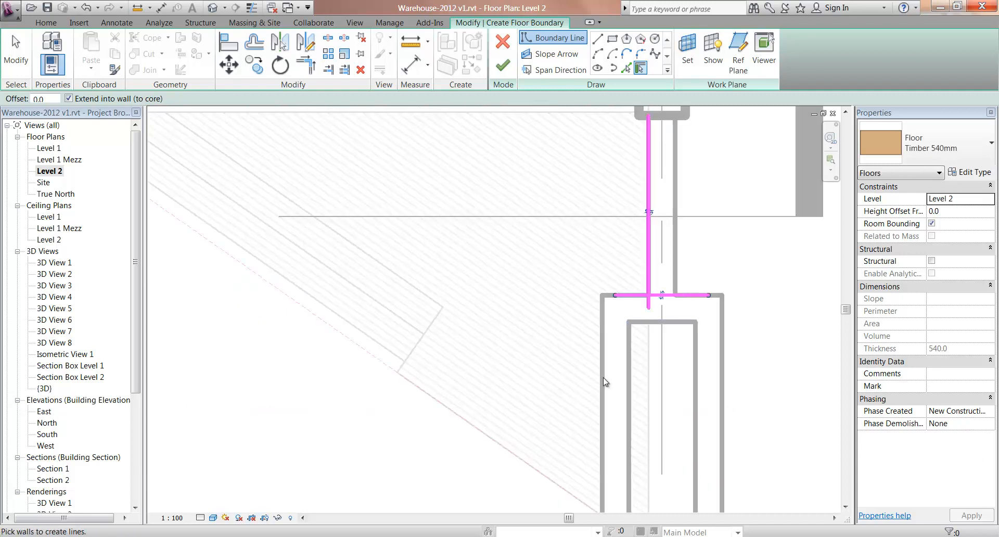
{"action": "left_click", "coordinate": [603, 377]}
{"action": "scroll", "coordinate": [542, 390], "scroll_direction": "down", "scroll_amount": 3}
{"action": "middle_click_drag", "start_coordinate": [522, 424], "coordinate": [573, 277]}
{"action": "scroll", "coordinate": [620, 417], "scroll_direction": "down", "scroll_amount": 2}
{"action": "middle_click_drag", "start_coordinate": [620, 418], "coordinate": [698, 437]}
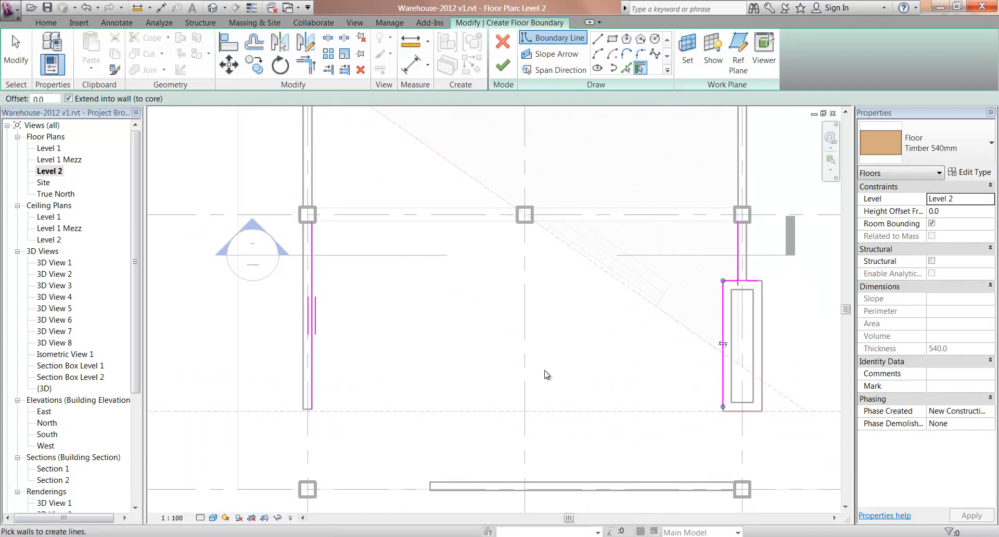
Step: Add floor boundary lines from the beam's north edge along grid B and from the horizontal reference plane north of grid C
{"action": "left_click", "coordinate": [631, 71]}
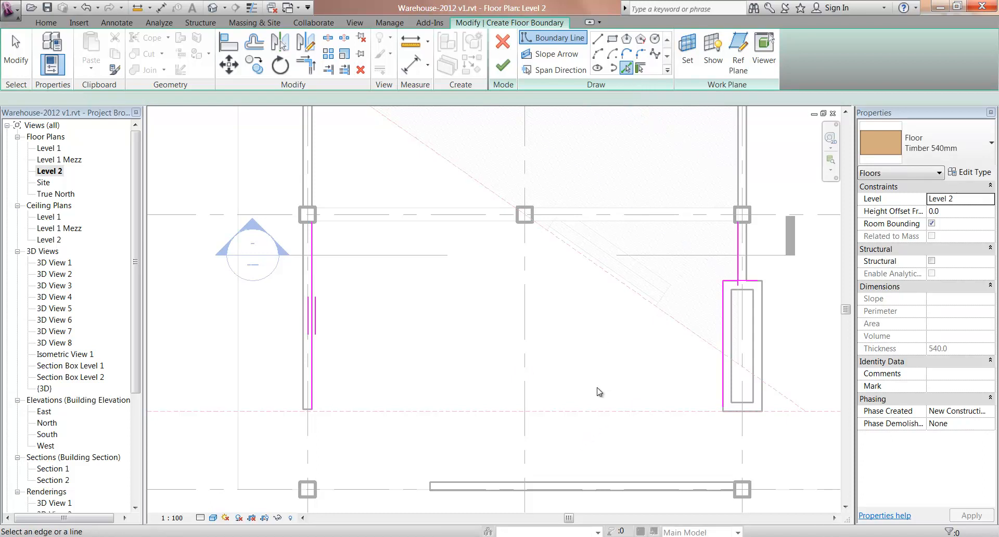
{"action": "scroll", "coordinate": [607, 291], "scroll_direction": "down", "scroll_amount": 1}
{"action": "scroll", "coordinate": [529, 292], "scroll_direction": "up", "scroll_amount": 4}
{"action": "scroll", "coordinate": [468, 286], "scroll_direction": "down", "scroll_amount": 2}
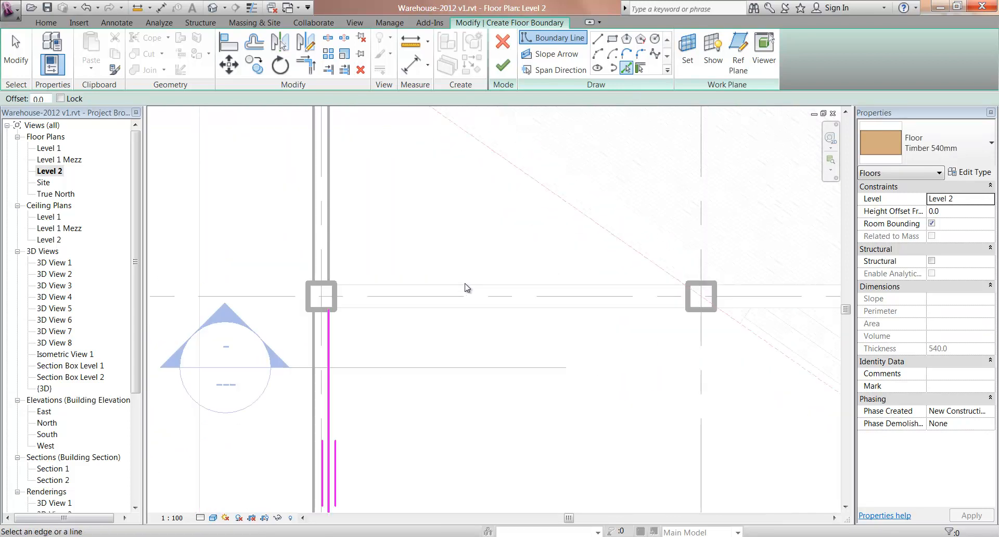
{"action": "left_click", "coordinate": [479, 288]}
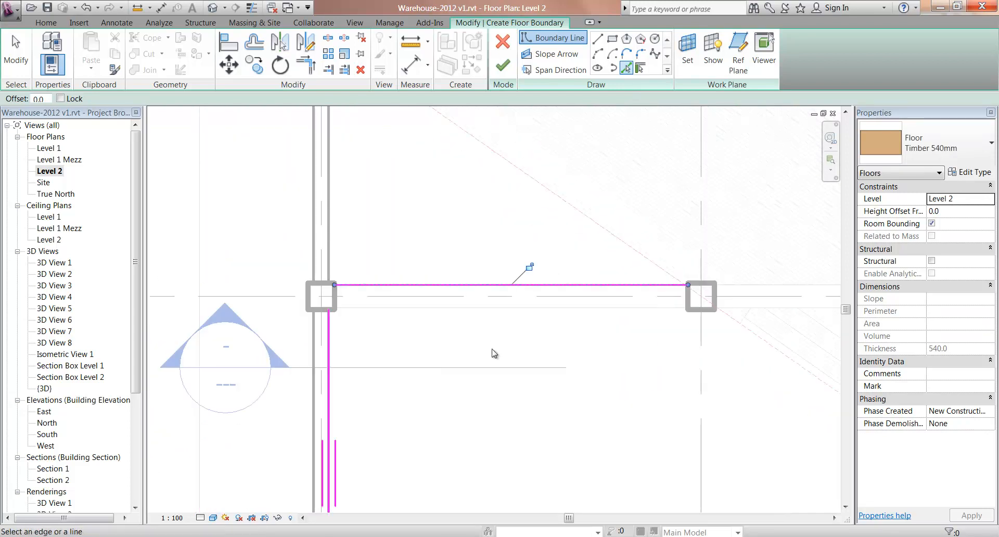
{"action": "scroll", "coordinate": [494, 348], "scroll_direction": "down", "scroll_amount": 2}
{"action": "middle_click_drag", "start_coordinate": [517, 380], "coordinate": [489, 318]}
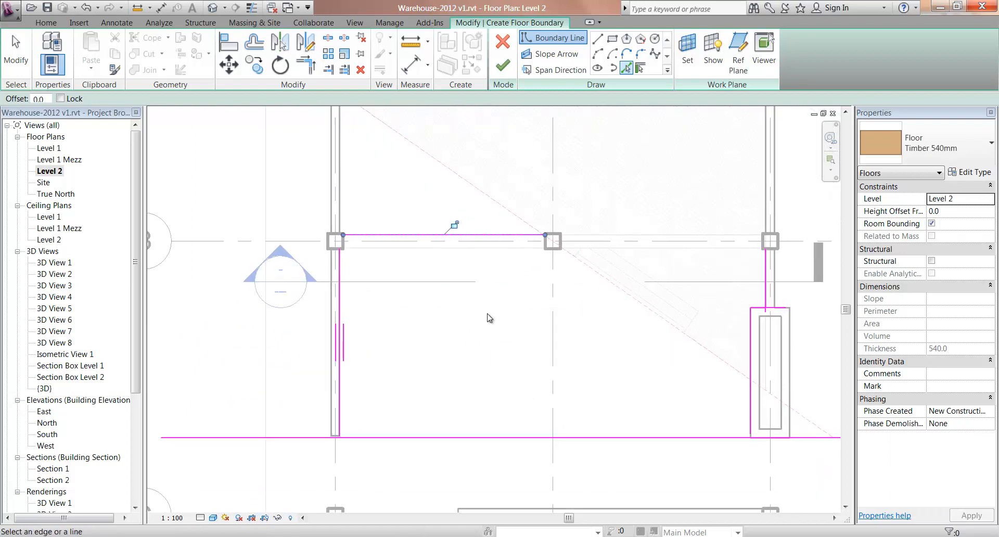
Step: Trim/extend the boundary line along grid B into corners with the west and east wall lines
{"action": "left_click", "coordinate": [306, 65]}
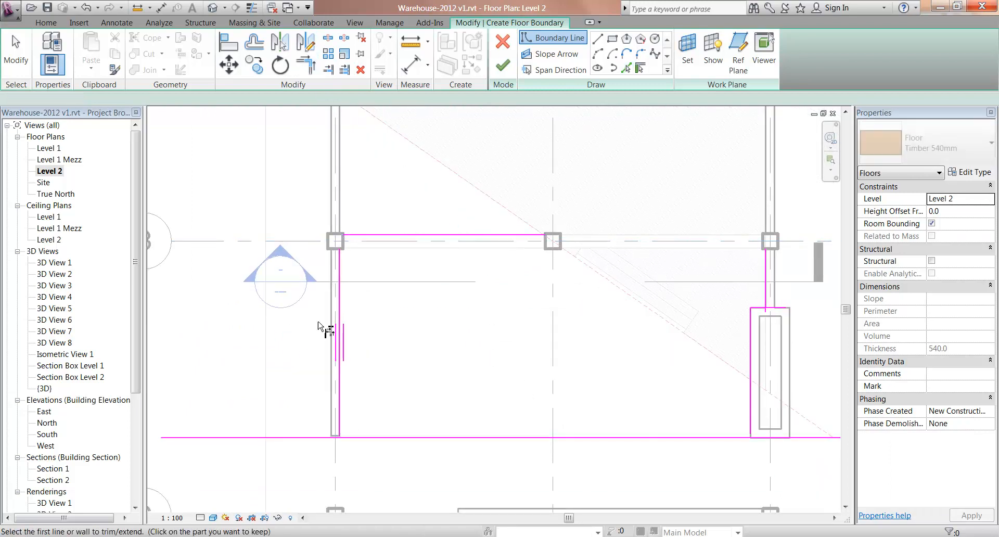
{"action": "left_click", "coordinate": [342, 333]}
{"action": "left_click", "coordinate": [364, 243]}
{"action": "left_click", "coordinate": [506, 243]}
{"action": "left_click", "coordinate": [766, 292]}
Step: Trim the boundary lines around the shaft and along the reference plane into corners to close the floor outline
{"action": "left_click", "coordinate": [761, 308]}
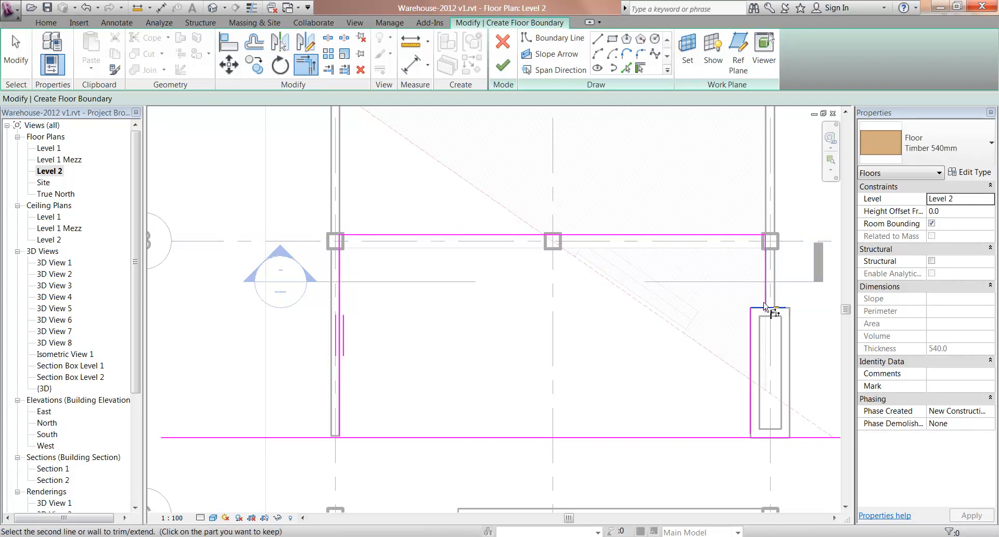
{"action": "left_click", "coordinate": [751, 370]}
{"action": "left_click", "coordinate": [751, 409]}
{"action": "left_click", "coordinate": [717, 439]}
{"action": "left_click", "coordinate": [386, 439]}
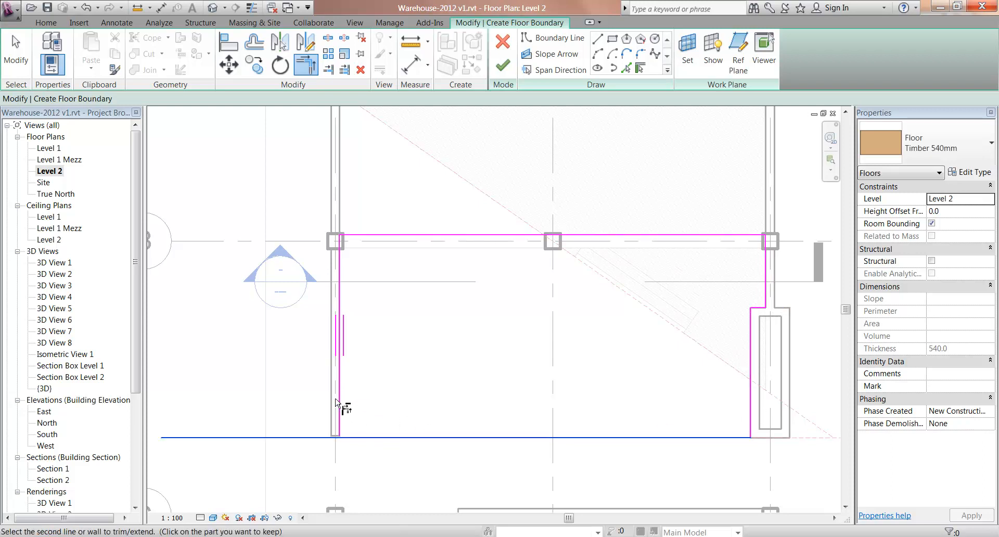
{"action": "left_click", "coordinate": [339, 404]}
{"action": "right_click", "coordinate": [422, 332]}
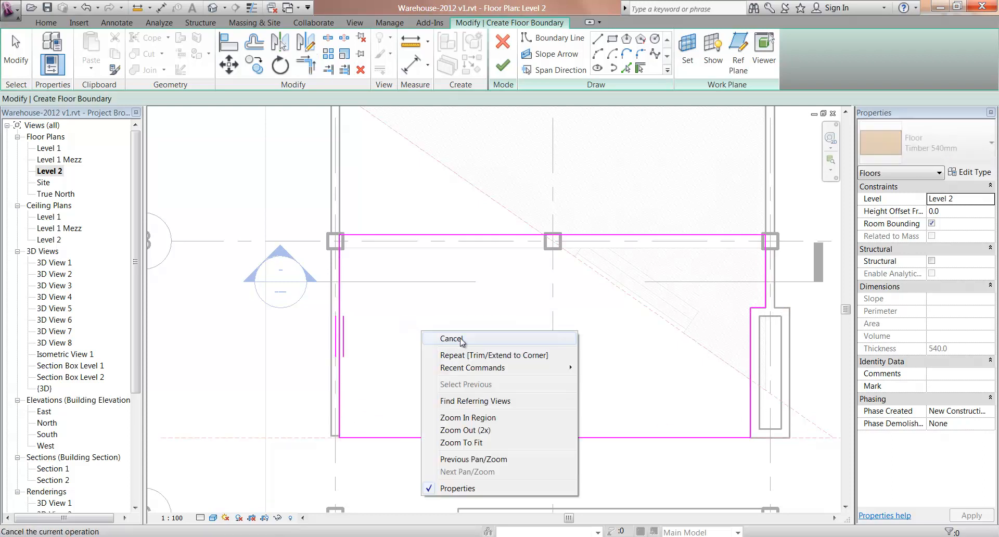
{"action": "left_click", "coordinate": [450, 340]}
Step: Finish the Timber 540mm floor on Level 2, joining it to the overlapping walls and cutting their overlapping volume
{"action": "scroll", "coordinate": [462, 339], "scroll_direction": "down", "scroll_amount": 3}
{"action": "middle_click_drag", "start_coordinate": [462, 347], "coordinate": [425, 408]}
{"action": "scroll", "coordinate": [400, 406], "scroll_direction": "up", "scroll_amount": 1}
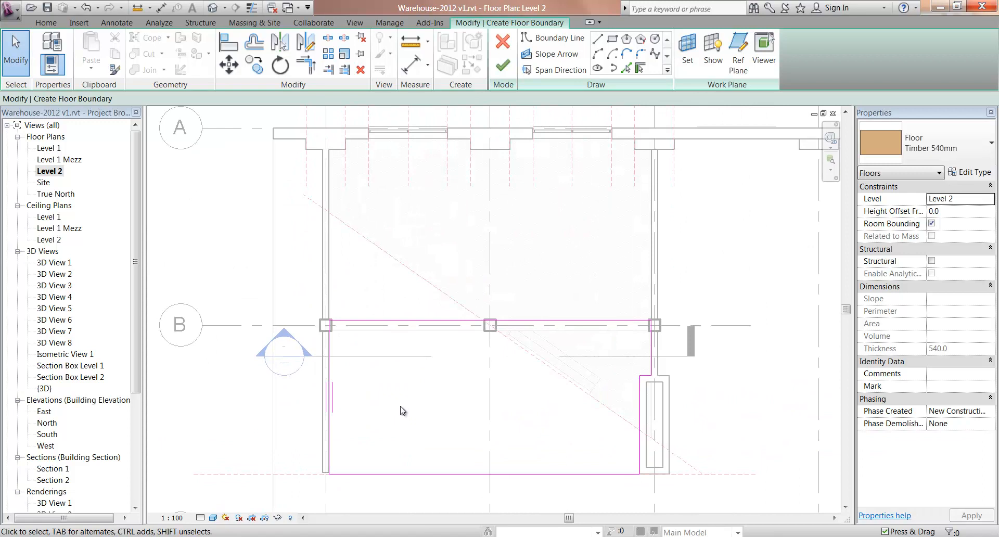
{"action": "left_click", "coordinate": [502, 65]}
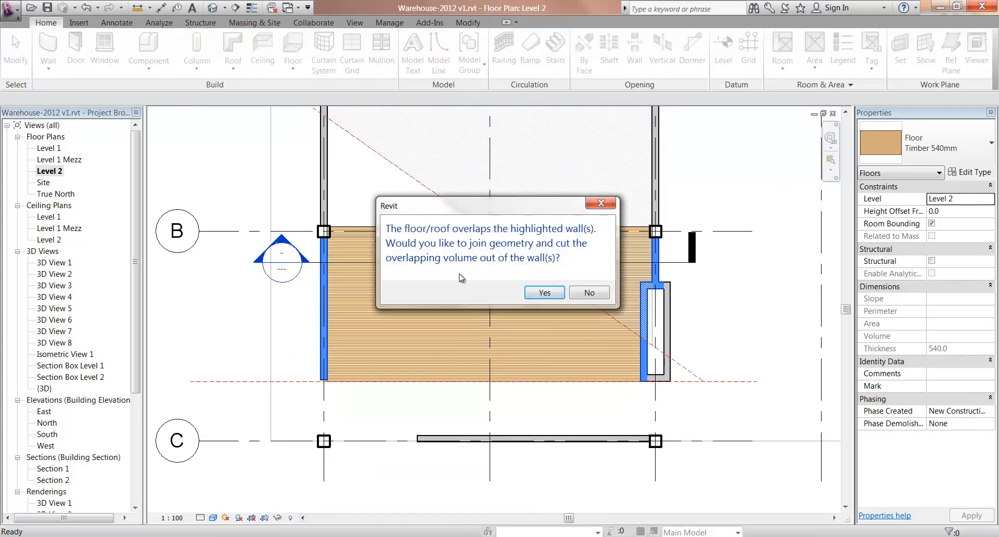
{"action": "left_click", "coordinate": [544, 293]}
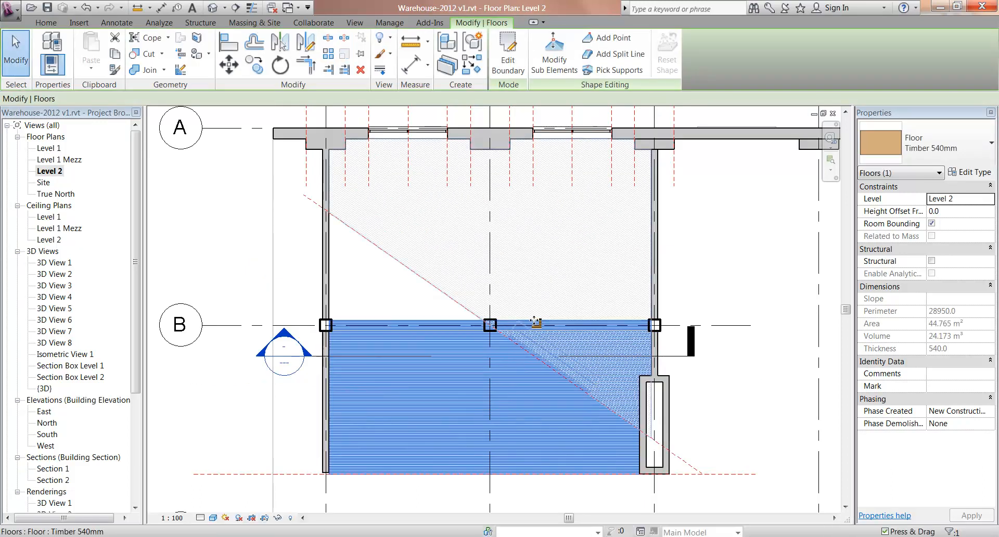
{"action": "left_click", "coordinate": [572, 250]}
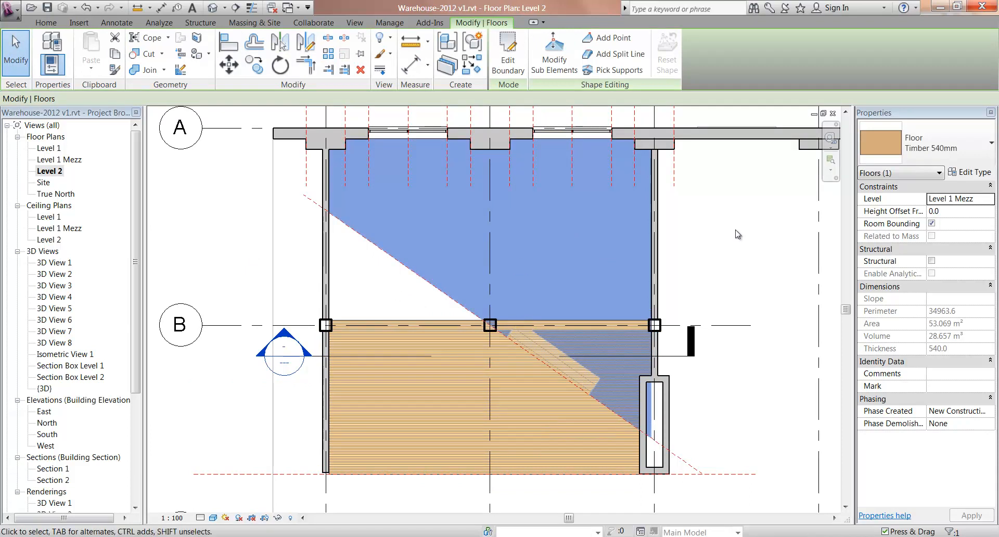
{"action": "left_click", "coordinate": [754, 231]}
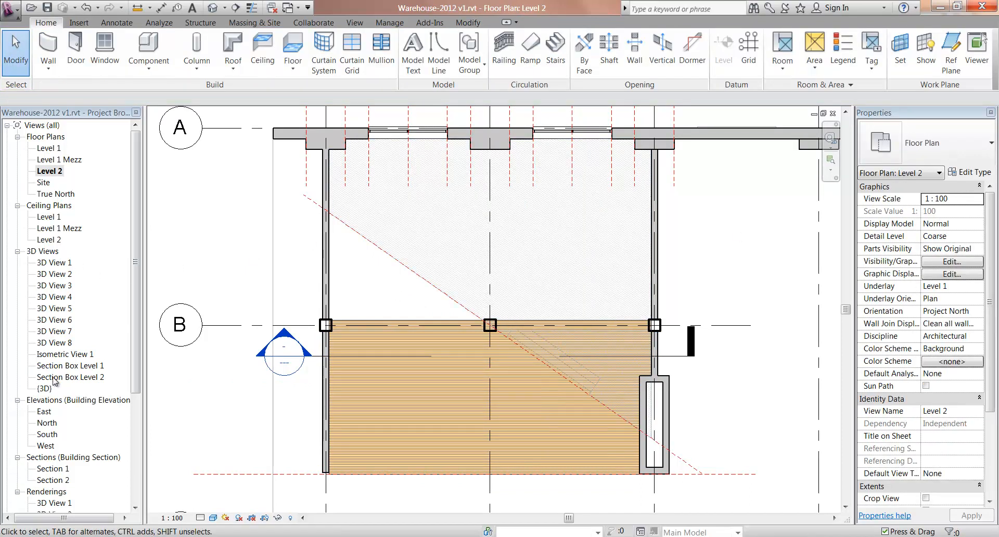
Step: Open the Section Box Level 2 3D view and inspect the new floor, its supporting beams and the columns from several angles
{"action": "double_click", "coordinate": [51, 378]}
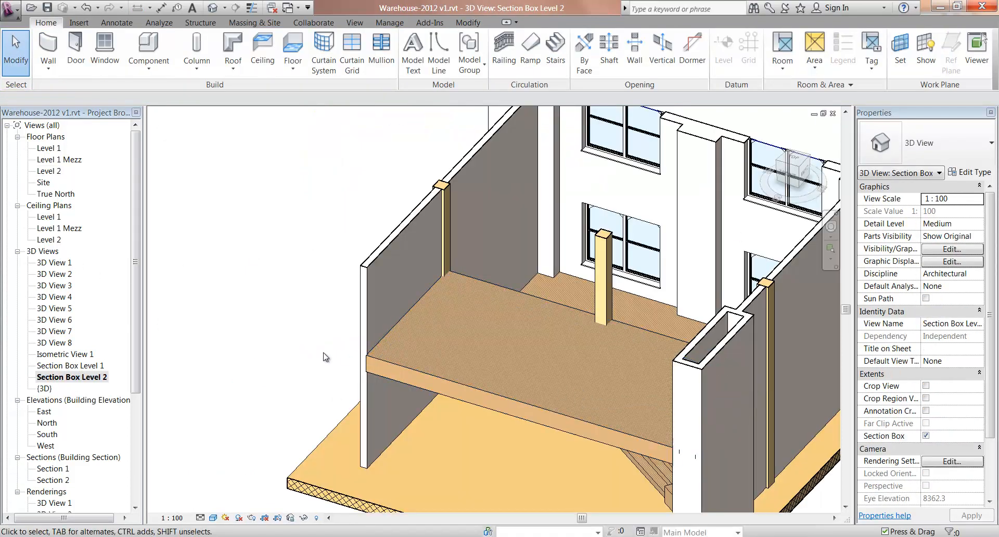
{"action": "scroll", "coordinate": [448, 329], "scroll_direction": "up", "scroll_amount": 6}
{"action": "middle_click_drag", "start_coordinate": [567, 320], "coordinate": [348, 349], "text": "shift"}
{"action": "middle_click_drag", "start_coordinate": [421, 344], "coordinate": [406, 333], "text": "shift"}
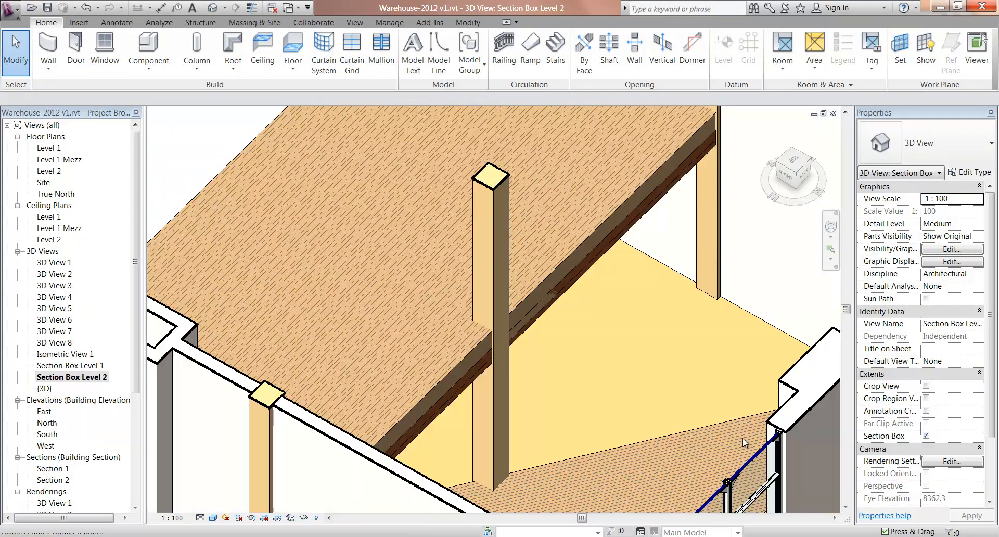
Step: Open the Section 1 view and add an elbow to the Level 1 Mezz level line, raising its head clear of the Level 1 head
{"action": "double_click", "coordinate": [56, 159]}
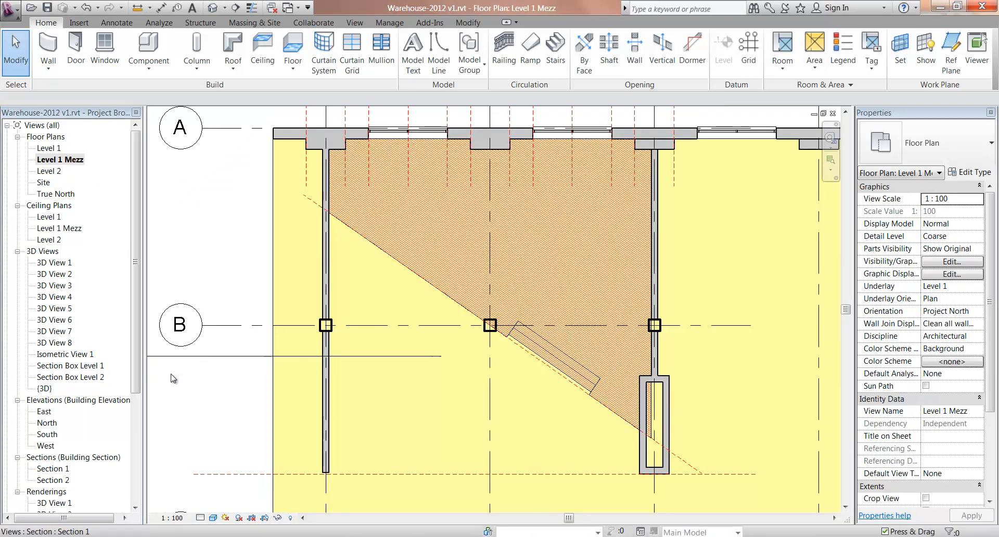
{"action": "double_click", "coordinate": [54, 468]}
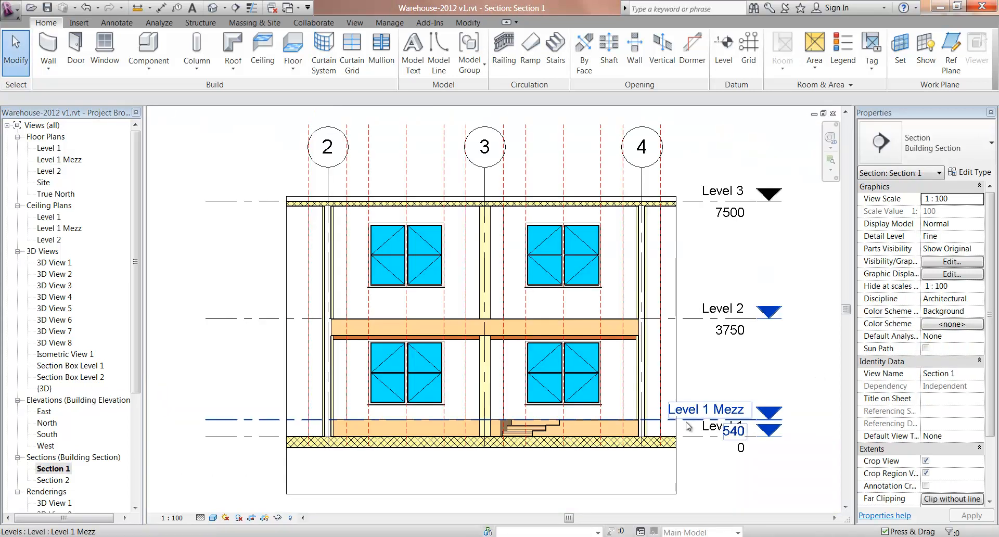
{"action": "left_click", "coordinate": [735, 439]}
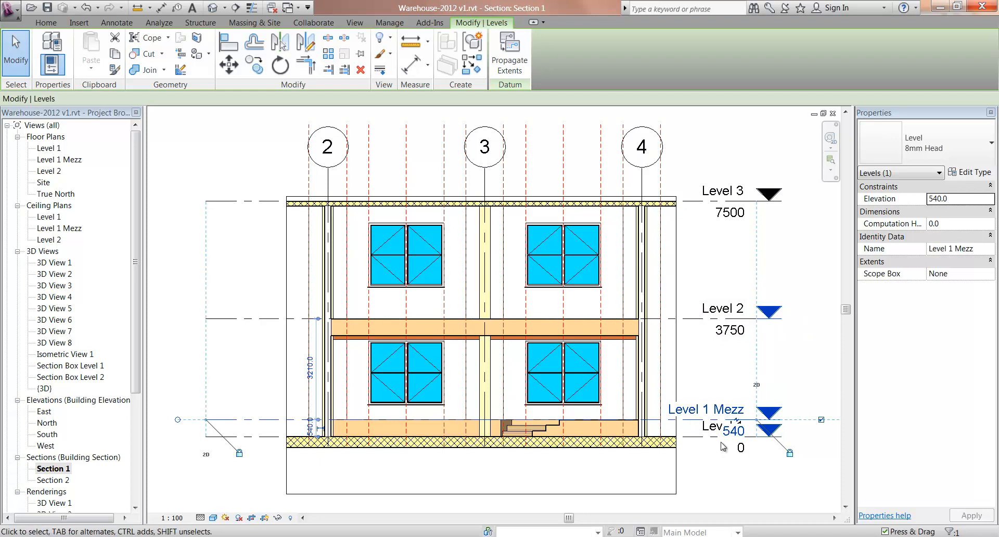
{"action": "scroll", "coordinate": [714, 414], "scroll_direction": "up", "scroll_amount": 3}
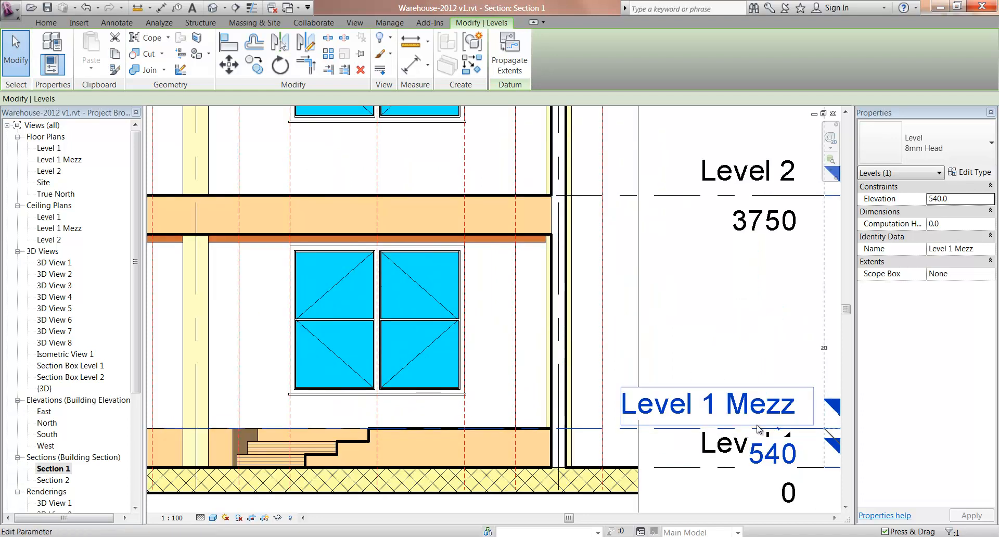
{"action": "left_click", "coordinate": [787, 429]}
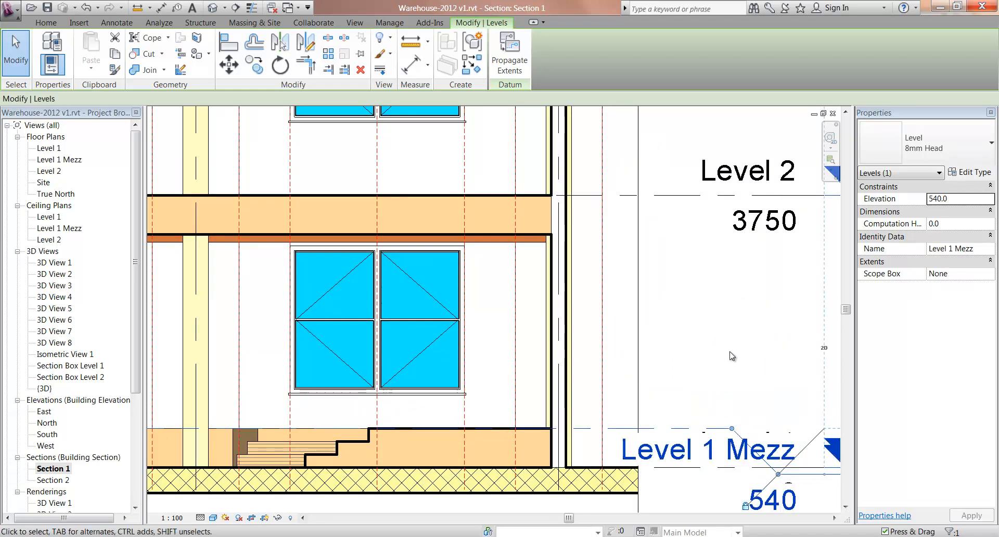
{"action": "middle_click_drag", "start_coordinate": [734, 348], "coordinate": [583, 305]}
{"action": "left_click_drag", "start_coordinate": [631, 418], "coordinate": [621, 330]}
{"action": "left_click", "coordinate": [546, 257]}
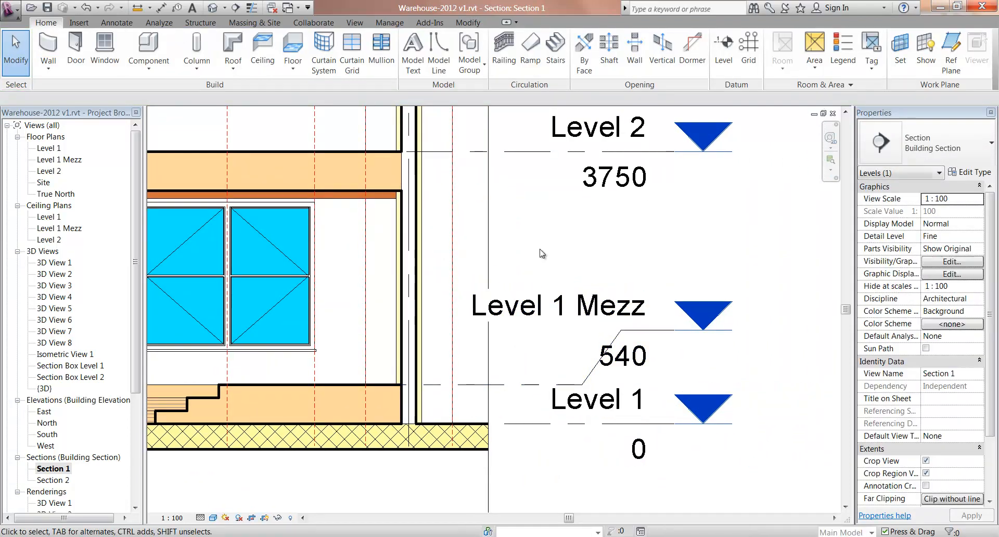
Step: Place one chain of aligned dimensions through Level 1, Level 1 Mezz, Level 2 and Level 3, between the building and the level heads
{"action": "middle_click_drag", "start_coordinate": [538, 252], "coordinate": [528, 290]}
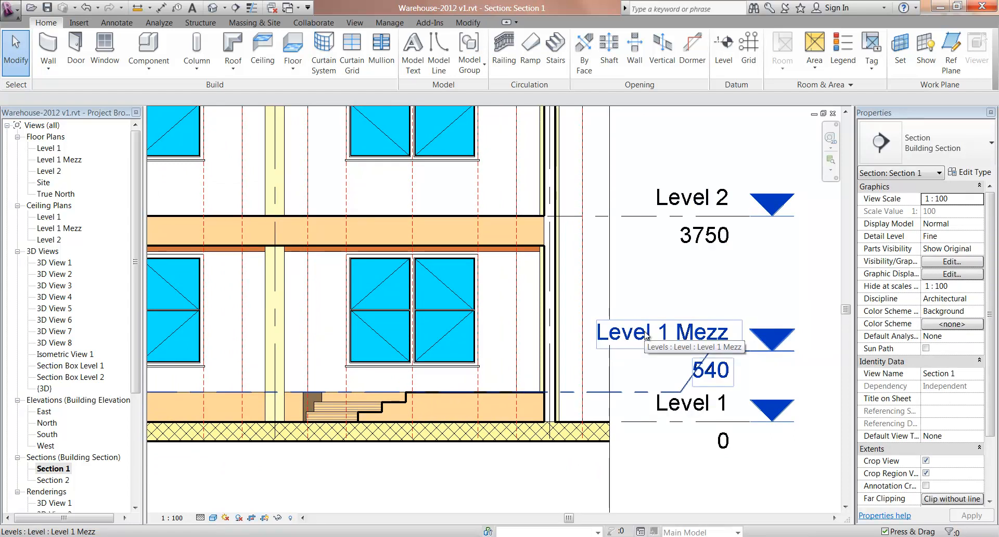
{"action": "left_click", "coordinate": [137, 7]}
{"action": "key", "text": "Escape"}
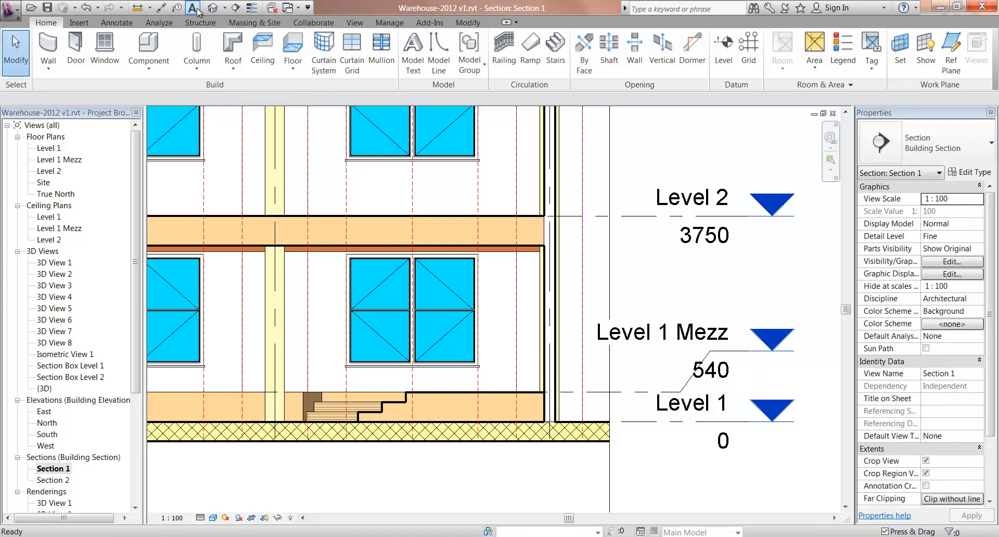
{"action": "left_click", "coordinate": [162, 7]}
{"action": "left_click", "coordinate": [619, 221]}
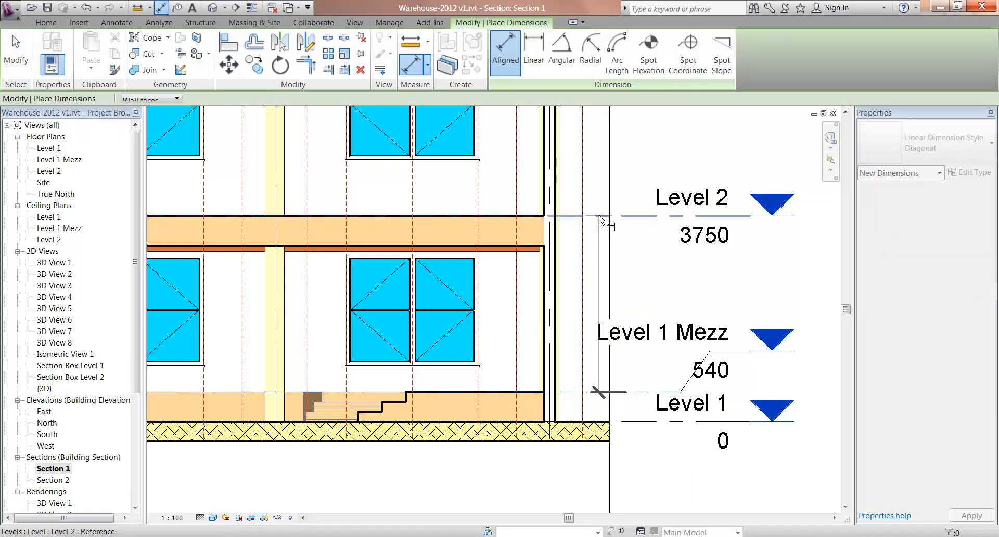
{"action": "left_click", "coordinate": [639, 423]}
{"action": "scroll", "coordinate": [614, 239], "scroll_direction": "down", "scroll_amount": 2}
{"action": "left_click", "coordinate": [621, 204]}
{"action": "middle_click_drag", "start_coordinate": [607, 249], "coordinate": [639, 171]}
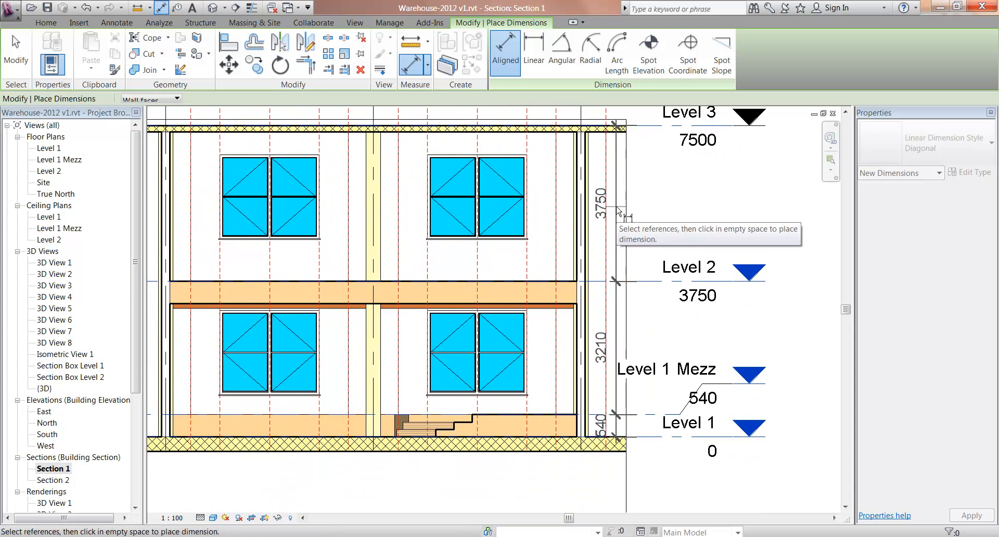
{"action": "left_click", "coordinate": [610, 132]}
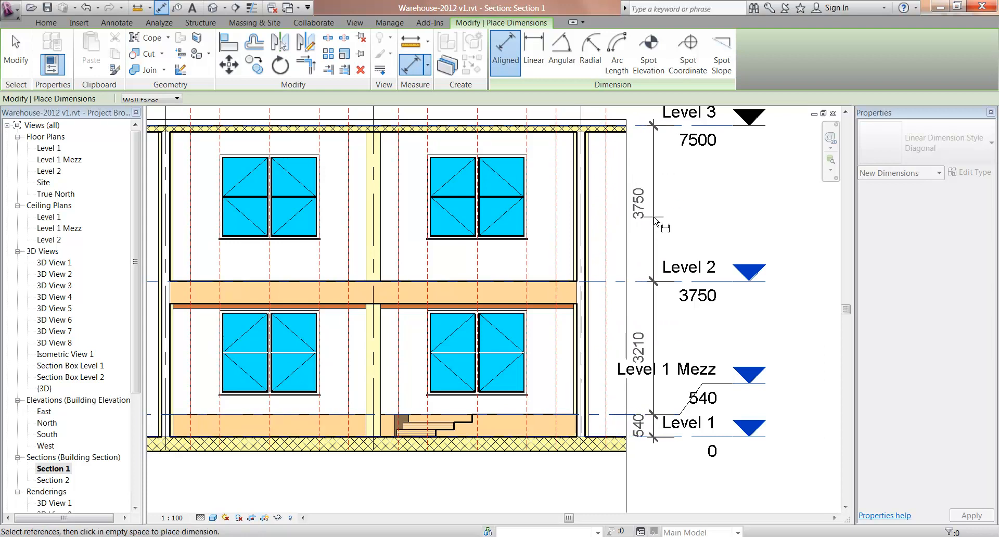
{"action": "left_click", "coordinate": [655, 221]}
{"action": "key", "text": "Escape"}
{"action": "key", "text": "Escape"}
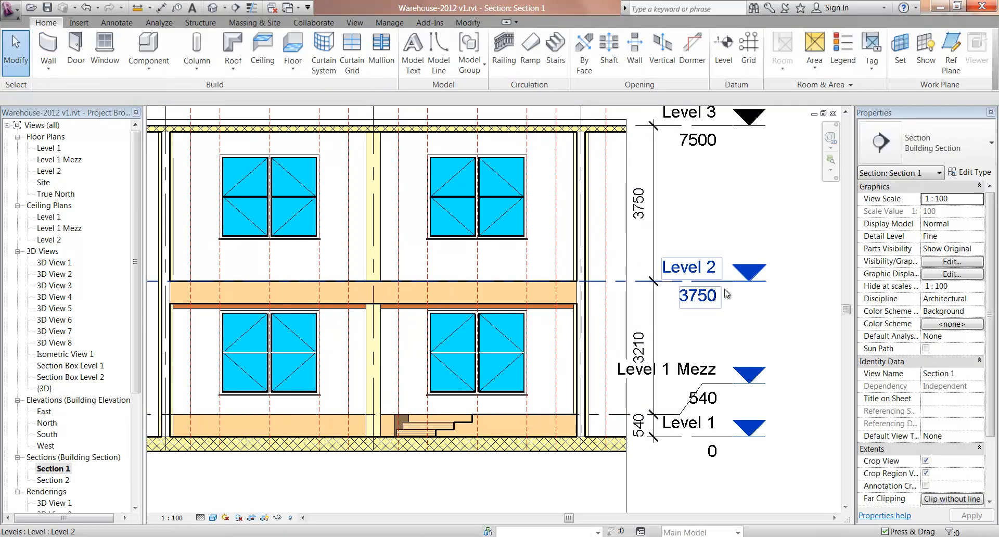
Step: Extend the aligned level lines outward from the building so their heads and names sit clear of the dimension chain
{"action": "left_click", "coordinate": [716, 286]}
{"action": "left_click_drag", "start_coordinate": [738, 283], "coordinate": [794, 282]}
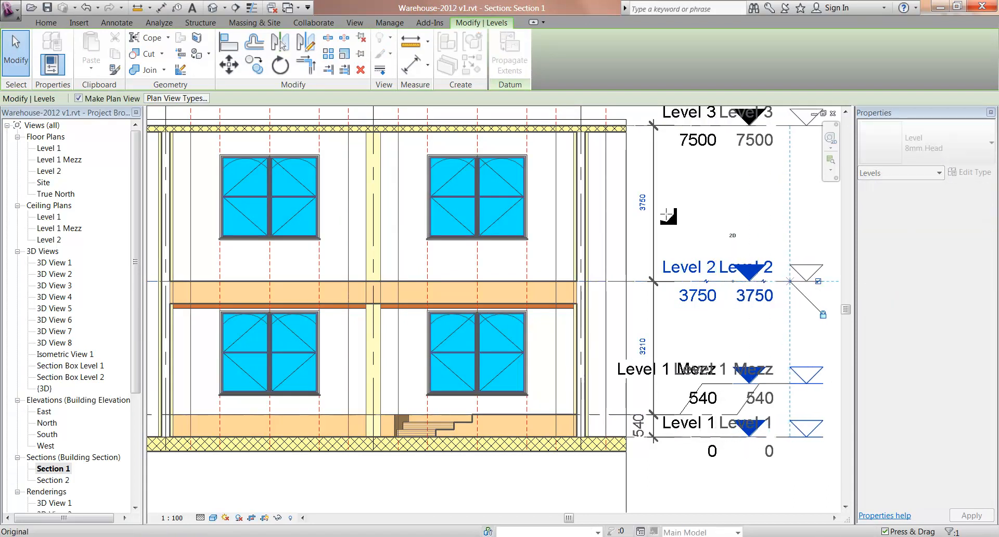
{"action": "left_click", "coordinate": [706, 214]}
{"action": "mouse_move", "coordinate": [700, 255]}
{"action": "middle_mouse_down"}
{"action": "mouse_move", "coordinate": [685, 265]}
{"action": "mouse_move", "coordinate": [649, 254]}
{"action": "middle_mouse_up"}
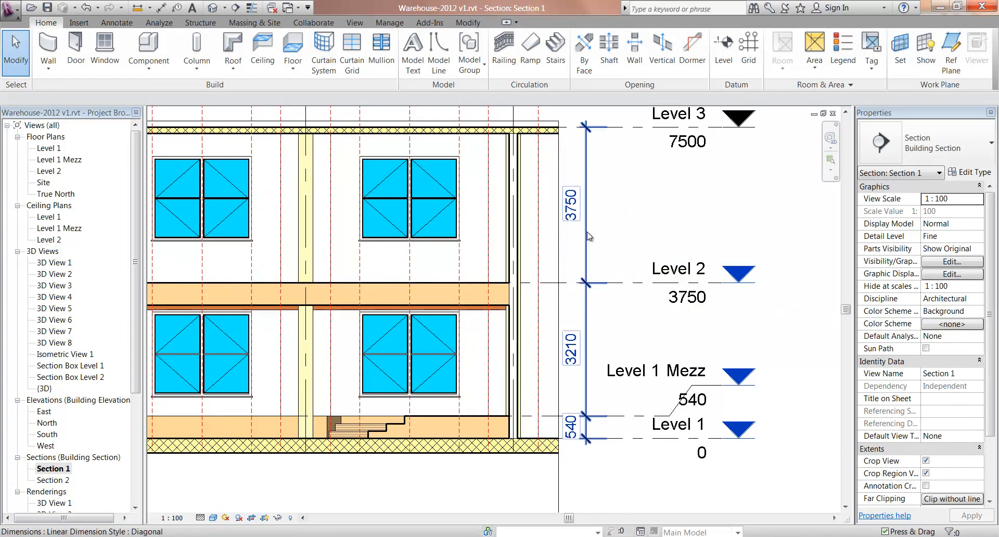
{"action": "middle_click_drag", "start_coordinate": [531, 296], "coordinate": [682, 283]}
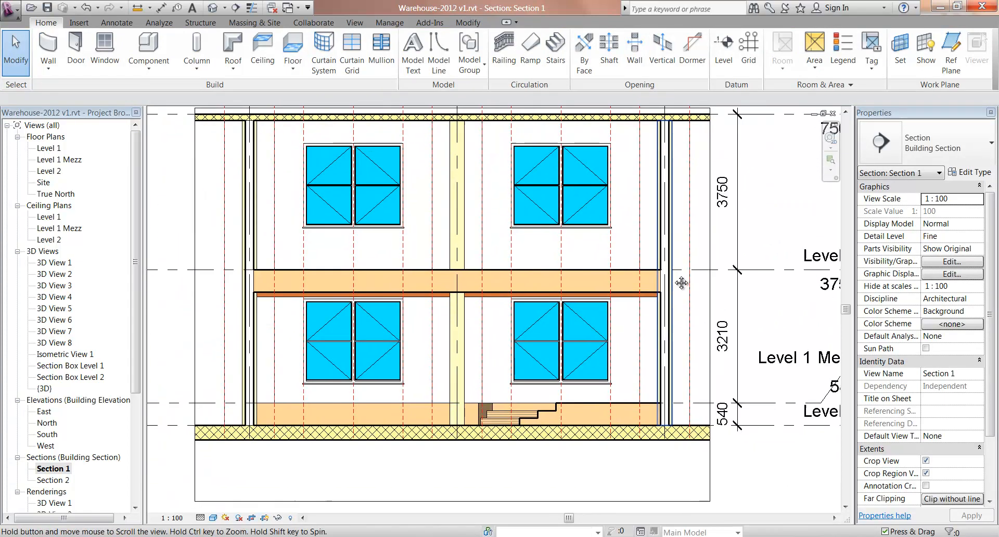
Step: Open the Level 1 Mezz floor plan and start a sketched stair of type 190mm max riser 250mm going
{"action": "double_click", "coordinate": [54, 160]}
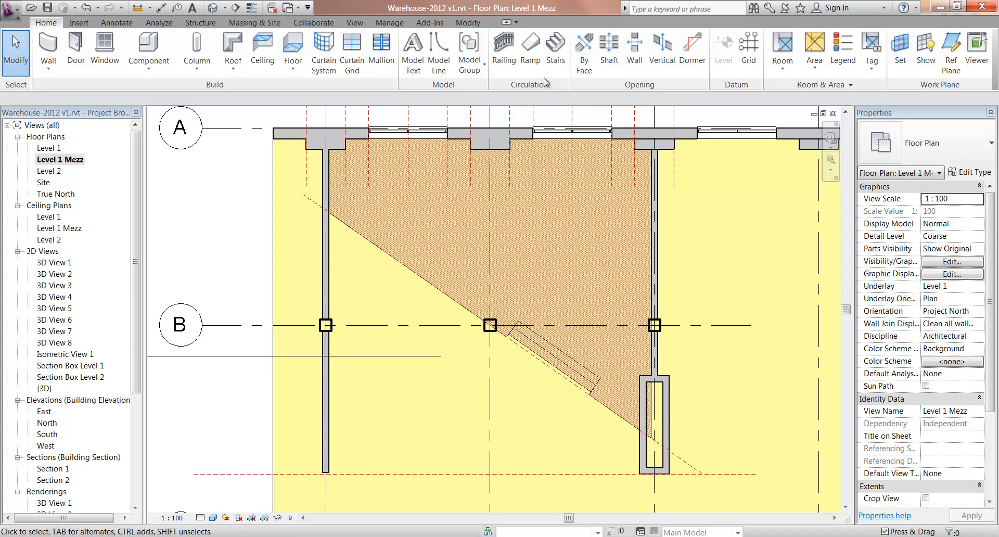
{"action": "left_click", "coordinate": [555, 49]}
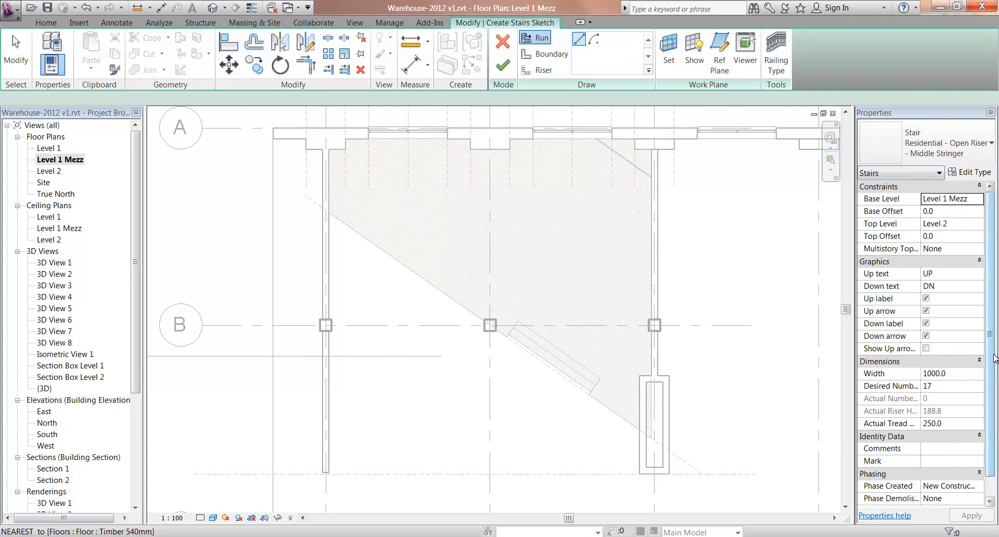
{"action": "left_click_drag", "start_coordinate": [991, 352], "coordinate": [993, 326]}
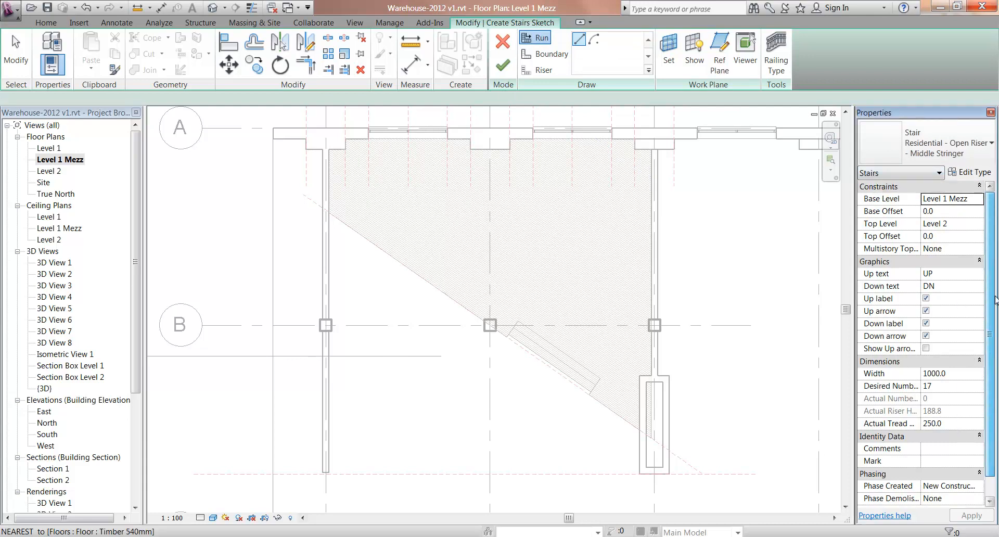
{"action": "left_click", "coordinate": [952, 148]}
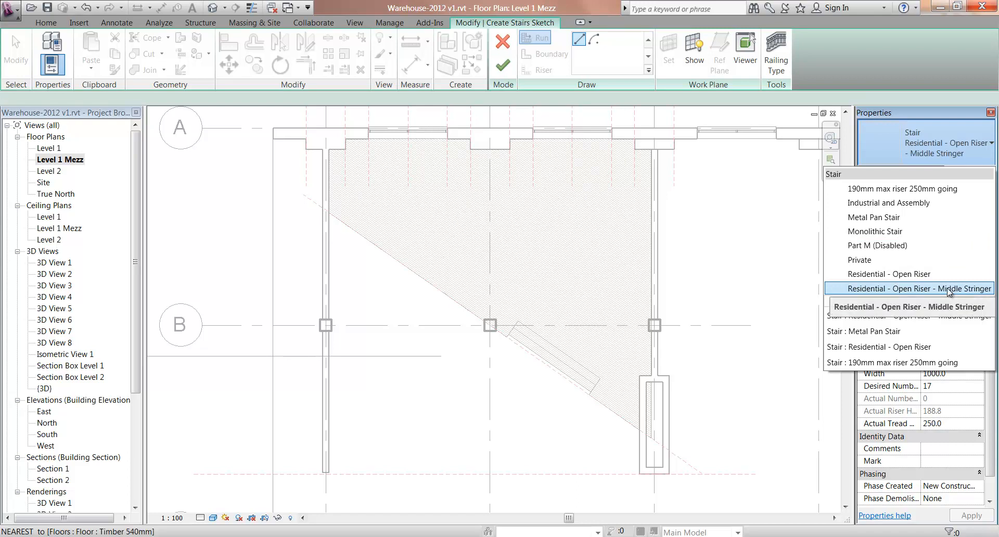
{"action": "left_click", "coordinate": [909, 198]}
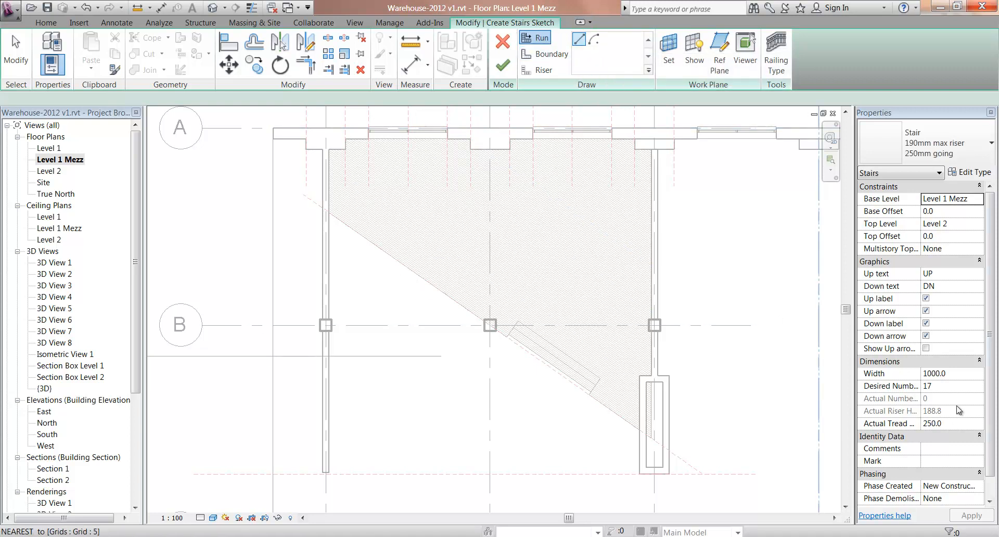
Step: Set the stair's desired number of risers to 18
{"action": "left_click", "coordinate": [956, 390]}
{"action": "left_click", "coordinate": [956, 376]}
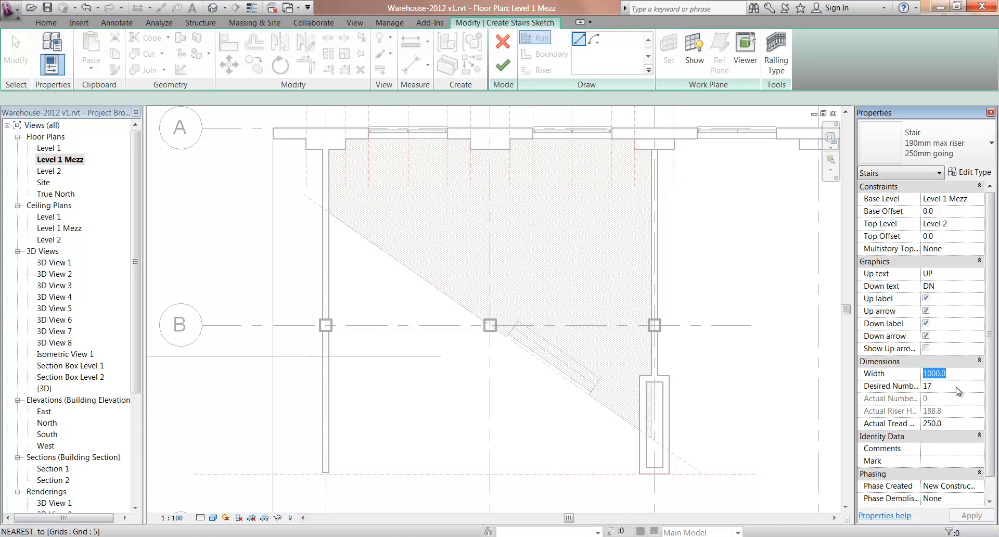
{"action": "left_click", "coordinate": [967, 374]}
{"action": "left_click", "coordinate": [945, 390]}
{"action": "left_click", "coordinate": [950, 390]}
{"action": "left_click", "coordinate": [979, 385]}
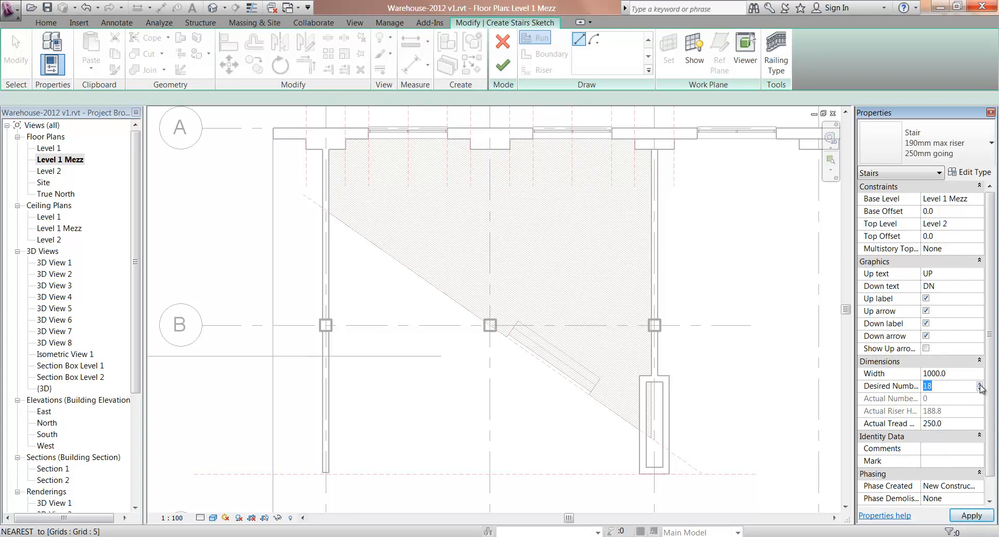
{"action": "left_click", "coordinate": [960, 374]}
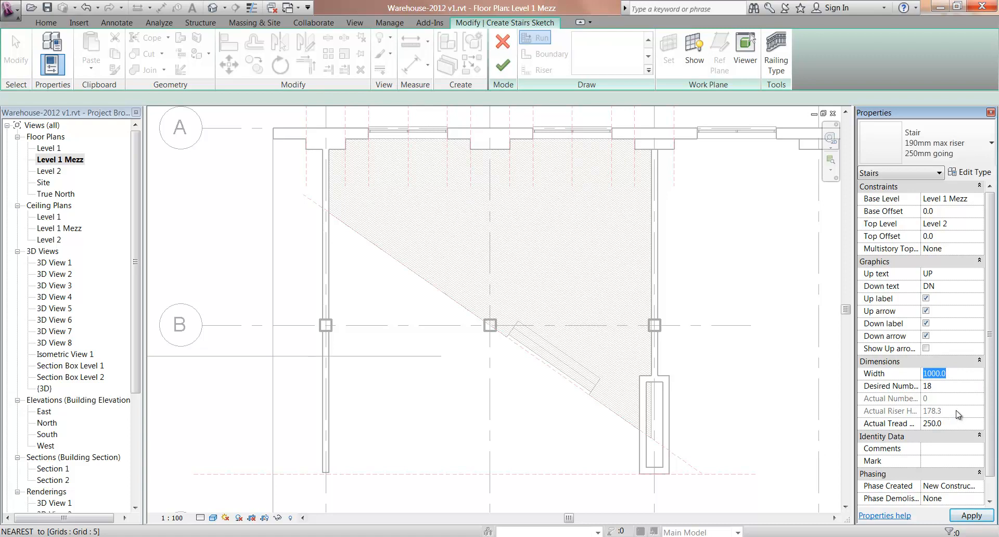
Step: Set the stair's desired number of risers to 20
{"action": "left_click", "coordinate": [935, 386]}
{"action": "left_click", "coordinate": [981, 384]}
{"action": "left_click", "coordinate": [981, 384]}
{"action": "left_click", "coordinate": [956, 374]}
{"action": "left_click", "coordinate": [956, 386]}
{"action": "left_click", "coordinate": [958, 390]}
{"action": "key", "text": "Return"}
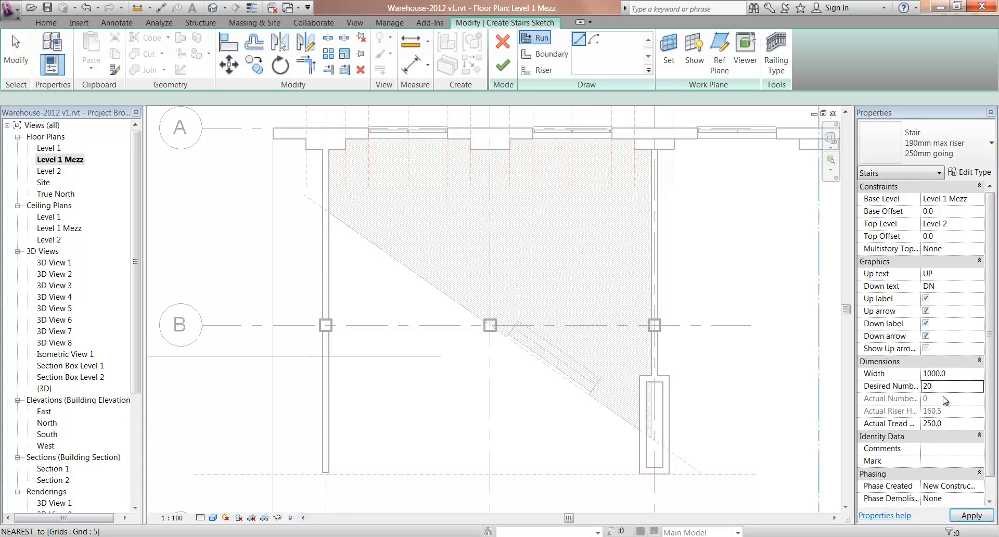
{"action": "left_click", "coordinate": [957, 391]}
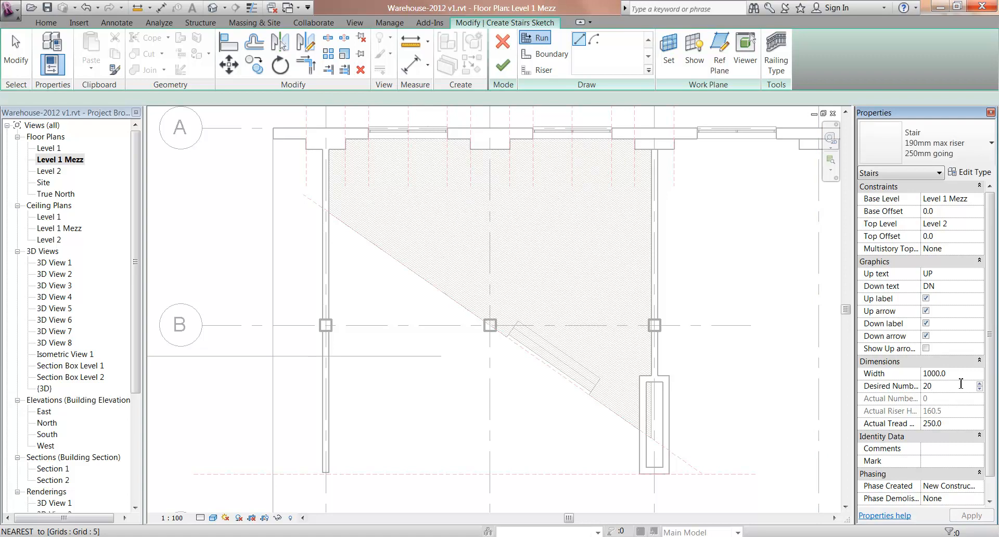
Step: Check the stair's level constraints, keeping Level 1 Mezz as the base level and Level 2 as the top level
{"action": "left_click", "coordinate": [940, 198]}
{"action": "left_click", "coordinate": [950, 225]}
{"action": "left_click", "coordinate": [948, 202]}
{"action": "left_click", "coordinate": [979, 200]}
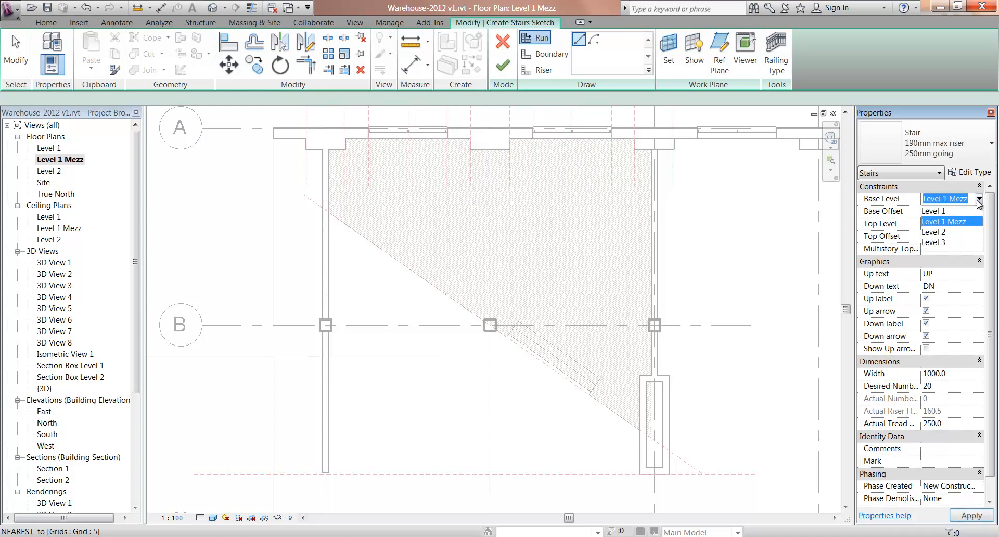
{"action": "left_click", "coordinate": [948, 221]}
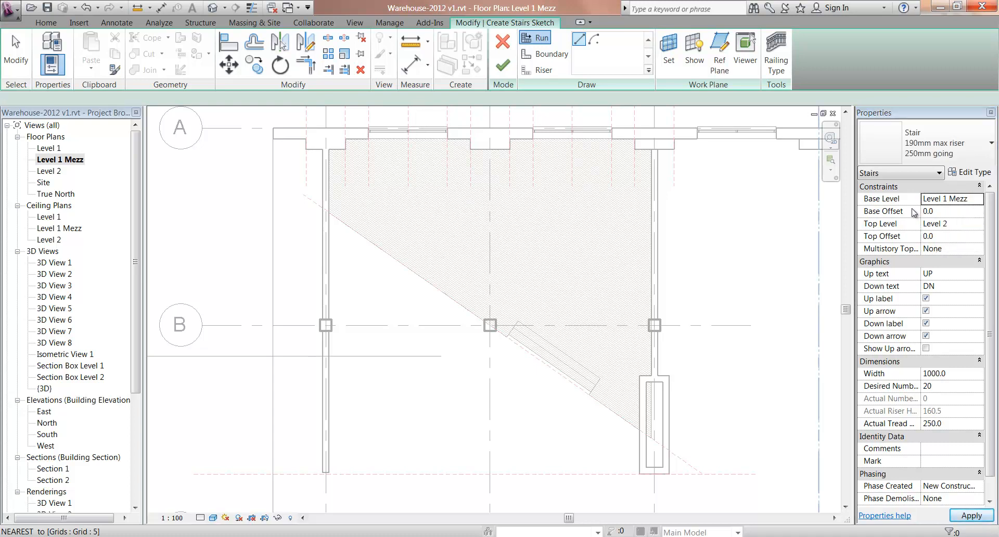
{"action": "left_click", "coordinate": [947, 224]}
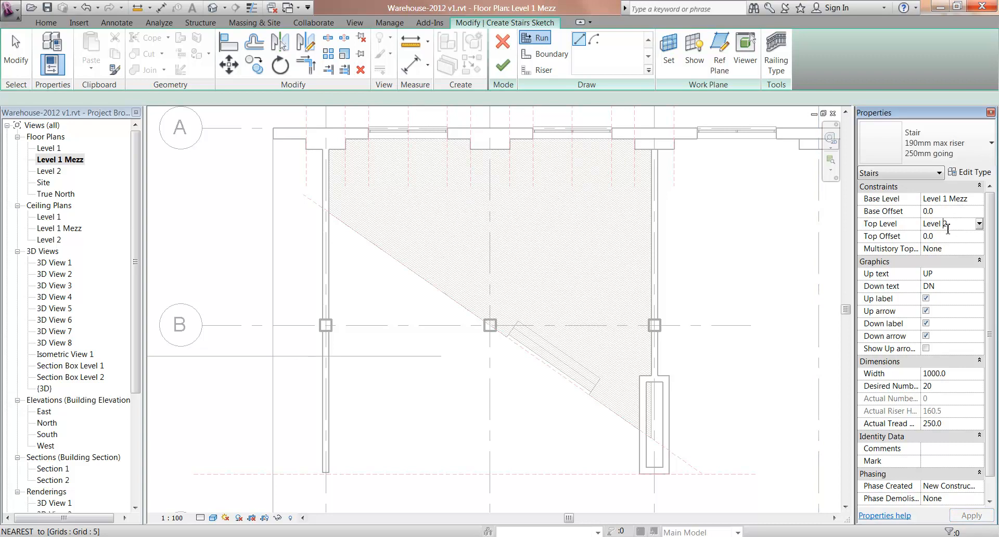
{"action": "left_click", "coordinate": [979, 224]}
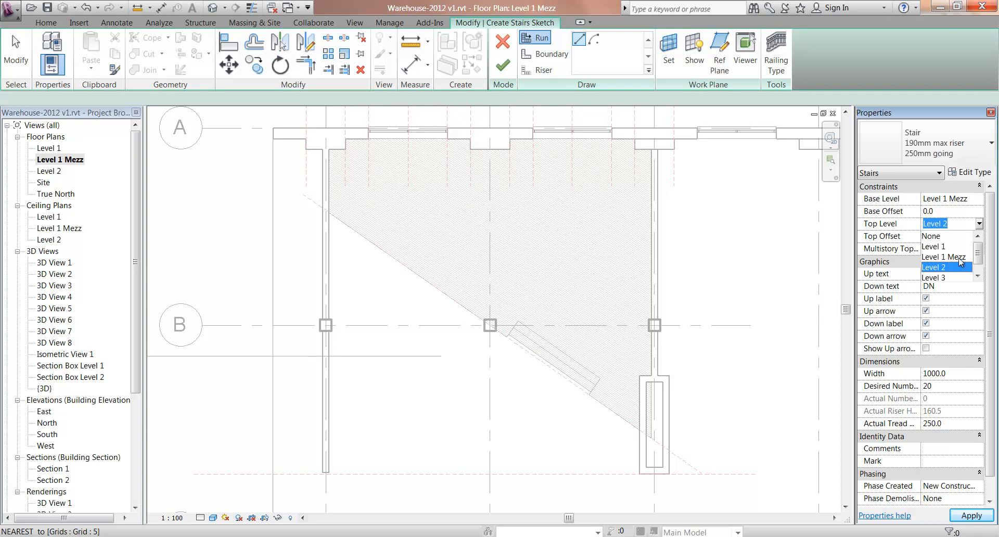
{"action": "left_click", "coordinate": [979, 228]}
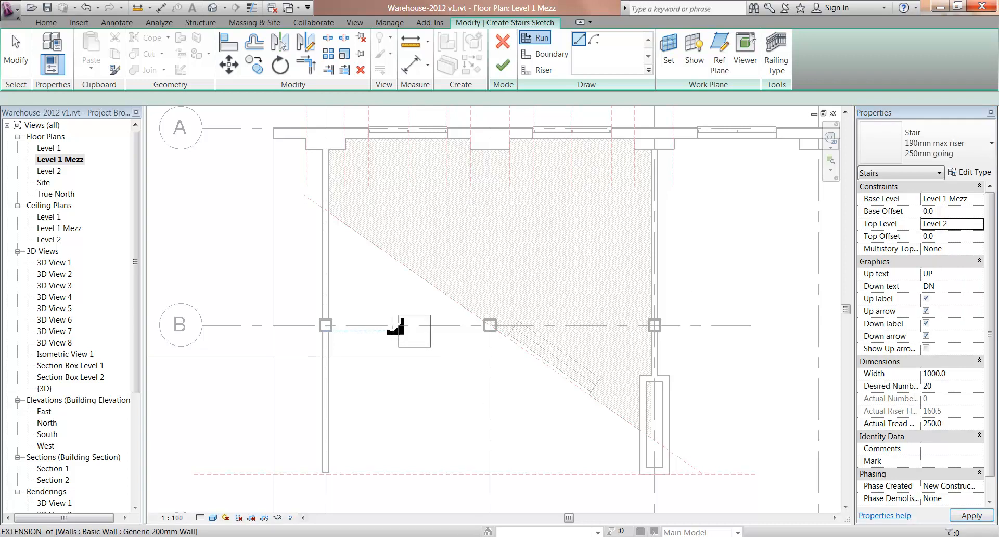
Step: Sketch an L-shaped stair from the mezzanine floor with a vertical run of 12 risers, 2750 mm long, and a horizontal run of 8 risers, 1750 mm long
{"action": "middle_click_drag", "start_coordinate": [373, 225], "coordinate": [442, 252]}
{"action": "scroll", "coordinate": [470, 245], "scroll_direction": "up", "scroll_amount": 3}
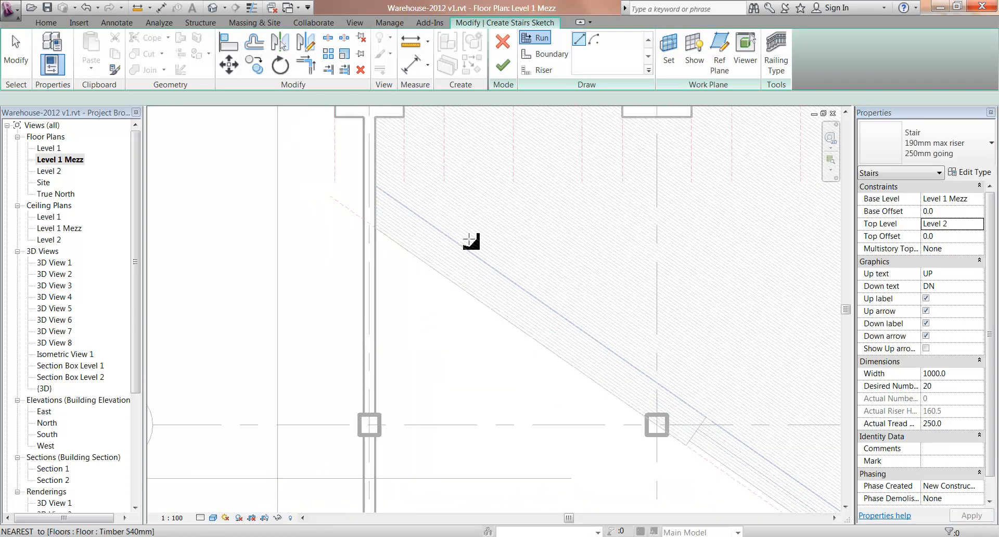
{"action": "left_click", "coordinate": [469, 242]}
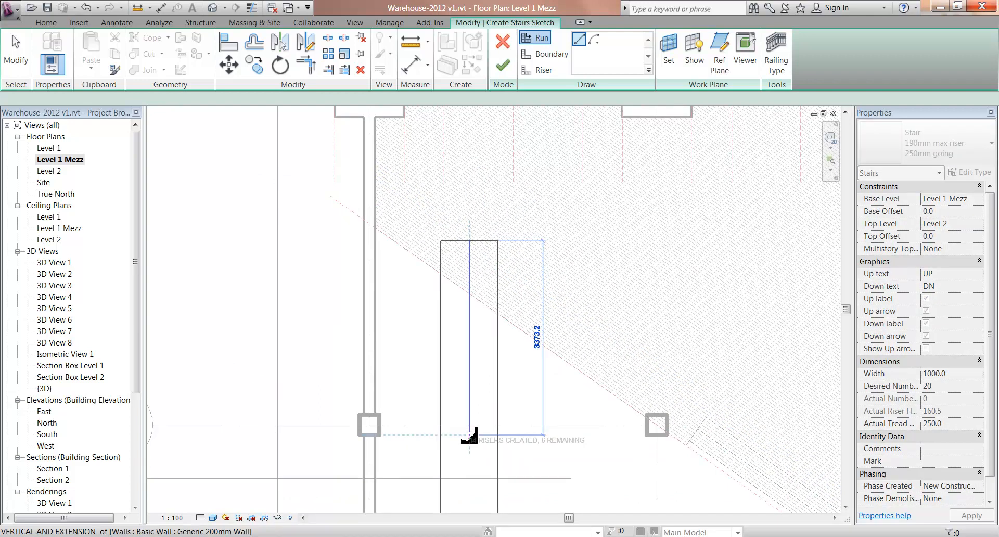
{"action": "scroll", "coordinate": [469, 439], "scroll_direction": "down", "scroll_amount": 2}
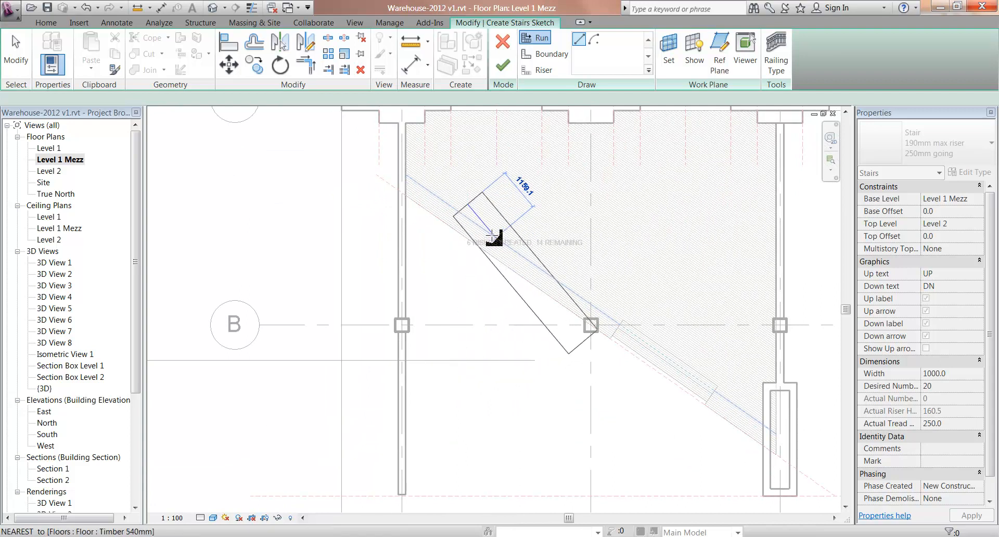
{"action": "middle_click_drag", "start_coordinate": [499, 301], "coordinate": [513, 334]}
{"action": "scroll", "coordinate": [512, 333], "scroll_direction": "up", "scroll_amount": 2}
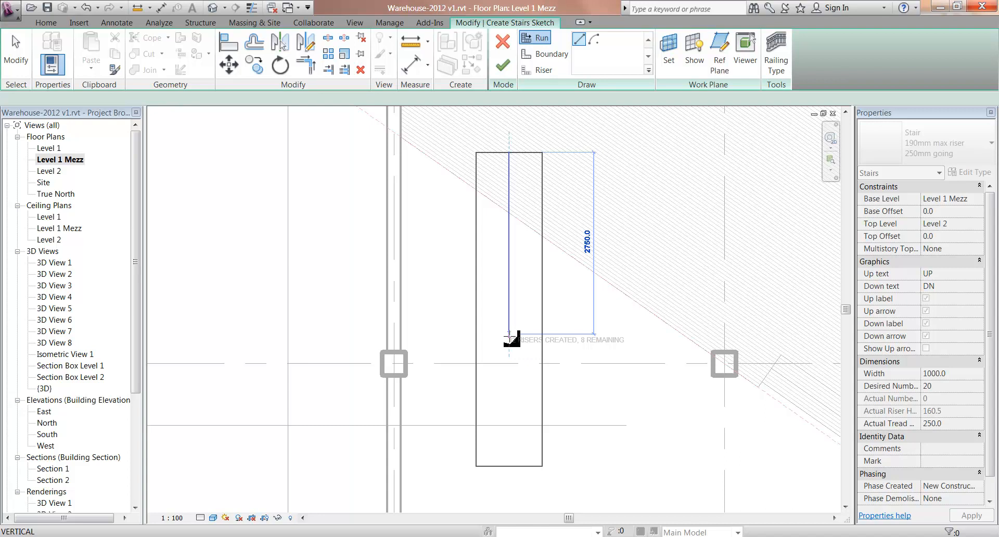
{"action": "left_click", "coordinate": [510, 334]}
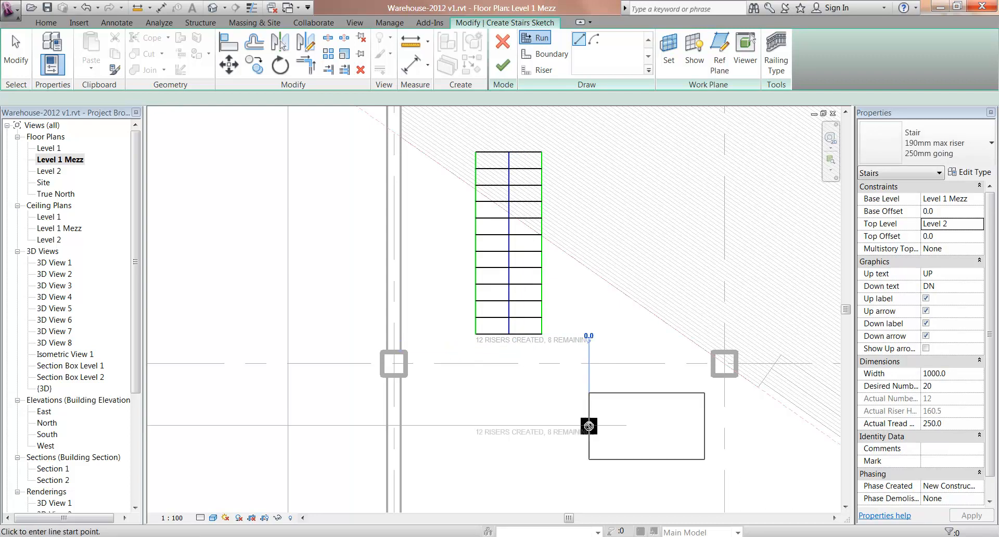
{"action": "left_click", "coordinate": [590, 426]}
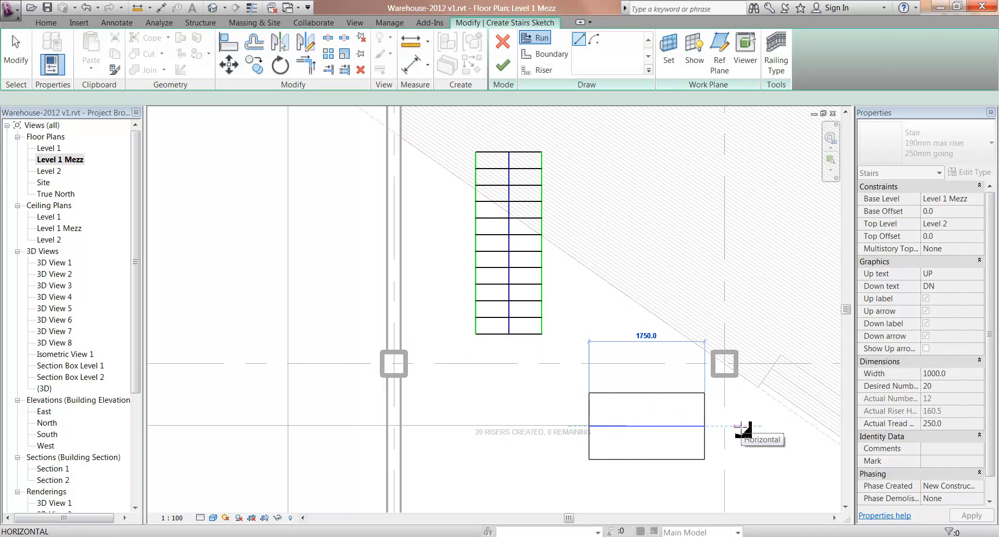
{"action": "left_click", "coordinate": [741, 425]}
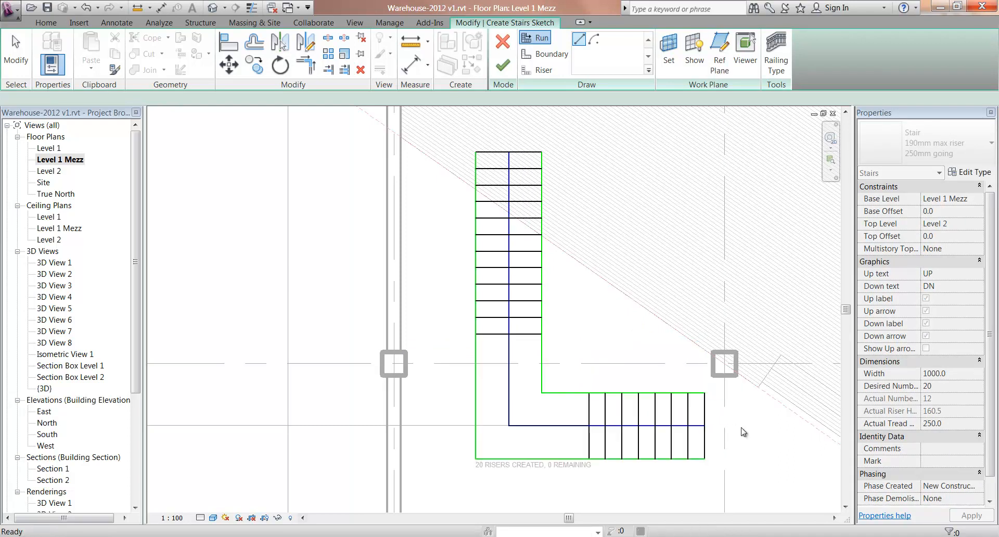
{"action": "key", "text": "Escape"}
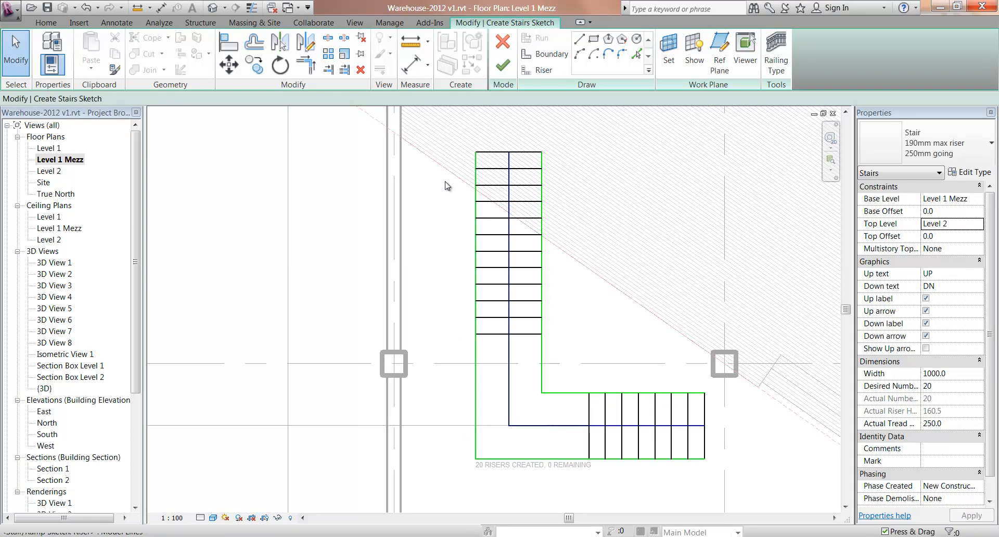
Step: Undo both runs of the L-shaped stair and restart the Run tool within the stair sketch
{"action": "left_click", "coordinate": [85, 8]}
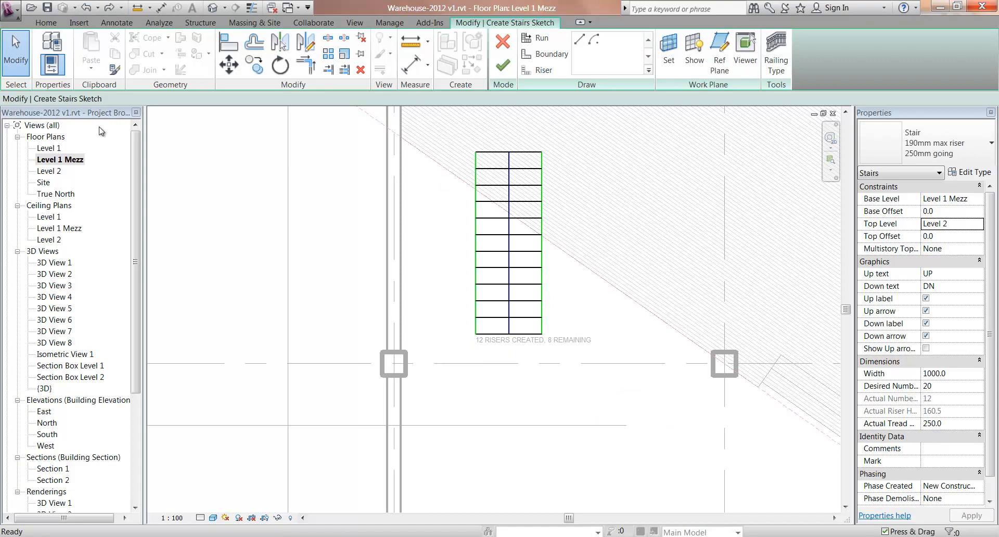
{"action": "left_click", "coordinate": [85, 8]}
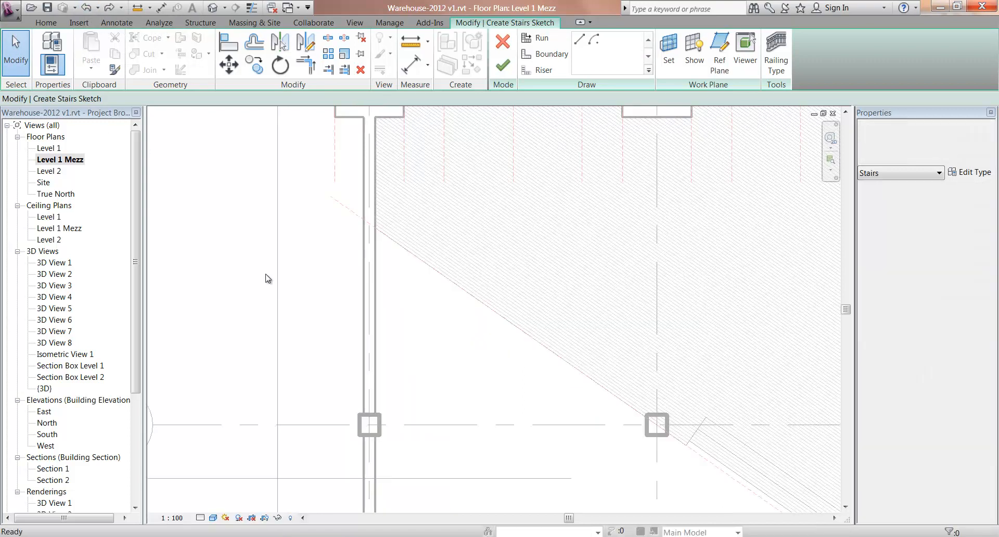
{"action": "left_click", "coordinate": [541, 39]}
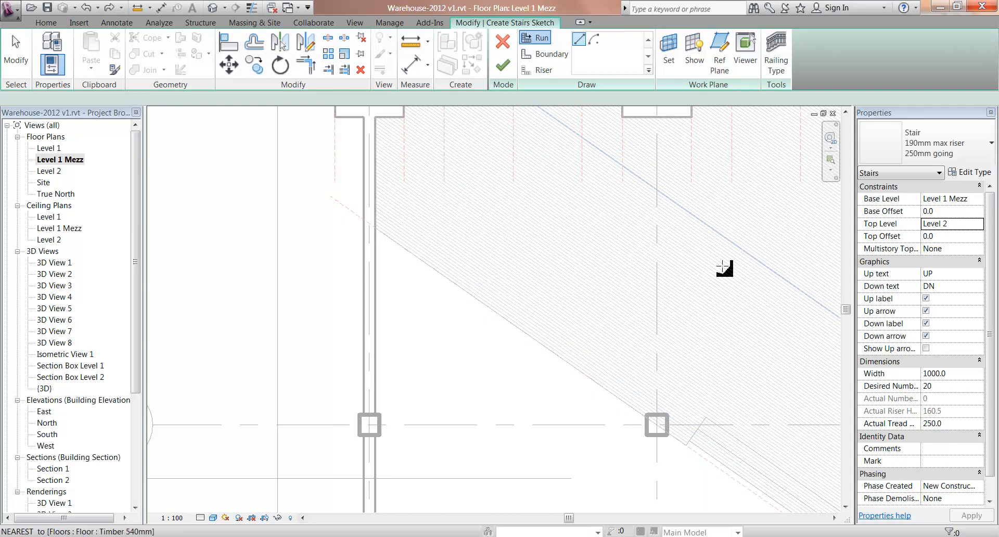
Step: Sketch a straight vertical stair run of 20 risers, 4750 mm long, down from the mezzanine floor past grid B, and finish the stair
{"action": "left_click", "coordinate": [469, 213]}
{"action": "middle_click_drag", "start_coordinate": [472, 403], "coordinate": [428, 252]}
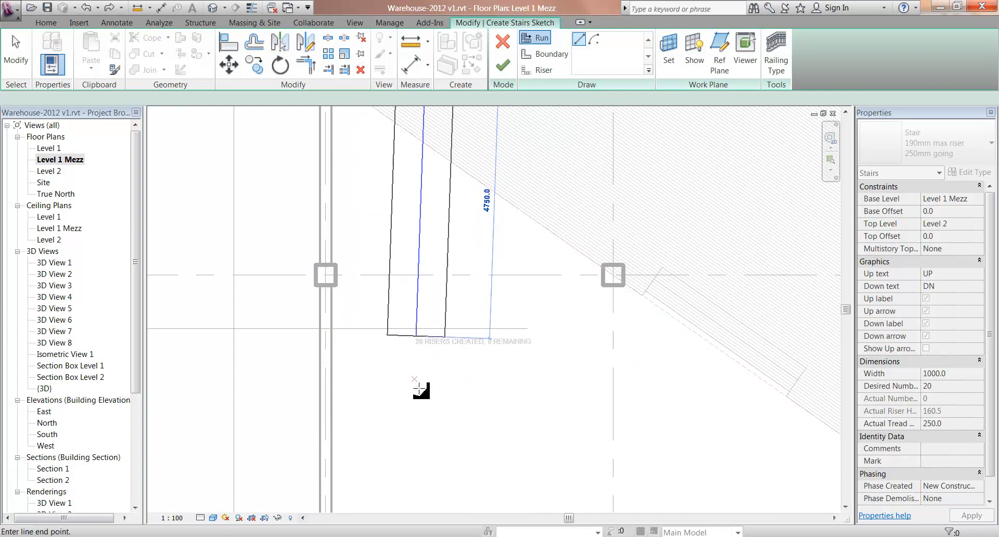
{"action": "left_click", "coordinate": [425, 404]}
{"action": "mouse_move", "coordinate": [426, 405]}
{"action": "middle_mouse_down"}
{"action": "mouse_move", "coordinate": [473, 361]}
{"action": "mouse_move", "coordinate": [503, 435]}
{"action": "middle_mouse_up"}
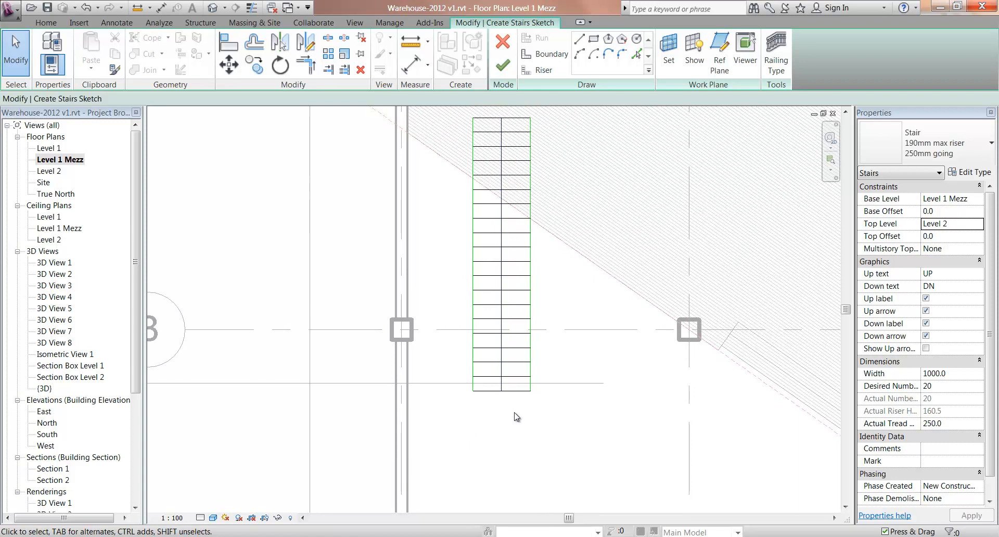
{"action": "left_click", "coordinate": [953, 390]}
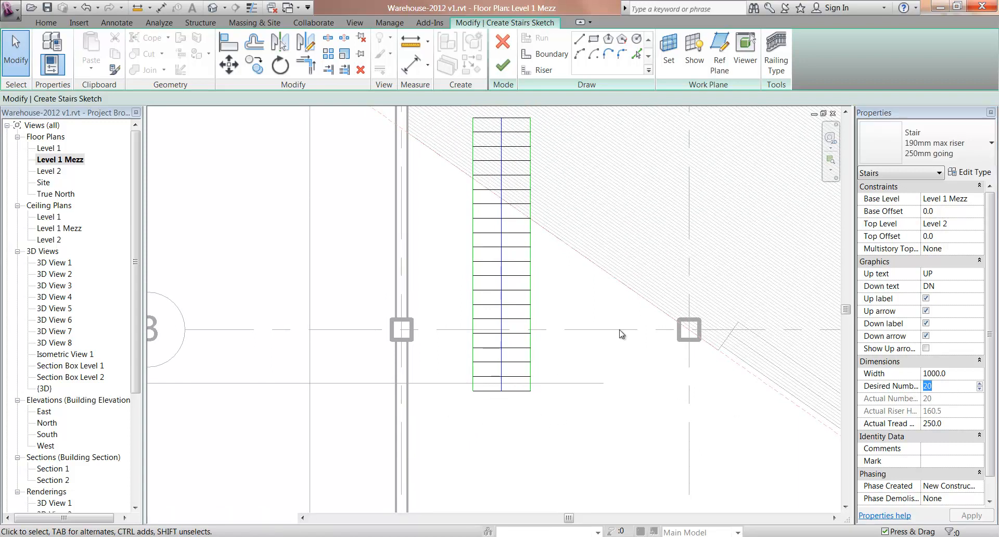
{"action": "scroll", "coordinate": [583, 358], "scroll_direction": "down", "scroll_amount": 1}
{"action": "scroll", "coordinate": [583, 357], "scroll_direction": "down", "scroll_amount": 1}
{"action": "middle_click_drag", "start_coordinate": [582, 357], "coordinate": [543, 347]}
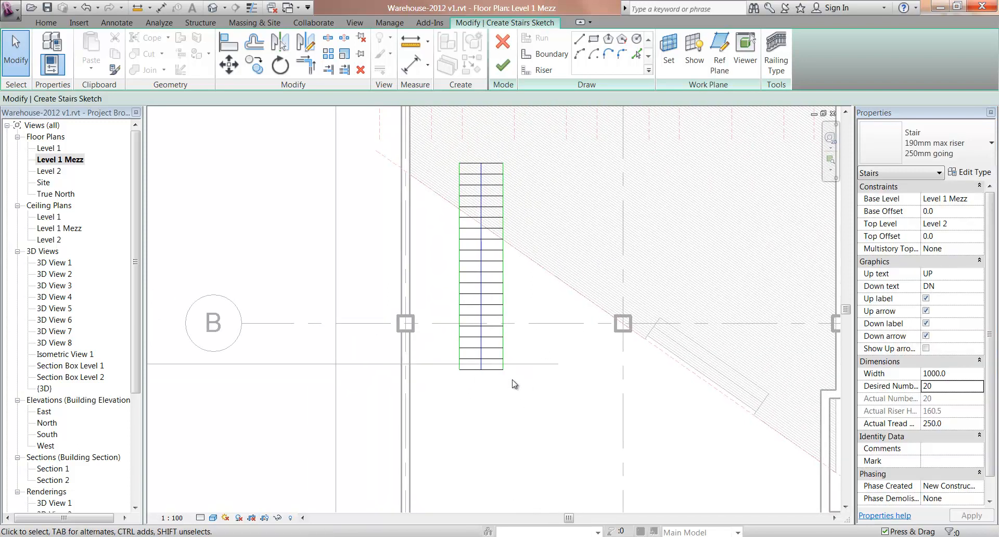
{"action": "middle_click_drag", "start_coordinate": [502, 404], "coordinate": [508, 422]}
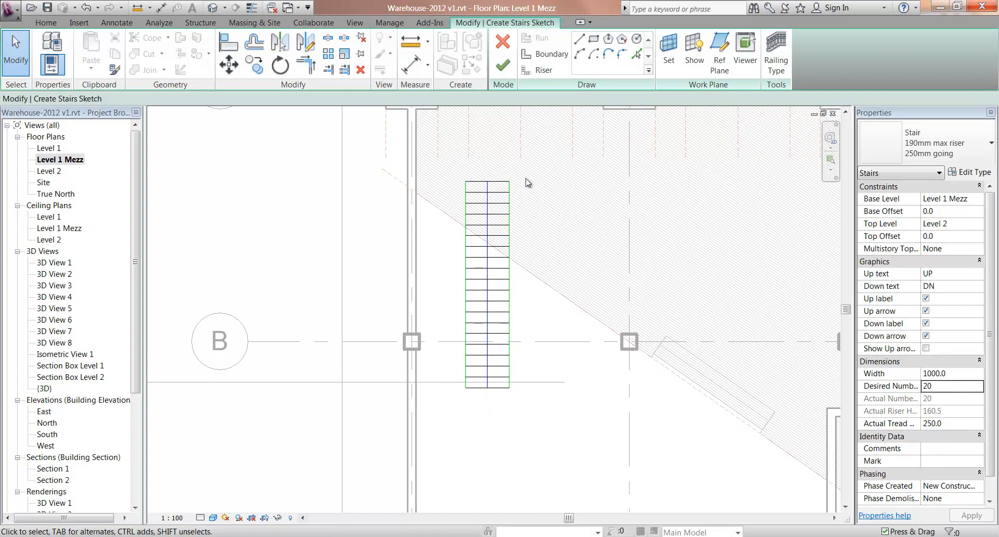
{"action": "left_click", "coordinate": [503, 65]}
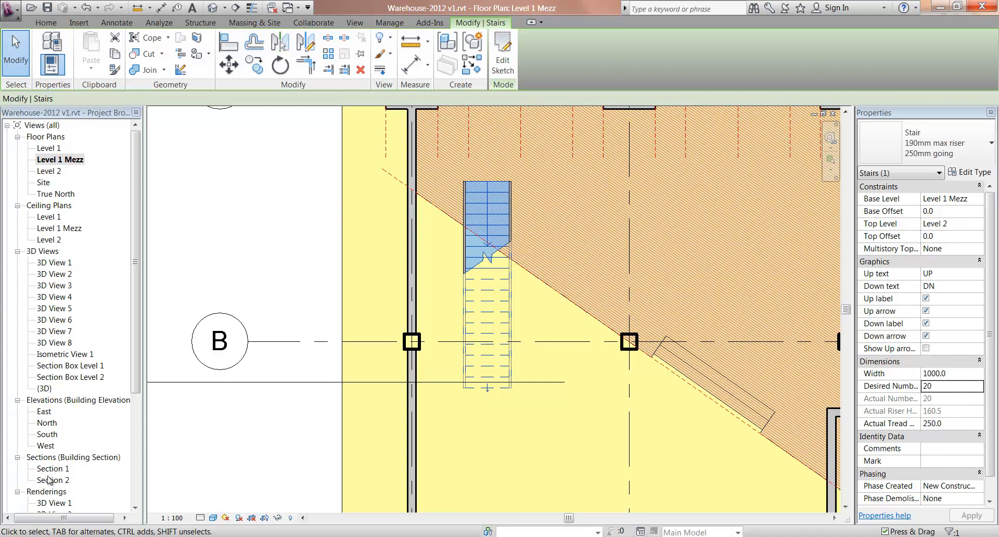
Step: Check the straight stair in the Section Box Level 2 3D view and delete it from the Level 1 Mezz floor plan
{"action": "double_click", "coordinate": [67, 378]}
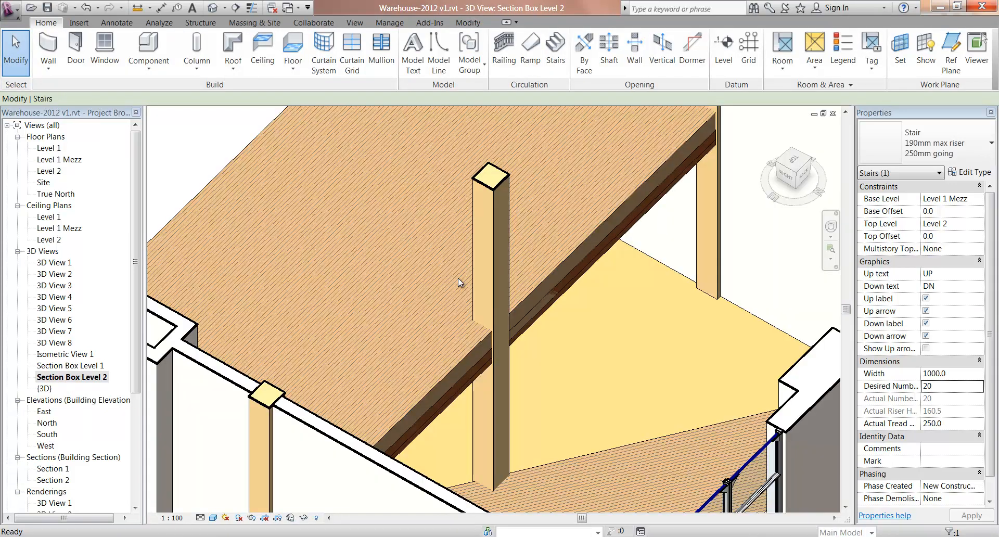
{"action": "middle_click_drag", "start_coordinate": [605, 348], "coordinate": [468, 350]}
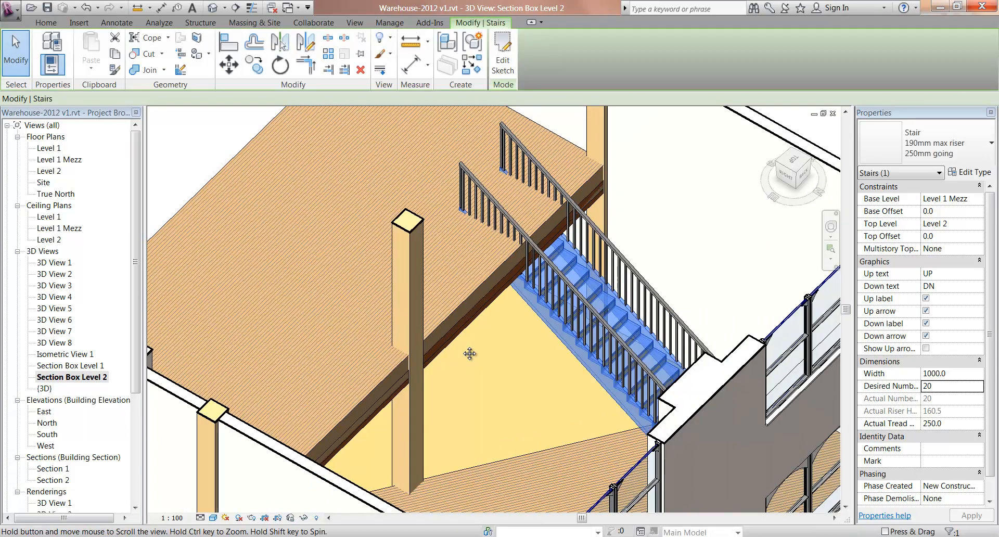
{"action": "scroll", "coordinate": [468, 350], "scroll_direction": "down", "scroll_amount": 1}
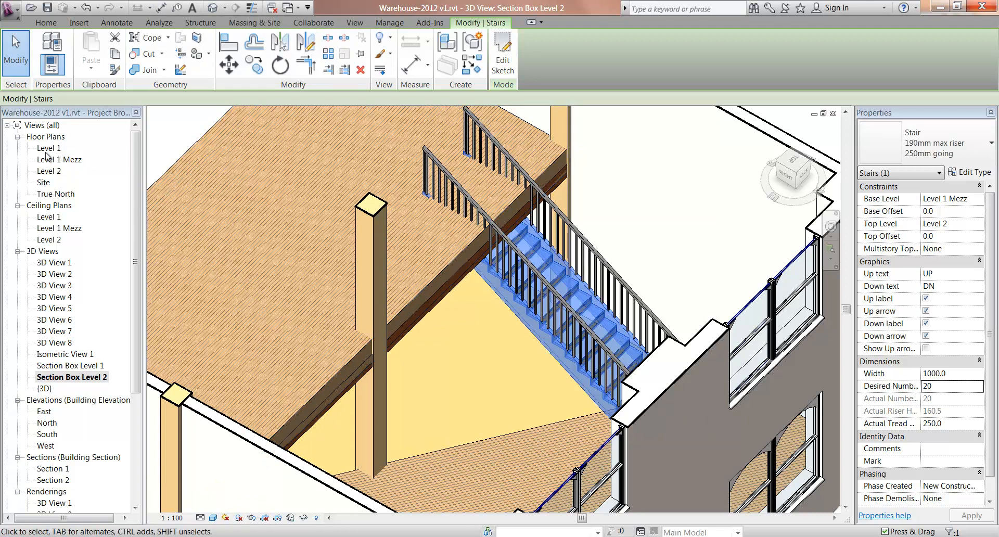
{"action": "double_click", "coordinate": [53, 168]}
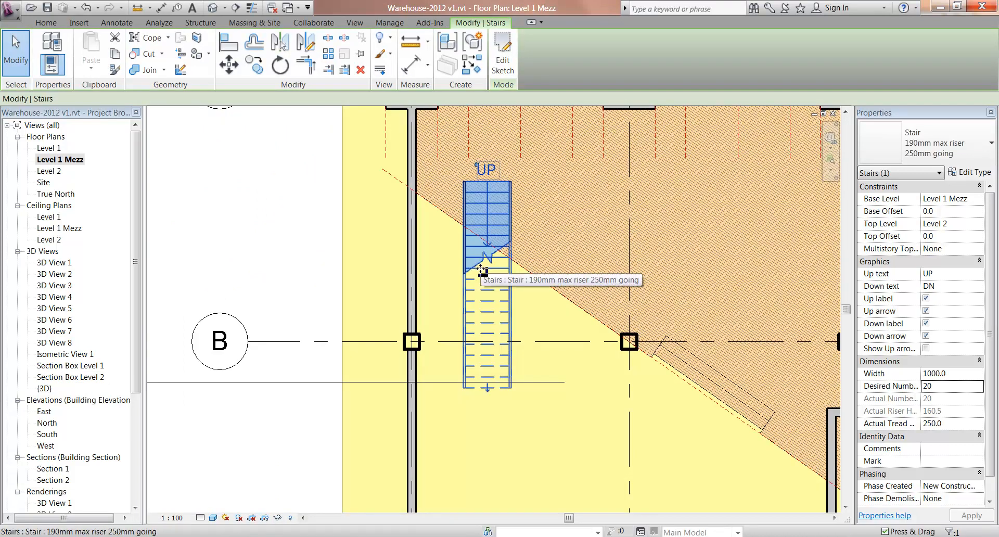
{"action": "key", "text": "Delete"}
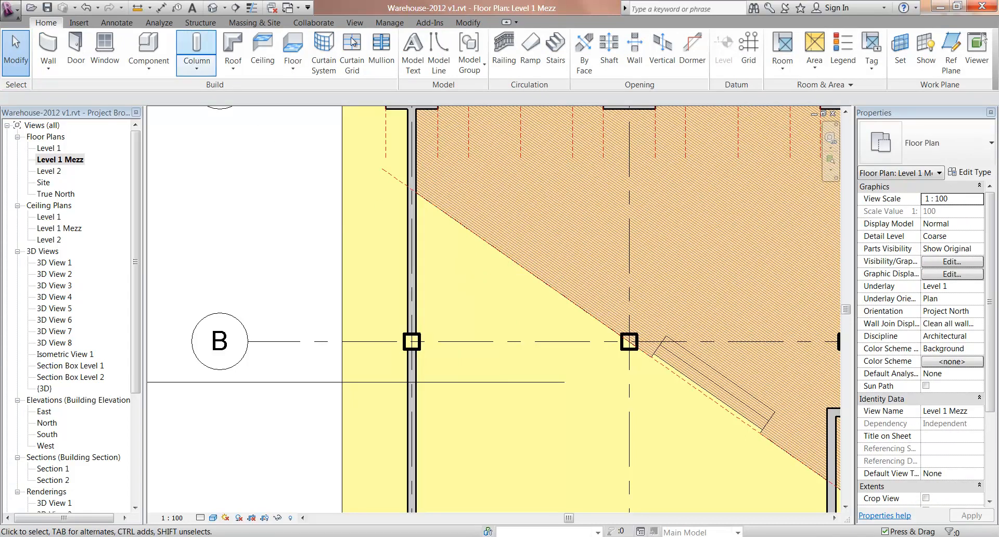
Step: Start a new stair sketch in the Level 1 Mezz plan and set its desired number of risers to 20
{"action": "left_click", "coordinate": [555, 41]}
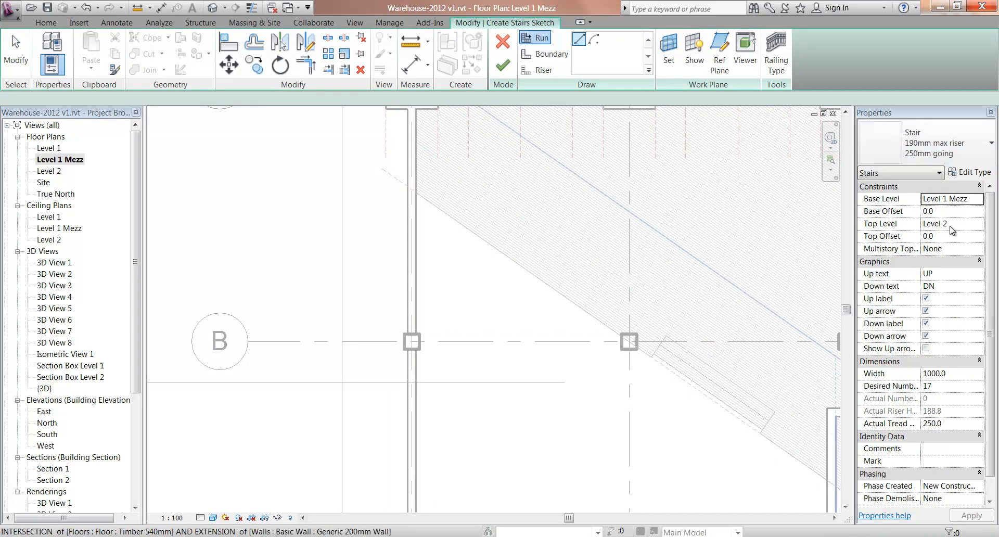
{"action": "left_click", "coordinate": [937, 387]}
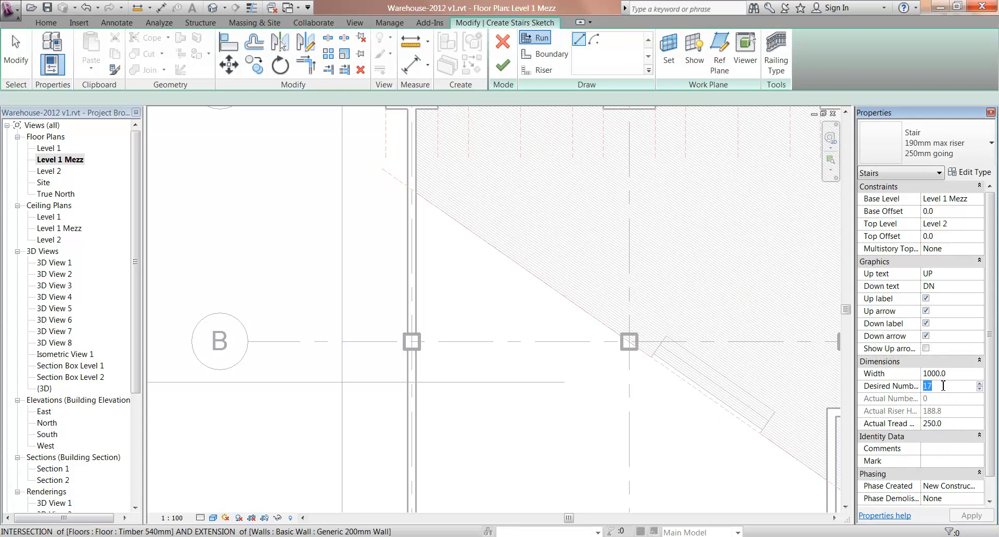
{"action": "left_click", "coordinate": [980, 385]}
{"action": "left_click", "coordinate": [979, 384]}
{"action": "left_click", "coordinate": [980, 384]}
{"action": "left_click", "coordinate": [957, 378]}
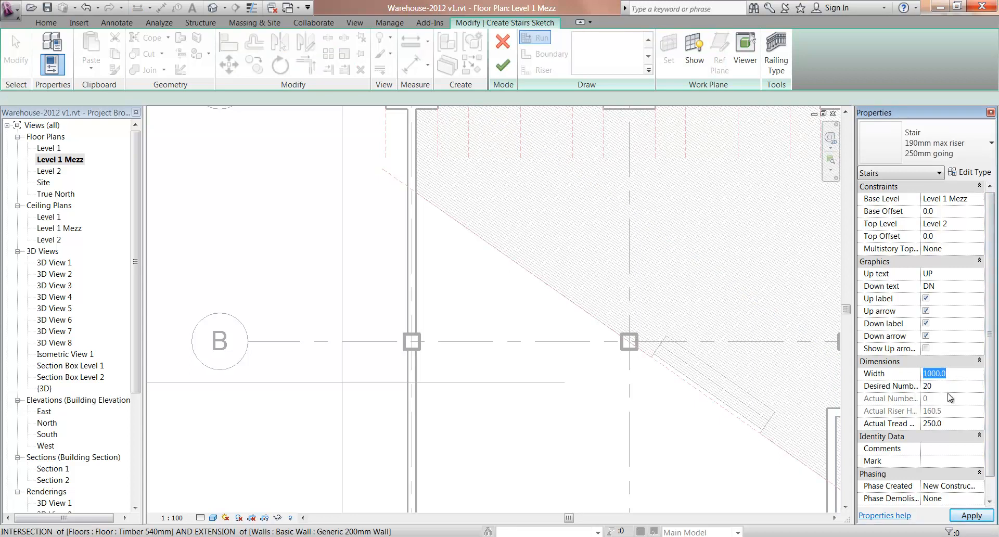
Step: Sketch a horizontal run of 10 risers, 2250 mm long, from right to left on the mezzanine floor, ending 250 mm short of the vertical grid line
{"action": "middle_click_drag", "start_coordinate": [624, 249], "coordinate": [558, 343]}
{"action": "scroll", "coordinate": [650, 364], "scroll_direction": "up", "scroll_amount": 2}
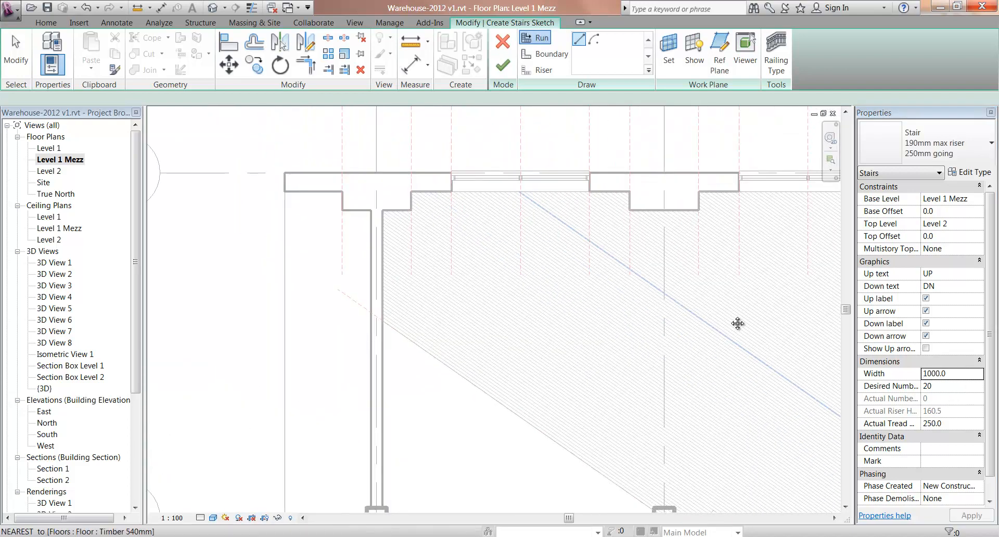
{"action": "middle_click_drag", "start_coordinate": [747, 328], "coordinate": [703, 320]}
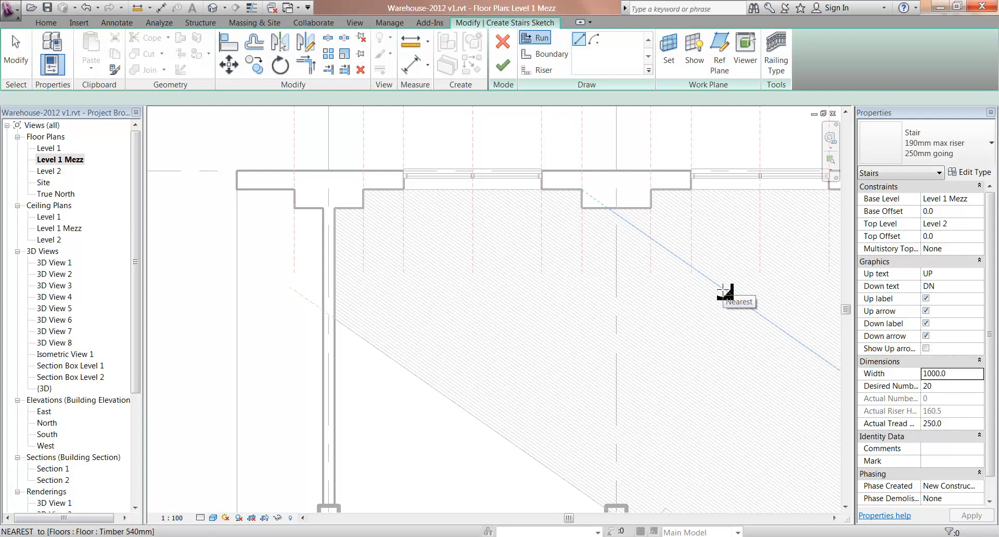
{"action": "scroll", "coordinate": [692, 322], "scroll_direction": "down", "scroll_amount": 1}
{"action": "middle_click_drag", "start_coordinate": [694, 328], "coordinate": [680, 212]}
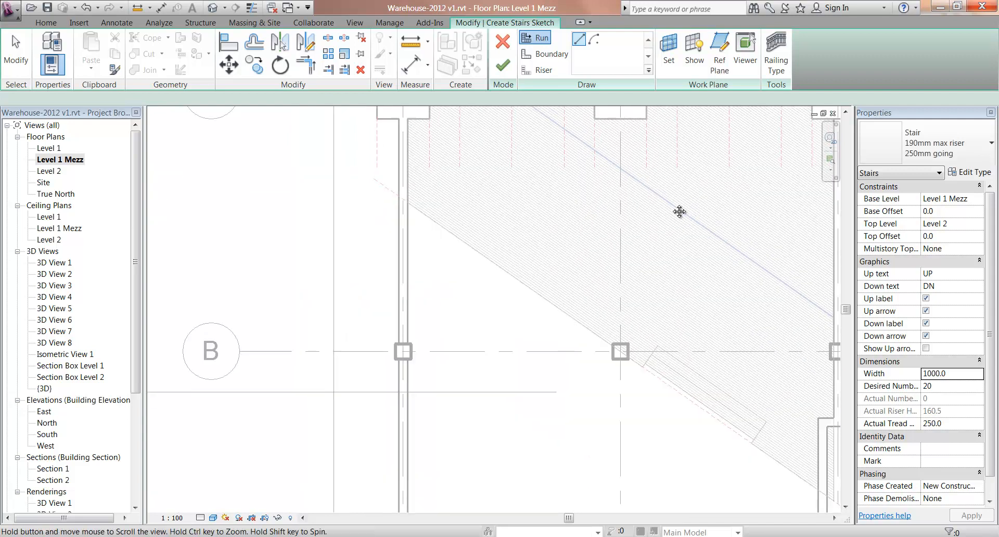
{"action": "middle_click_drag", "start_coordinate": [627, 289], "coordinate": [651, 329]}
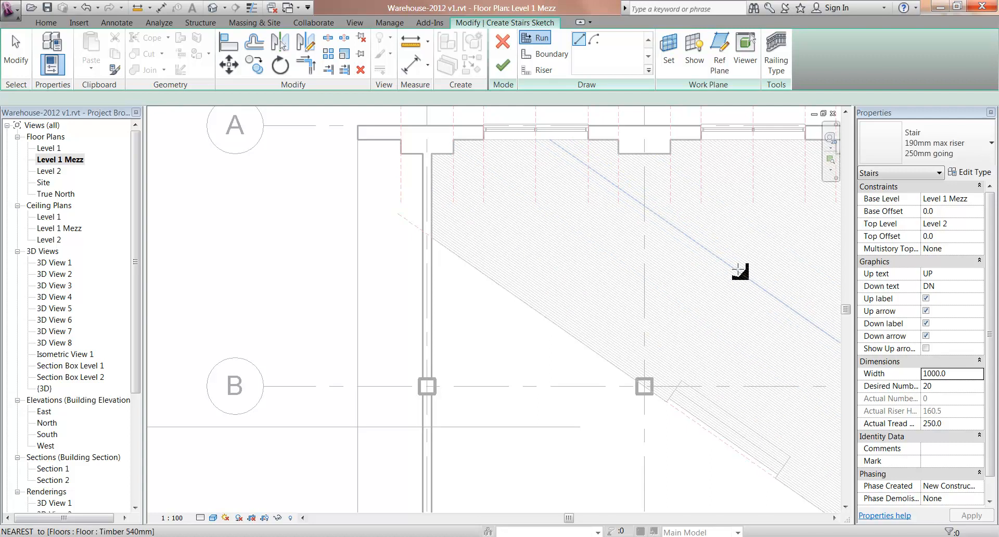
{"action": "left_click", "coordinate": [753, 267]}
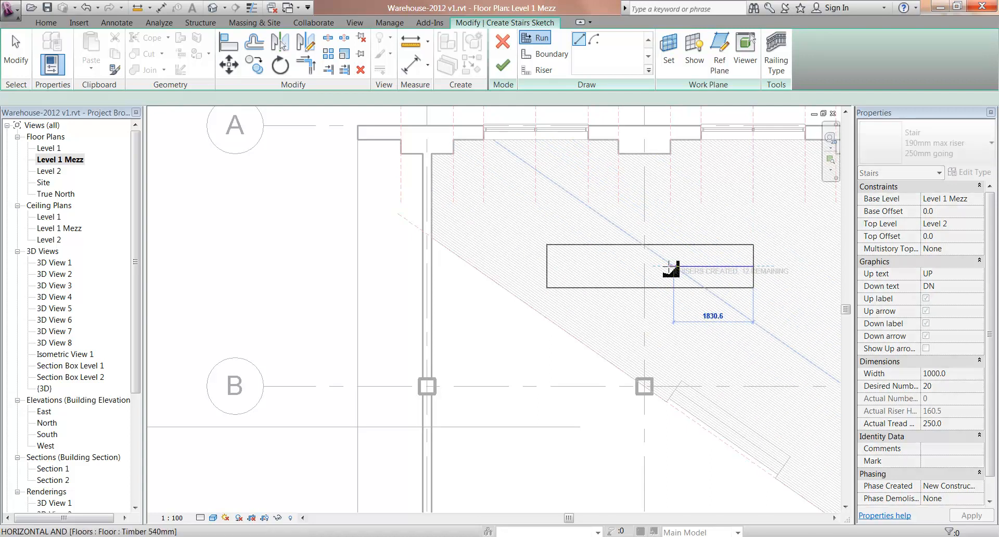
{"action": "scroll", "coordinate": [666, 265], "scroll_direction": "up", "scroll_amount": 2}
{"action": "scroll", "coordinate": [479, 270], "scroll_direction": "up", "scroll_amount": 5}
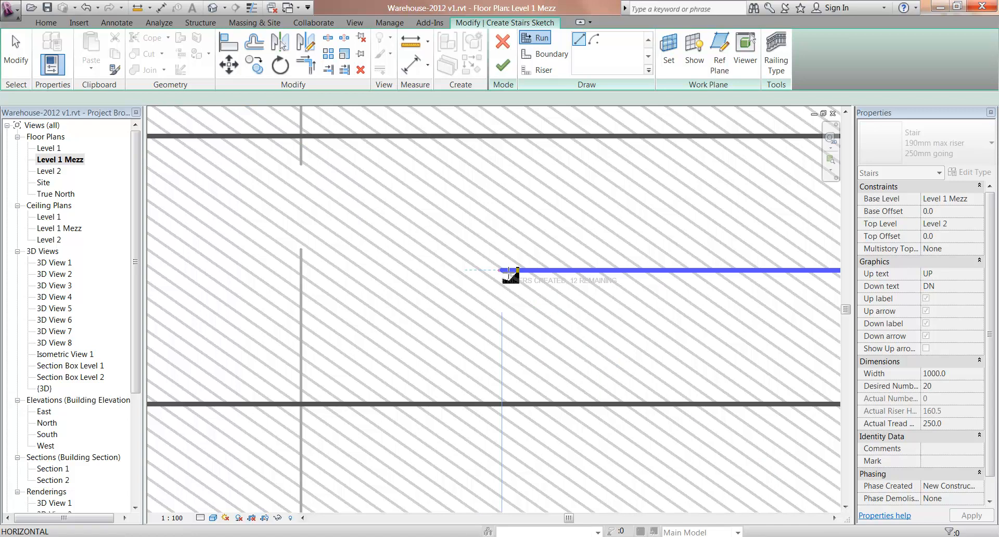
{"action": "scroll", "coordinate": [509, 271], "scroll_direction": "down", "scroll_amount": 2}
{"action": "middle_click_drag", "start_coordinate": [508, 271], "coordinate": [431, 274]}
{"action": "scroll", "coordinate": [431, 274], "scroll_direction": "up", "scroll_amount": 1}
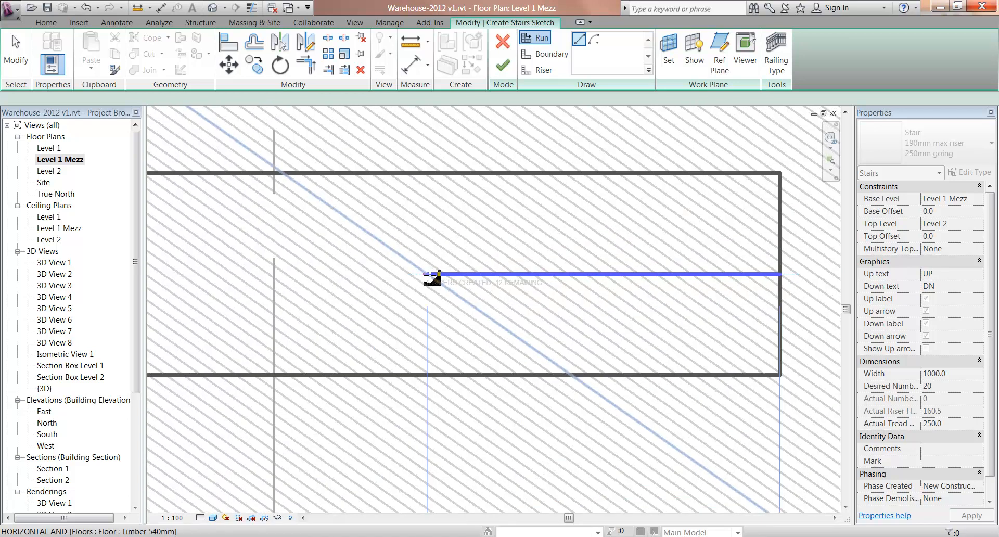
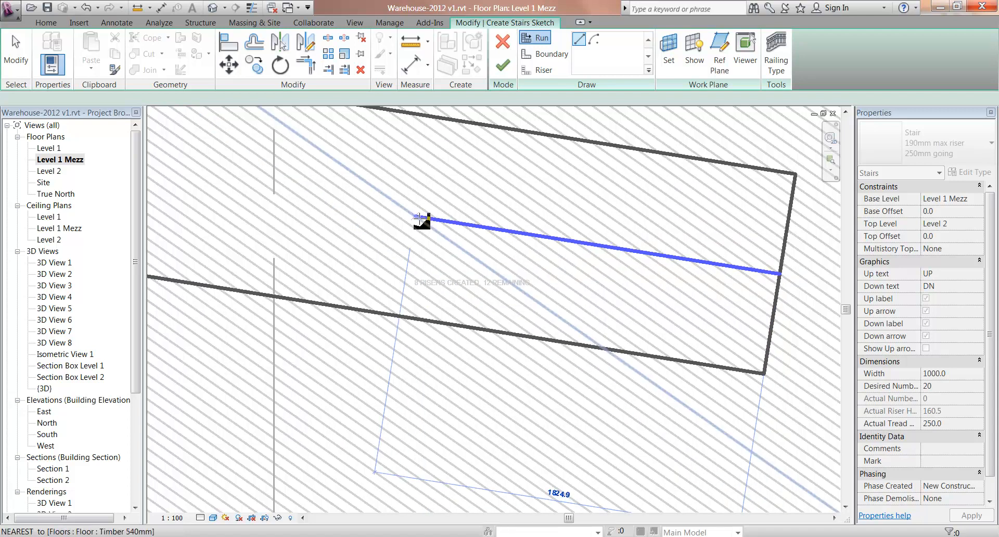
{"action": "scroll", "coordinate": [423, 221], "scroll_direction": "down", "scroll_amount": 2}
{"action": "scroll", "coordinate": [487, 279], "scroll_direction": "down", "scroll_amount": 2}
{"action": "middle_click_drag", "start_coordinate": [490, 278], "coordinate": [650, 281]}
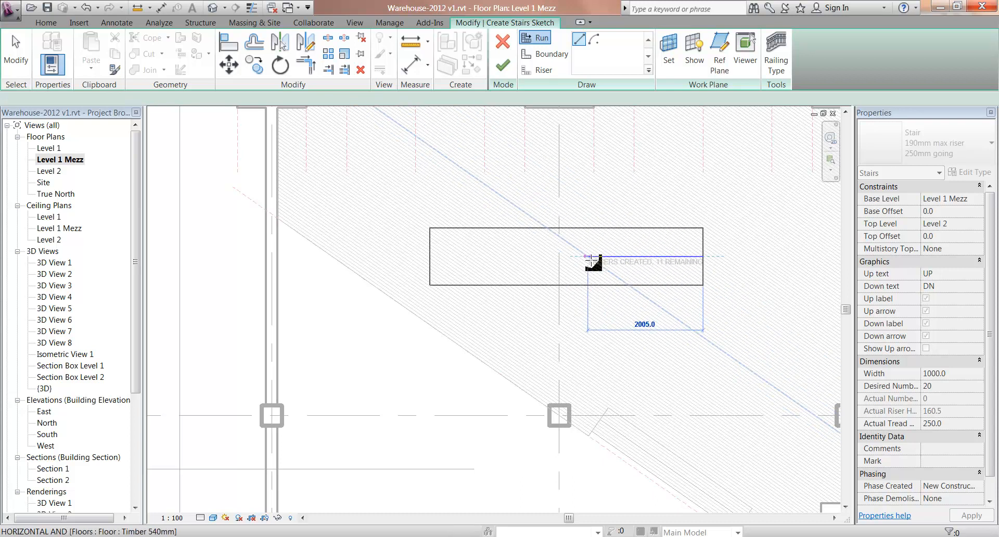
{"action": "scroll", "coordinate": [592, 257], "scroll_direction": "up", "scroll_amount": 4}
{"action": "scroll", "coordinate": [546, 255], "scroll_direction": "down", "scroll_amount": 1}
{"action": "scroll", "coordinate": [539, 250], "scroll_direction": "up", "scroll_amount": 3}
{"action": "middle_click_drag", "start_coordinate": [531, 251], "coordinate": [448, 256]}
{"action": "scroll", "coordinate": [427, 250], "scroll_direction": "up", "scroll_amount": 1}
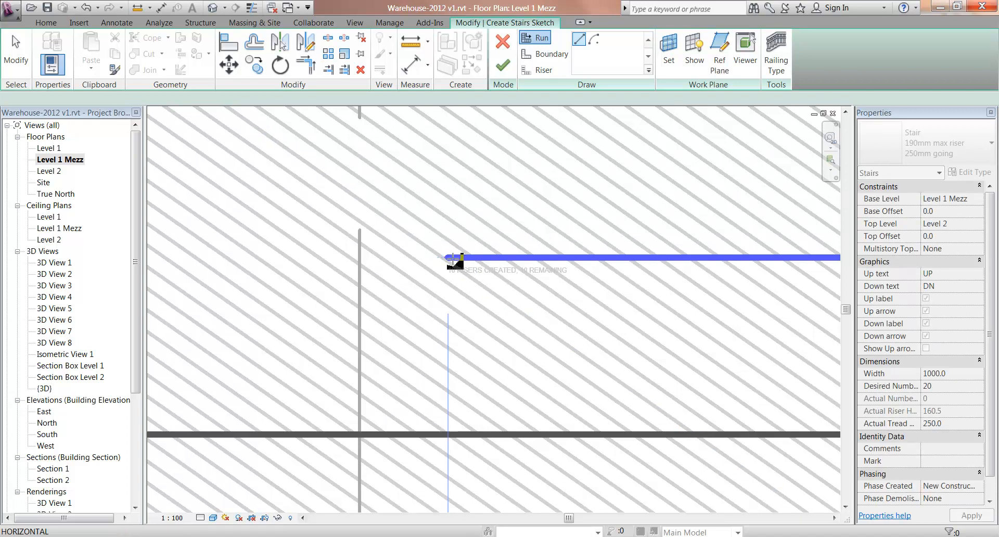
{"action": "left_click", "coordinate": [453, 259]}
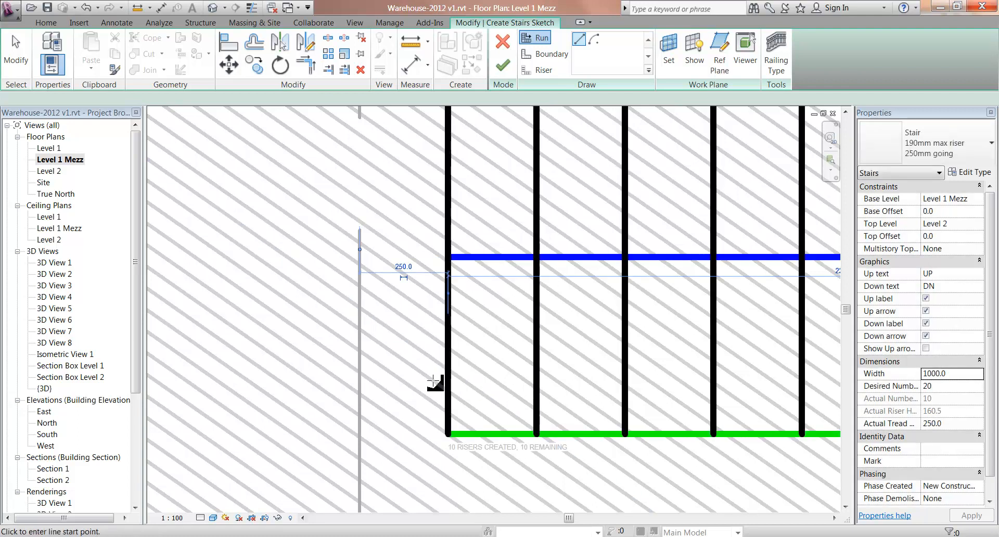
Step: Check the run's length dimension and compare the run's position with the floor edge in the Level 2 floor plan
{"action": "scroll", "coordinate": [360, 271], "scroll_direction": "down", "scroll_amount": 3}
{"action": "middle_click_drag", "start_coordinate": [479, 307], "coordinate": [631, 267]}
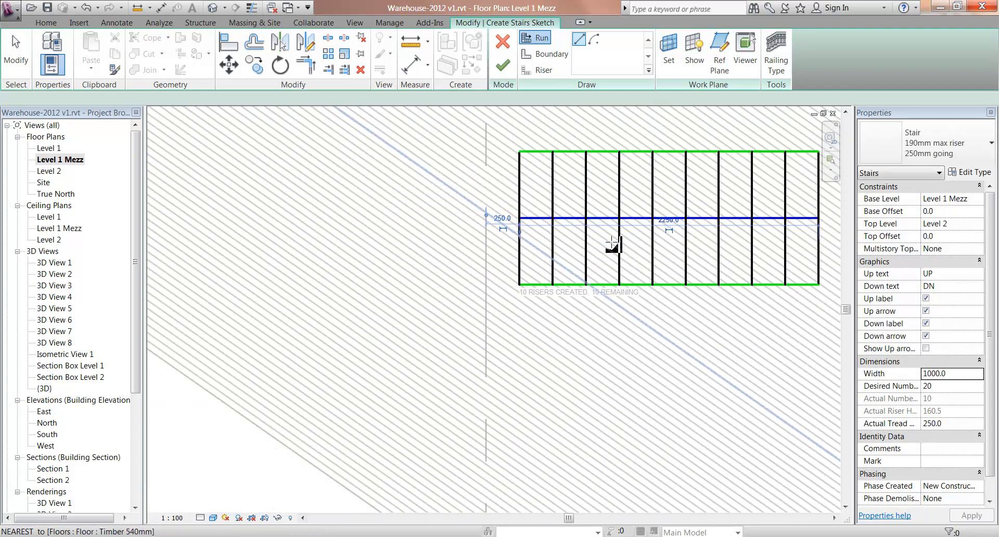
{"action": "scroll", "coordinate": [701, 225], "scroll_direction": "up", "scroll_amount": 4}
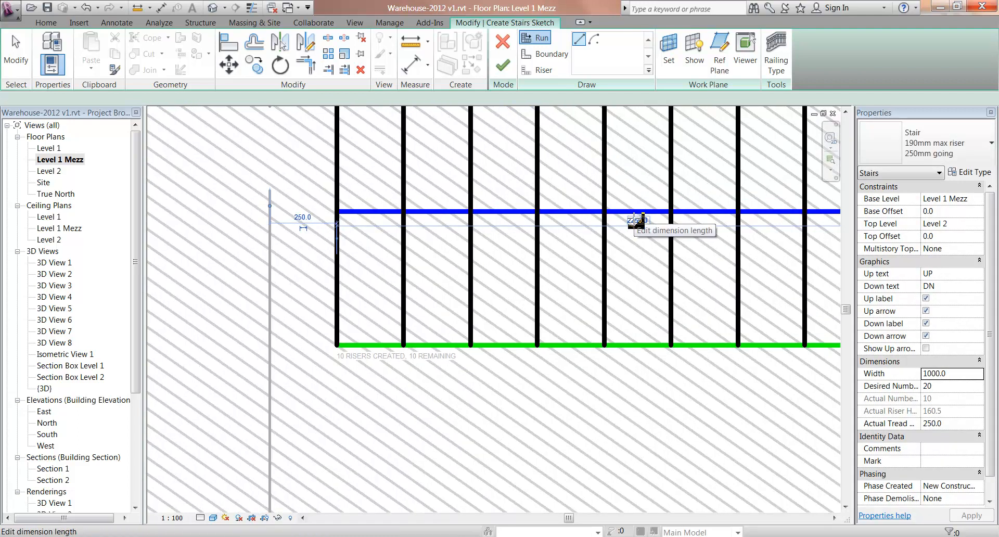
{"action": "scroll", "coordinate": [614, 234], "scroll_direction": "down", "scroll_amount": 5}
{"action": "middle_click_drag", "start_coordinate": [473, 292], "coordinate": [505, 272]}
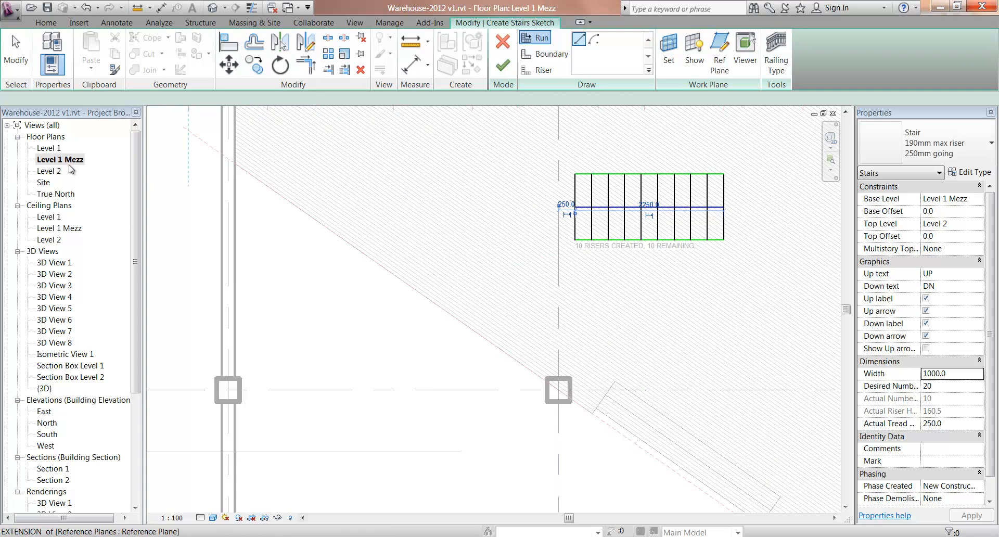
{"action": "double_click", "coordinate": [49, 172]}
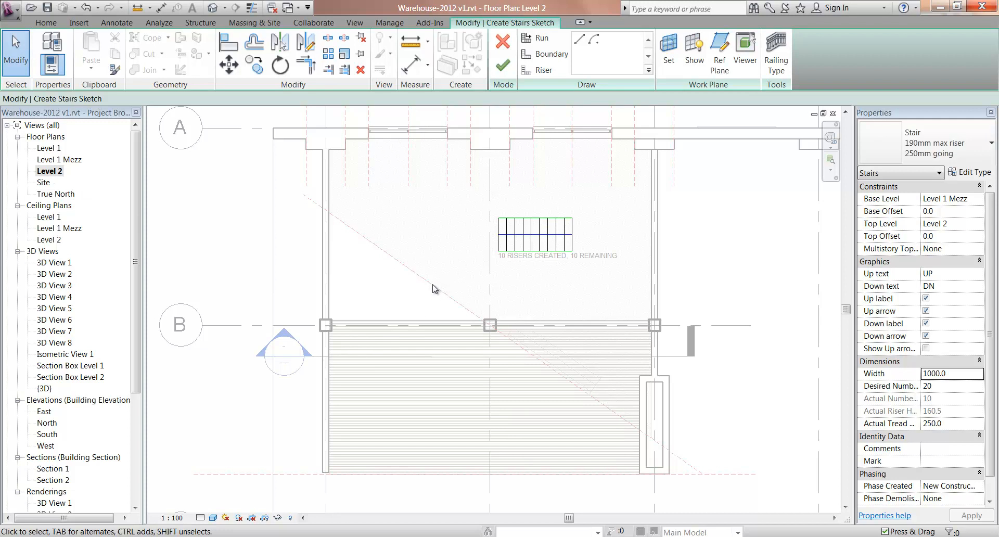
{"action": "scroll", "coordinate": [440, 290], "scroll_direction": "up", "scroll_amount": 5}
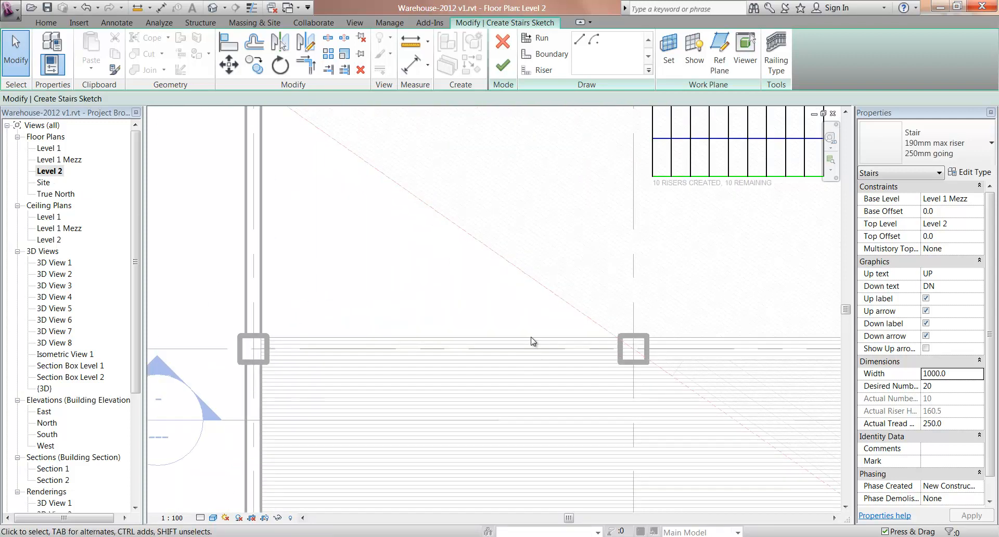
{"action": "scroll", "coordinate": [505, 241], "scroll_direction": "down", "scroll_amount": 3}
{"action": "middle_click_drag", "start_coordinate": [505, 241], "coordinate": [587, 265]}
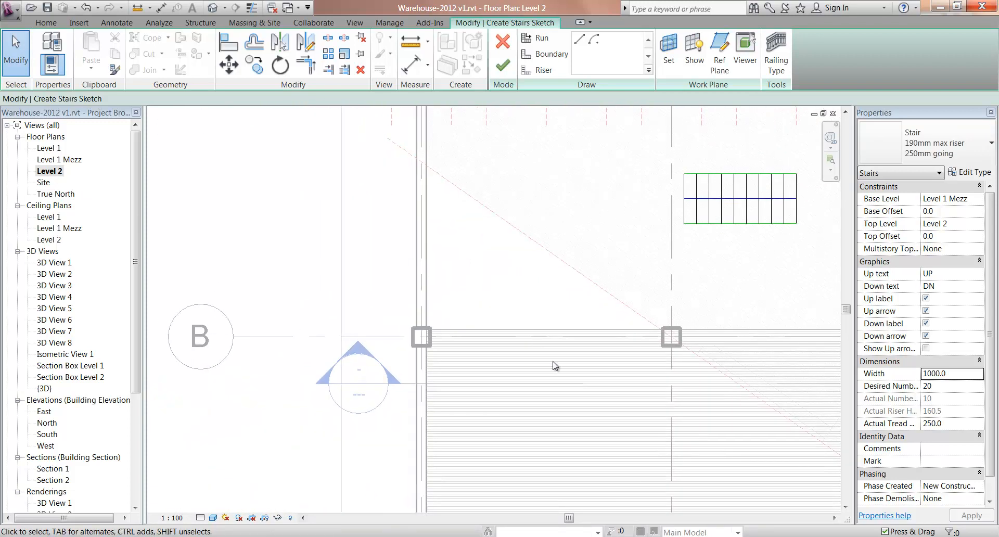
{"action": "middle_click_drag", "start_coordinate": [513, 334], "coordinate": [587, 296]}
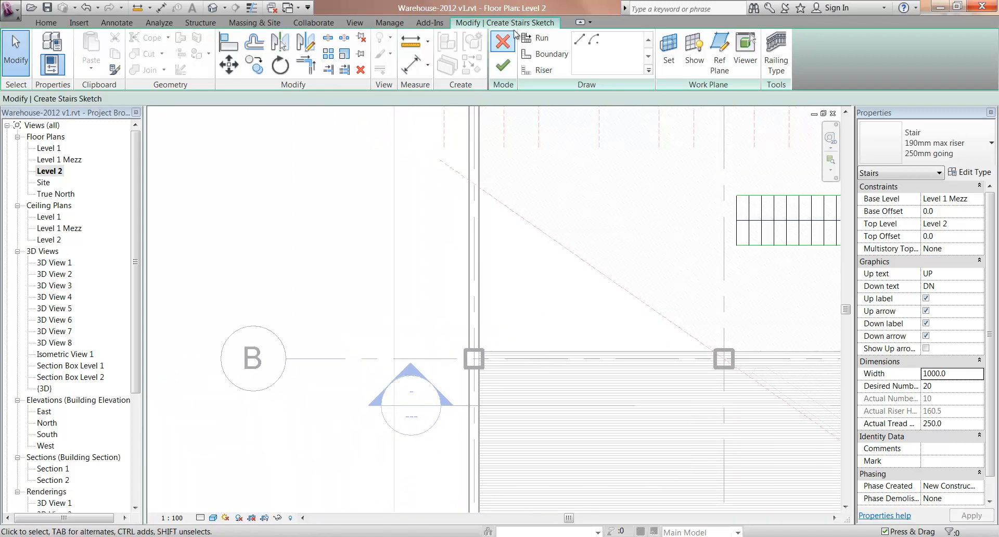
Step: Keep the stair's base level at Level 1 Mezz and sketch a second, vertical run of 10 risers, 2250 mm long, down across the Level 2 floor edge
{"action": "left_click", "coordinate": [533, 39]}
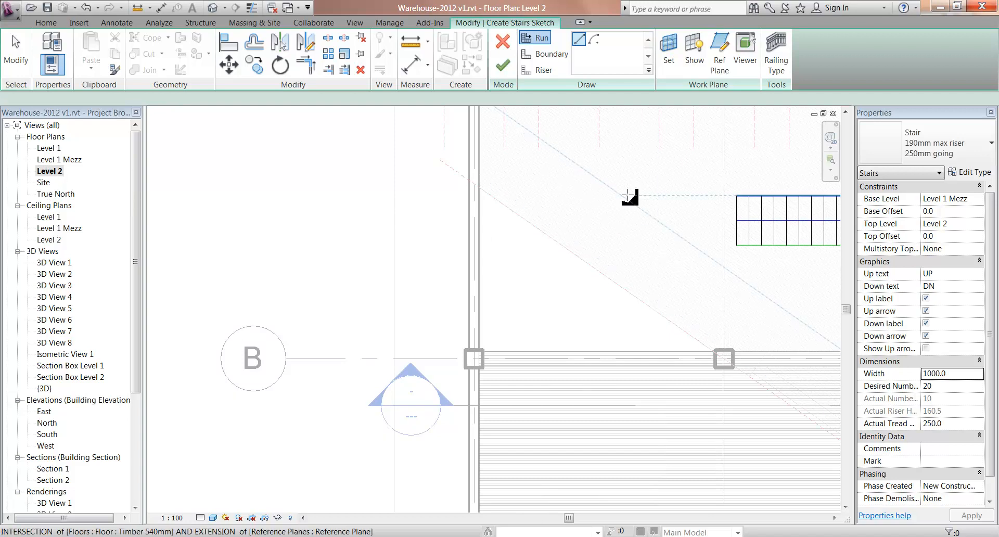
{"action": "left_click", "coordinate": [967, 199]}
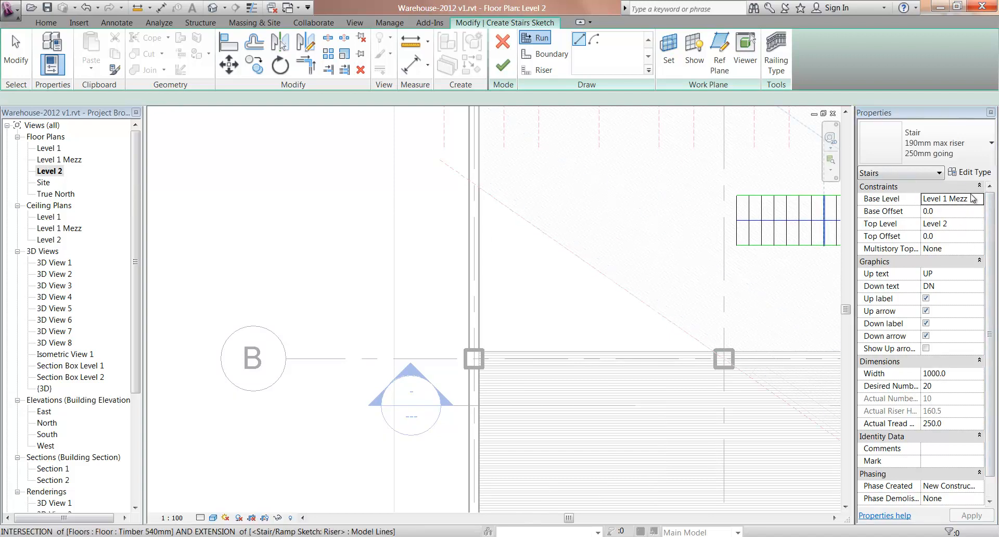
{"action": "left_click", "coordinate": [956, 199]}
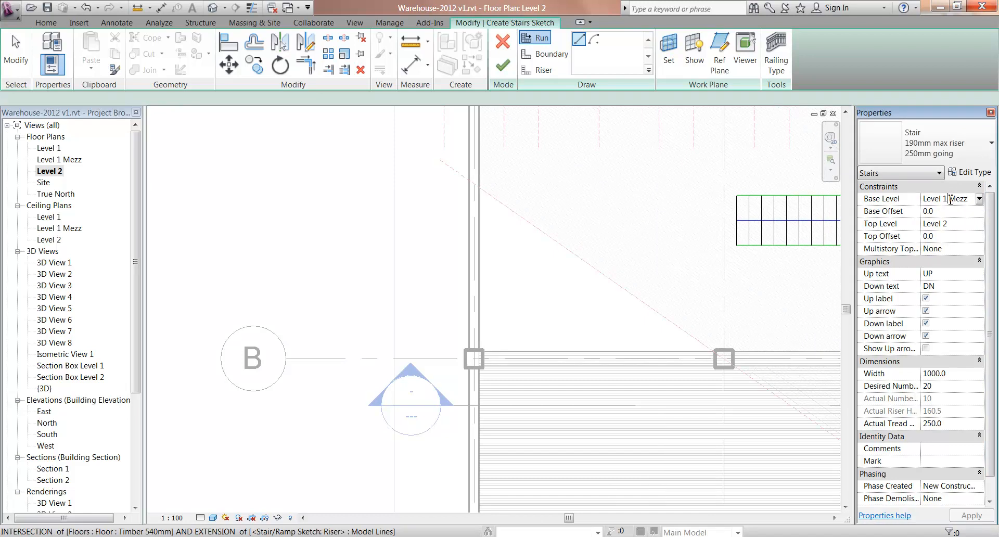
{"action": "left_click", "coordinate": [979, 199]}
{"action": "left_click", "coordinate": [958, 204]}
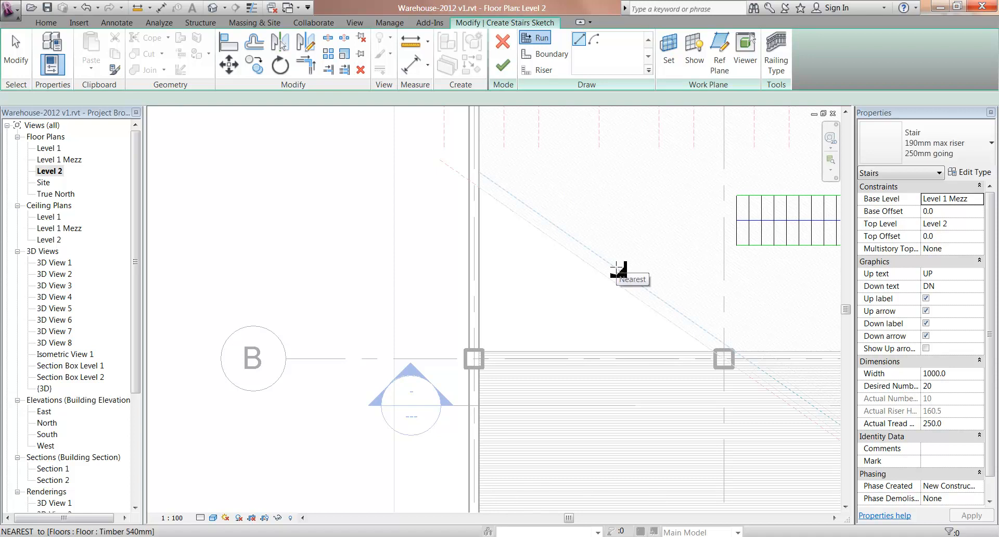
{"action": "middle_click_drag", "start_coordinate": [617, 254], "coordinate": [568, 272]}
{"action": "scroll", "coordinate": [567, 283], "scroll_direction": "up", "scroll_amount": 1}
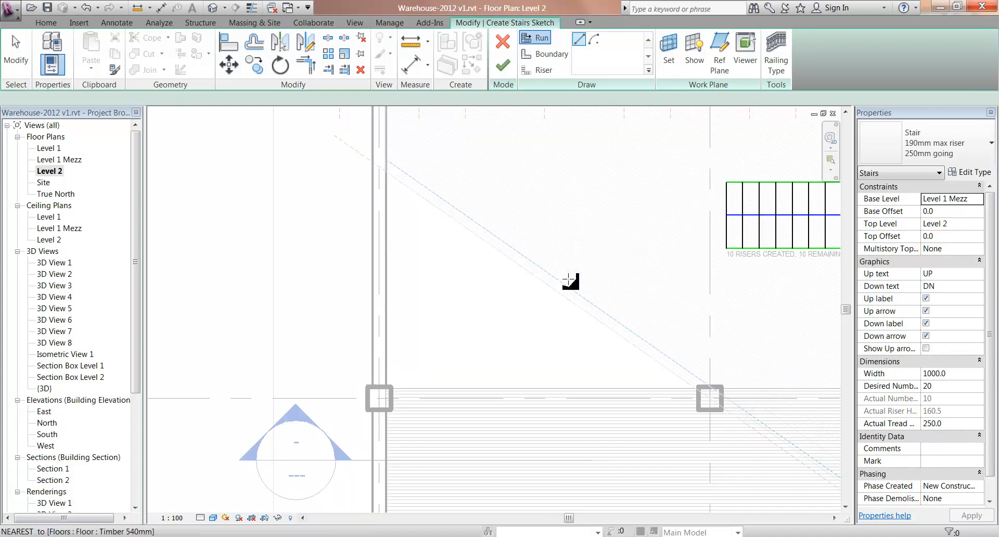
{"action": "left_click", "coordinate": [633, 278]}
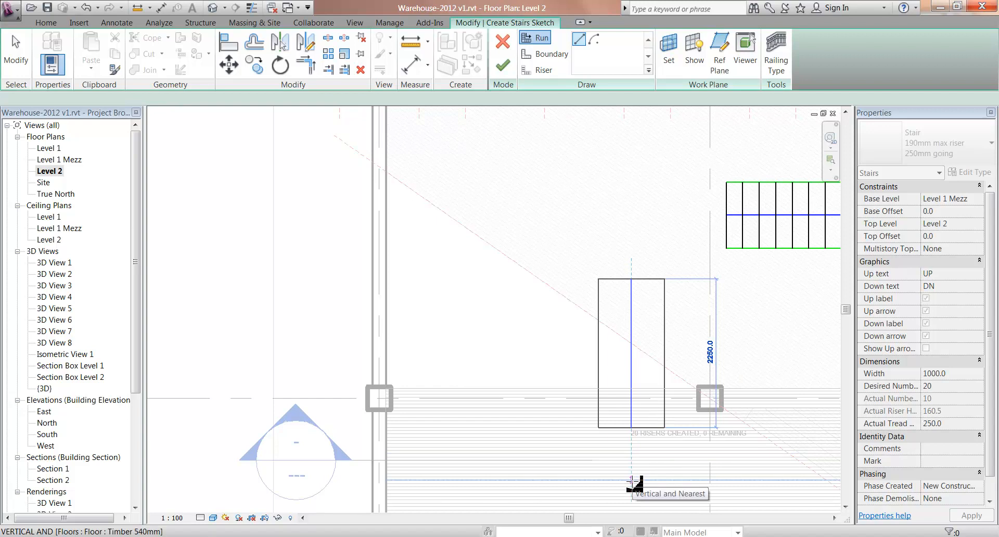
{"action": "left_click", "coordinate": [633, 483]}
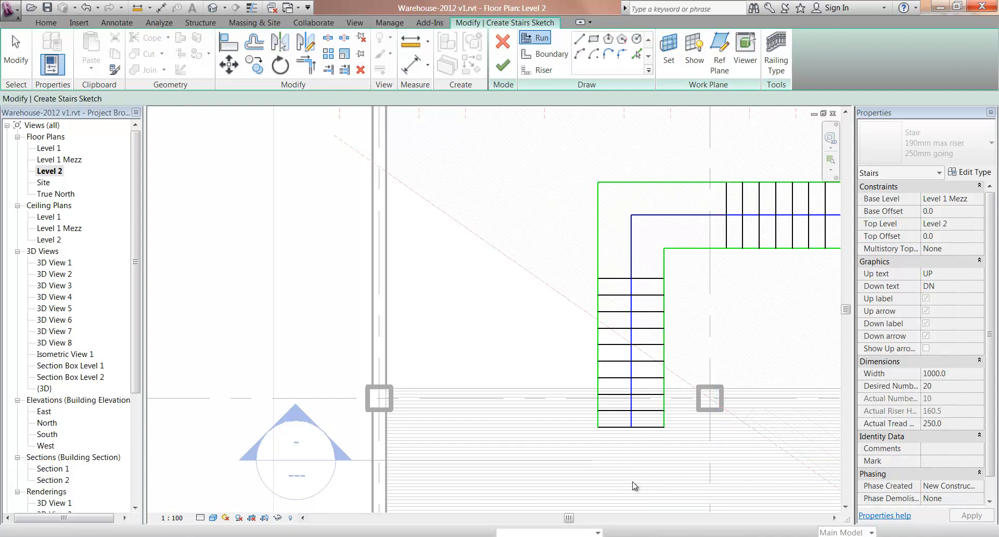
{"action": "key", "text": "Escape"}
{"action": "key", "text": "Escape"}
Step: Move the whole stair sketch by the lower run's outer bottom corner onto the Level 2 floor edge at the column on grid B by the wall
{"action": "scroll", "coordinate": [516, 290], "scroll_direction": "down", "scroll_amount": 1}
{"action": "middle_click_drag", "start_coordinate": [521, 293], "coordinate": [505, 276]}
{"action": "scroll", "coordinate": [491, 197], "scroll_direction": "down", "scroll_amount": 1}
{"action": "middle_click_drag", "start_coordinate": [493, 214], "coordinate": [460, 305]}
{"action": "middle_click_drag", "start_coordinate": [480, 374], "coordinate": [507, 283]}
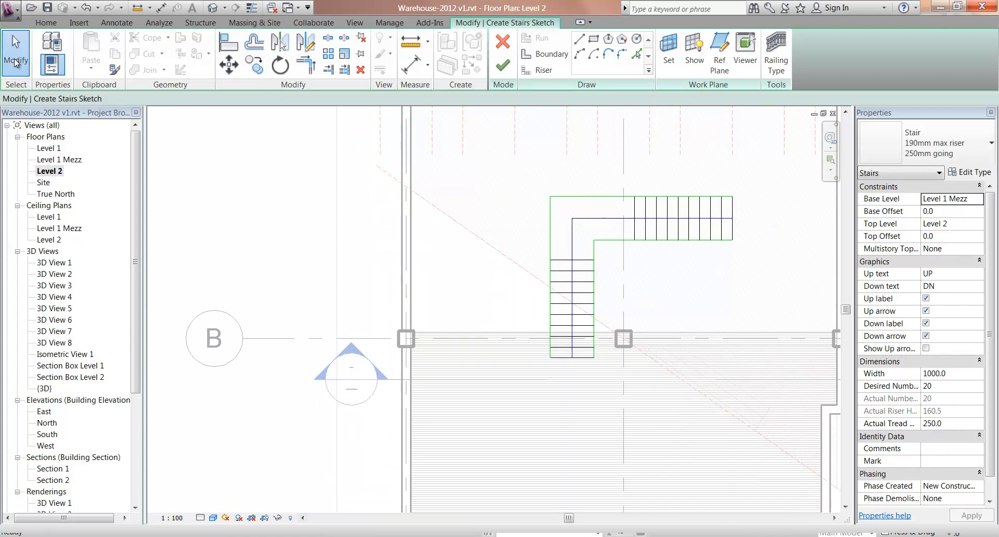
{"action": "left_click", "coordinate": [22, 52]}
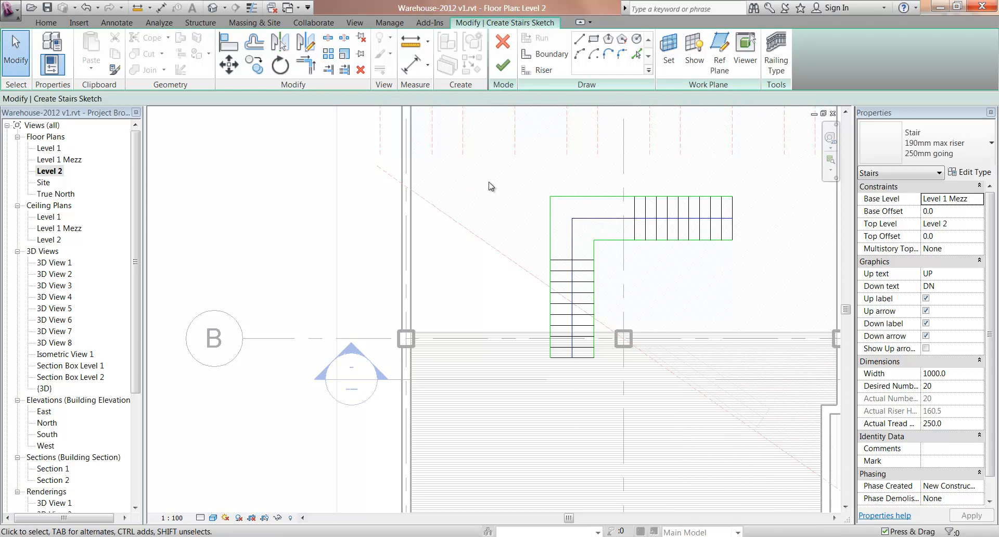
{"action": "left_click_drag", "start_coordinate": [533, 183], "coordinate": [786, 399]}
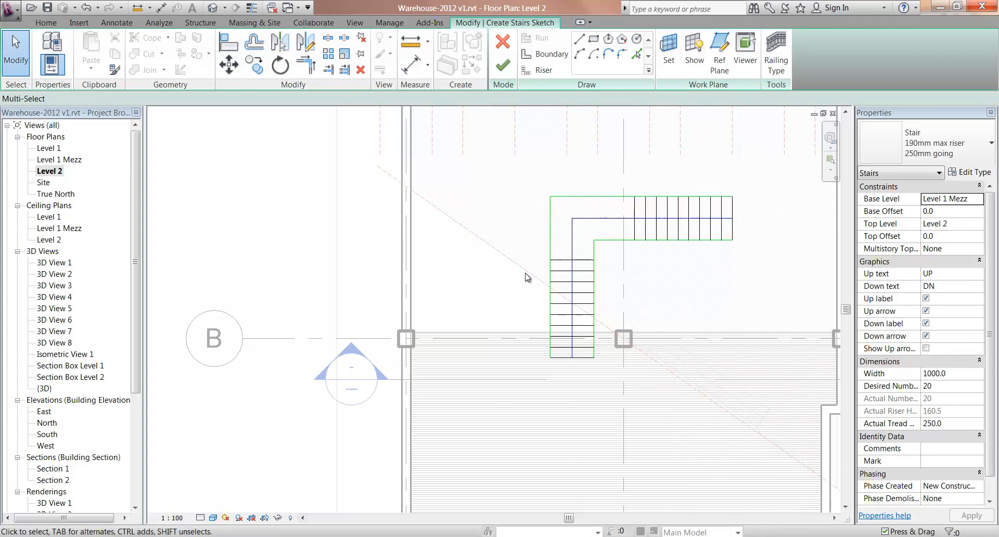
{"action": "middle_click_drag", "start_coordinate": [582, 322], "coordinate": [594, 344]}
{"action": "scroll", "coordinate": [582, 377], "scroll_direction": "up", "scroll_amount": 1}
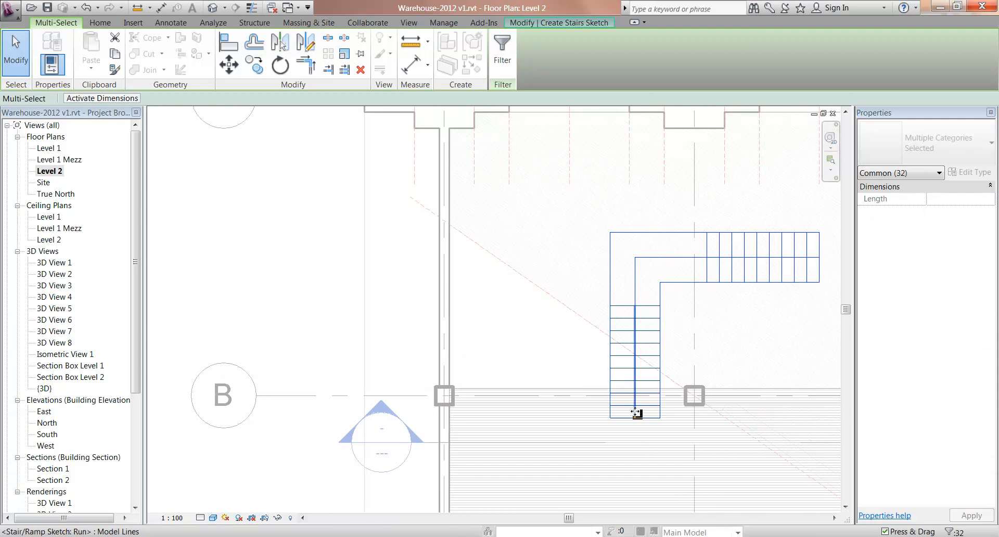
{"action": "left_click", "coordinate": [229, 65]}
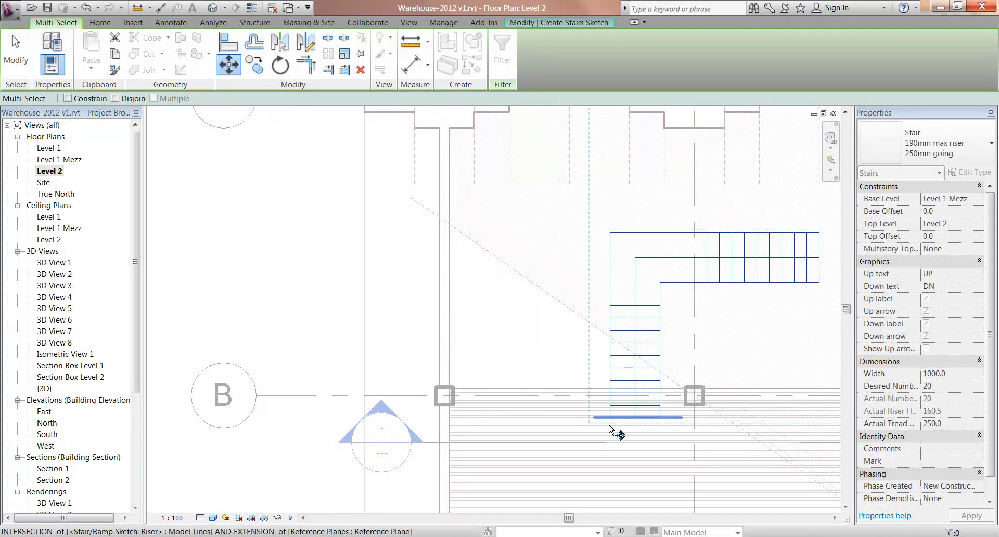
{"action": "scroll", "coordinate": [612, 430], "scroll_direction": "up", "scroll_amount": 5}
{"action": "left_click", "coordinate": [579, 411]}
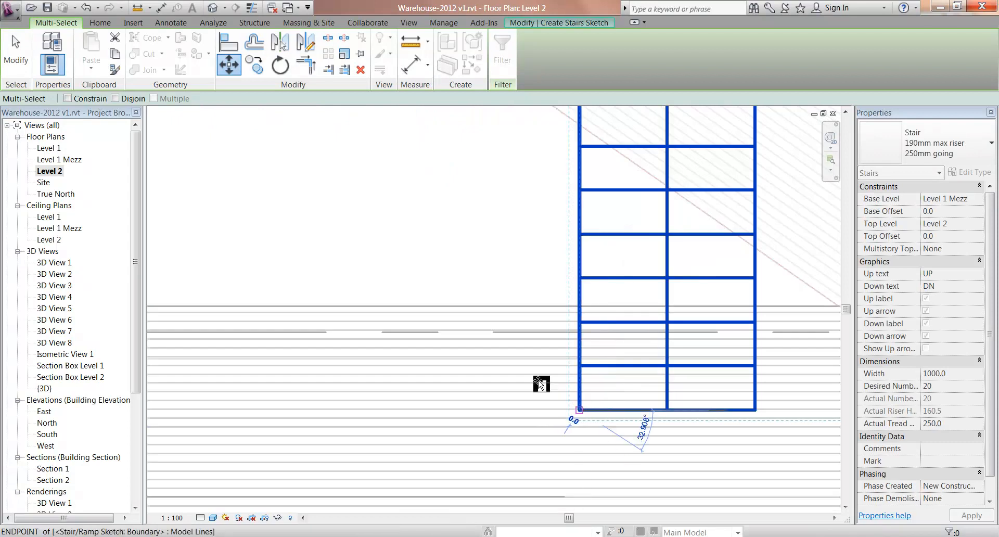
{"action": "scroll", "coordinate": [437, 317], "scroll_direction": "down", "scroll_amount": 1}
{"action": "middle_click_drag", "start_coordinate": [410, 315], "coordinate": [637, 315]}
{"action": "middle_click_drag", "start_coordinate": [253, 352], "coordinate": [436, 358]}
{"action": "scroll", "coordinate": [497, 313], "scroll_direction": "up", "scroll_amount": 3}
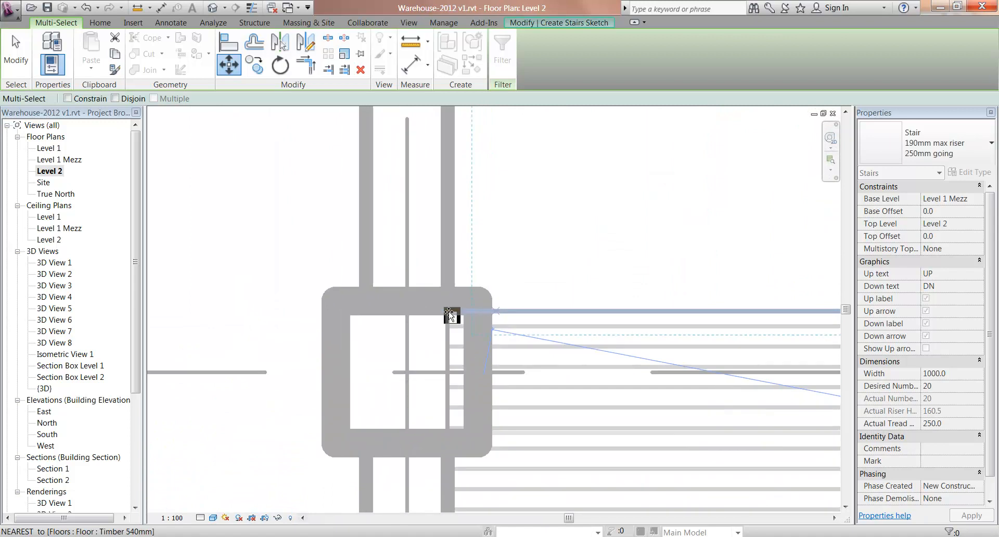
{"action": "scroll", "coordinate": [495, 316], "scroll_direction": "up", "scroll_amount": 1}
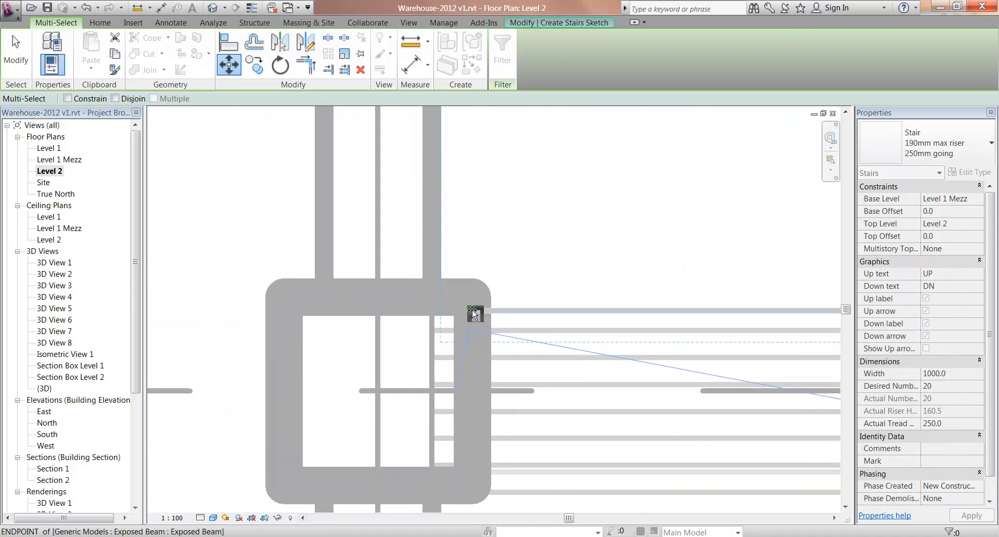
{"action": "left_click", "coordinate": [473, 312]}
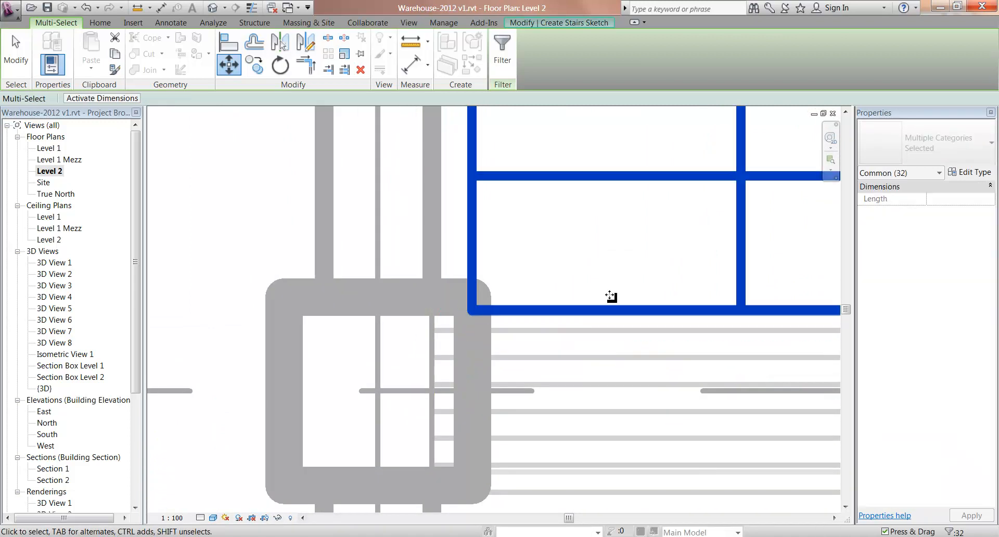
{"action": "scroll", "coordinate": [606, 297], "scroll_direction": "down", "scroll_amount": 5}
{"action": "mouse_move", "coordinate": [565, 337]}
{"action": "middle_mouse_down"}
{"action": "mouse_move", "coordinate": [515, 408]}
{"action": "mouse_move", "coordinate": [462, 385]}
{"action": "middle_mouse_up"}
{"action": "scroll", "coordinate": [502, 351], "scroll_direction": "up", "scroll_amount": 1}
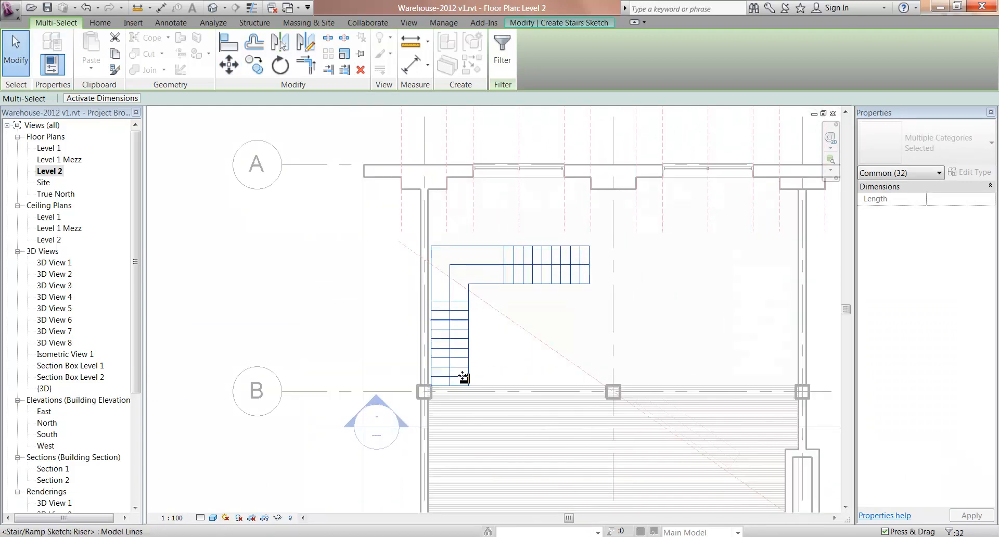
{"action": "middle_click_drag", "start_coordinate": [553, 359], "coordinate": [561, 364]}
{"action": "scroll", "coordinate": [554, 359], "scroll_direction": "up", "scroll_amount": 2}
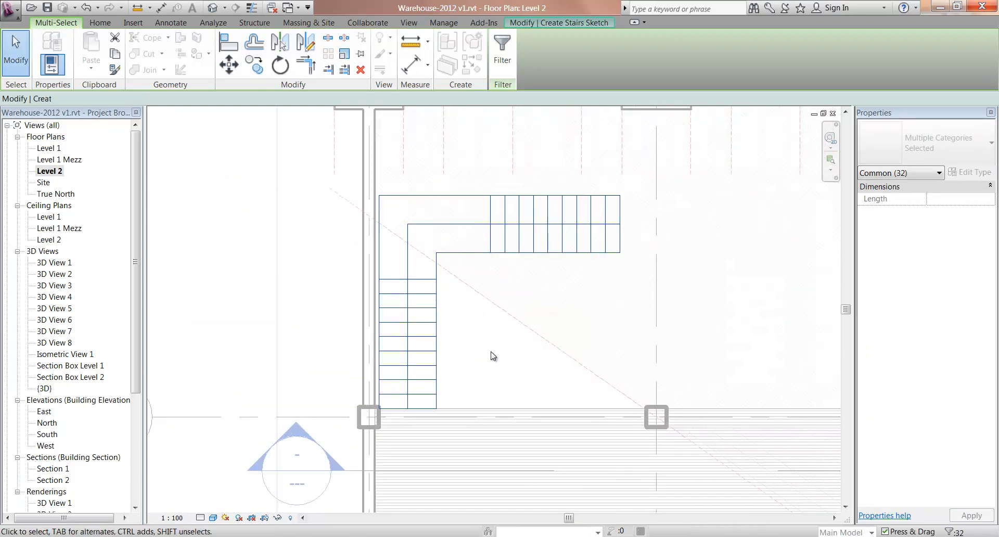
{"action": "key", "text": "Escape"}
Step: Nudge the upper run's risers, boundary and run lines towards the wall, leaving the landing's outer boundary about 1337 mm long
{"action": "middle_click_drag", "start_coordinate": [562, 367], "coordinate": [505, 451]}
{"action": "scroll", "coordinate": [489, 420], "scroll_direction": "up", "scroll_amount": 1}
{"action": "middle_click_drag", "start_coordinate": [399, 235], "coordinate": [414, 226]}
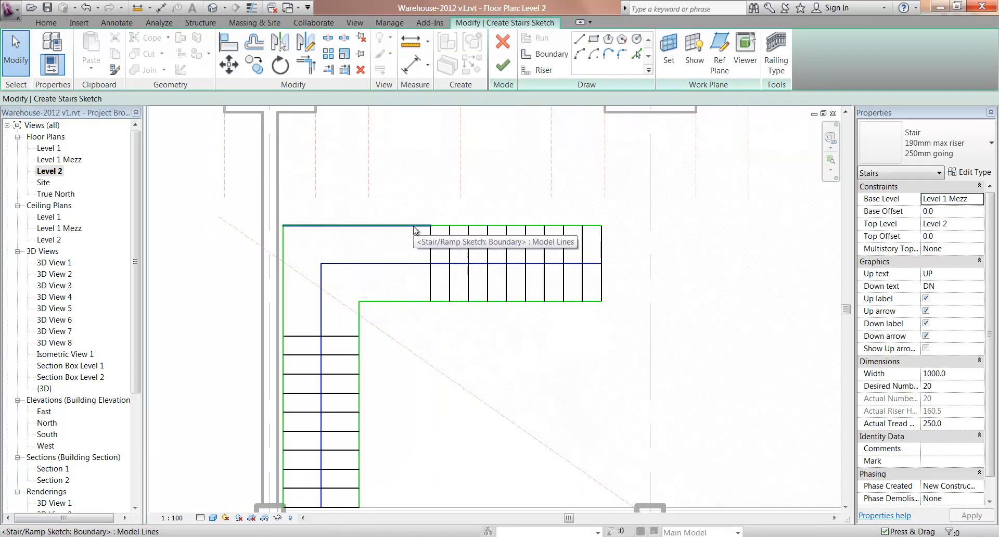
{"action": "left_click_drag", "start_coordinate": [414, 197], "coordinate": [643, 347]}
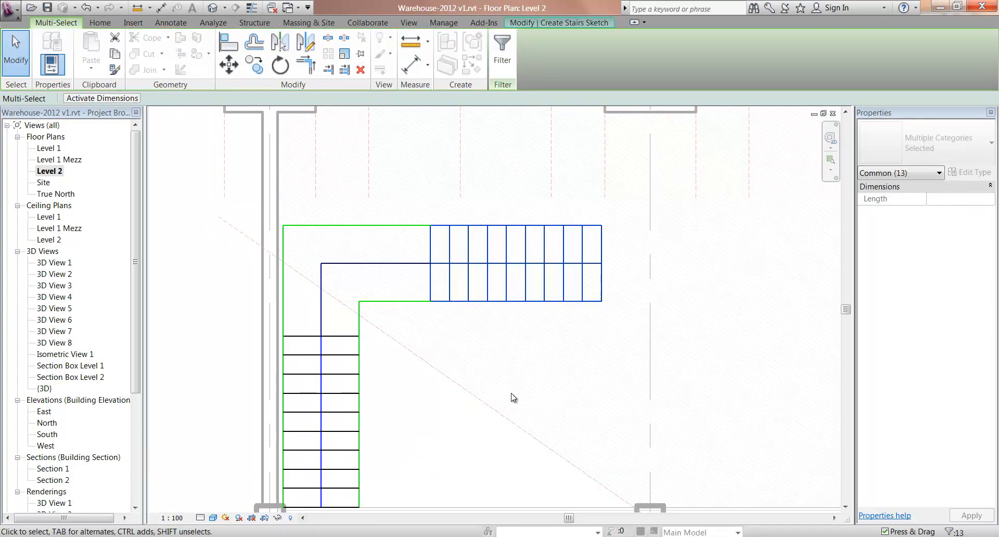
{"action": "key", "text": "Left"}
{"action": "key", "text": "Left"}
{"action": "key", "text": "Left"}
{"action": "key", "text": "Left"}
{"action": "key", "text": "Left"}
{"action": "key", "text": "Left"}
{"action": "key", "text": "Left"}
{"action": "key", "text": "Left"}
{"action": "key", "text": "Left"}
{"action": "key", "text": "Left"}
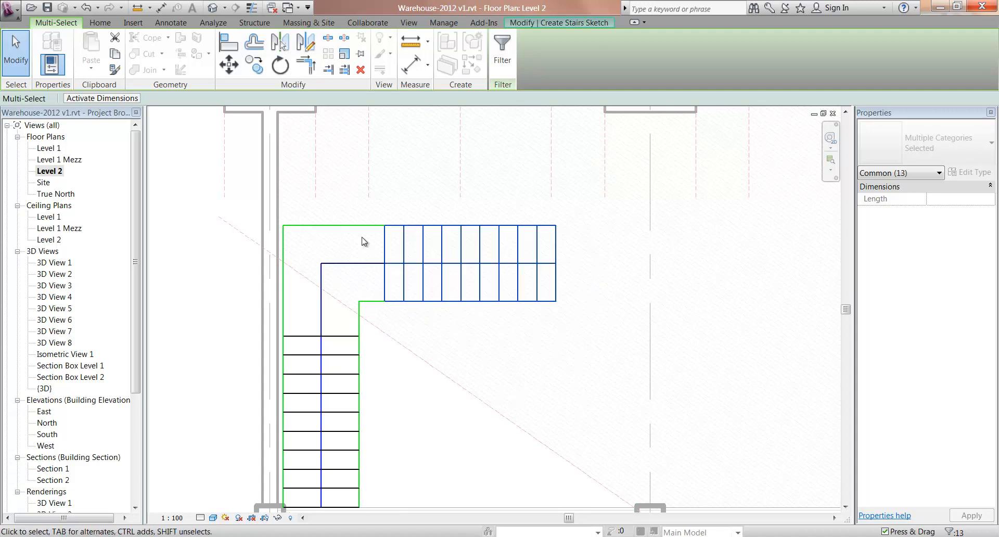
{"action": "left_click", "coordinate": [495, 352]}
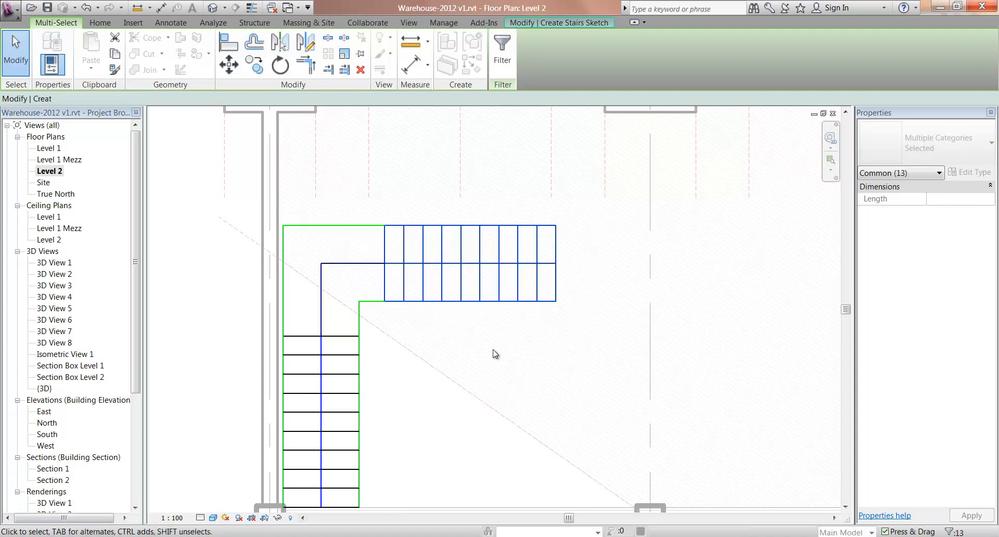
Step: Examine the upper run's end riser, outer boundary line and the landing's run line in the stair sketch
{"action": "mouse_move", "coordinate": [486, 339]}
{"action": "middle_mouse_down"}
{"action": "mouse_move", "coordinate": [559, 295]}
{"action": "mouse_move", "coordinate": [537, 292]}
{"action": "middle_mouse_up"}
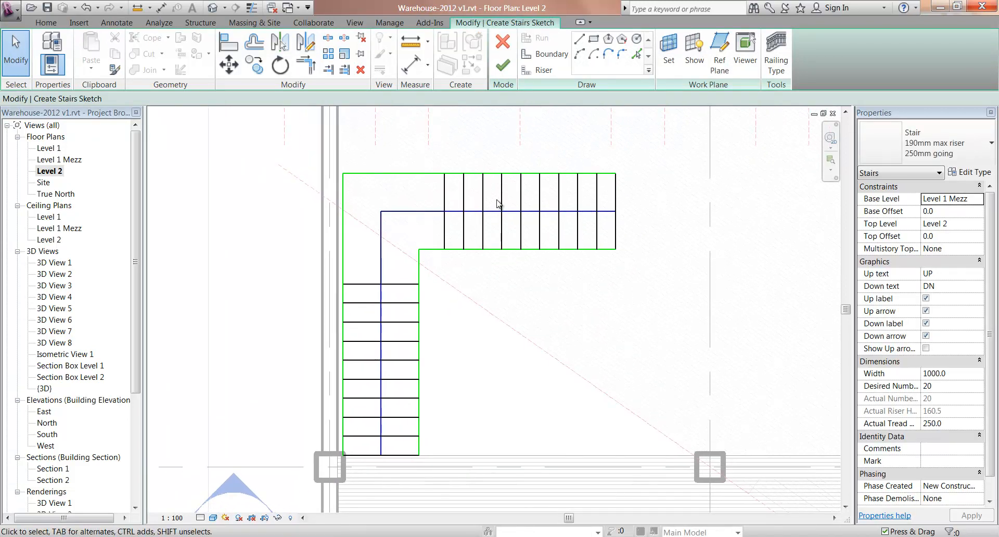
{"action": "left_click", "coordinate": [619, 191]}
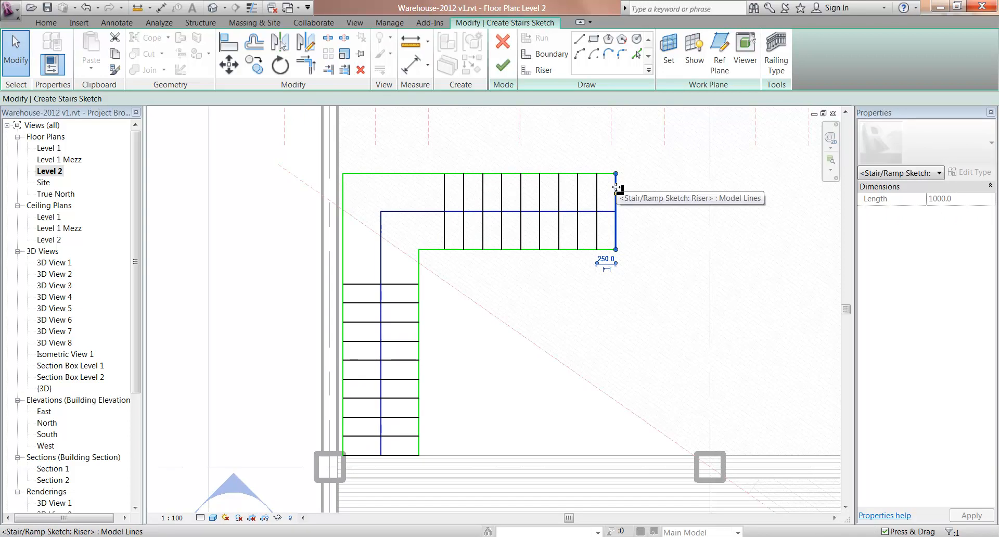
{"action": "left_click", "coordinate": [588, 174]}
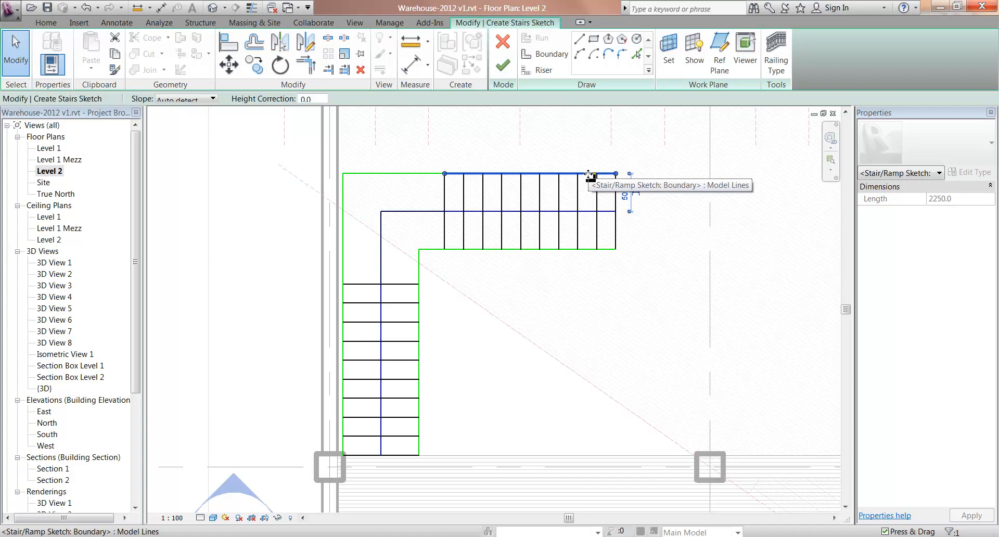
{"action": "left_click", "coordinate": [434, 212]}
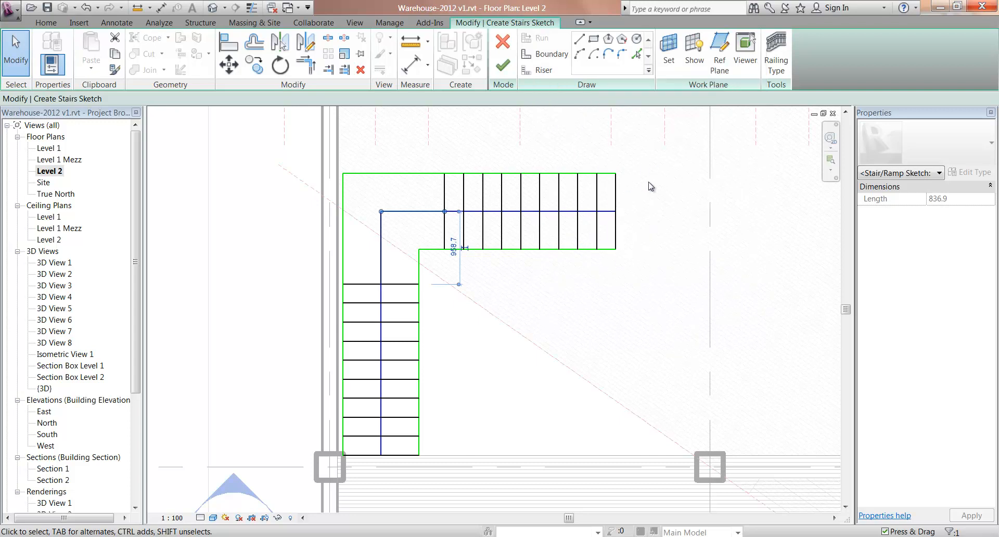
{"action": "left_click", "coordinate": [616, 192]}
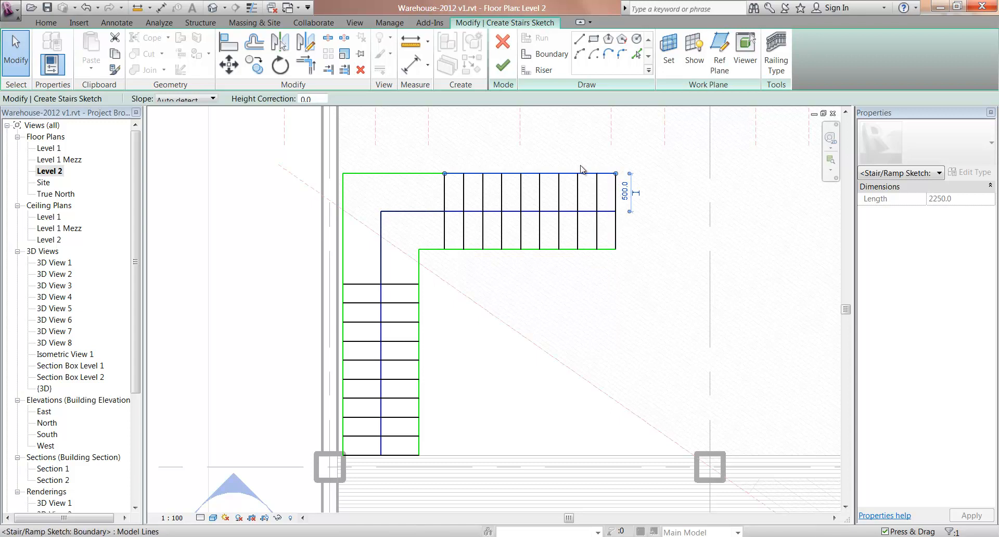
{"action": "left_click", "coordinate": [535, 345]}
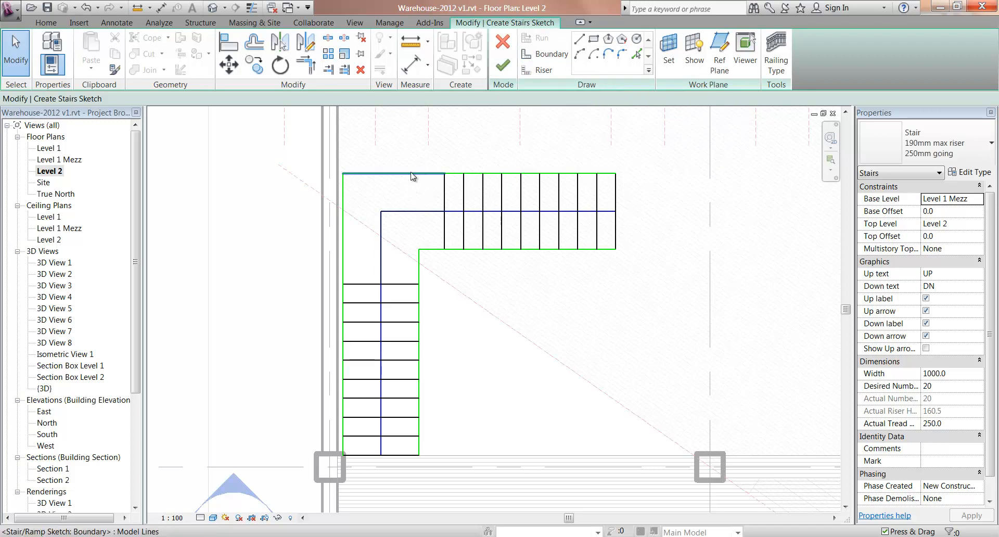
Step: Check how the green boundary lines are split into separate segments at the landing and along both runs
{"action": "left_click", "coordinate": [397, 174]}
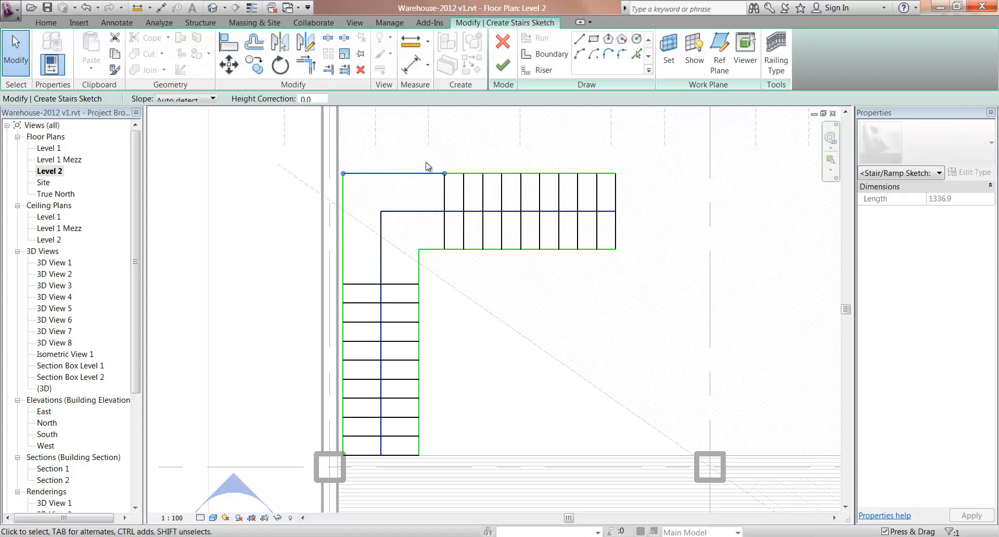
{"action": "left_click", "coordinate": [456, 173]}
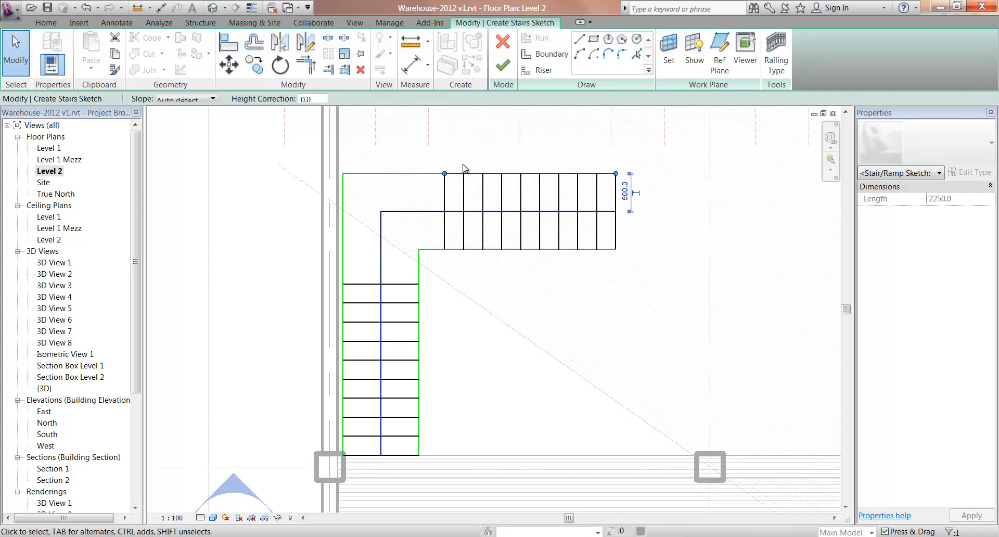
{"action": "left_click", "coordinate": [453, 250]}
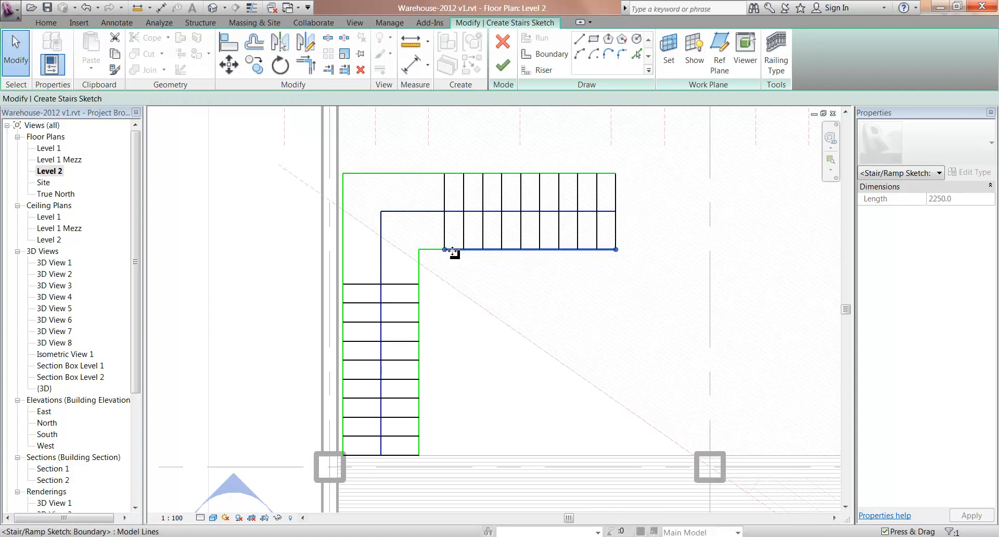
{"action": "left_click", "coordinate": [392, 178]}
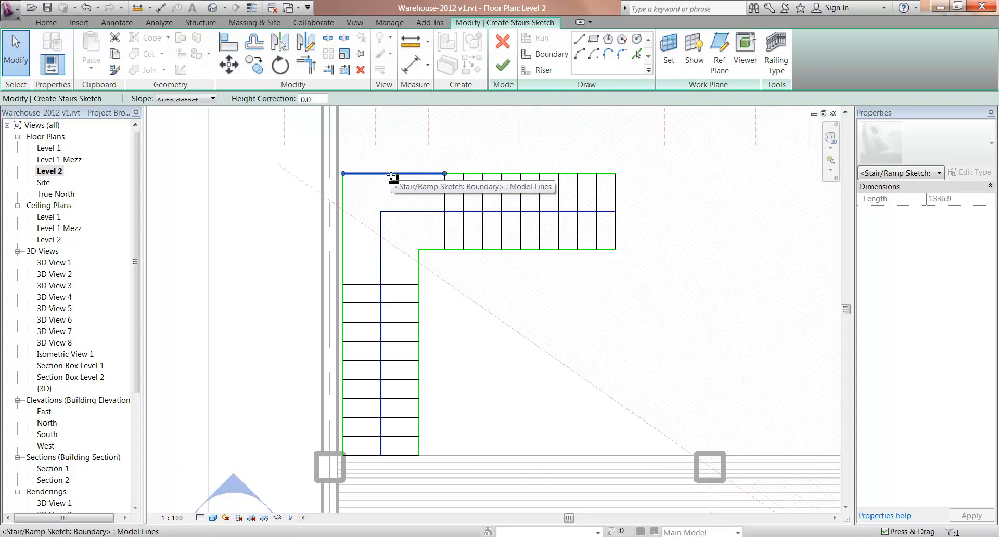
{"action": "left_click", "coordinate": [344, 206]}
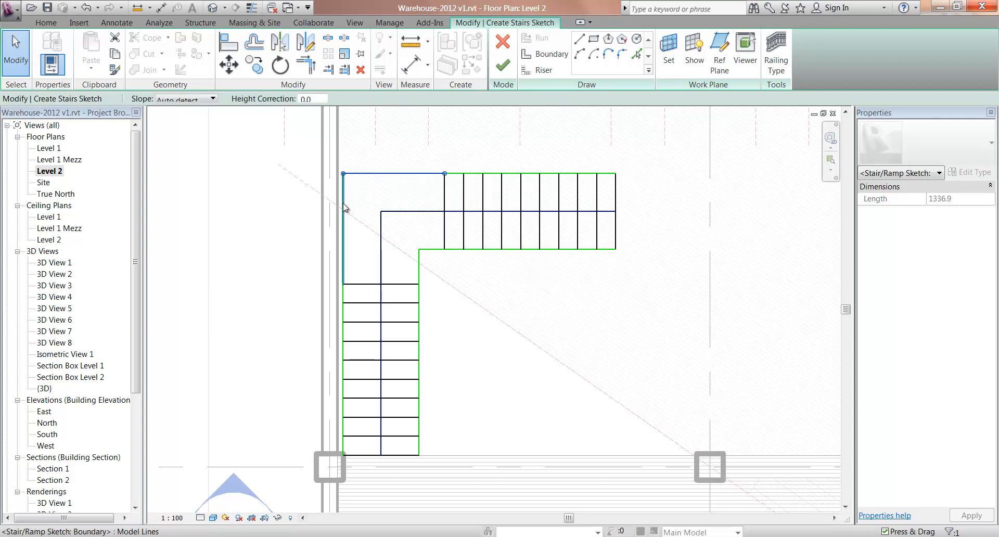
{"action": "left_click", "coordinate": [346, 300]}
{"action": "left_click", "coordinate": [346, 298]}
{"action": "left_click", "coordinate": [421, 295]}
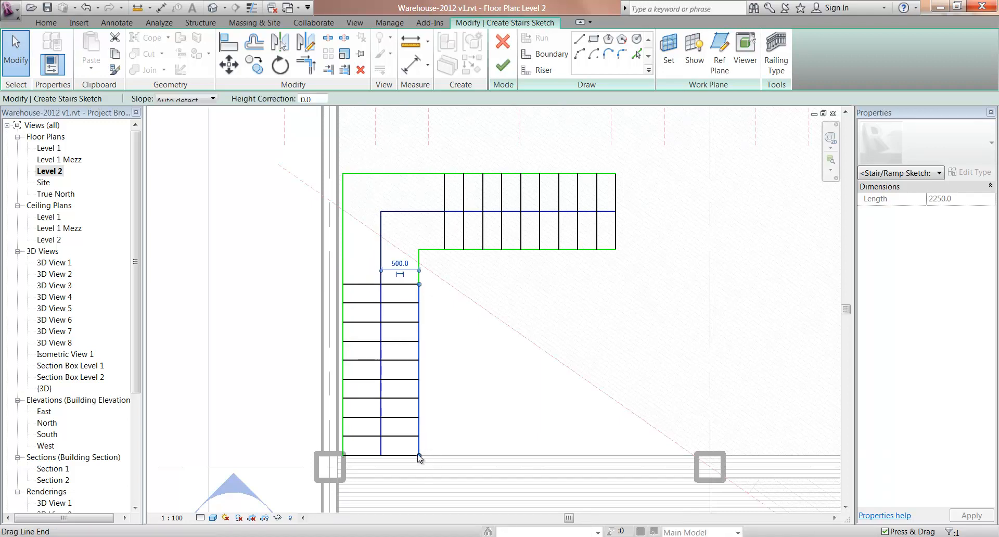
{"action": "left_click", "coordinate": [468, 392]}
Step: Finish the stair sketch and inspect the stair's landing, runs and railings in the Section Box Level 2 3D view
{"action": "left_click", "coordinate": [507, 73]}
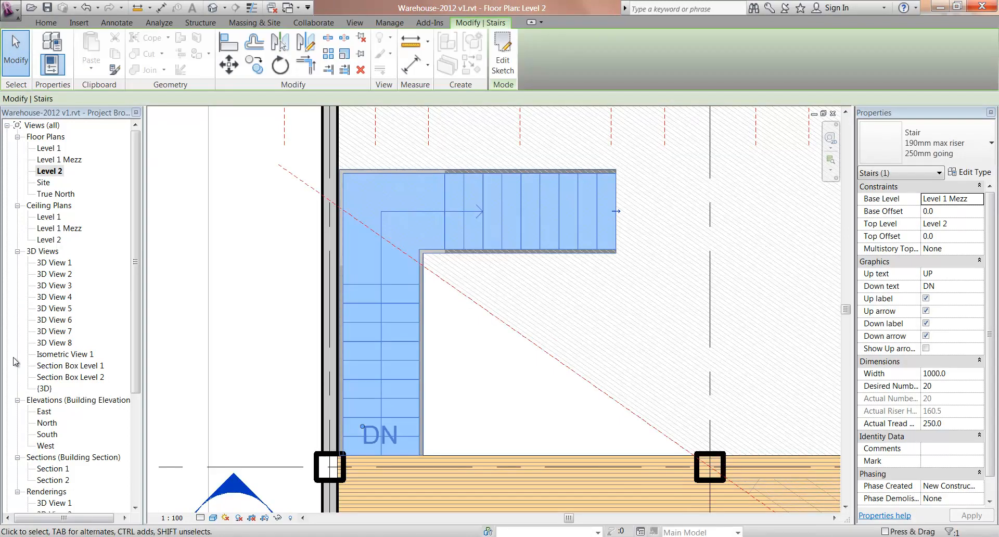
{"action": "double_click", "coordinate": [77, 378]}
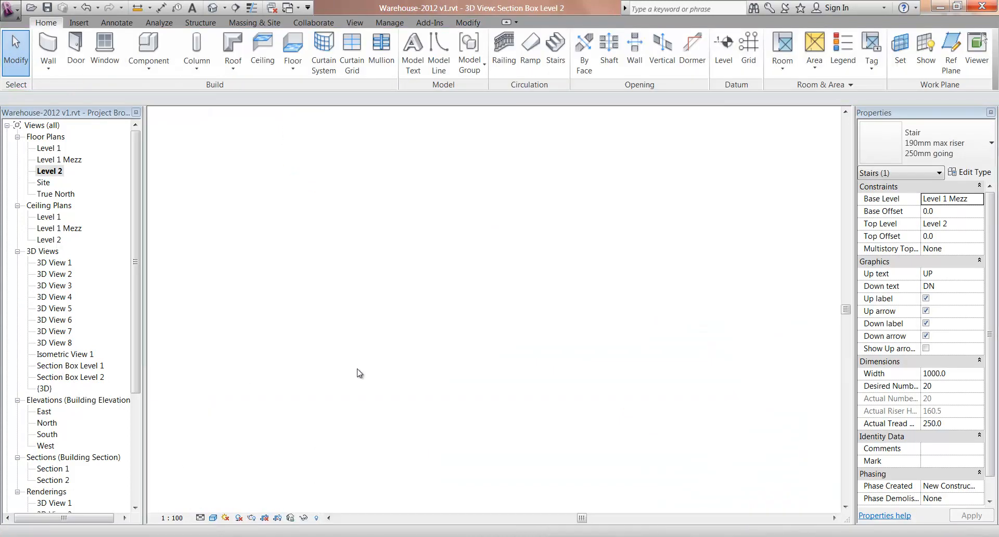
{"action": "left_click", "coordinate": [568, 337]}
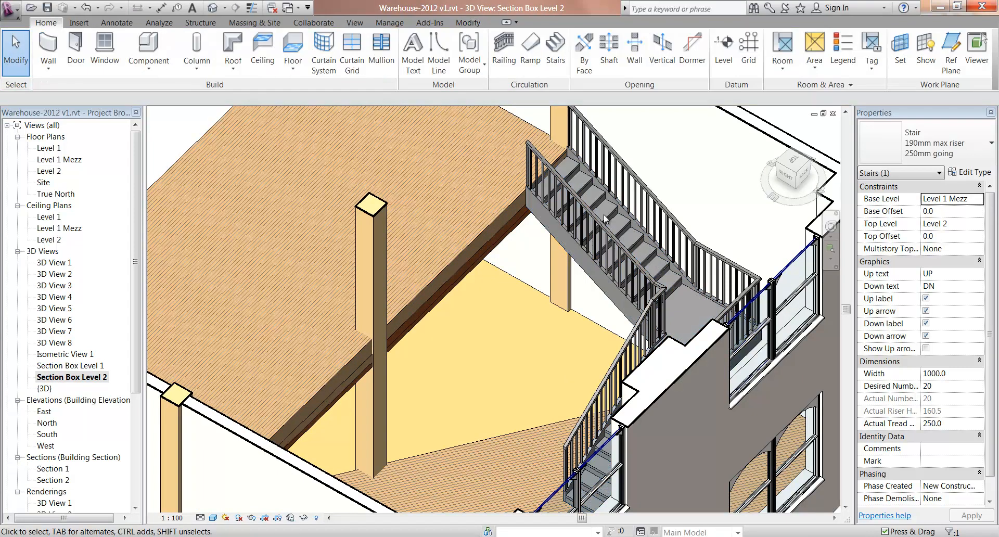
{"action": "scroll", "coordinate": [605, 219], "scroll_direction": "up", "scroll_amount": 2}
{"action": "scroll", "coordinate": [455, 195], "scroll_direction": "up", "scroll_amount": 2}
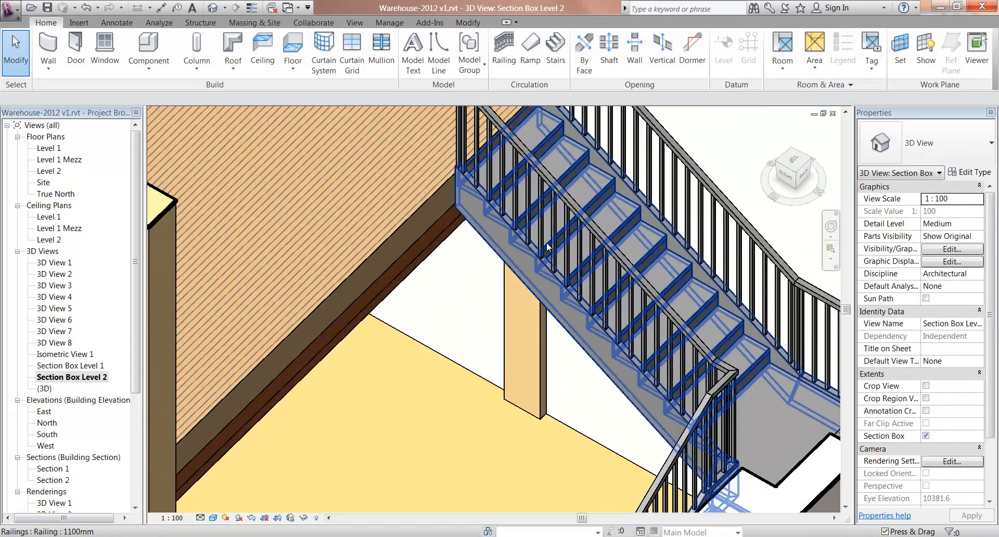
{"action": "middle_click_drag", "start_coordinate": [456, 193], "coordinate": [712, 343]}
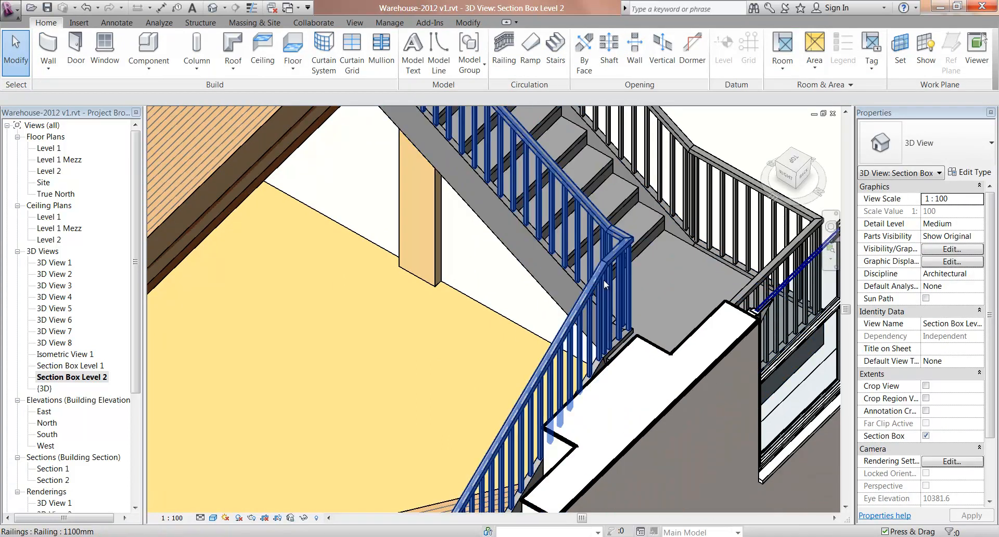
{"action": "left_click", "coordinate": [651, 239]}
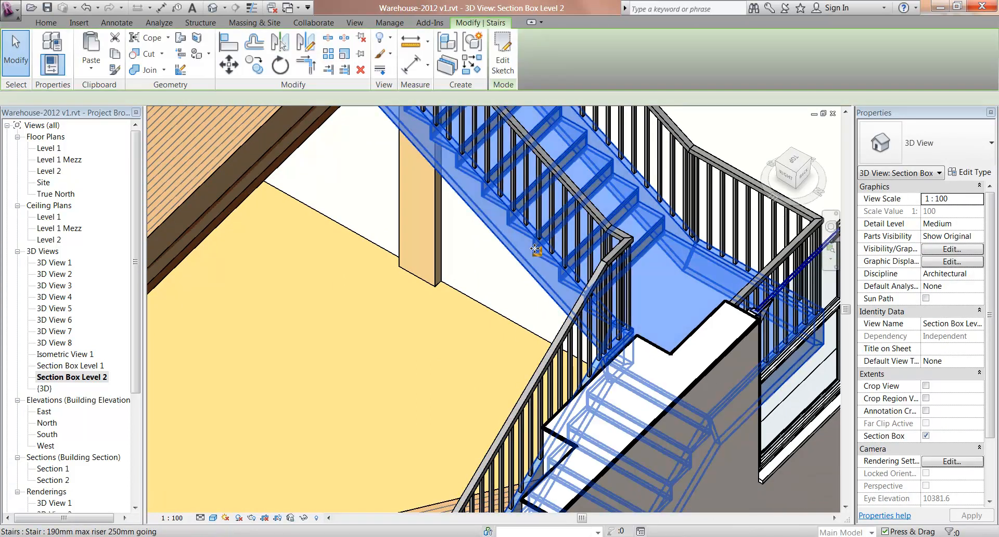
Step: Delete the stair running from Level 1 Mezz to Level 2 in the Section Box Level 2 3D view
{"action": "middle_click_drag", "start_coordinate": [539, 255], "coordinate": [567, 275], "text": "shift"}
{"action": "middle_click_drag", "start_coordinate": [665, 223], "coordinate": [739, 257], "text": "shift"}
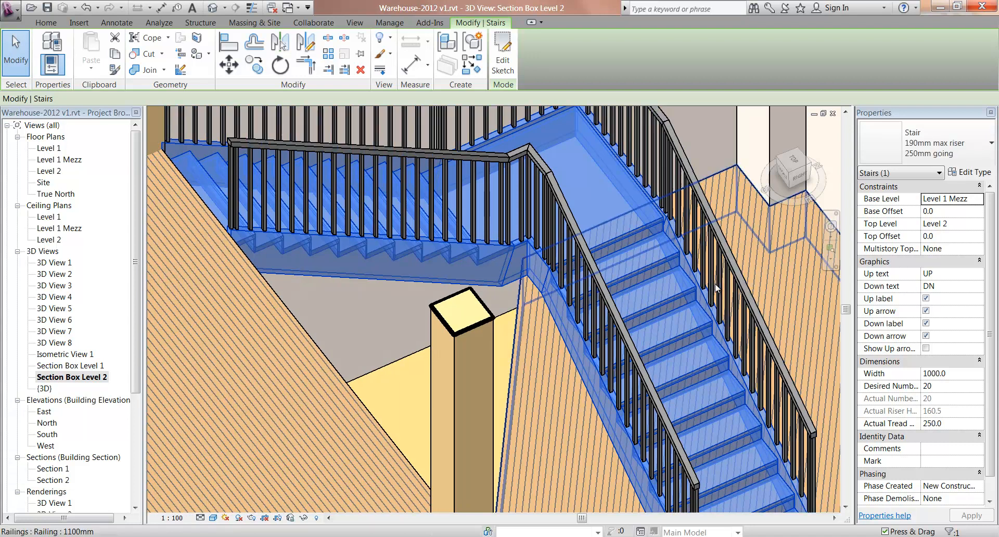
{"action": "scroll", "coordinate": [622, 257], "scroll_direction": "down", "scroll_amount": 4}
{"action": "key", "text": "Escape"}
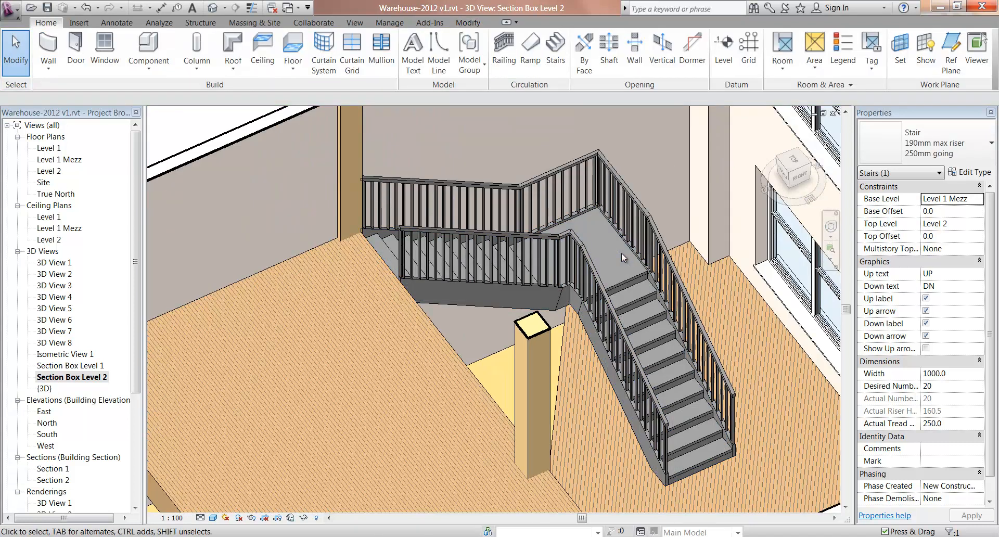
{"action": "scroll", "coordinate": [614, 259], "scroll_direction": "down", "scroll_amount": 2}
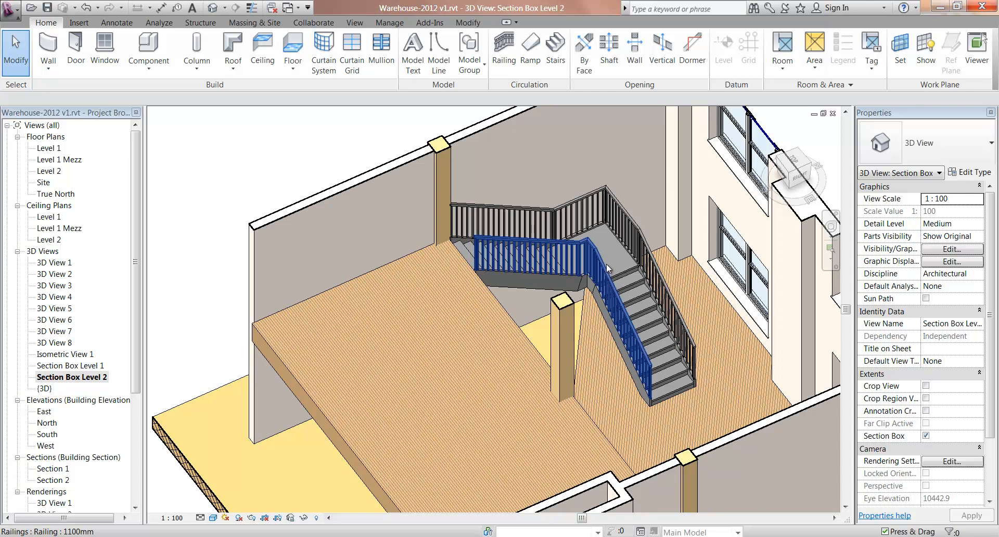
{"action": "key", "text": "Delete"}
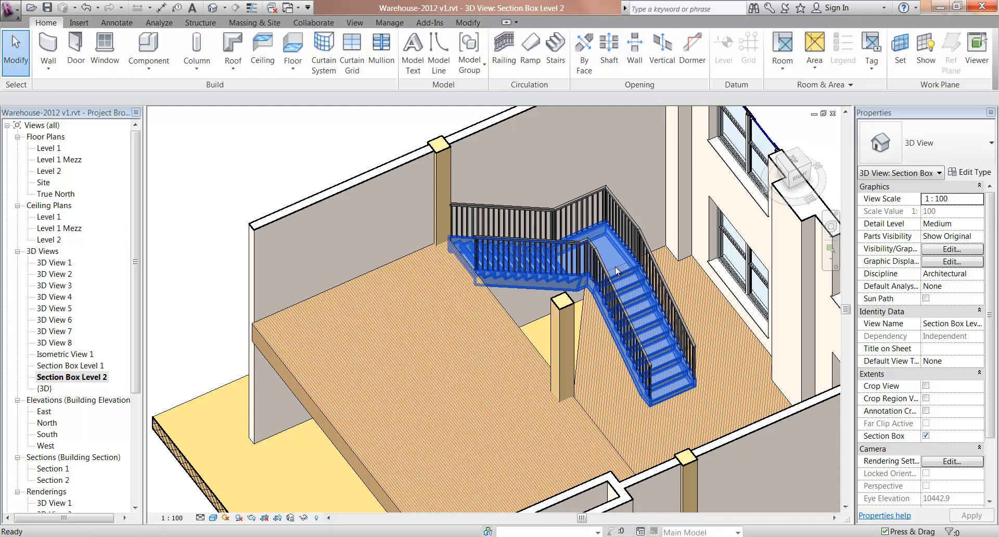
Step: Start a new stair sketch in the Level 1 Mezz floor plan, set up to draw risers as start-end-radius arcs
{"action": "double_click", "coordinate": [57, 160]}
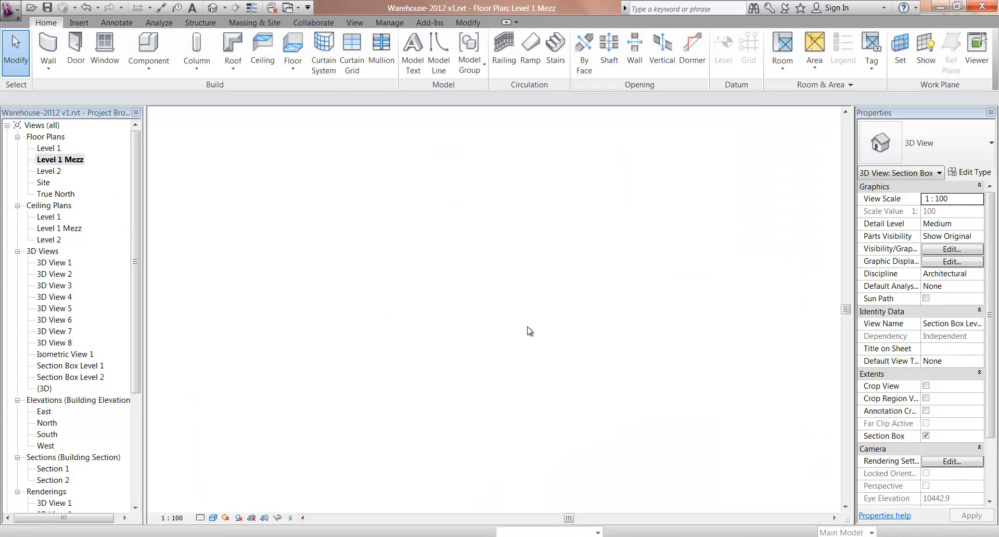
{"action": "middle_click_drag", "start_coordinate": [359, 333], "coordinate": [385, 368]}
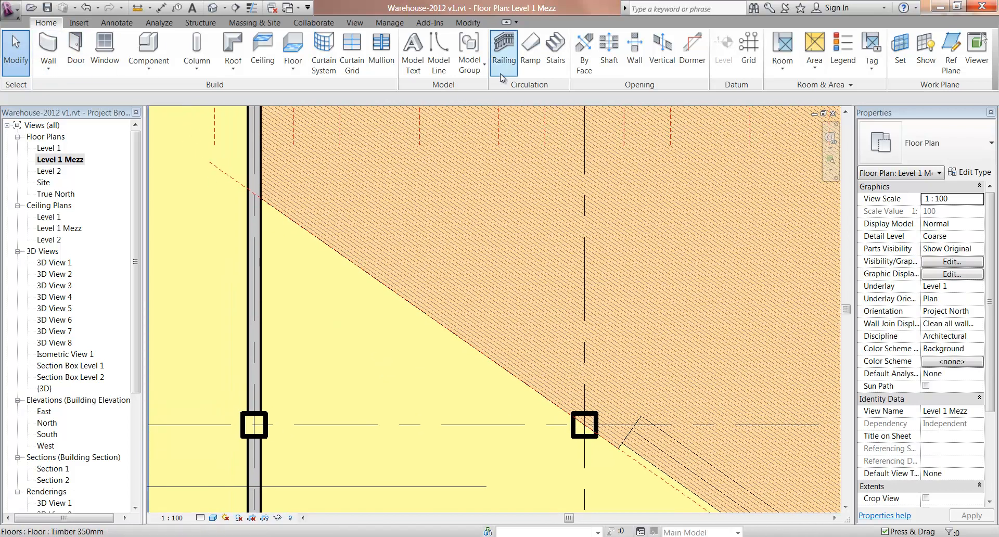
{"action": "left_click", "coordinate": [556, 49]}
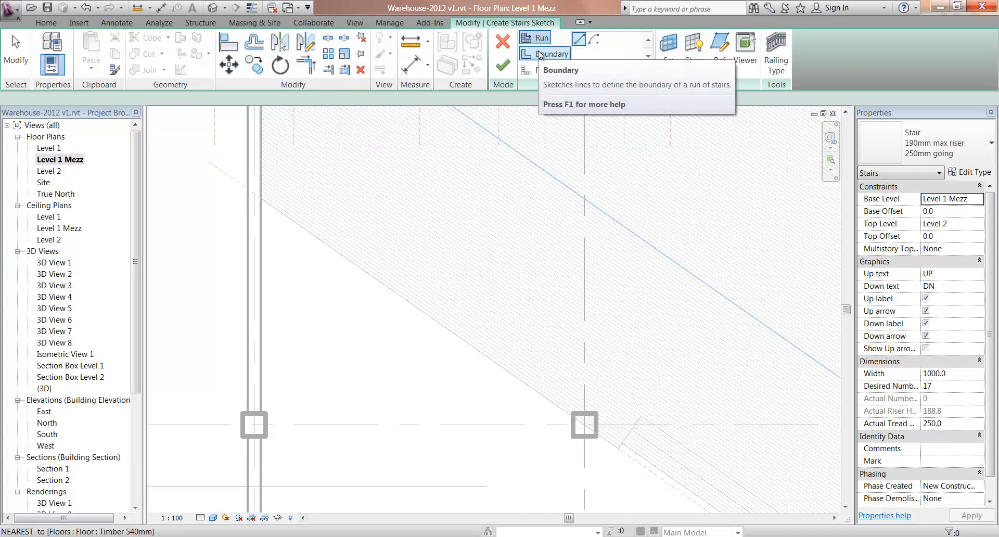
{"action": "left_click", "coordinate": [536, 57]}
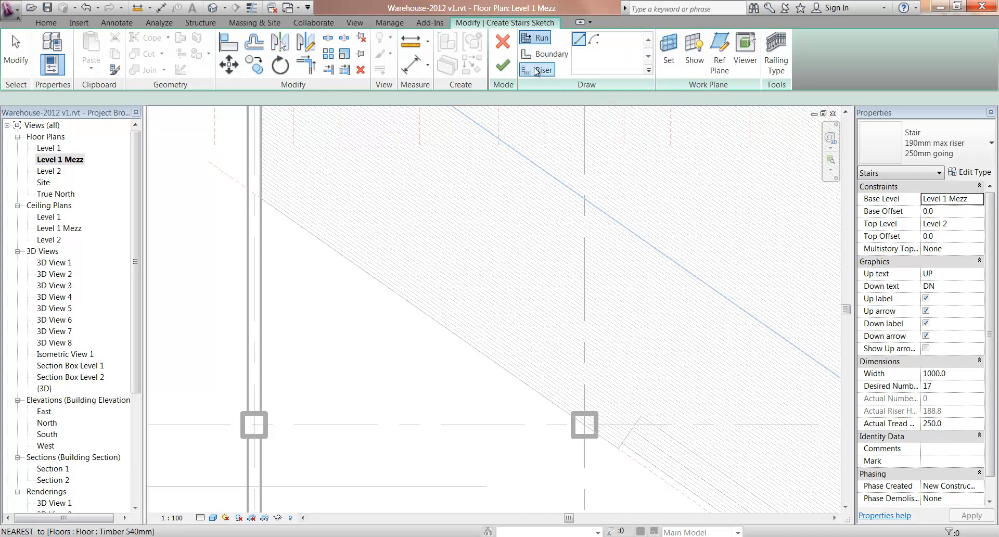
{"action": "left_click", "coordinate": [536, 71]}
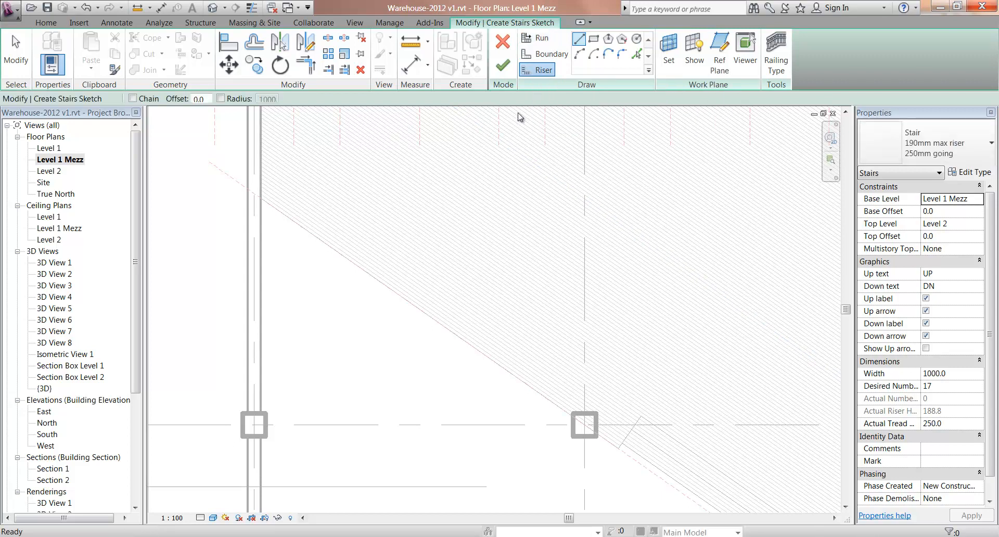
{"action": "scroll", "coordinate": [528, 357], "scroll_direction": "down", "scroll_amount": 4}
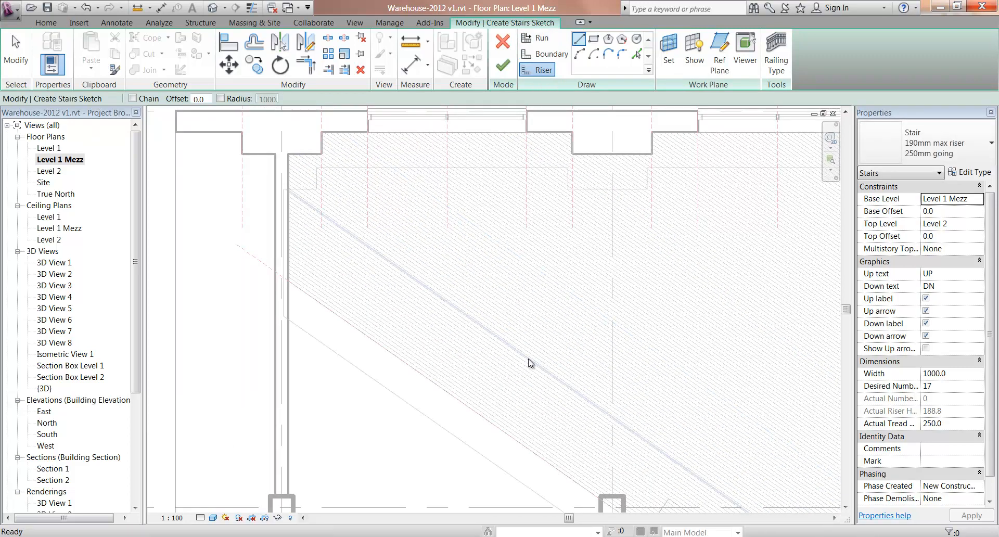
{"action": "middle_click_drag", "start_coordinate": [527, 335], "coordinate": [530, 359]}
{"action": "scroll", "coordinate": [524, 338], "scroll_direction": "up", "scroll_amount": 1}
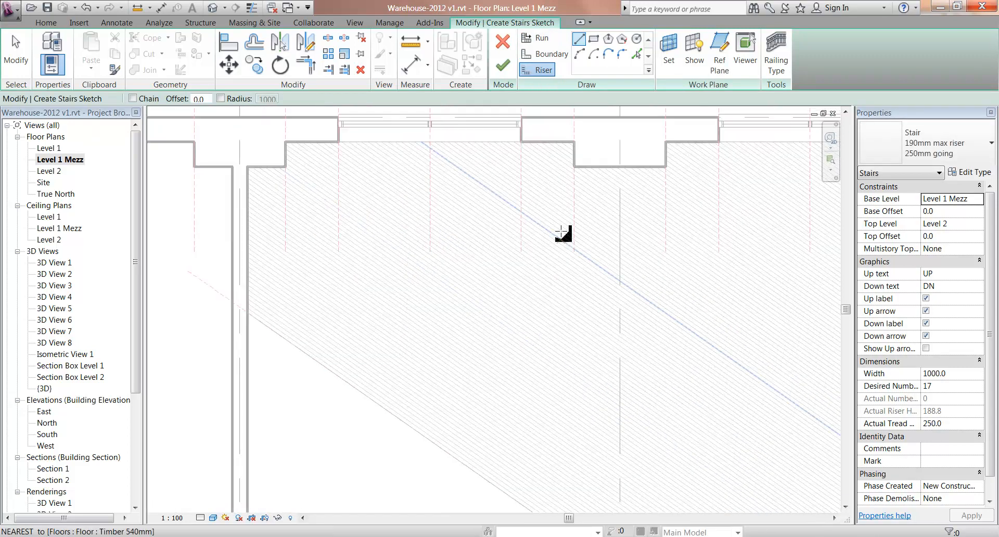
{"action": "middle_click_drag", "start_coordinate": [558, 230], "coordinate": [507, 323]}
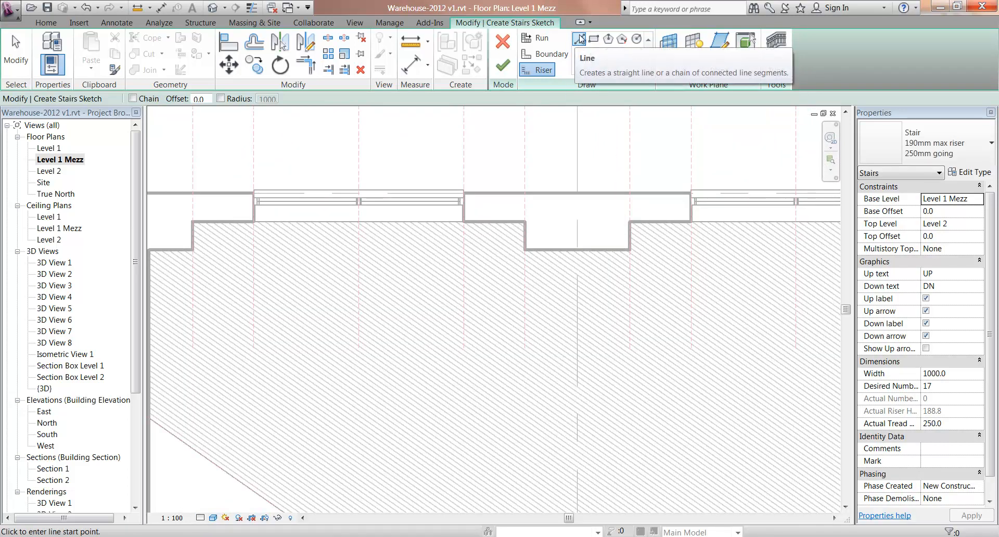
{"action": "left_click", "coordinate": [580, 54]}
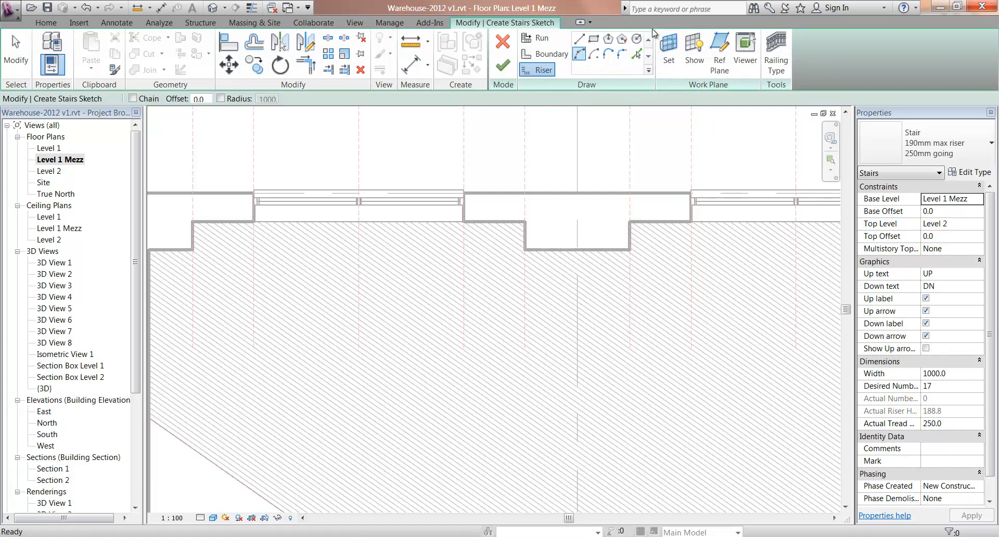
{"action": "left_click", "coordinate": [520, 320]}
{"action": "left_click", "coordinate": [627, 384]}
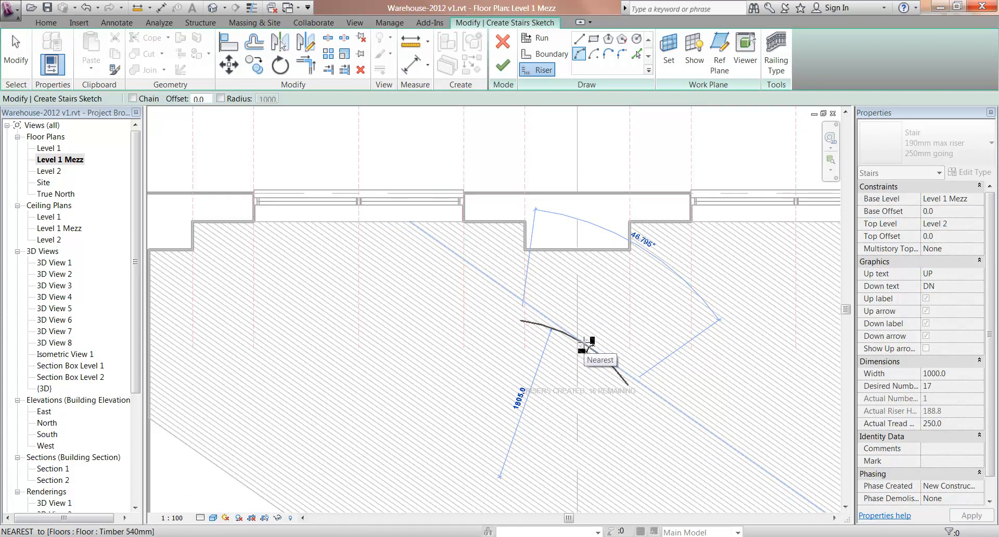
{"action": "key", "text": "Escape"}
{"action": "key", "text": "Escape"}
Step: Draw the first arc riser on the timber floor, about 1500 mm between its ends with a radius of about 1875 mm
{"action": "scroll", "coordinate": [584, 343], "scroll_direction": "down", "scroll_amount": 1}
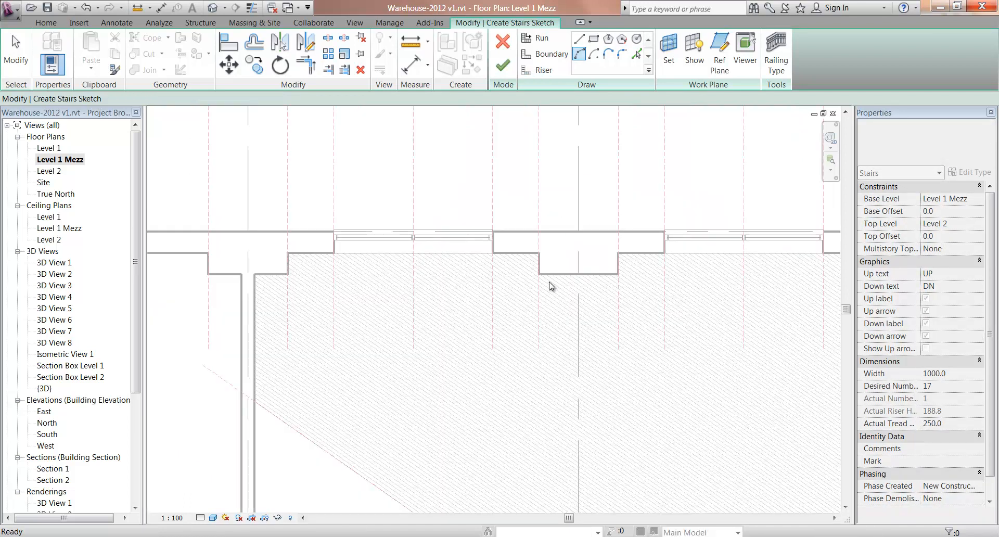
{"action": "scroll", "coordinate": [549, 282], "scroll_direction": "down", "scroll_amount": 1}
{"action": "key", "text": "Return"}
{"action": "middle_click_drag", "start_coordinate": [591, 408], "coordinate": [562, 347]}
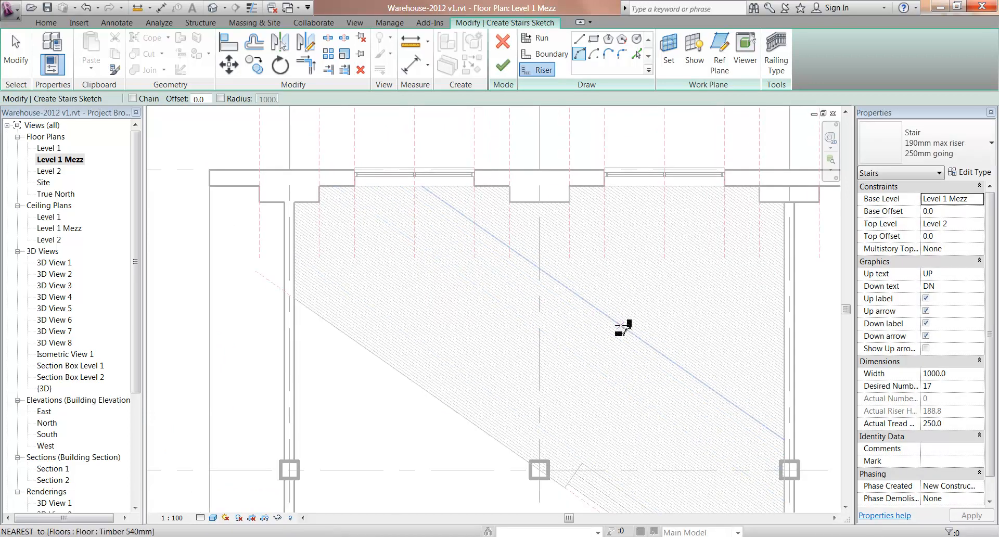
{"action": "left_click", "coordinate": [622, 327]}
{"action": "scroll", "coordinate": [616, 284], "scroll_direction": "up", "scroll_amount": 1}
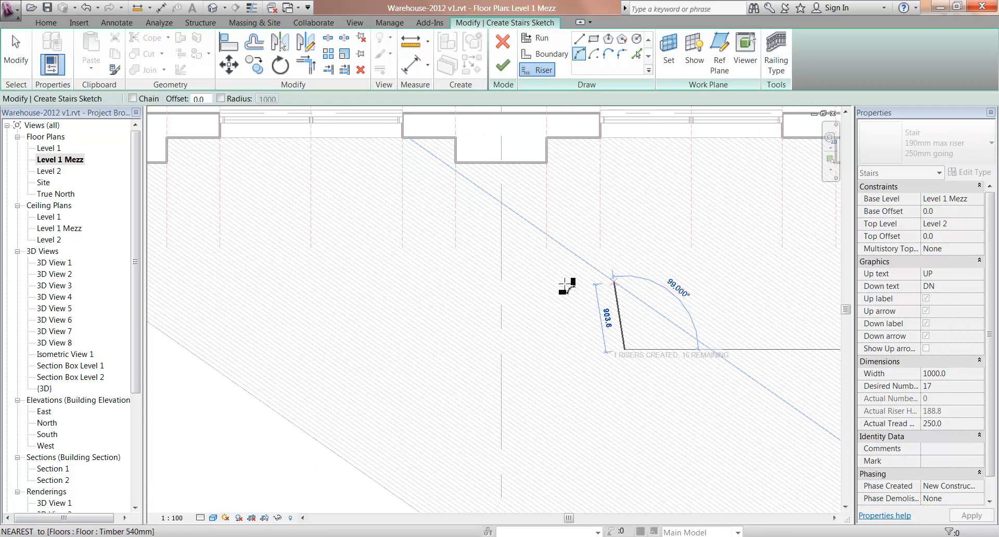
{"action": "scroll", "coordinate": [566, 286], "scroll_direction": "up", "scroll_amount": 2}
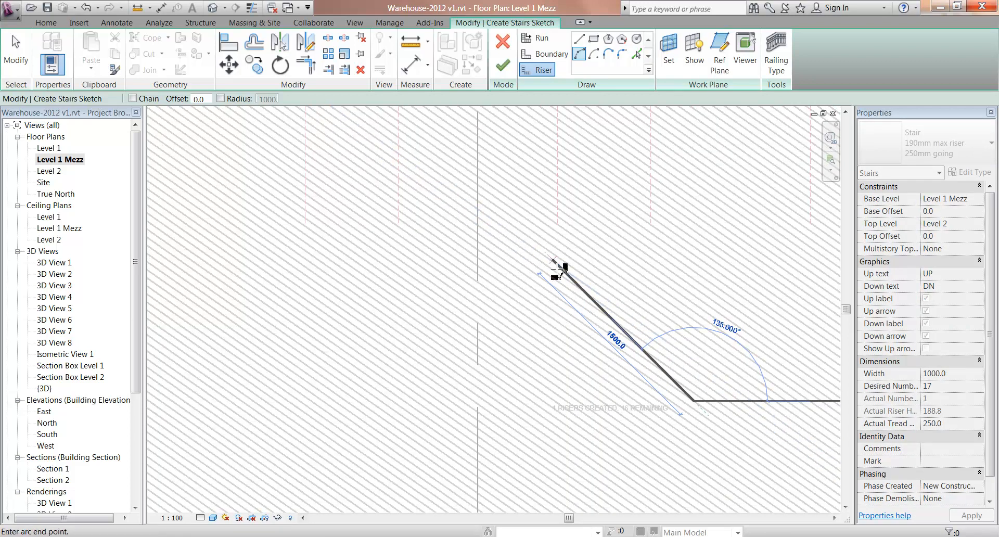
{"action": "left_click", "coordinate": [559, 270]}
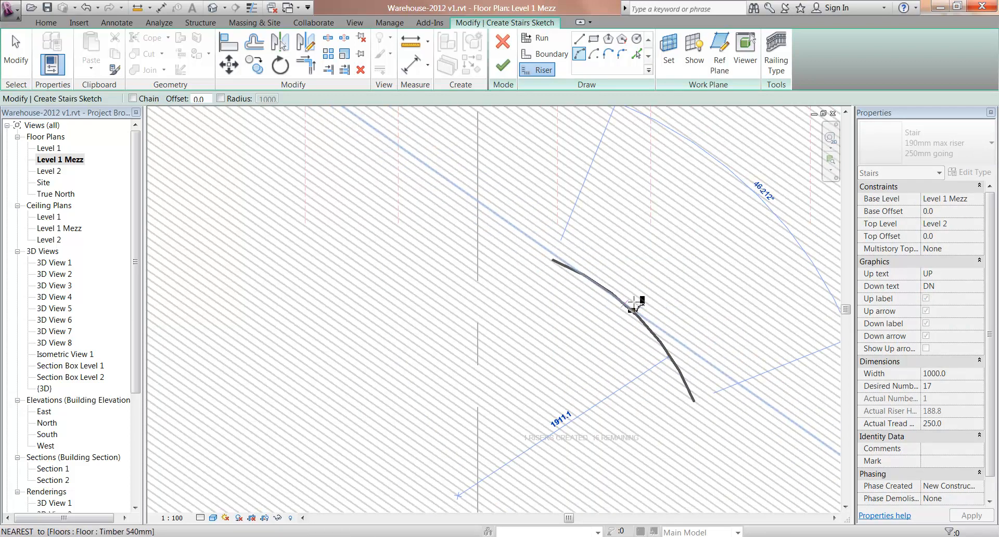
{"action": "left_click", "coordinate": [629, 310]}
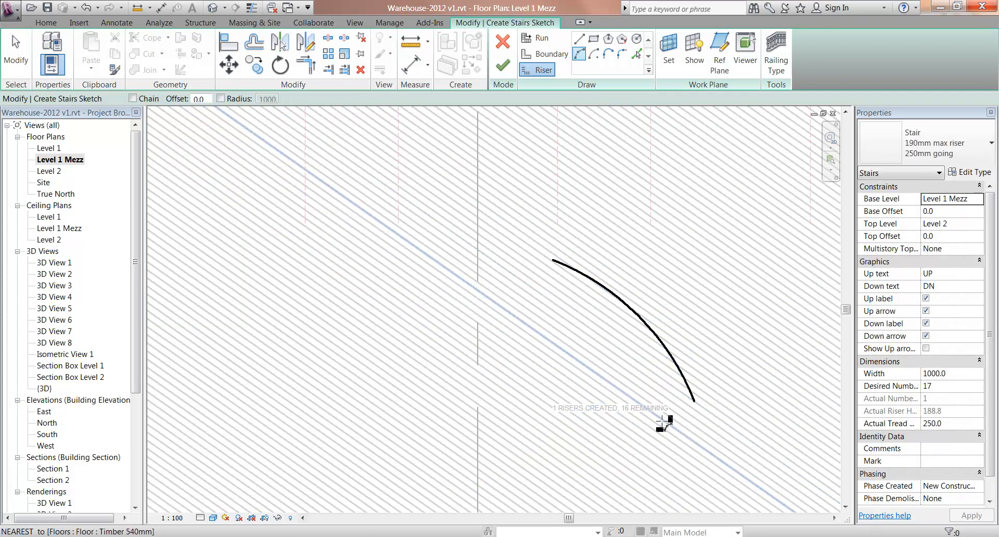
{"action": "key", "text": "Escape"}
{"action": "key", "text": "Escape"}
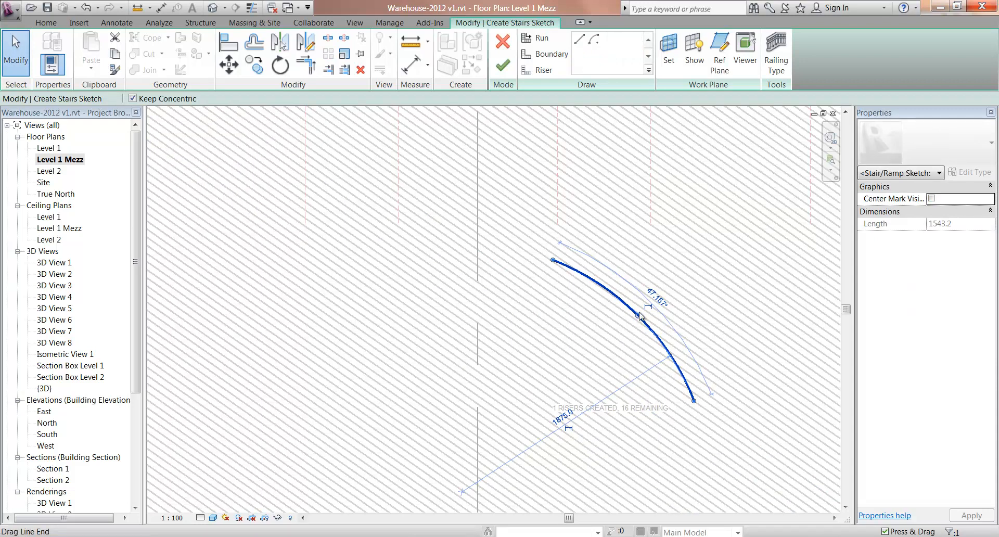
Step: Copy the arc riser 300 mm diagonally down toward the floor's slanted edge, as the second riser
{"action": "left_click", "coordinate": [256, 69]}
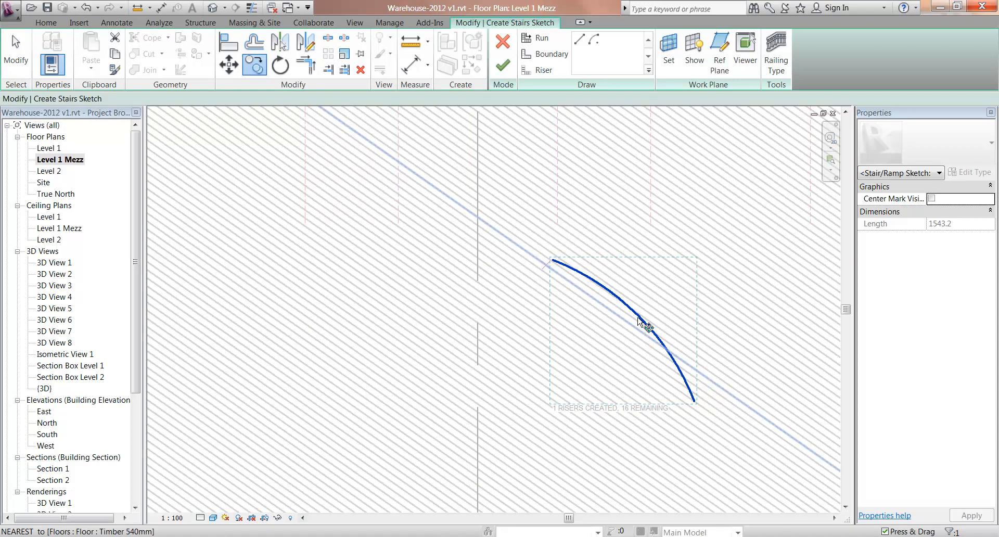
{"action": "left_click", "coordinate": [638, 316]}
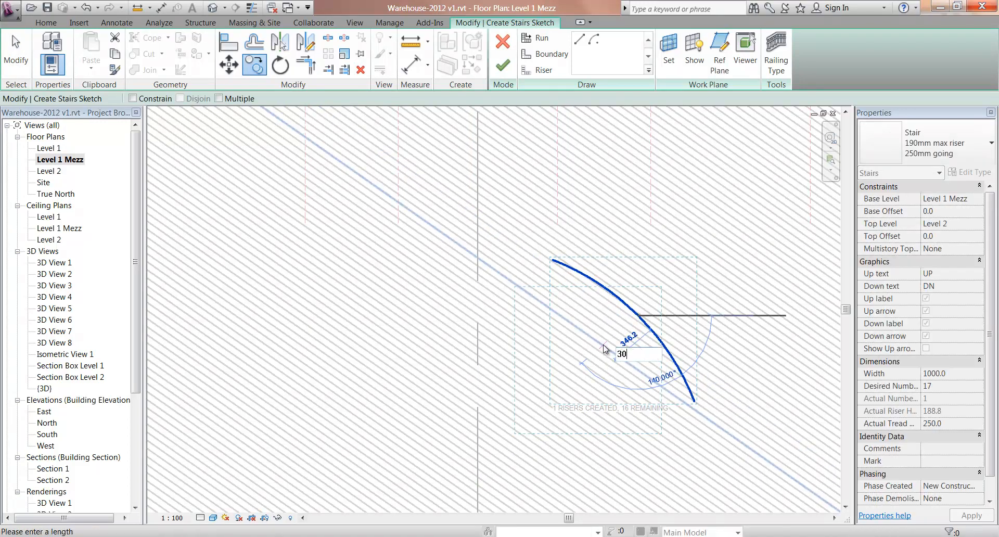
{"action": "key", "text": "Return"}
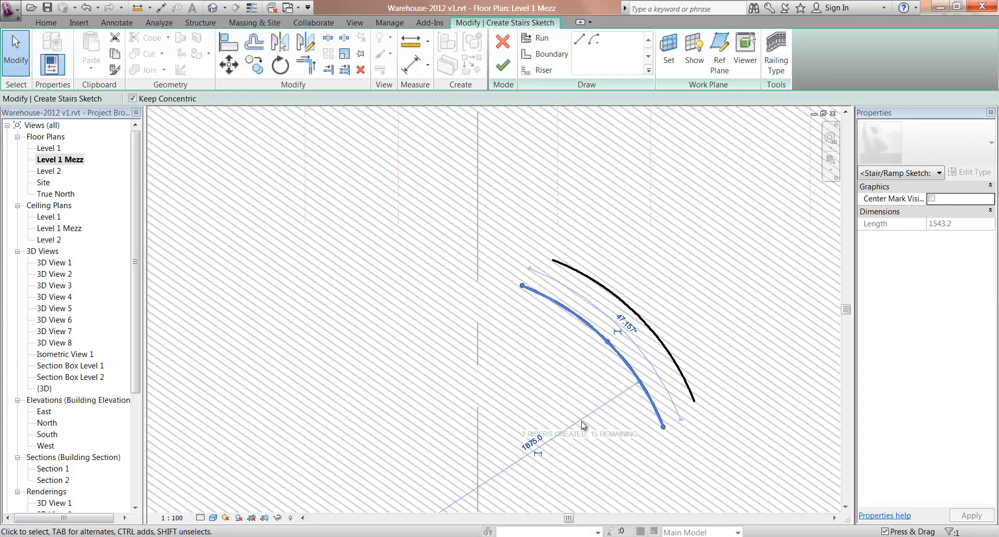
{"action": "scroll", "coordinate": [602, 355], "scroll_direction": "down", "scroll_amount": 2}
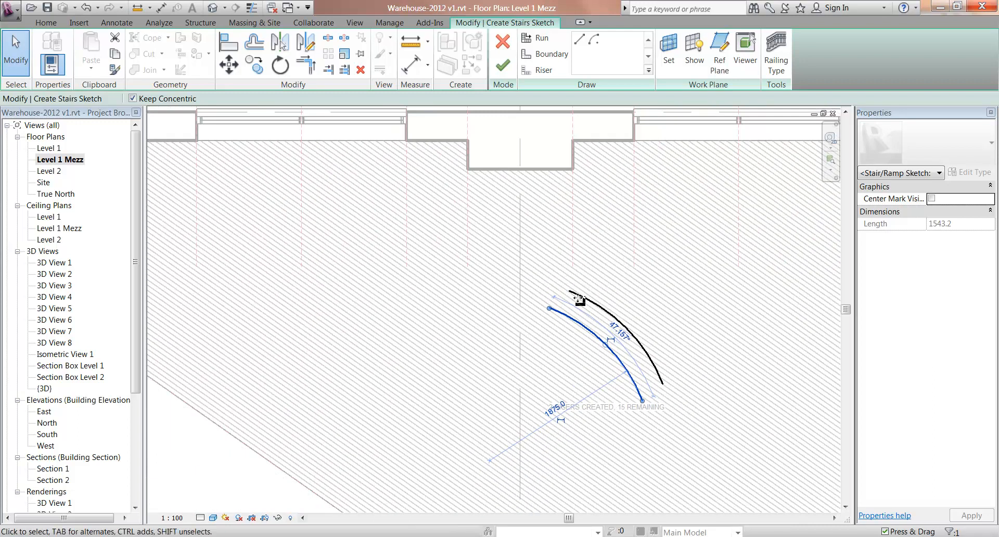
{"action": "scroll", "coordinate": [600, 429], "scroll_direction": "up", "scroll_amount": 2}
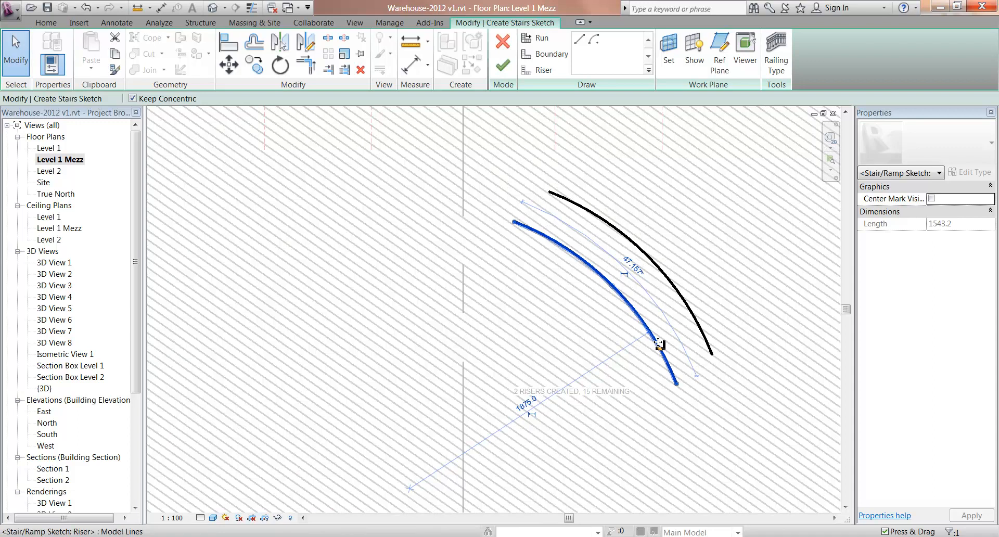
{"action": "left_click", "coordinate": [555, 330]}
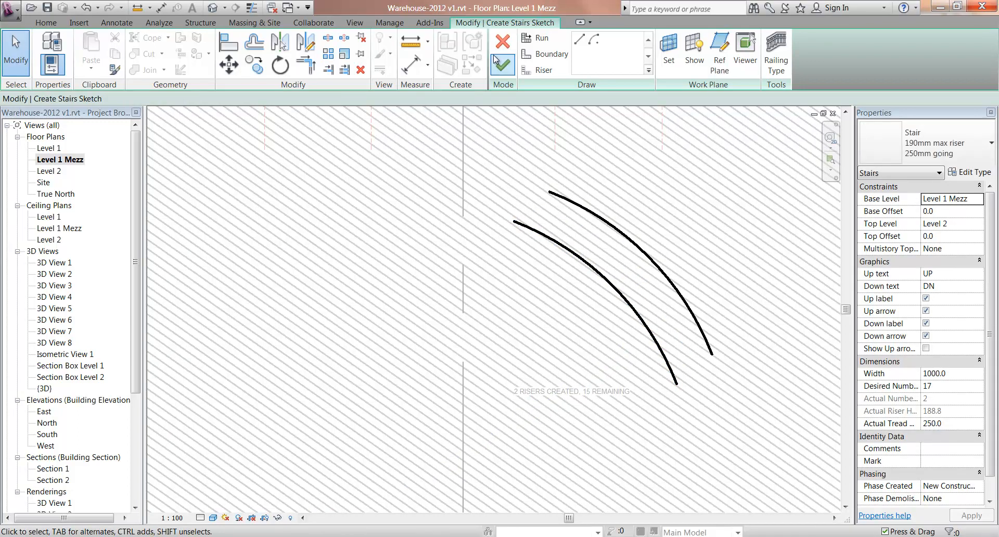
Step: Draw a third arc riser beside the copied one, about 1500 mm between its ends and curving the same way
{"action": "left_click", "coordinate": [539, 76]}
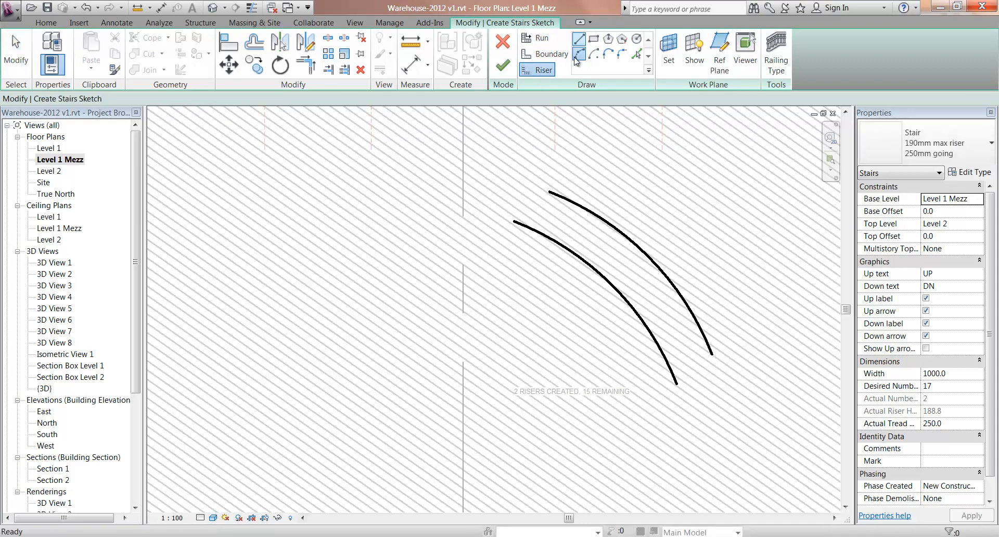
{"action": "left_click", "coordinate": [578, 54]}
{"action": "left_click", "coordinate": [471, 251]}
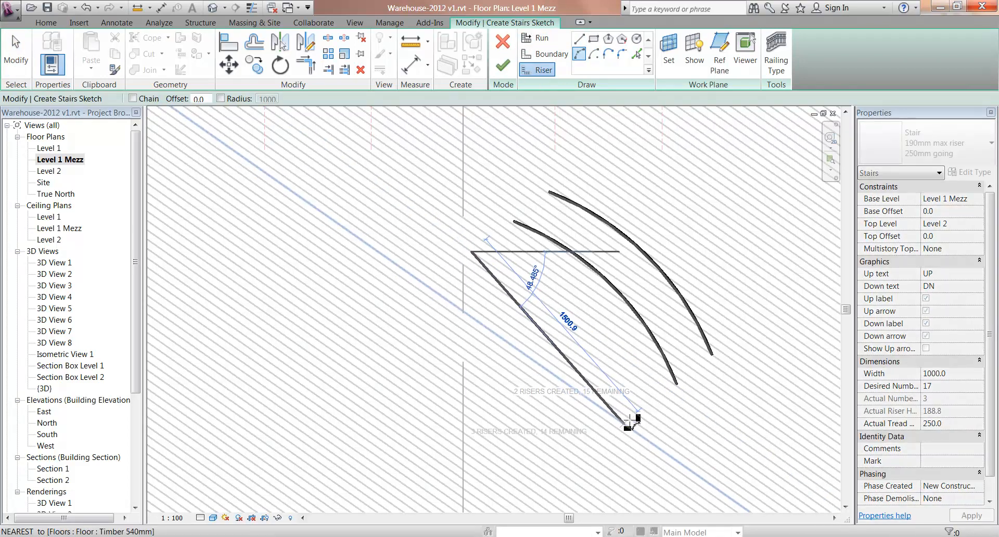
{"action": "left_click", "coordinate": [634, 414]}
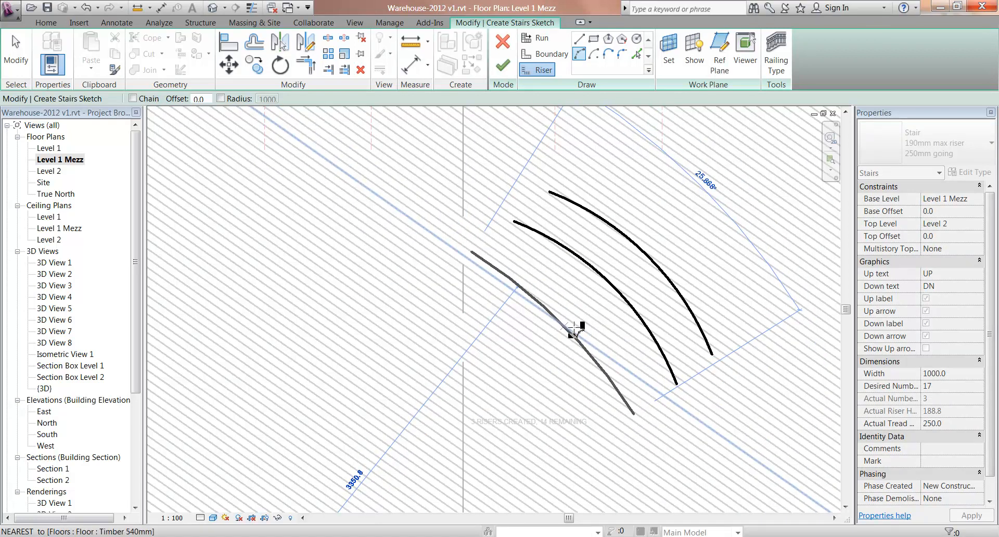
{"action": "scroll", "coordinate": [576, 330], "scroll_direction": "up", "scroll_amount": 3}
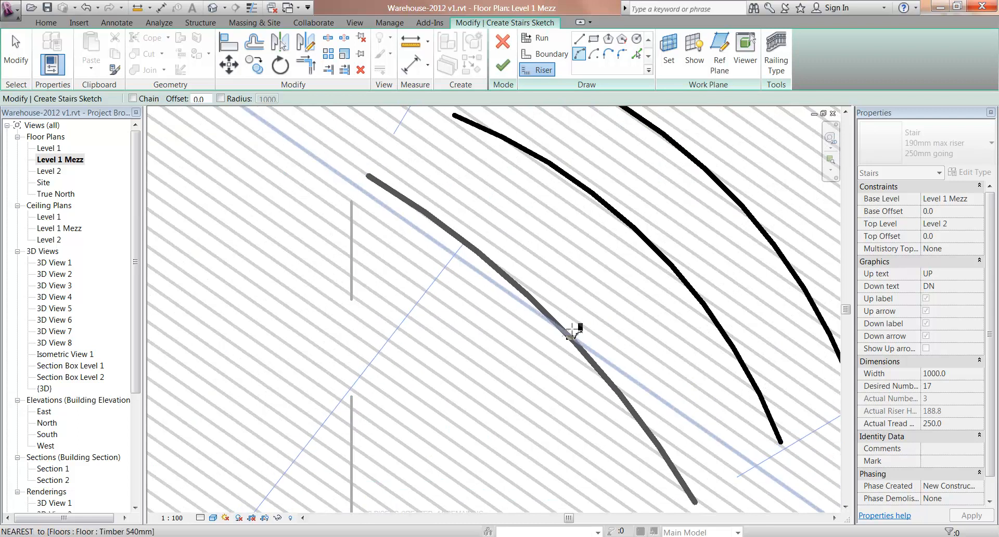
{"action": "left_click", "coordinate": [579, 332]}
{"action": "scroll", "coordinate": [576, 338], "scroll_direction": "down", "scroll_amount": 3}
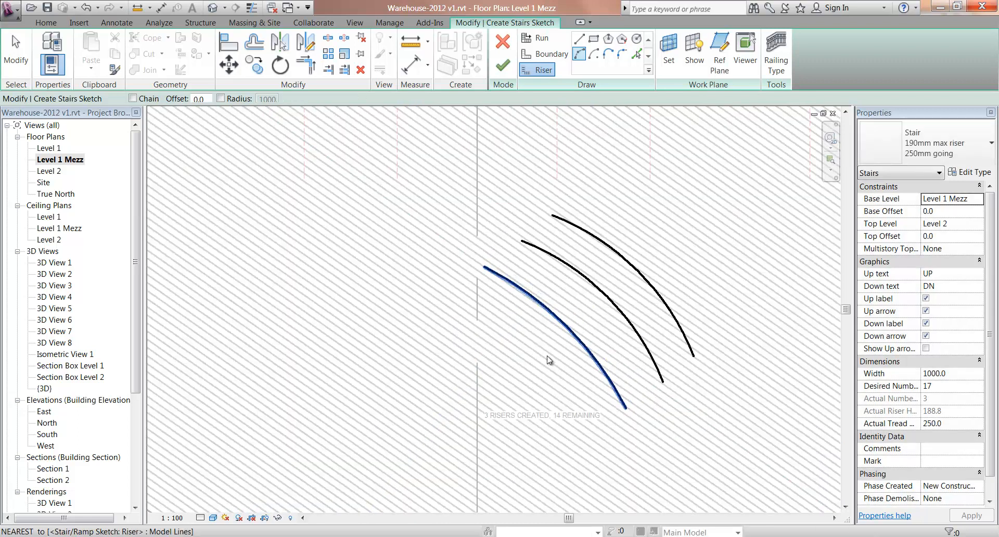
{"action": "key", "text": "Escape"}
{"action": "key", "text": "Escape"}
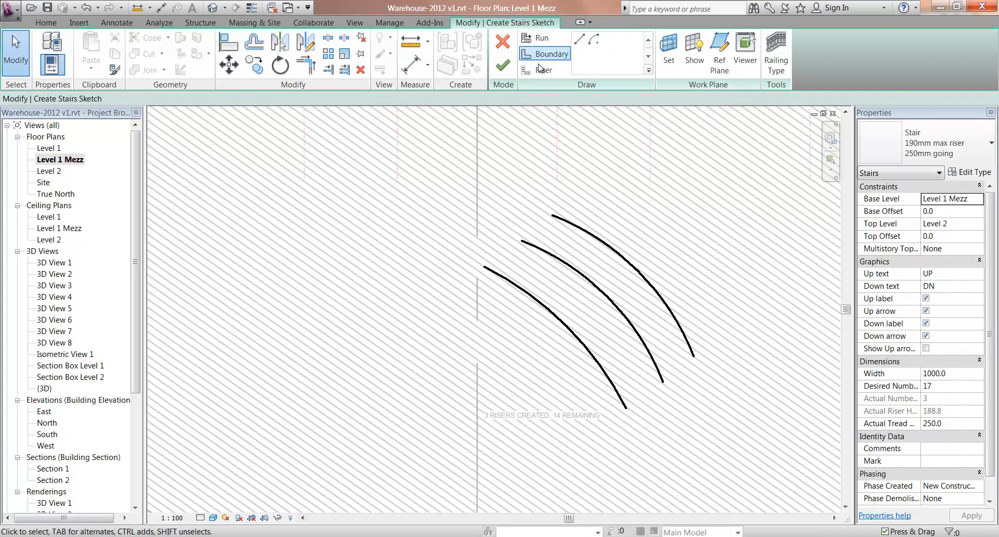
Step: Draw a straight fourth riser about 1490 mm long beside the third arc riser
{"action": "left_click", "coordinate": [539, 70]}
{"action": "left_click", "coordinate": [578, 46]}
{"action": "left_click", "coordinate": [448, 290]}
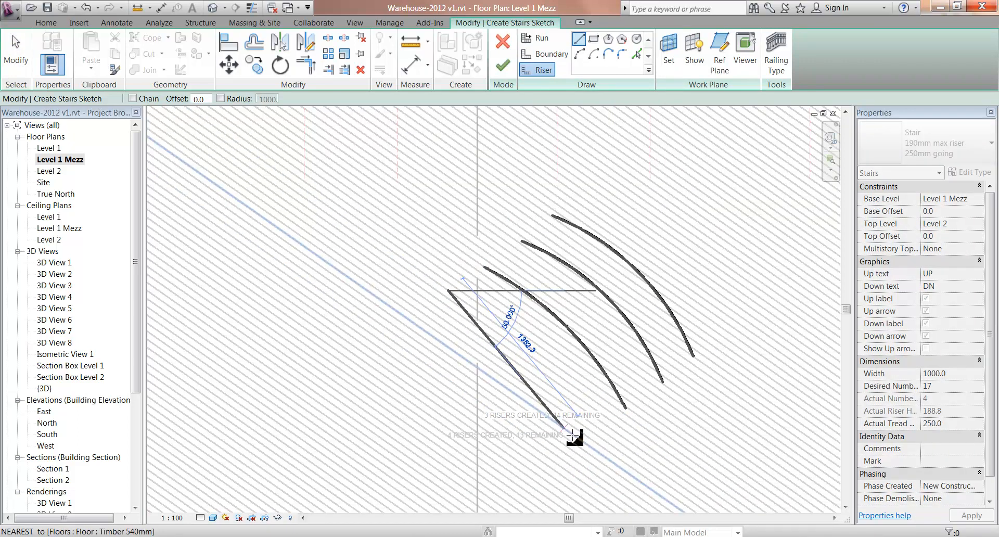
{"action": "left_click", "coordinate": [578, 439]}
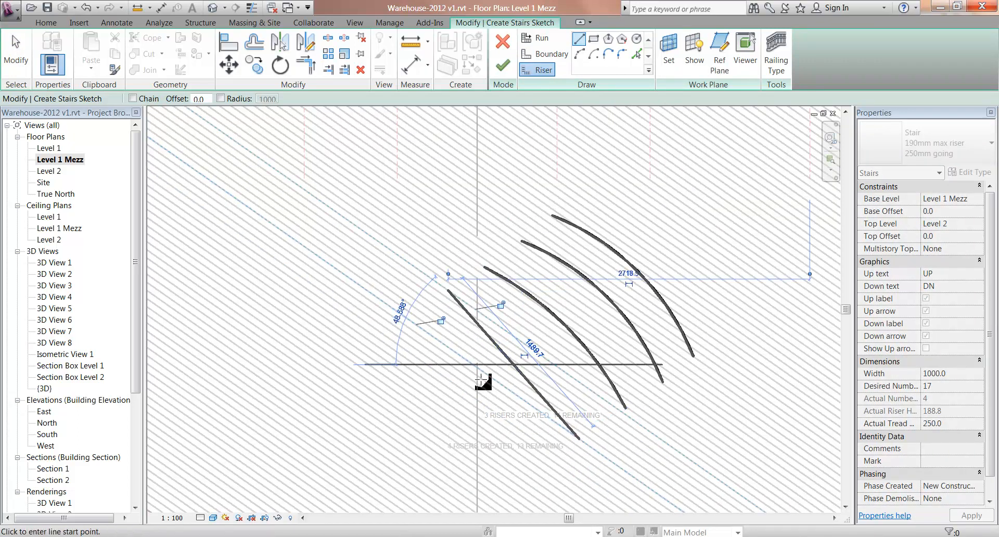
Step: Draw a straight fifth riser about 1500 mm long at about 54° beside the fourth riser, toward the floor's slanted edge
{"action": "left_click", "coordinate": [401, 316]}
{"action": "left_click", "coordinate": [386, 331]}
{"action": "left_click", "coordinate": [385, 328]}
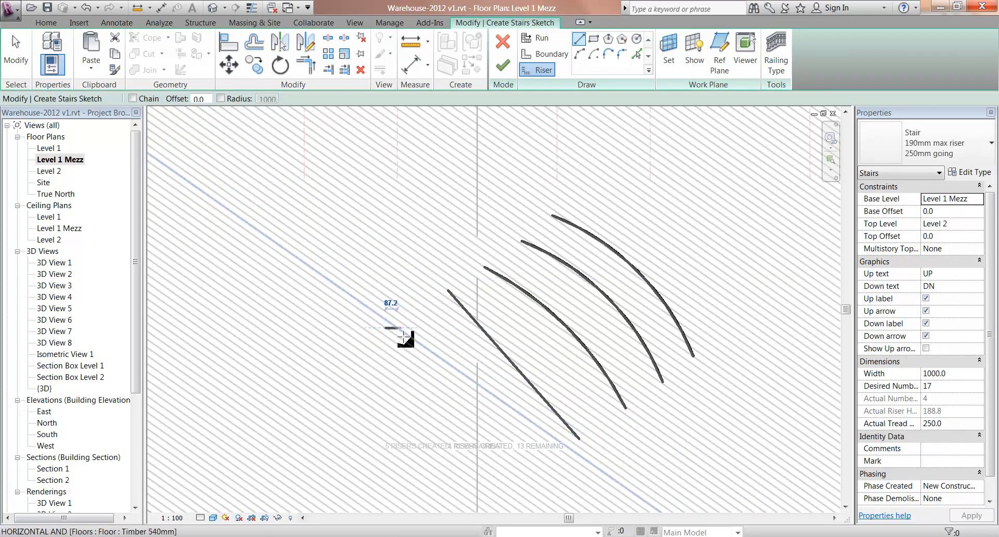
{"action": "left_click", "coordinate": [490, 481]}
Step: Draw the sixth and seventh straight risers beyond the fifth, making the seventh flatter and about 1500 mm long
{"action": "middle_click_drag", "start_coordinate": [359, 414], "coordinate": [545, 278]}
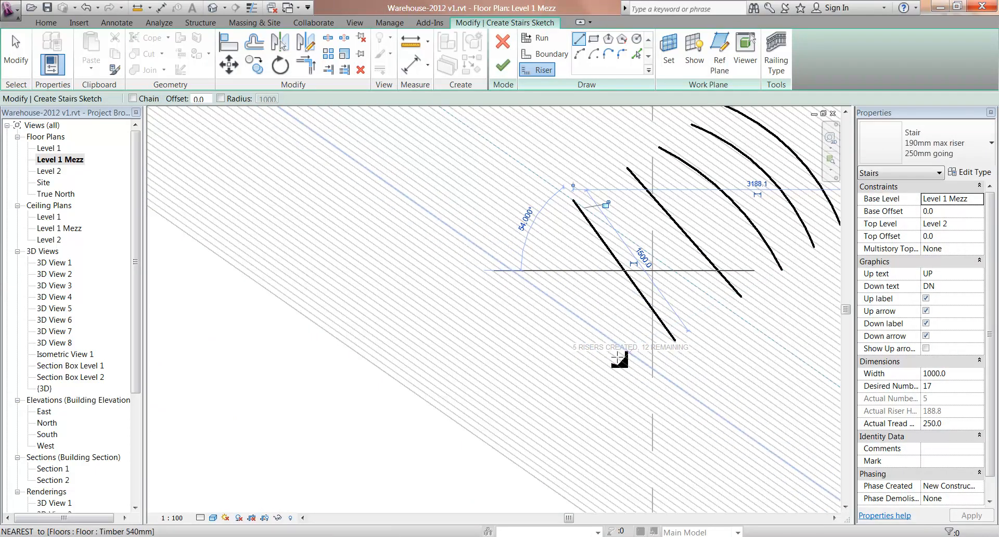
{"action": "left_click", "coordinate": [538, 232]}
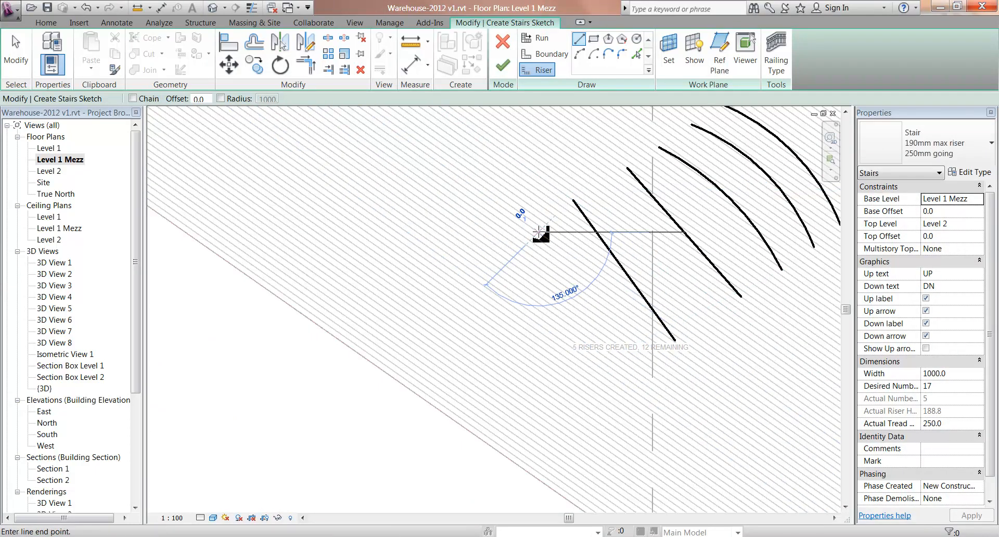
{"action": "left_click", "coordinate": [631, 369]}
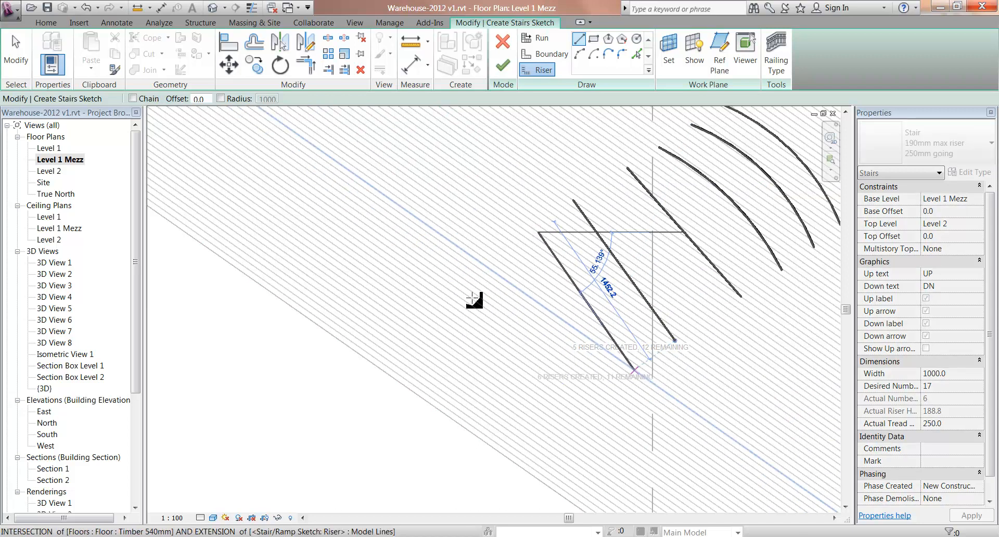
{"action": "left_click", "coordinate": [464, 279]}
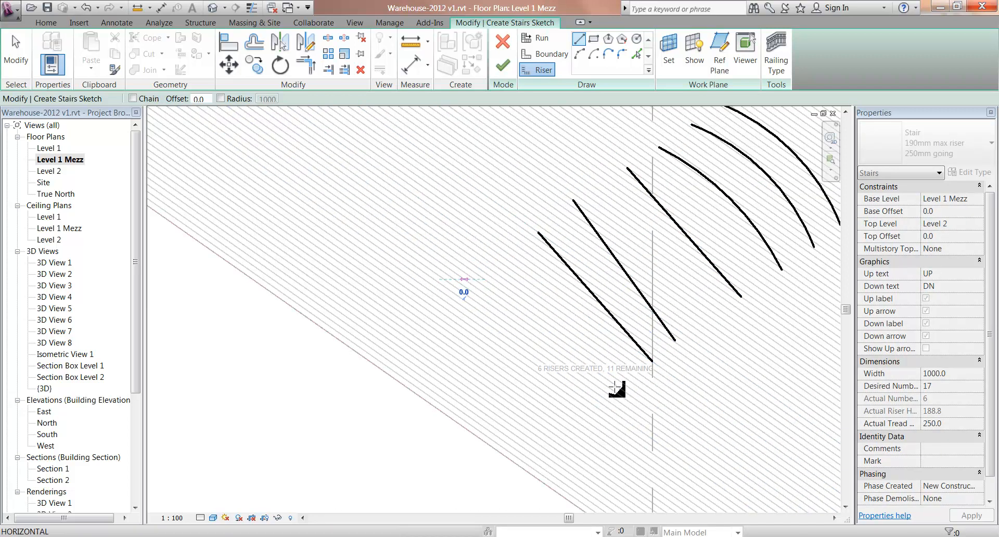
{"action": "left_click", "coordinate": [607, 378]}
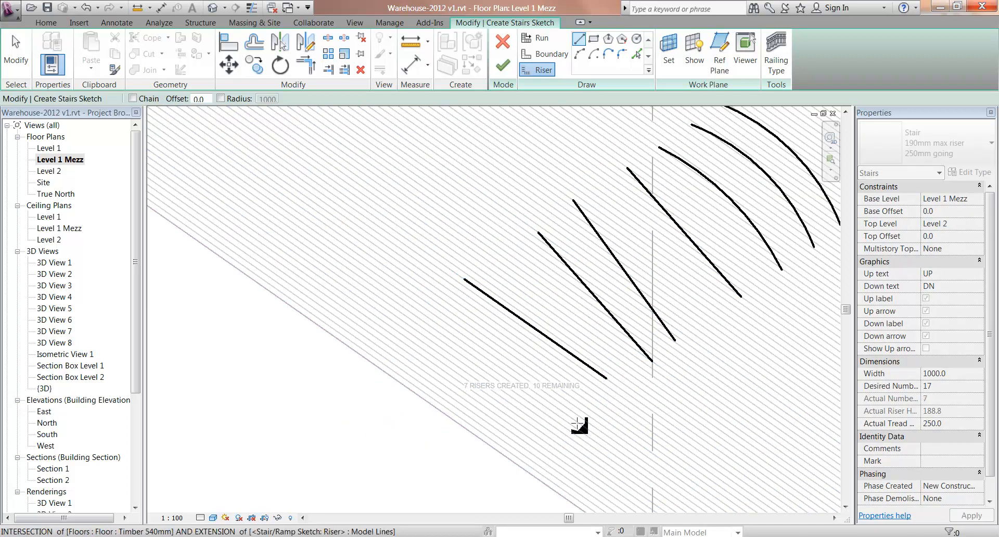
Step: Draw the eighth and ninth straight risers, about 1600 mm and 1725 mm long, reaching the floor's slanted edge
{"action": "left_click", "coordinate": [588, 422]}
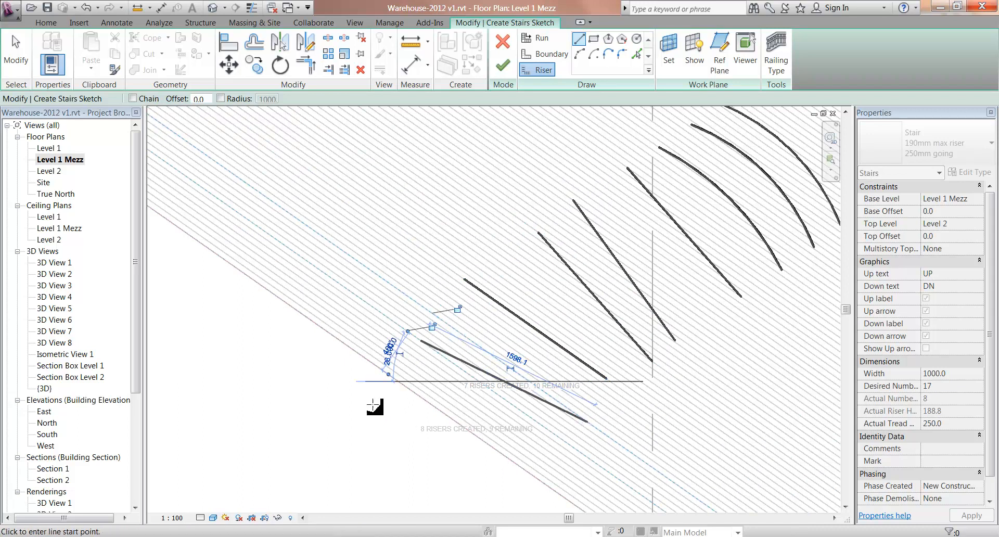
{"action": "left_click", "coordinate": [569, 461]}
{"action": "left_click", "coordinate": [384, 412]}
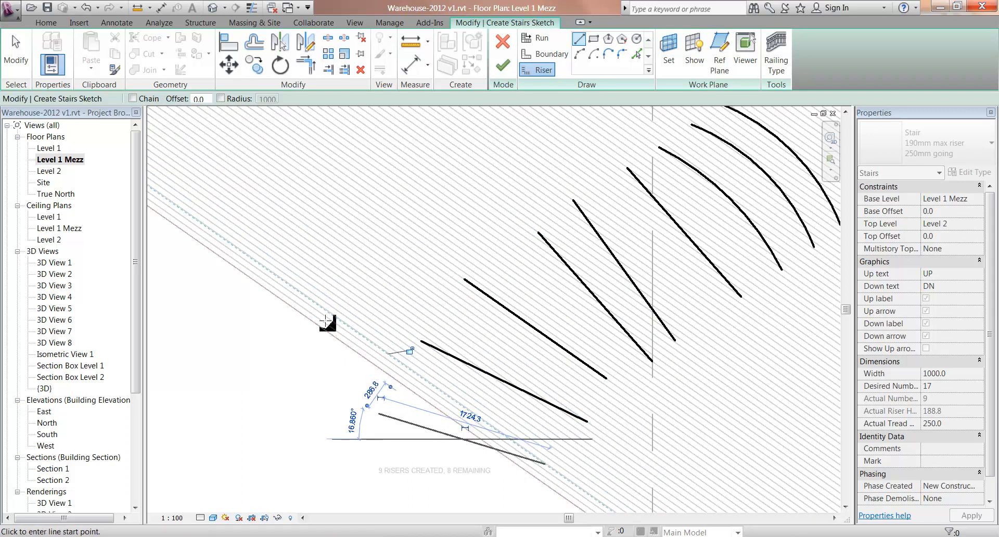
Step: Draw the tenth and eleventh straight risers beyond the slanted floor edge, about 1715 mm and 2000 mm long
{"action": "scroll", "coordinate": [346, 435], "scroll_direction": "down", "scroll_amount": 1}
{"action": "middle_click_drag", "start_coordinate": [339, 450], "coordinate": [281, 333]}
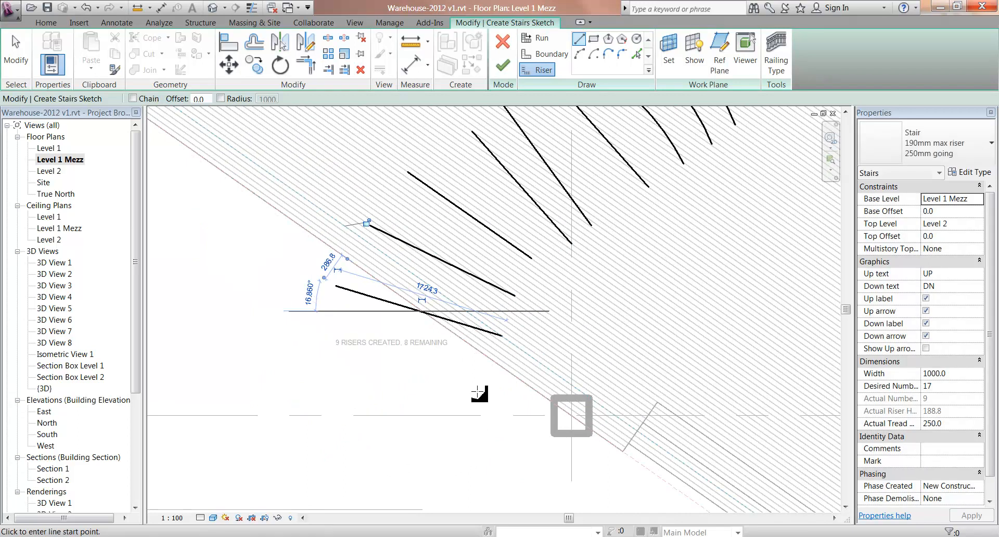
{"action": "left_click", "coordinate": [312, 320]}
{"action": "left_click", "coordinate": [472, 385]}
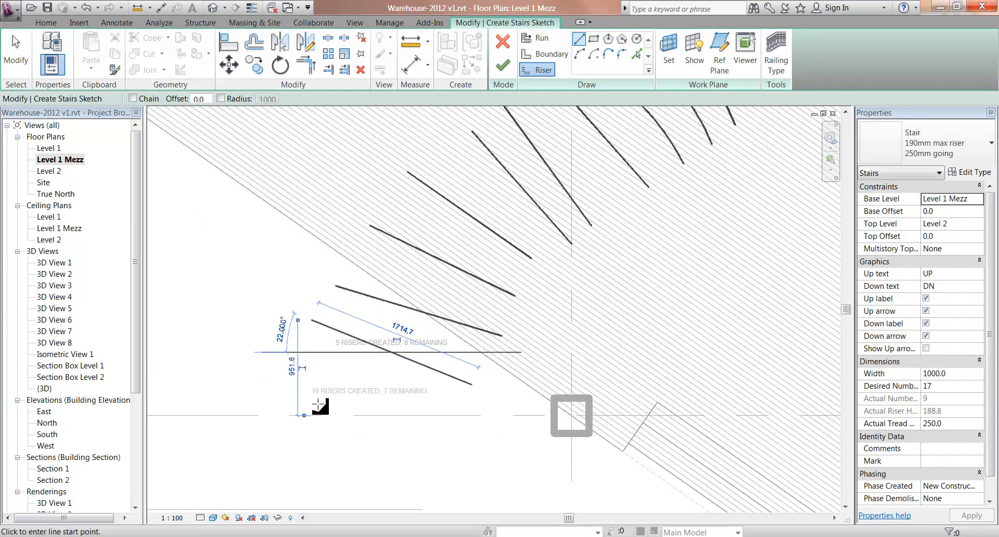
{"action": "left_click", "coordinate": [269, 389]}
{"action": "left_click", "coordinate": [468, 424]}
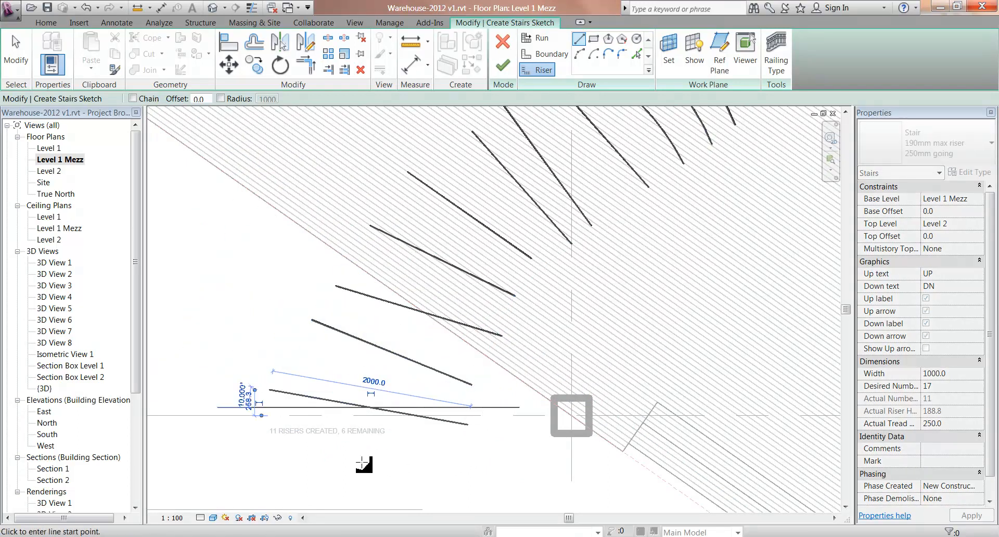
{"action": "middle_click_drag", "start_coordinate": [362, 463], "coordinate": [348, 327]}
{"action": "scroll", "coordinate": [362, 348], "scroll_direction": "down", "scroll_amount": 1}
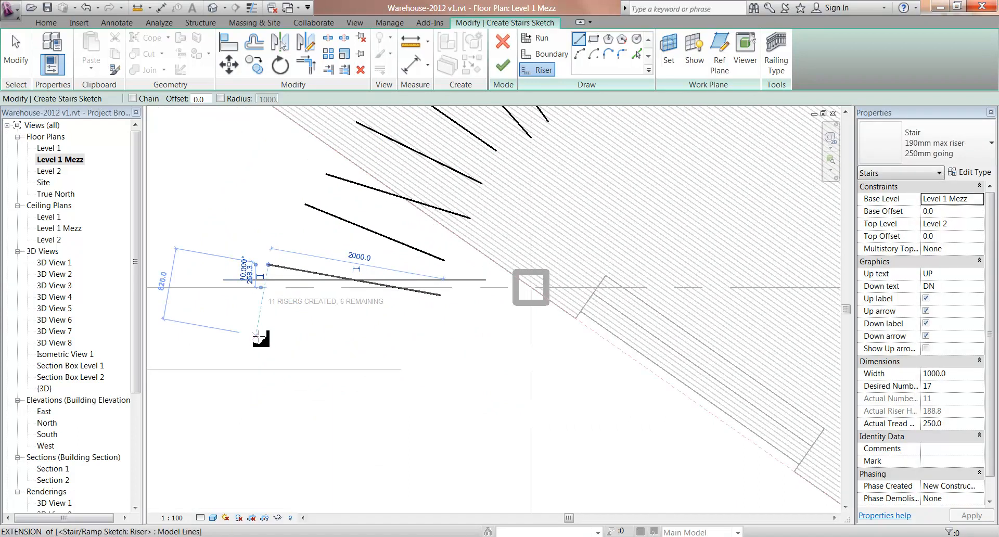
{"action": "key", "text": "Escape"}
{"action": "key", "text": "Escape"}
Step: Copy the last five straight risers diagonally down and away from the floor edge to continue the flight
{"action": "mouse_move", "coordinate": [406, 335]}
{"action": "left_mouse_down"}
{"action": "mouse_move", "coordinate": [341, 111]}
{"action": "mouse_move", "coordinate": [351, 133]}
{"action": "left_mouse_up"}
{"action": "scroll", "coordinate": [392, 210], "scroll_direction": "down", "scroll_amount": 1}
{"action": "middle_click_drag", "start_coordinate": [392, 210], "coordinate": [456, 315]}
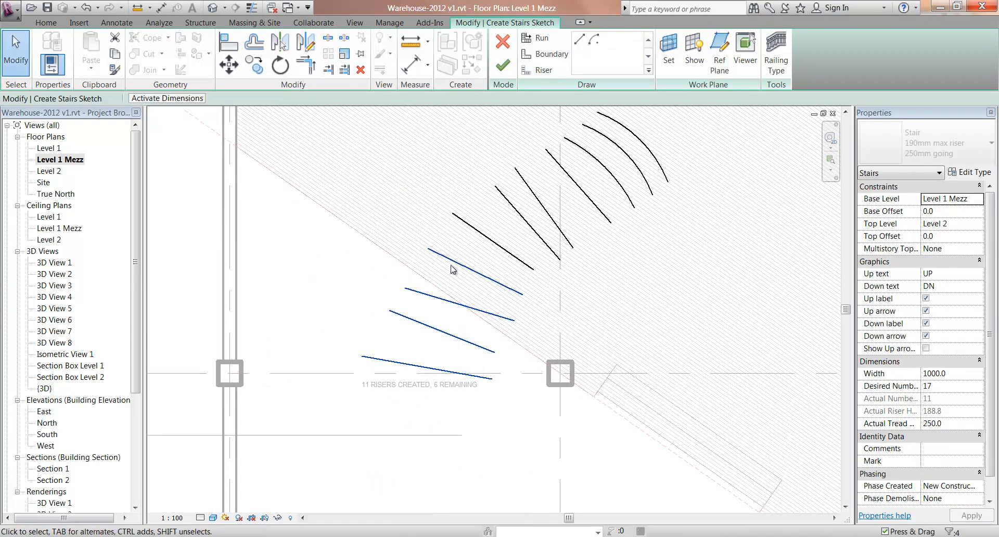
{"action": "left_click", "coordinate": [512, 259], "text": "ctrl"}
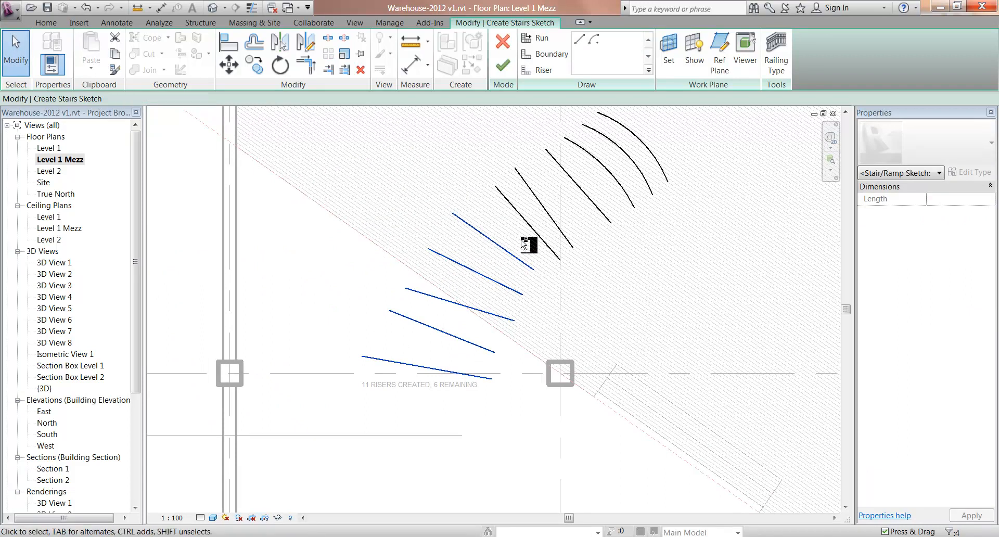
{"action": "left_click", "coordinate": [256, 66]}
{"action": "left_click", "coordinate": [504, 292]}
{"action": "left_click", "coordinate": [421, 411]}
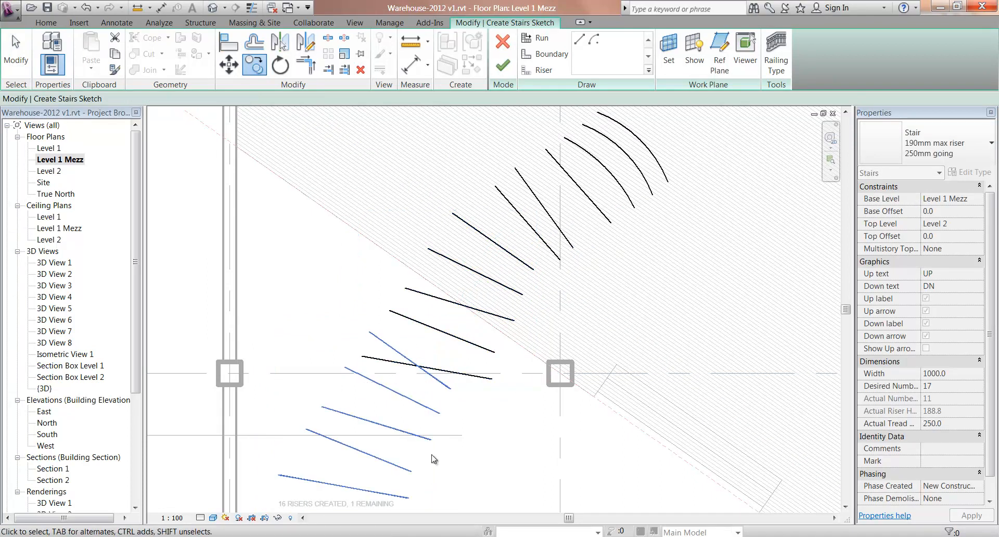
{"action": "key", "text": "Escape"}
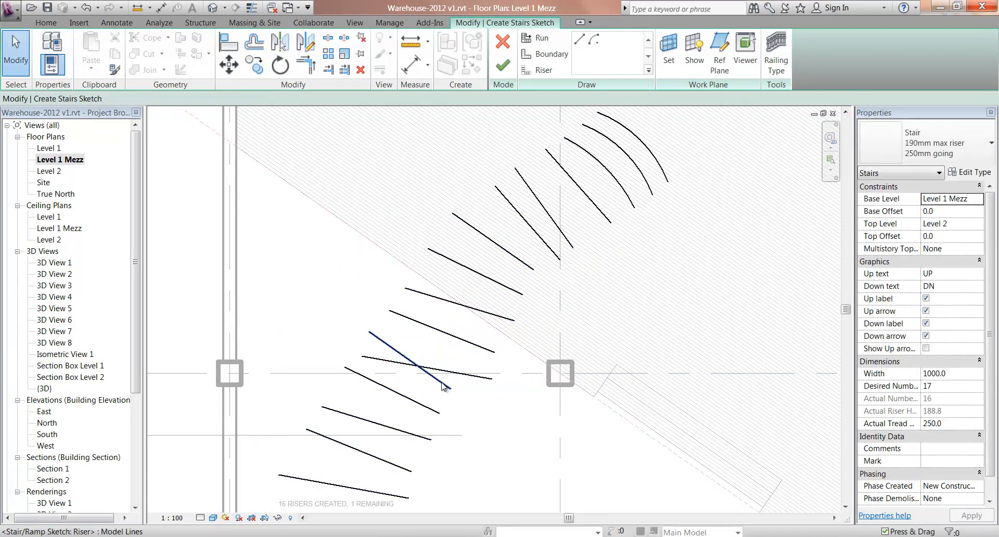
Step: Delete the copied riser crossing the eleventh riser, and swing the eleventh riser's outer end up to about 1925 mm length
{"action": "left_click", "coordinate": [446, 386]}
{"action": "key", "text": "Delete"}
{"action": "left_click", "coordinate": [370, 358]}
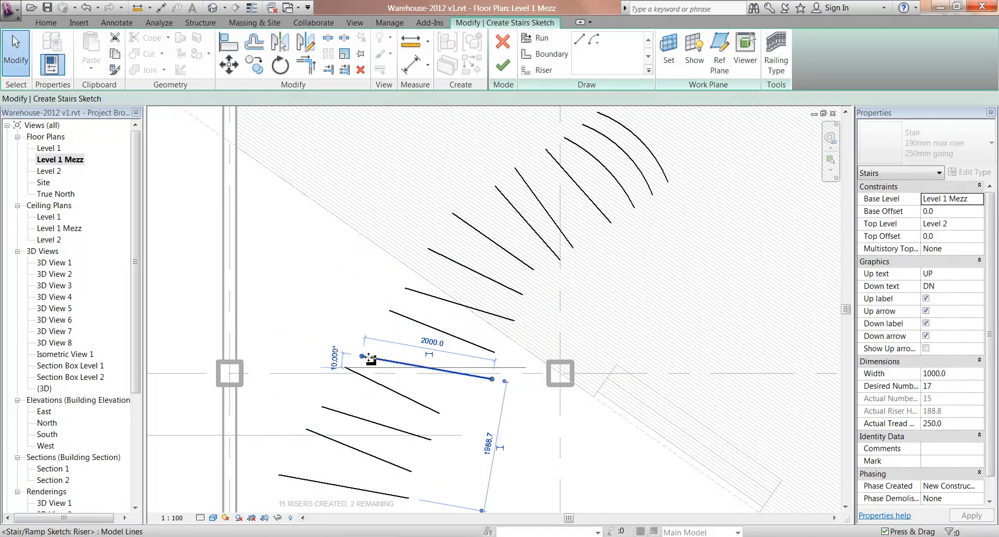
{"action": "left_click_drag", "start_coordinate": [364, 357], "coordinate": [370, 342]}
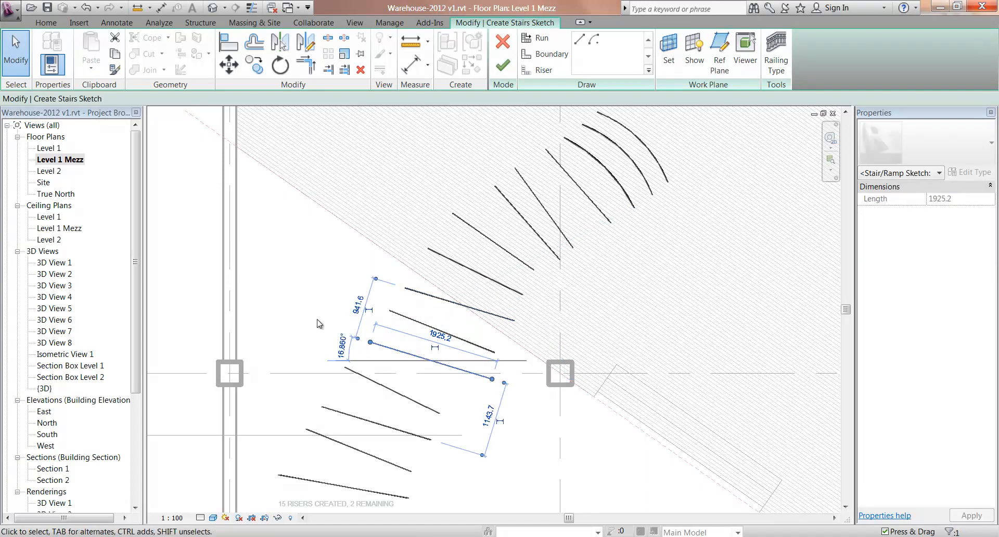
{"action": "left_click", "coordinate": [318, 320]}
Step: Copy the two lowest risers and nudge the copies down until they clear the existing risers
{"action": "middle_click_drag", "start_coordinate": [303, 465], "coordinate": [318, 385]}
{"action": "scroll", "coordinate": [318, 385], "scroll_direction": "down", "scroll_amount": 1}
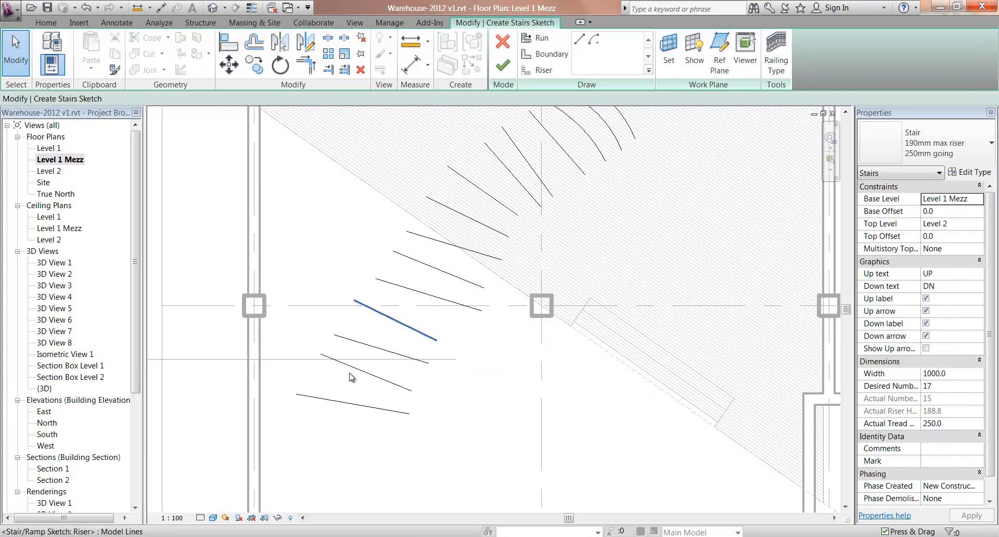
{"action": "left_click_drag", "start_coordinate": [352, 378], "coordinate": [340, 418]}
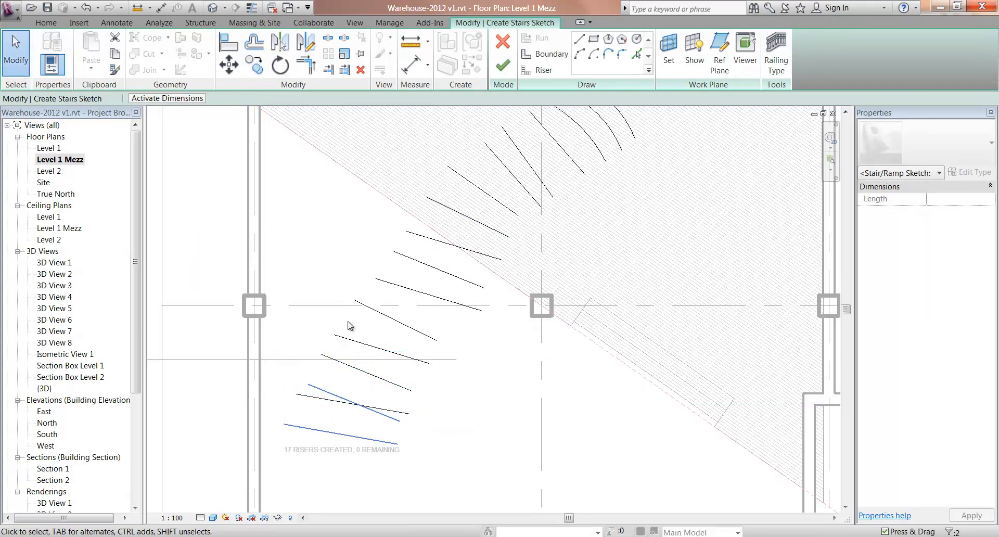
{"action": "key", "text": "Down"}
{"action": "key", "text": "Down"}
{"action": "key", "text": "Down"}
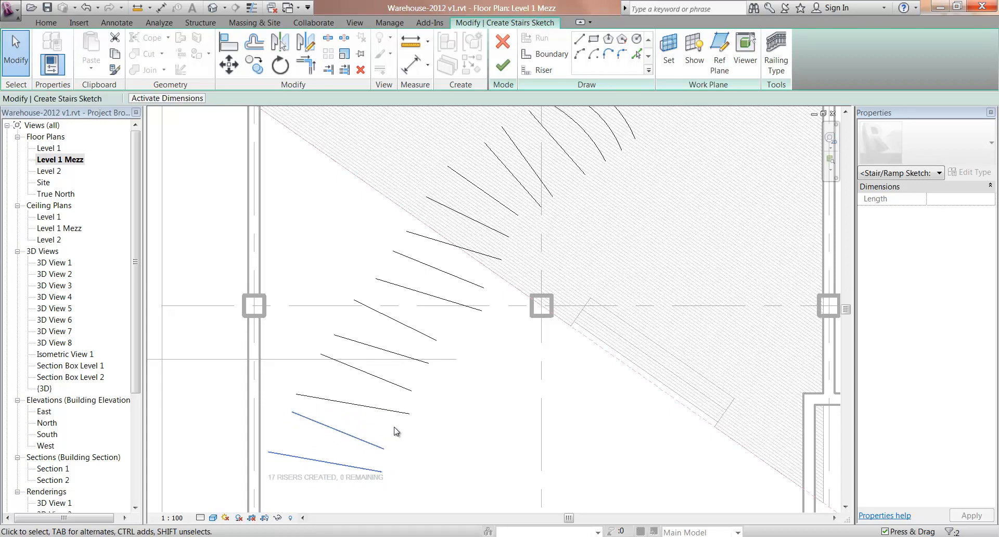
{"action": "left_click", "coordinate": [464, 415]}
Step: Delete the 1500 mm seventh riser on the floor, and swing the lowest riser's outer end up to about 1895 mm length
{"action": "scroll", "coordinate": [437, 409], "scroll_direction": "down", "scroll_amount": 2}
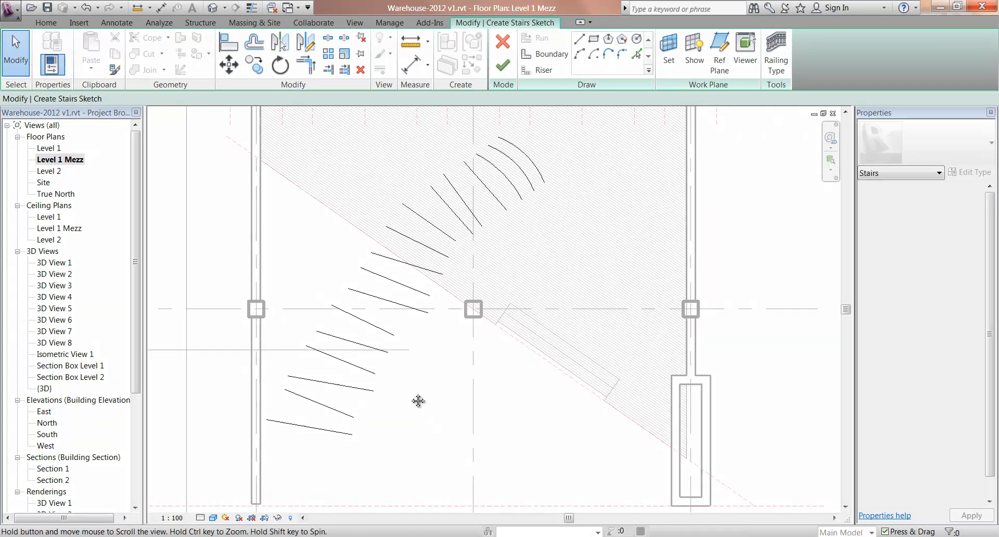
{"action": "left_click", "coordinate": [432, 232]}
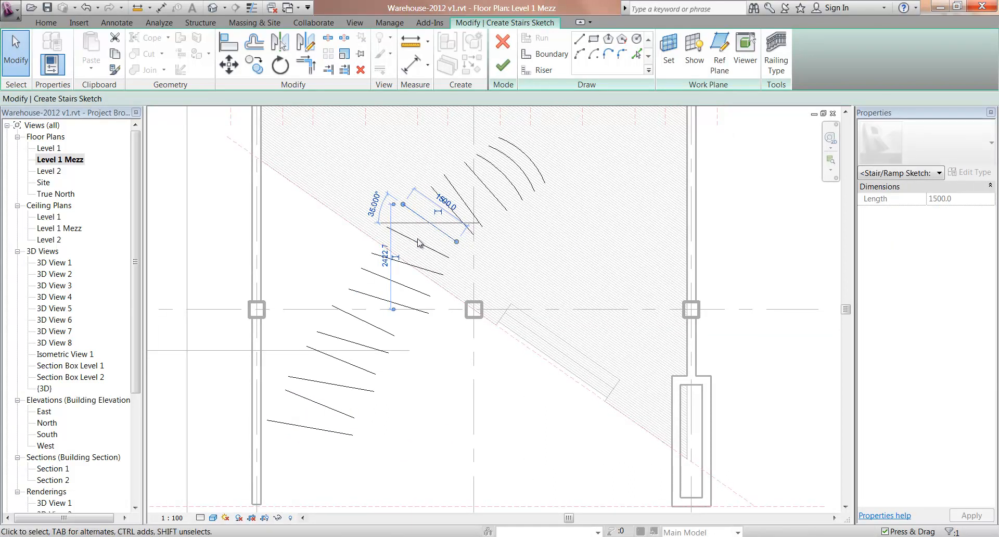
{"action": "key", "text": "Delete"}
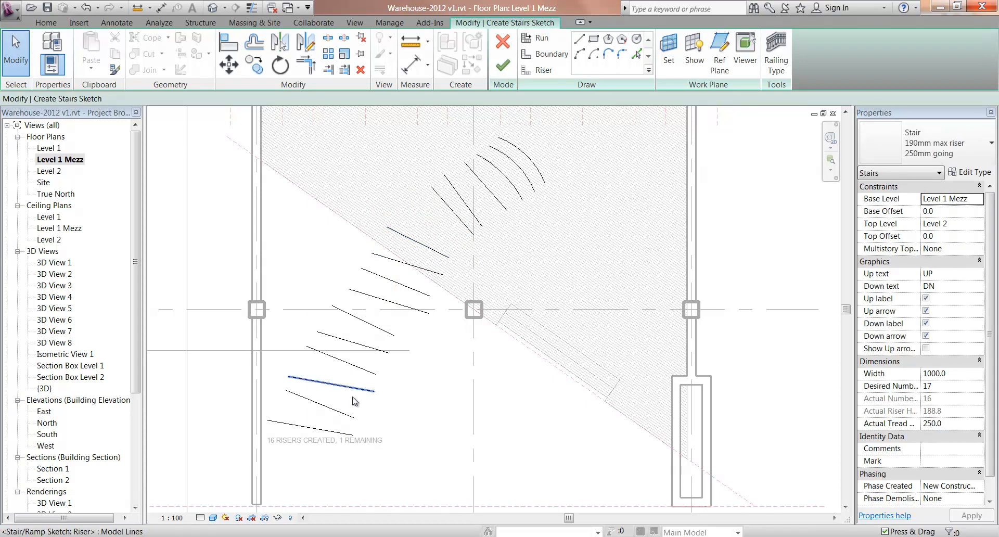
{"action": "left_click", "coordinate": [283, 424]}
{"action": "left_click_drag", "start_coordinate": [268, 421], "coordinate": [274, 411]}
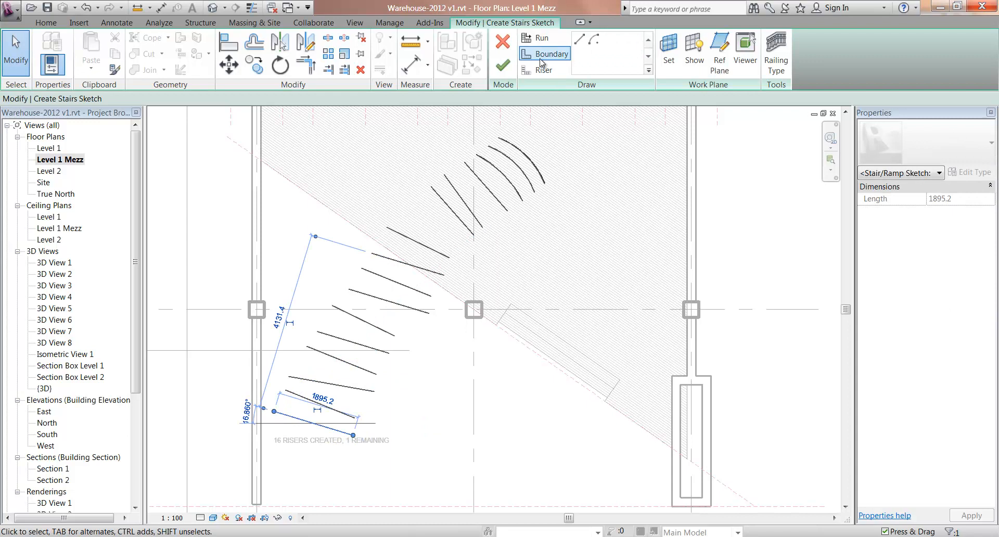
Step: Draw a final straight riser about 1545 mm long at about 10° below the lowest riser
{"action": "left_click", "coordinate": [543, 69]}
{"action": "left_click", "coordinate": [276, 446]}
{"action": "left_click", "coordinate": [344, 456]}
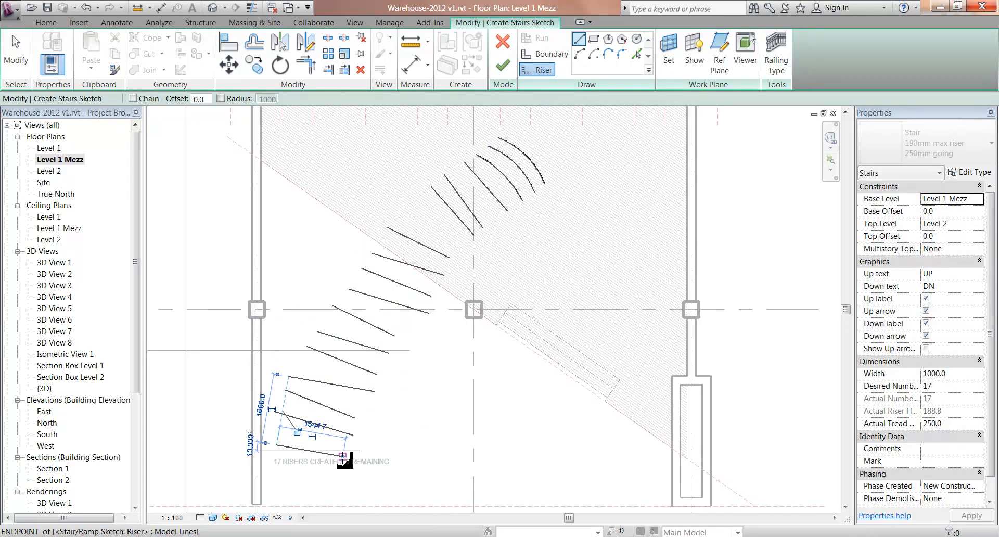
{"action": "key", "text": "Escape"}
{"action": "key", "text": "Escape"}
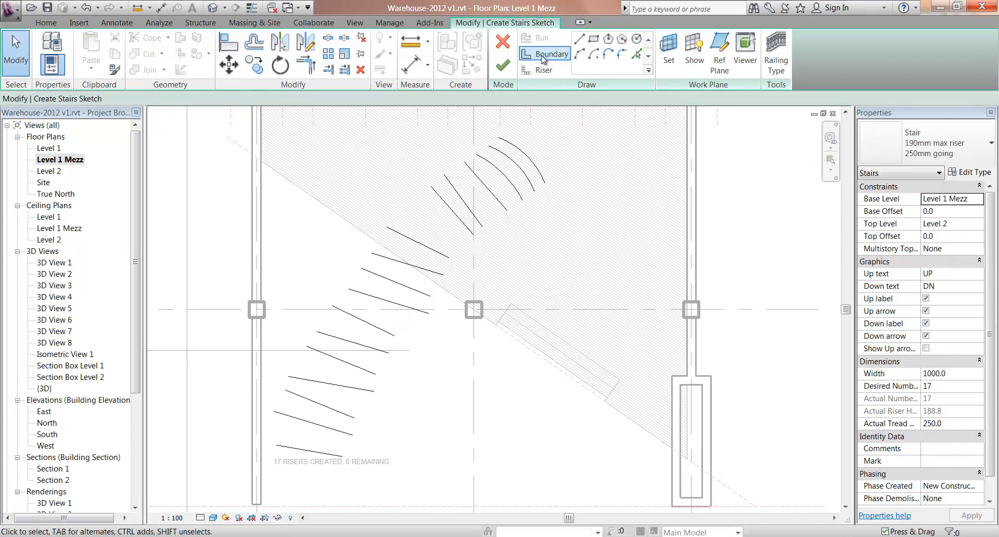
Step: Draw a straight boundary line about 1915 mm long along the outer ends of the upper six risers
{"action": "left_click", "coordinate": [543, 54]}
{"action": "left_click", "coordinate": [464, 156]}
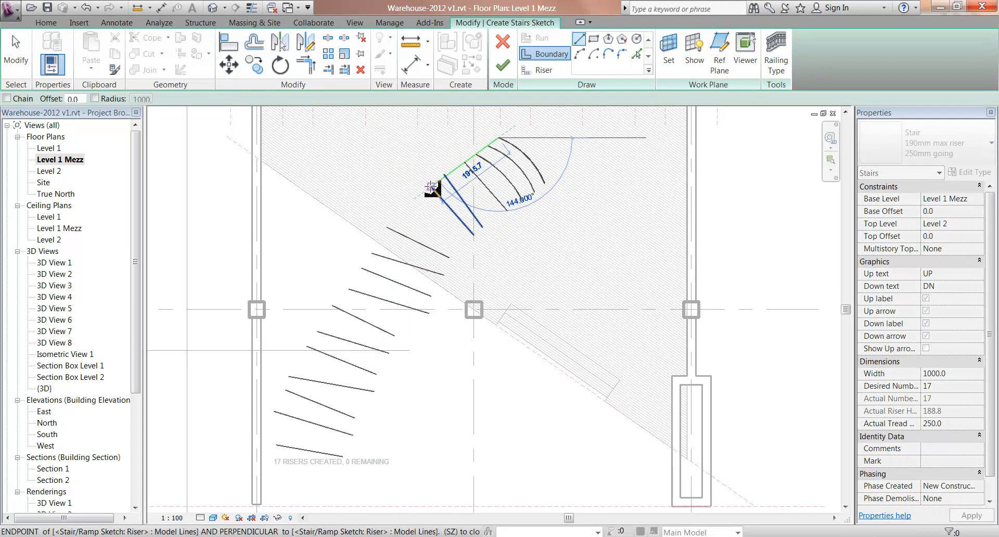
{"action": "left_click", "coordinate": [432, 187]}
Step: Draw straight boundary lines along both sides of the lower flight, from its first riser to the final riser
{"action": "left_click", "coordinate": [386, 228]}
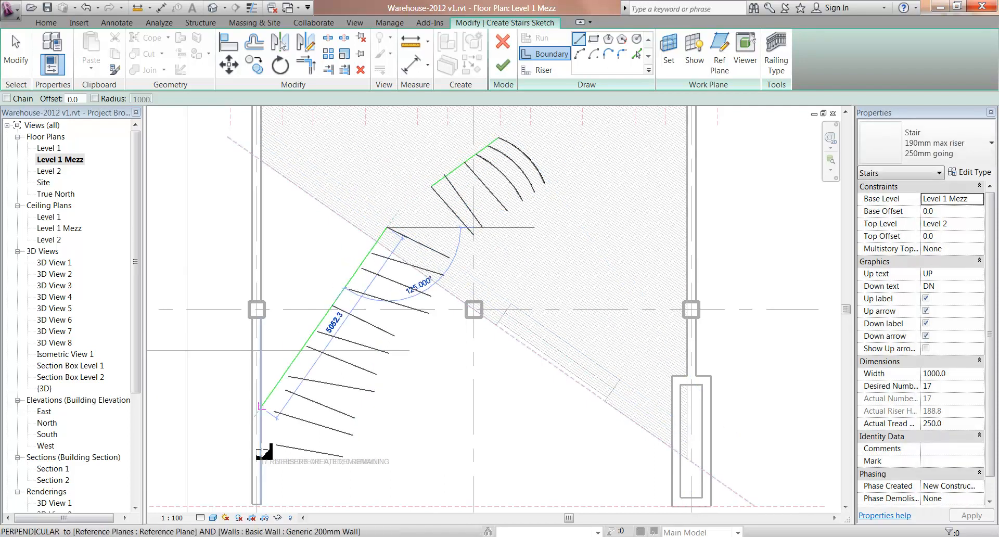
{"action": "left_click", "coordinate": [281, 446]}
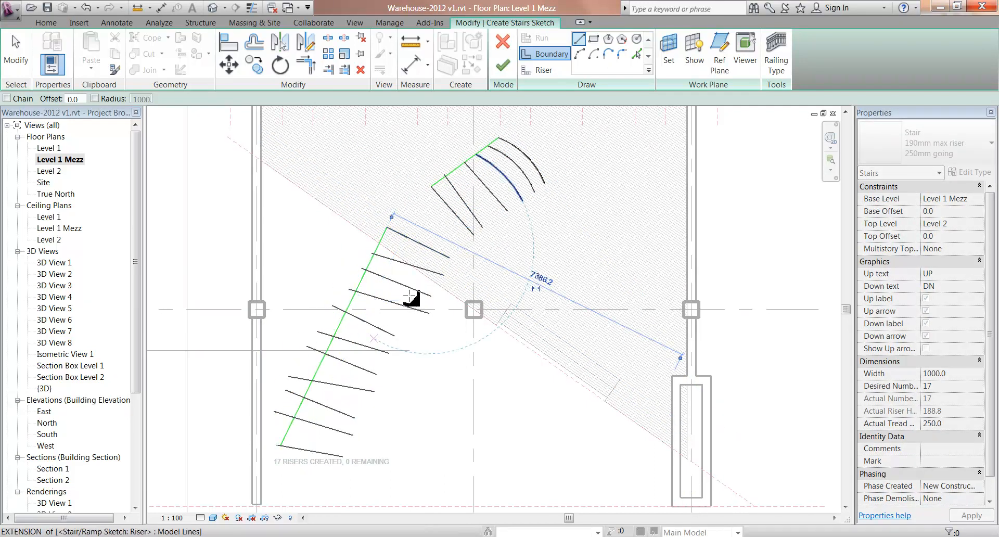
{"action": "left_click", "coordinate": [446, 262]}
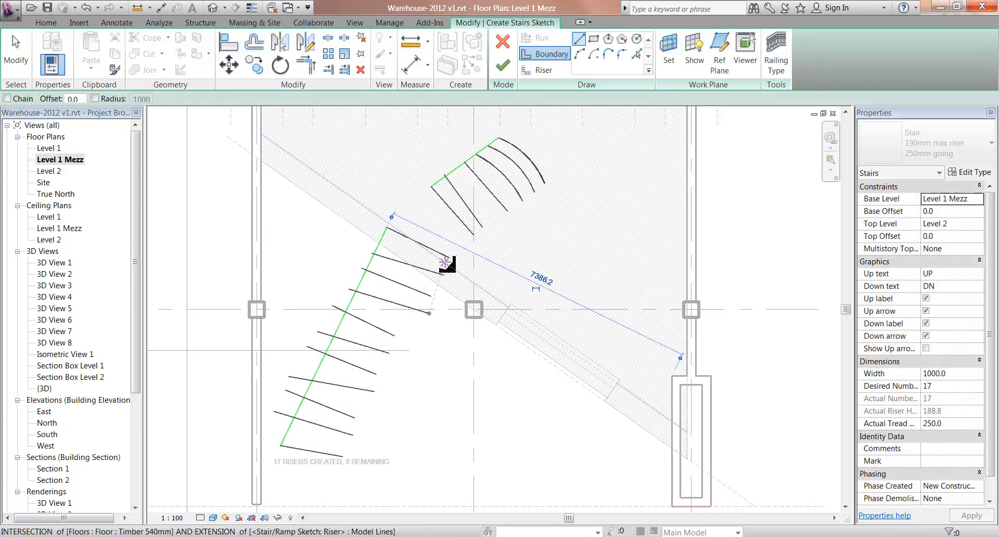
{"action": "left_click", "coordinate": [344, 458]}
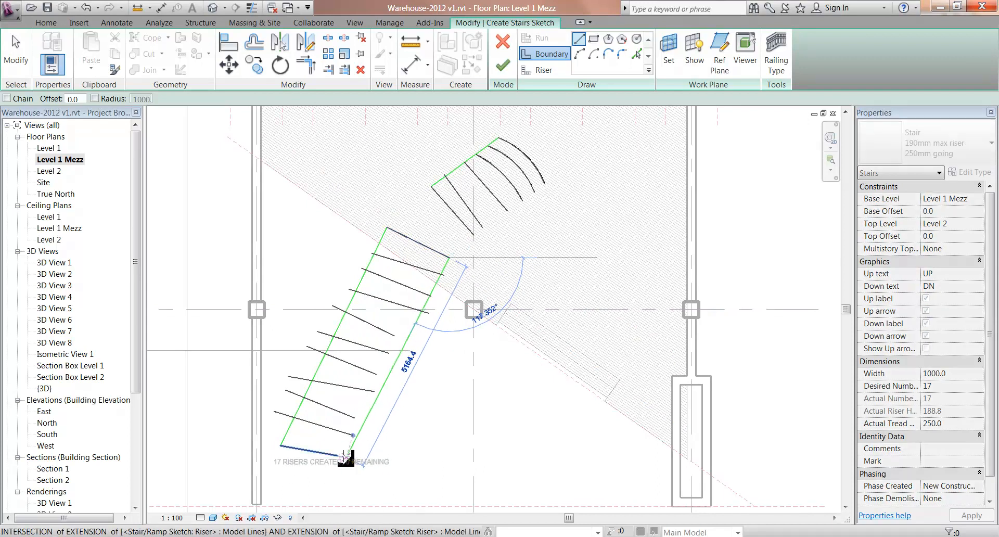
Step: Draw a straight outer boundary line about 1381 mm long joining the upper and lower flights' outer boundaries
{"action": "left_click", "coordinate": [433, 186]}
{"action": "scroll", "coordinate": [408, 199], "scroll_direction": "up", "scroll_amount": 4}
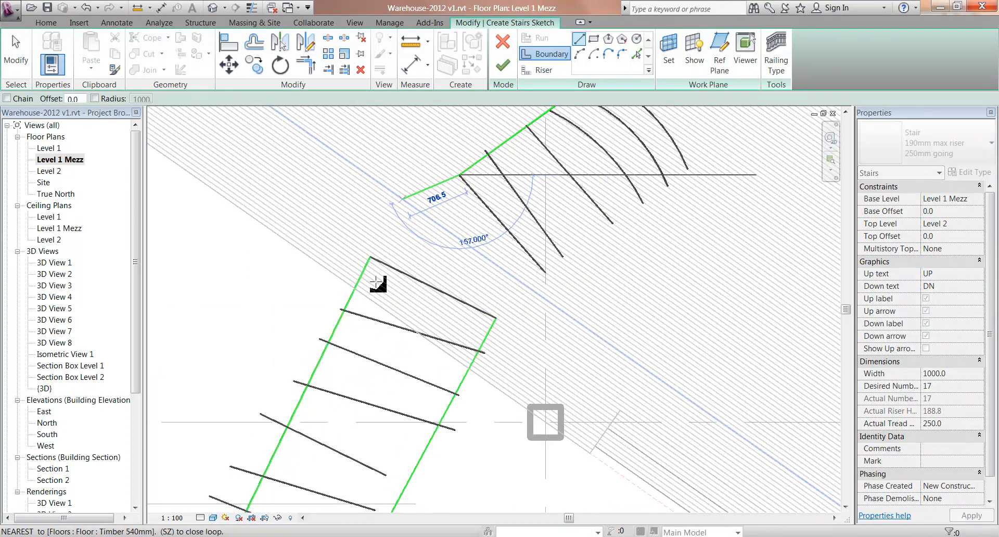
{"action": "scroll", "coordinate": [376, 282], "scroll_direction": "up", "scroll_amount": 2}
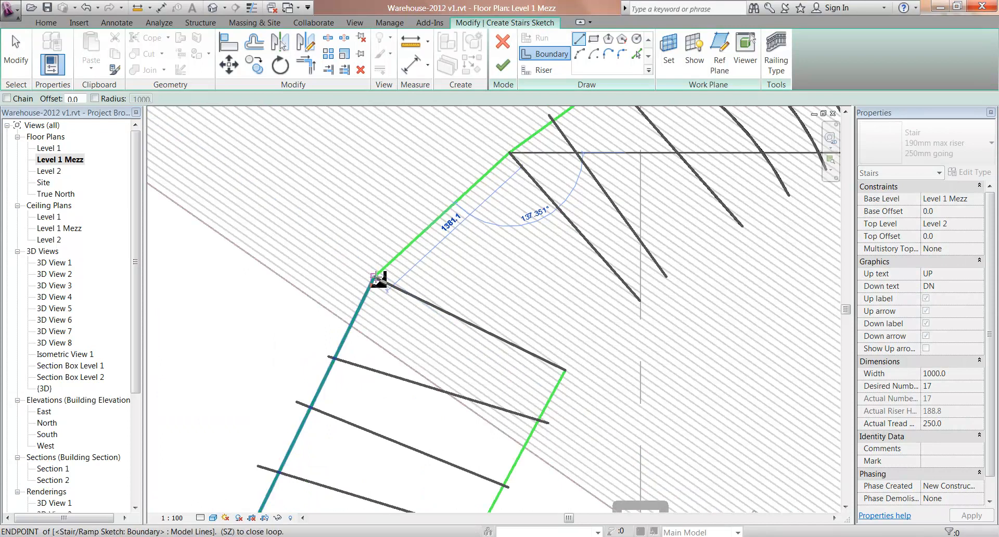
{"action": "left_click", "coordinate": [376, 278]}
Step: Draw a straight inner boundary line about 761 mm long from the sixth riser's inner end to the lower flight's inner boundary
{"action": "left_click", "coordinate": [641, 300]}
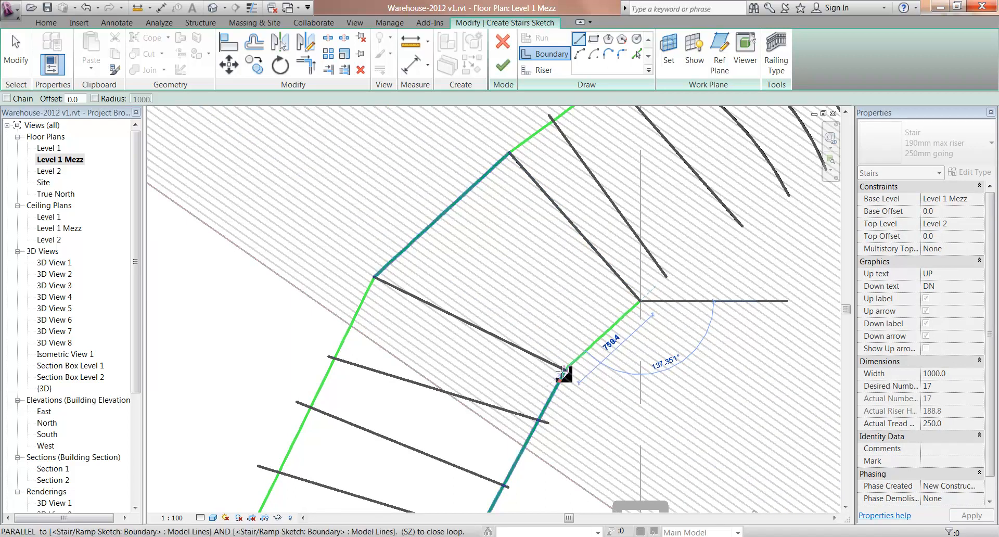
{"action": "scroll", "coordinate": [566, 373], "scroll_direction": "up", "scroll_amount": 5}
{"action": "mouse_move", "coordinate": [527, 396]}
{"action": "middle_mouse_down"}
{"action": "mouse_move", "coordinate": [533, 384]}
{"action": "mouse_move", "coordinate": [512, 391]}
{"action": "middle_mouse_up"}
{"action": "scroll", "coordinate": [512, 392], "scroll_direction": "up", "scroll_amount": 2}
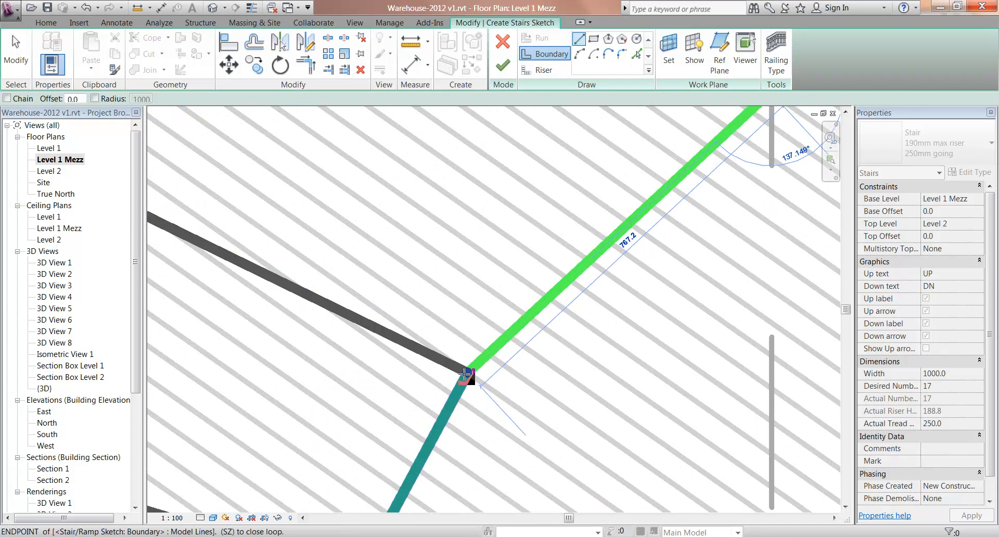
{"action": "left_click", "coordinate": [466, 373]}
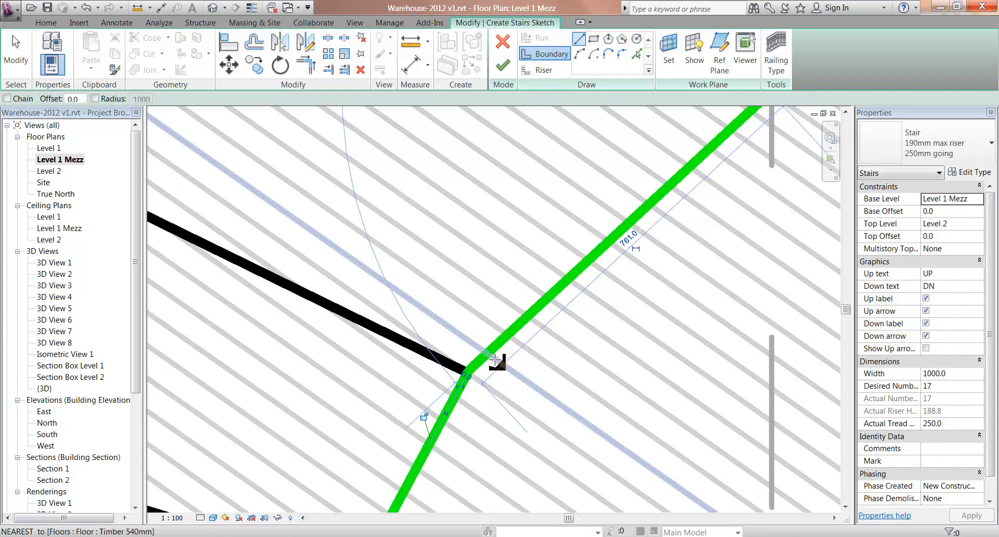
Step: Draw a straight boundary line about 2010 mm long along the inner ends of the upper six risers
{"action": "scroll", "coordinate": [572, 280], "scroll_direction": "down", "scroll_amount": 4}
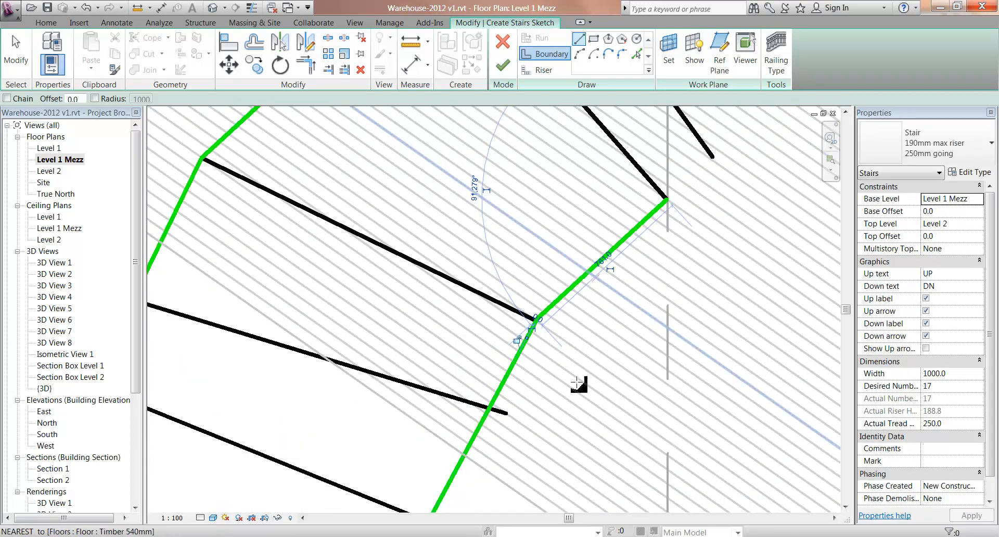
{"action": "scroll", "coordinate": [582, 381], "scroll_direction": "down", "scroll_amount": 4}
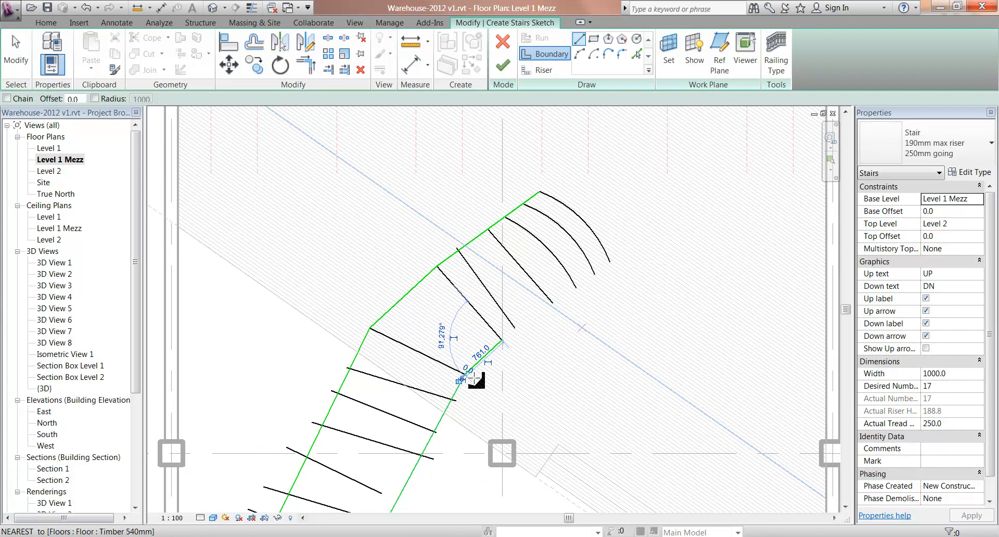
{"action": "scroll", "coordinate": [598, 281], "scroll_direction": "up", "scroll_amount": 3}
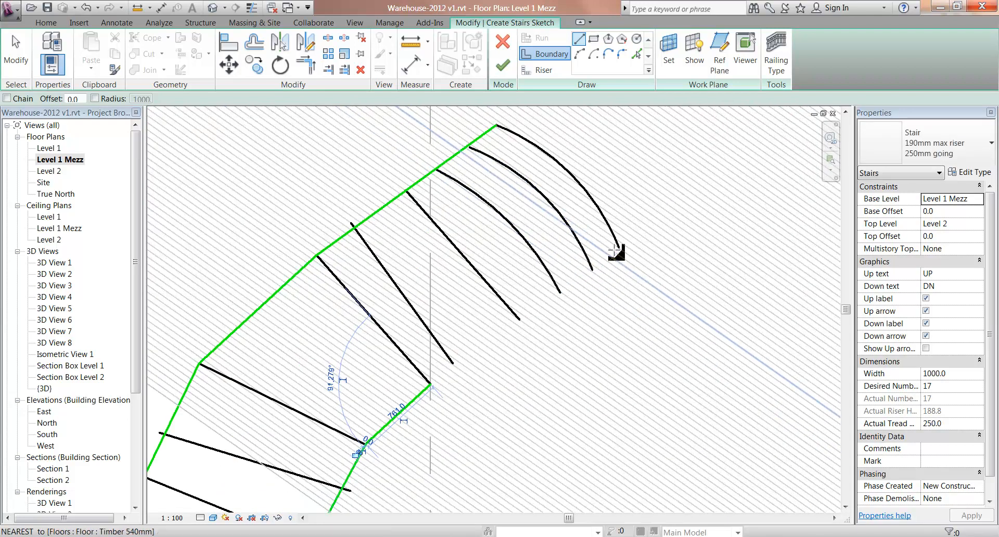
{"action": "left_click", "coordinate": [618, 249]}
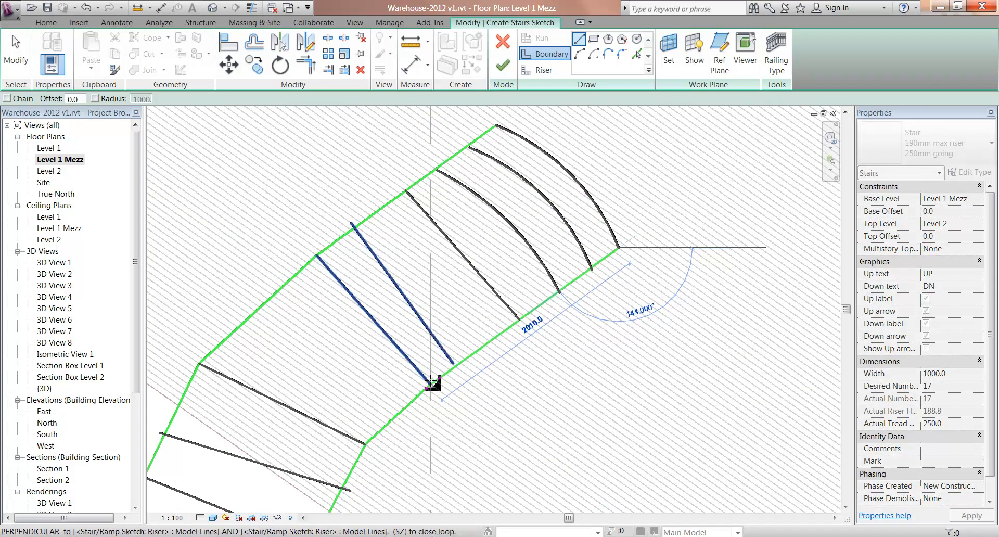
{"action": "scroll", "coordinate": [432, 385], "scroll_direction": "up", "scroll_amount": 3}
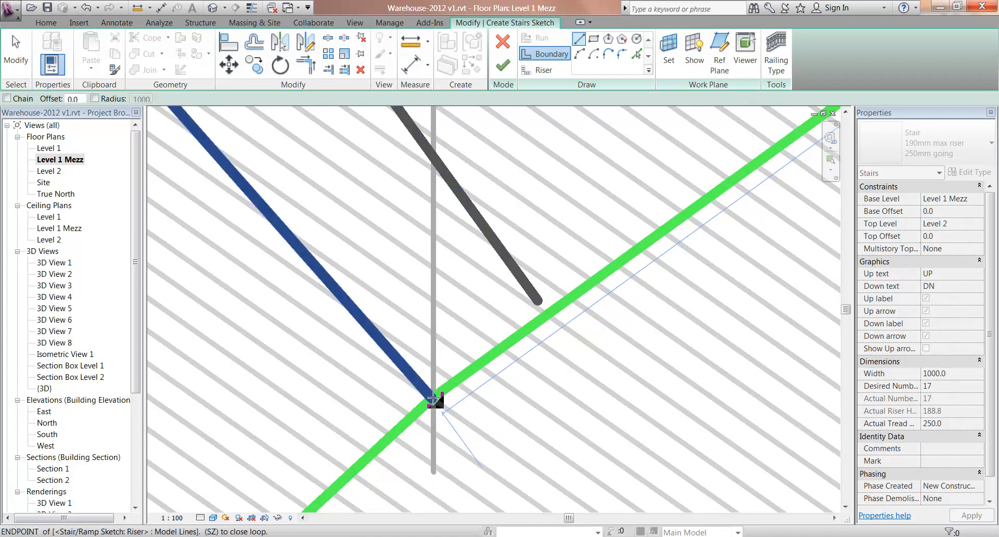
{"action": "scroll", "coordinate": [494, 361], "scroll_direction": "down", "scroll_amount": 5}
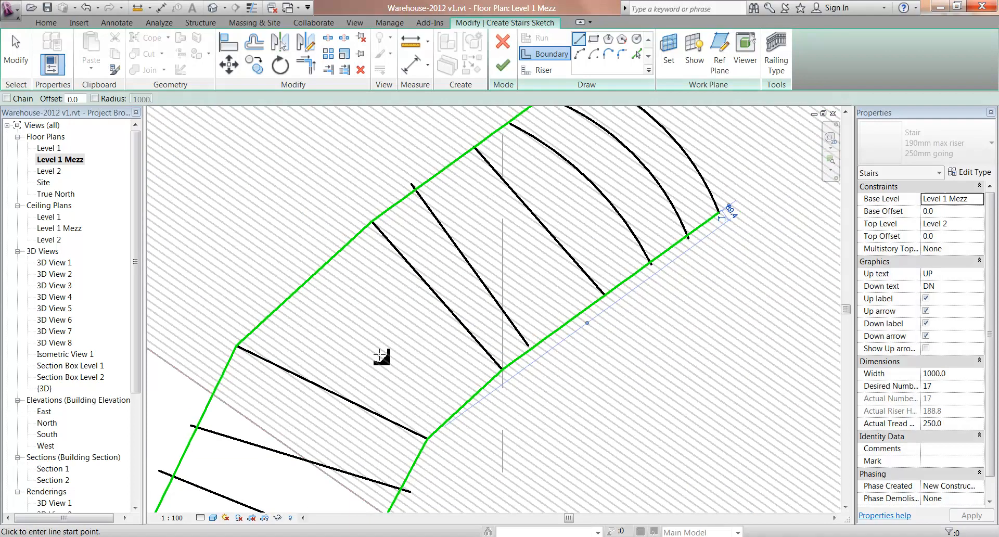
{"action": "scroll", "coordinate": [371, 290], "scroll_direction": "down", "scroll_amount": 4}
{"action": "key", "text": "Escape"}
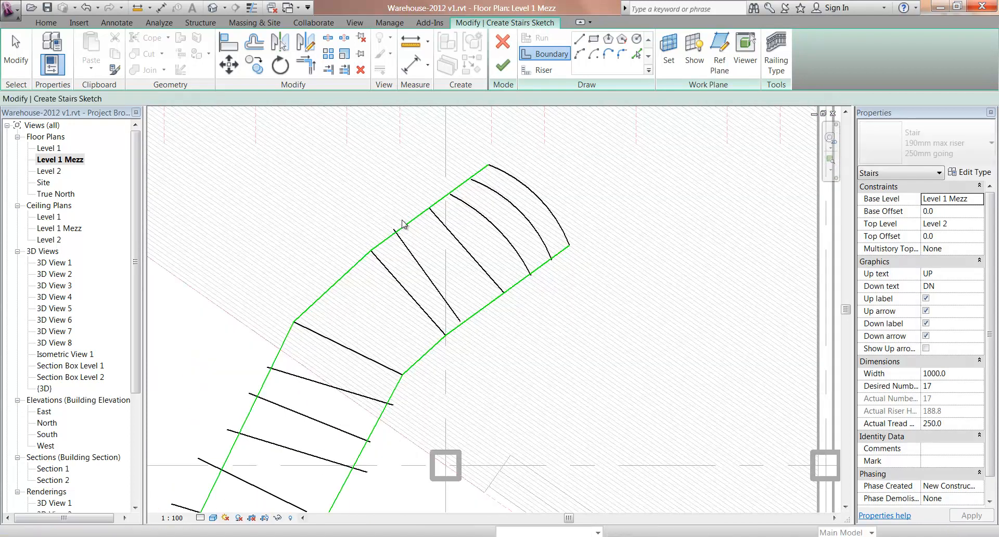
{"action": "key", "text": "Escape"}
Step: Try to finish the stair sketch, and go back to sketching
{"action": "mouse_move", "coordinate": [354, 385]}
{"action": "middle_mouse_down"}
{"action": "mouse_move", "coordinate": [420, 339]}
{"action": "mouse_move", "coordinate": [414, 326]}
{"action": "middle_mouse_up"}
{"action": "left_click", "coordinate": [503, 61]}
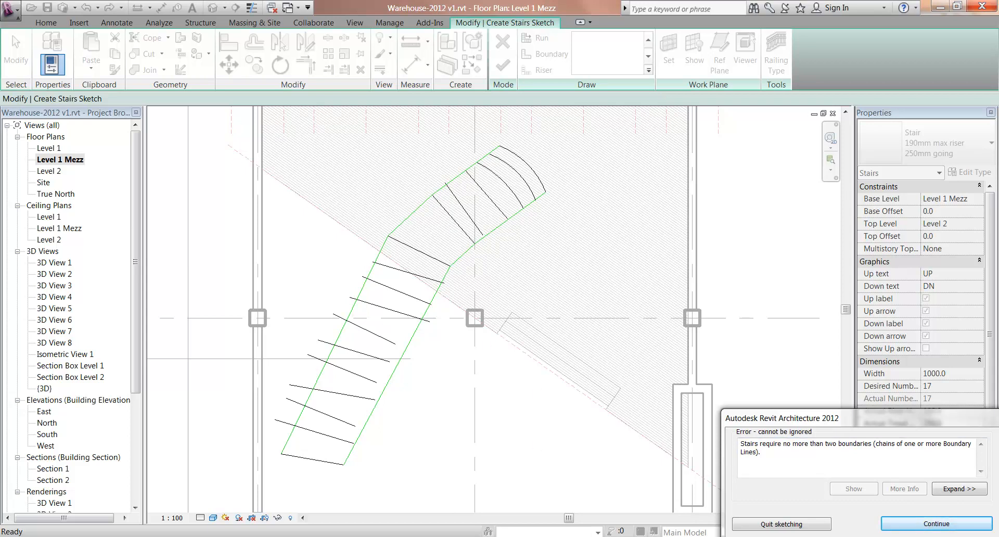
{"action": "left_click", "coordinate": [925, 527]}
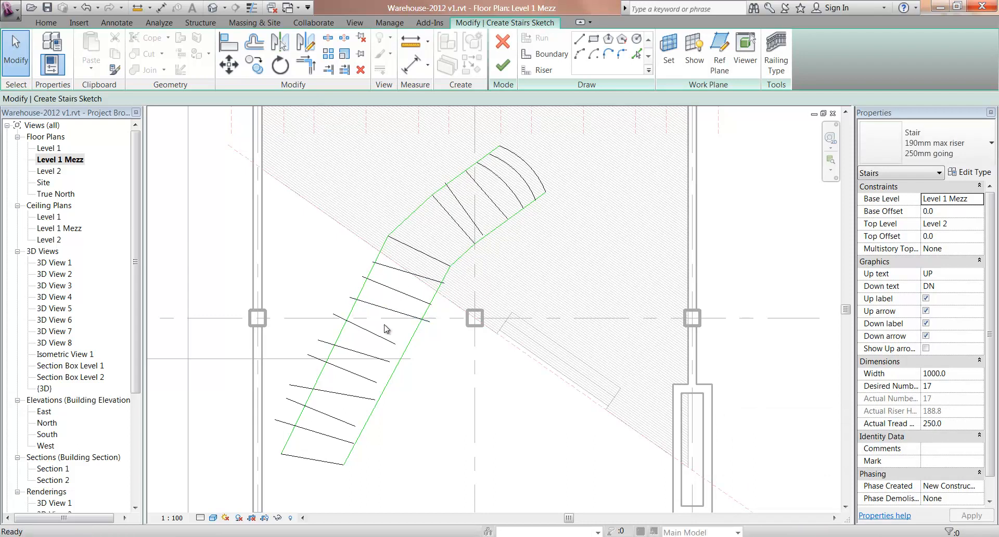
Step: Trim or extend the nine intermediate risers of the lower flight to its inner boundary line
{"action": "left_click", "coordinate": [345, 70]}
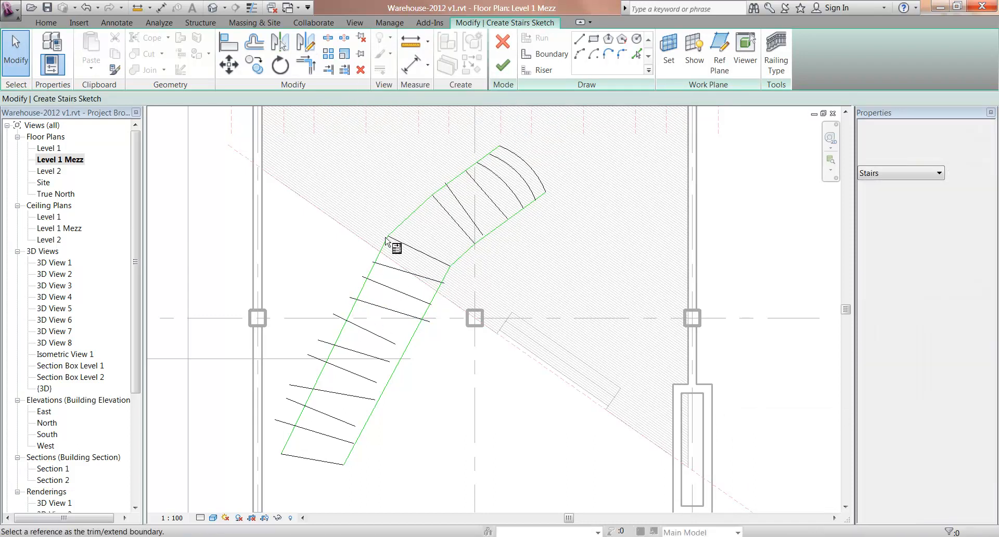
{"action": "left_click", "coordinate": [413, 348]}
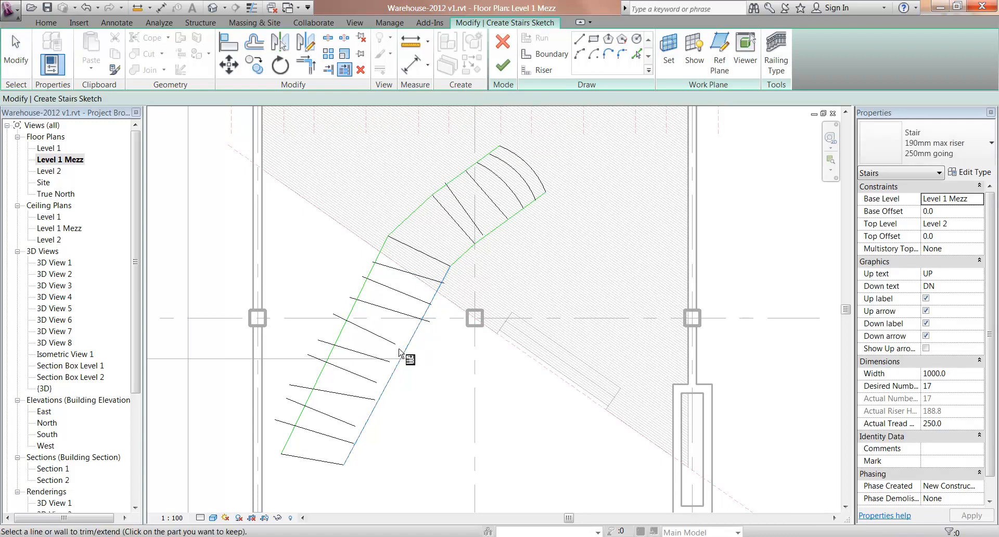
{"action": "scroll", "coordinate": [361, 465], "scroll_direction": "up", "scroll_amount": 3}
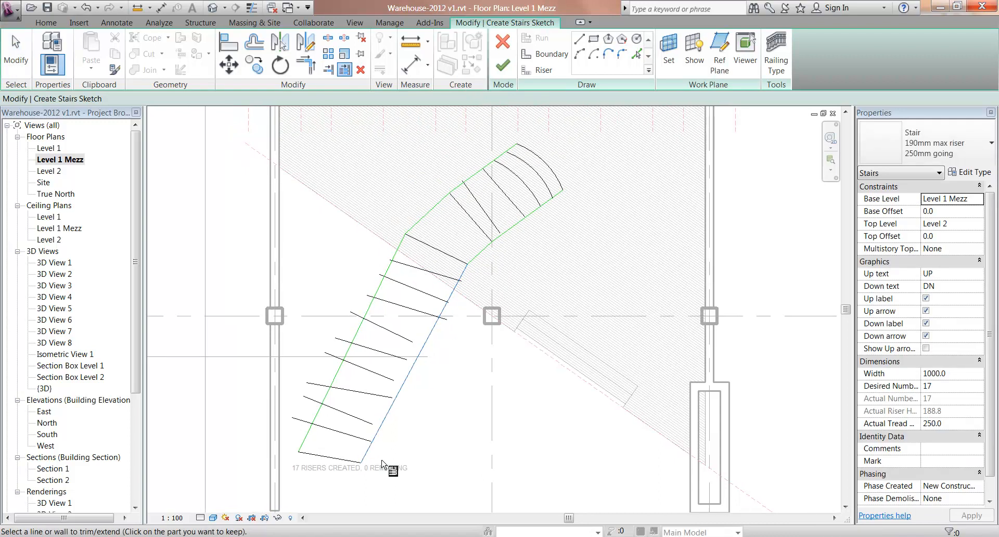
{"action": "left_click", "coordinate": [359, 436]}
{"action": "left_click", "coordinate": [353, 406]}
{"action": "left_click", "coordinate": [383, 379]}
{"action": "left_click", "coordinate": [397, 356]}
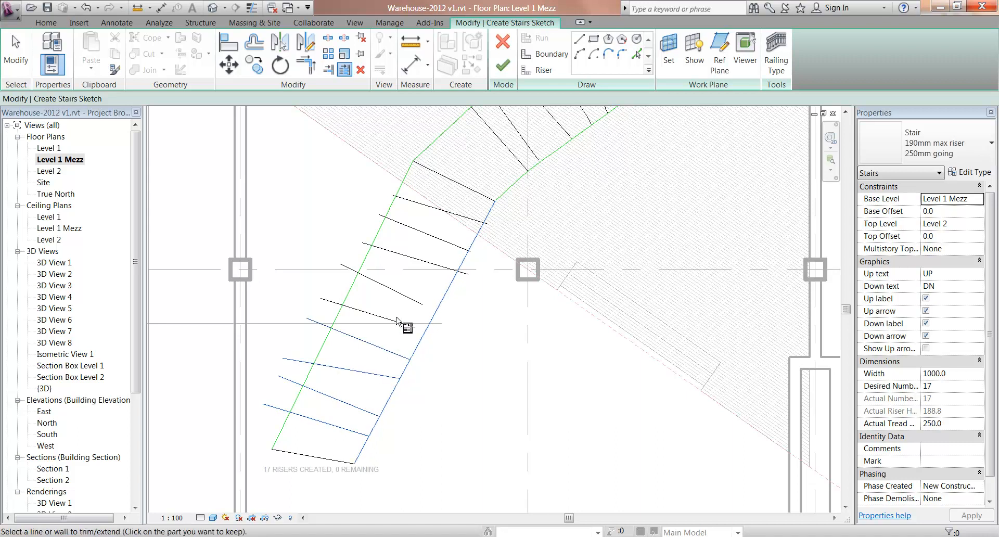
{"action": "left_click", "coordinate": [397, 326]}
{"action": "left_click", "coordinate": [420, 304]}
{"action": "left_click", "coordinate": [442, 268]}
{"action": "left_click", "coordinate": [467, 248]}
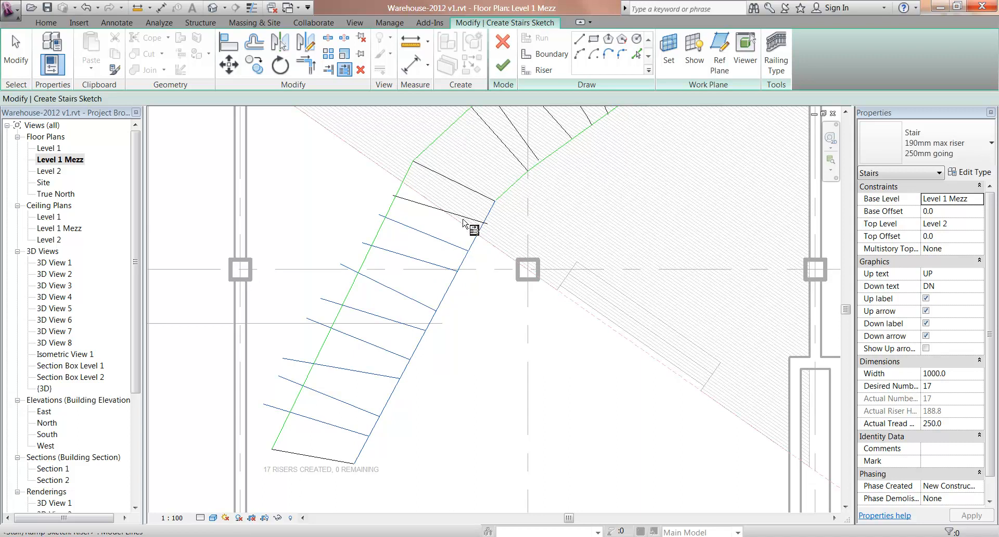
{"action": "left_click", "coordinate": [462, 218]}
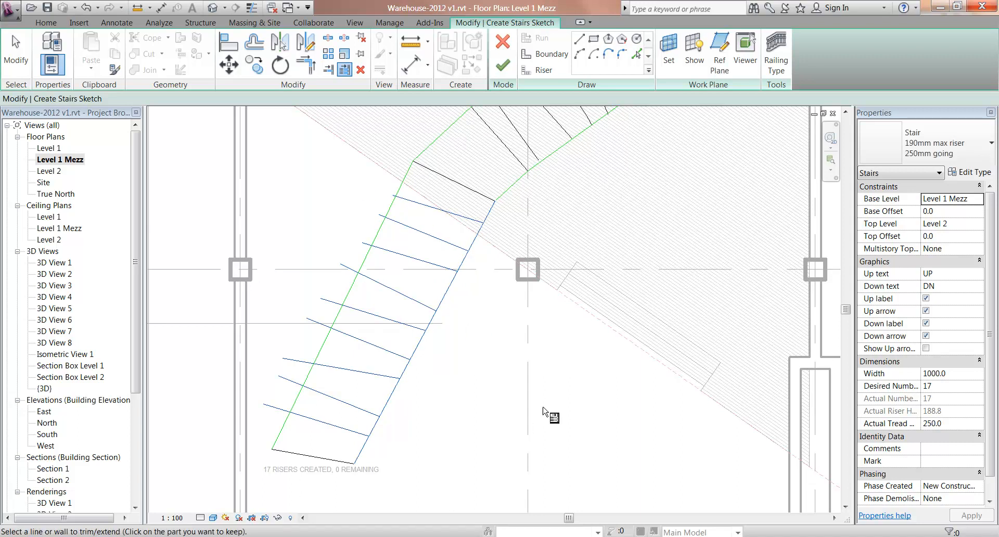
{"action": "key", "text": "Escape"}
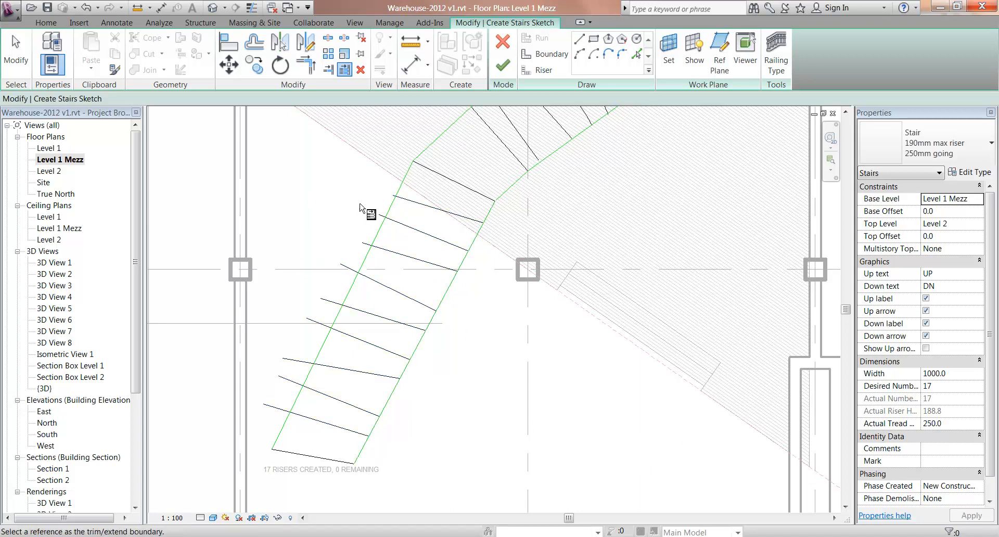
Step: Trim the nine intermediate risers of the lower flight to its outer boundary line
{"action": "left_click", "coordinate": [393, 210]}
{"action": "left_click", "coordinate": [412, 204]}
{"action": "left_click", "coordinate": [406, 226]}
{"action": "left_click", "coordinate": [388, 251]}
{"action": "left_click", "coordinate": [370, 282]}
{"action": "left_click", "coordinate": [354, 321]}
{"action": "left_click", "coordinate": [348, 342]}
{"action": "left_click", "coordinate": [336, 370]}
{"action": "left_click", "coordinate": [324, 401]}
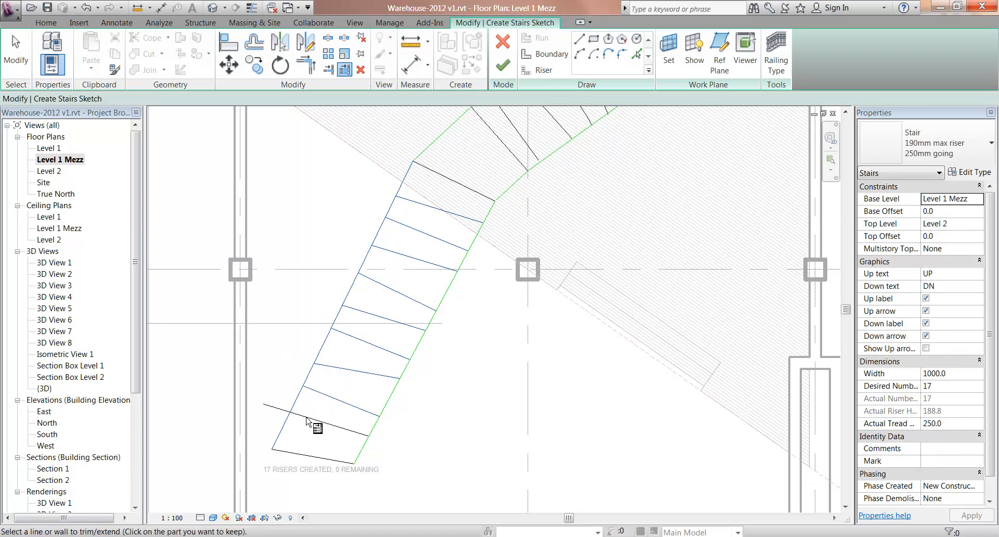
{"action": "left_click", "coordinate": [317, 424]}
{"action": "middle_click_drag", "start_coordinate": [540, 160], "coordinate": [454, 353]}
{"action": "scroll", "coordinate": [430, 346], "scroll_direction": "up", "scroll_amount": 2}
{"action": "key", "text": "Escape"}
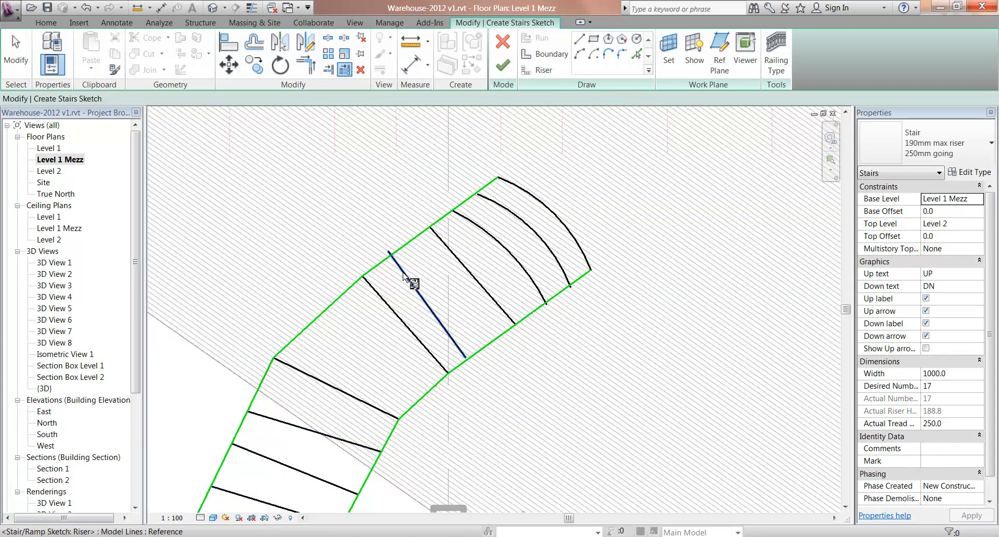
Step: Trim the two intermediate straight risers of the upper flight to its outer boundary line
{"action": "left_click", "coordinate": [376, 261]}
{"action": "left_click", "coordinate": [412, 283]}
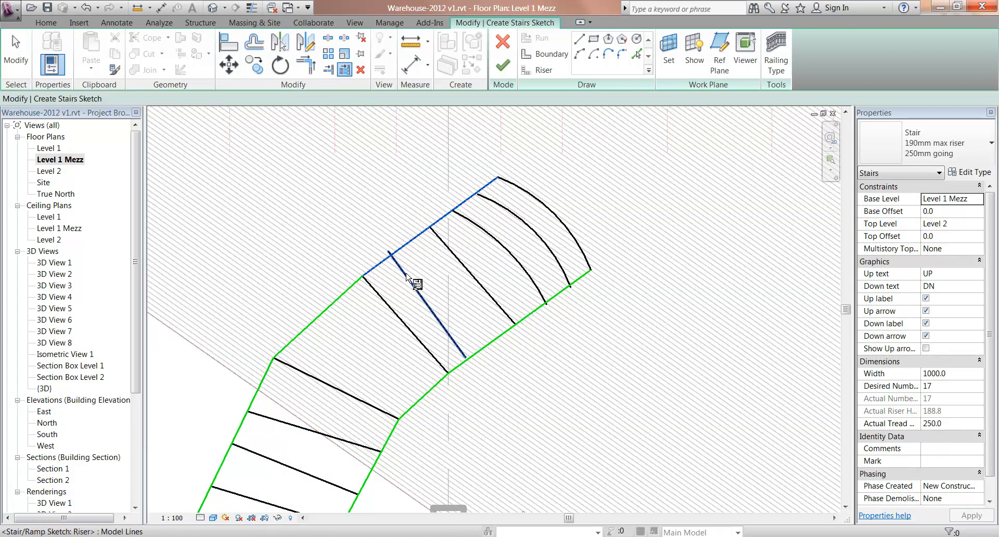
{"action": "left_click", "coordinate": [451, 253]}
{"action": "key", "text": "Escape"}
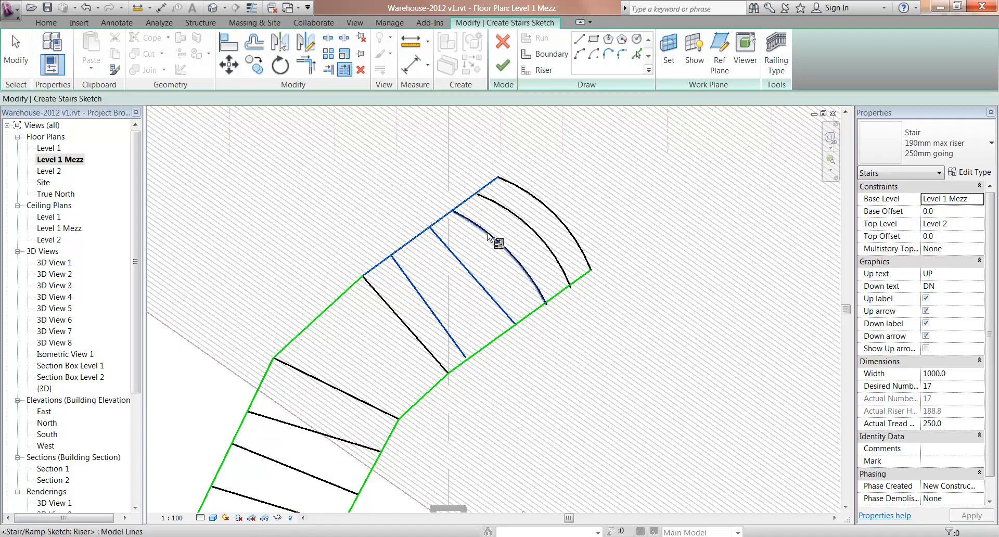
Step: Trim or extend the upper flight's two straight and two curved intermediate risers to its inner boundary line
{"action": "left_click", "coordinate": [535, 312]}
{"action": "left_click", "coordinate": [460, 344]}
{"action": "left_click", "coordinate": [507, 315]}
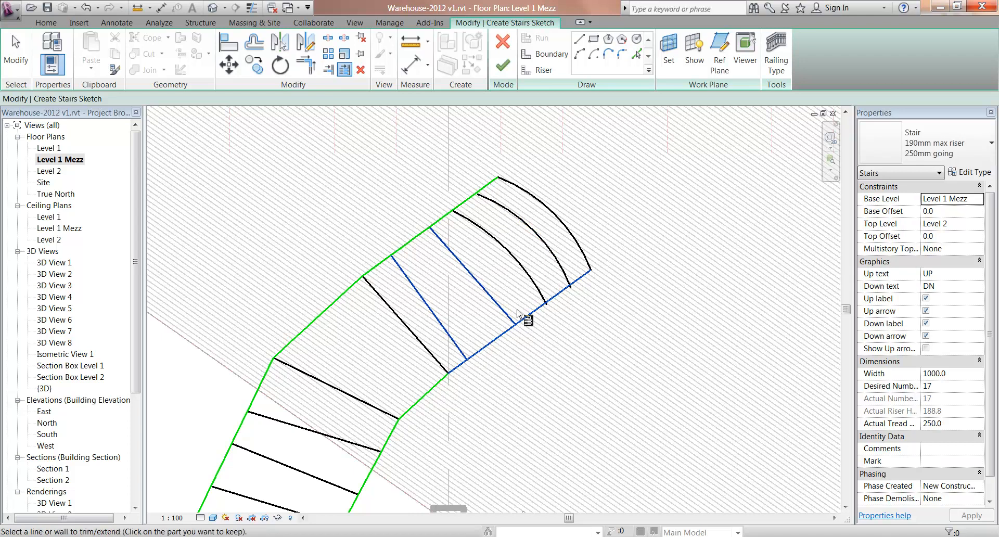
{"action": "left_click", "coordinate": [540, 293]}
{"action": "left_click", "coordinate": [567, 274]}
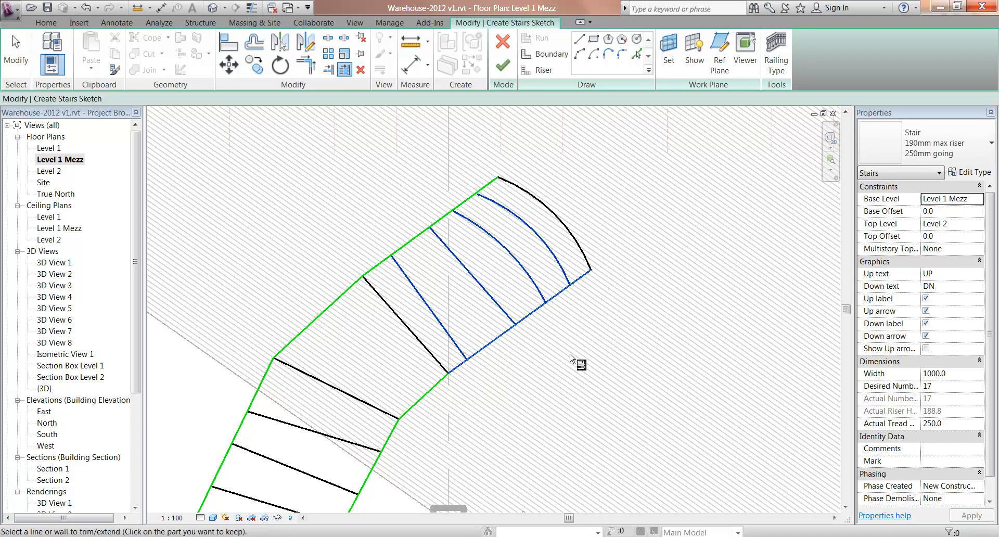
Step: Try again to finish the stair sketch with the trimmed risers, and go back to sketching
{"action": "scroll", "coordinate": [572, 348], "scroll_direction": "down", "scroll_amount": 4}
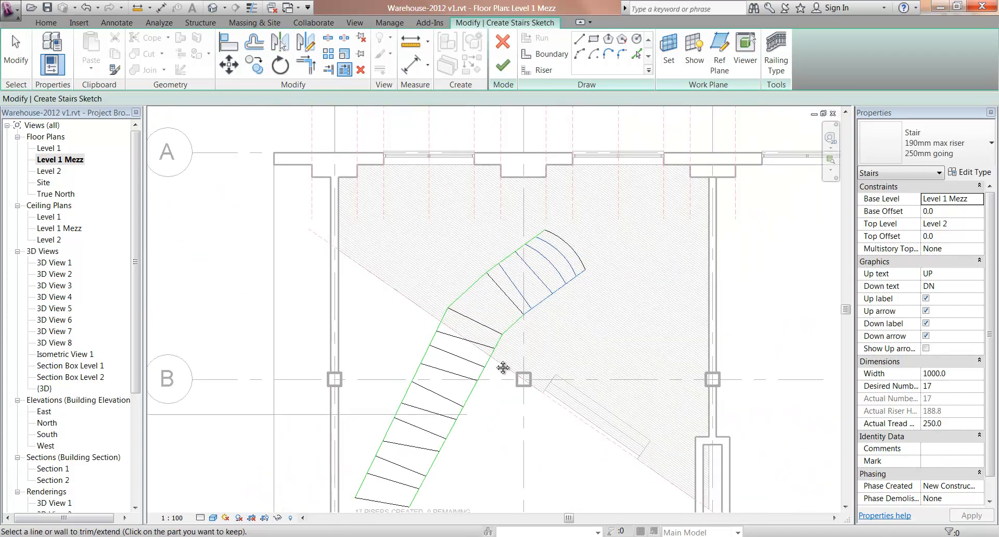
{"action": "middle_click_drag", "start_coordinate": [497, 369], "coordinate": [480, 326]}
{"action": "scroll", "coordinate": [481, 326], "scroll_direction": "down", "scroll_amount": 1}
{"action": "left_click", "coordinate": [504, 67]}
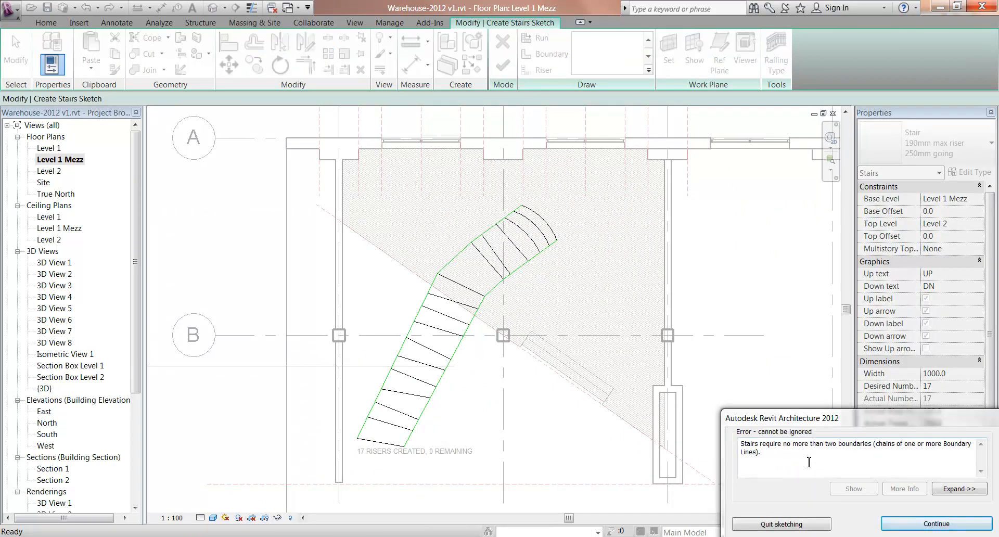
{"action": "left_click", "coordinate": [937, 524]}
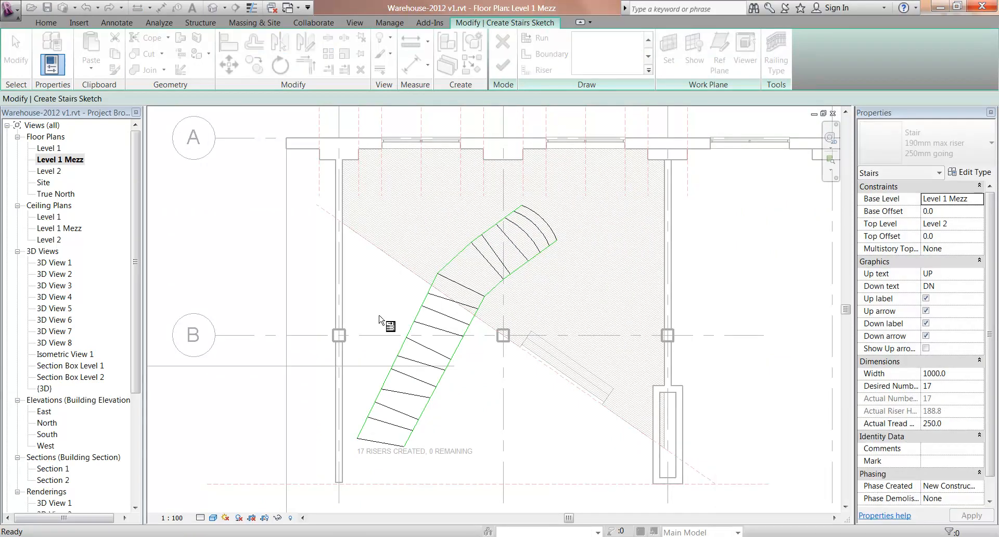
Step: Trim the outer boundary lines into corners at the lowest riser and at both bends between the flights
{"action": "scroll", "coordinate": [418, 404], "scroll_direction": "up", "scroll_amount": 2}
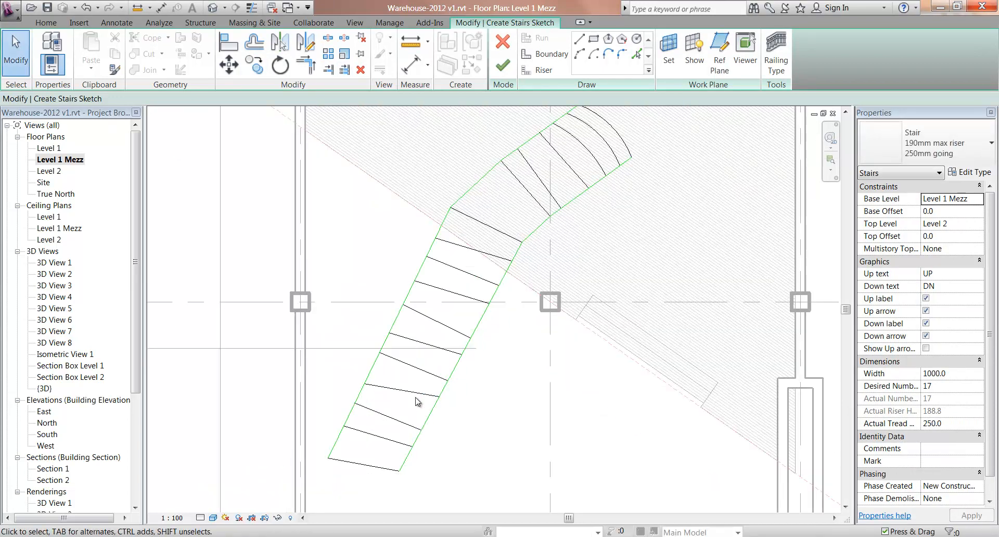
{"action": "left_click", "coordinate": [306, 65]}
{"action": "left_click", "coordinate": [337, 457]}
{"action": "left_click", "coordinate": [339, 459]}
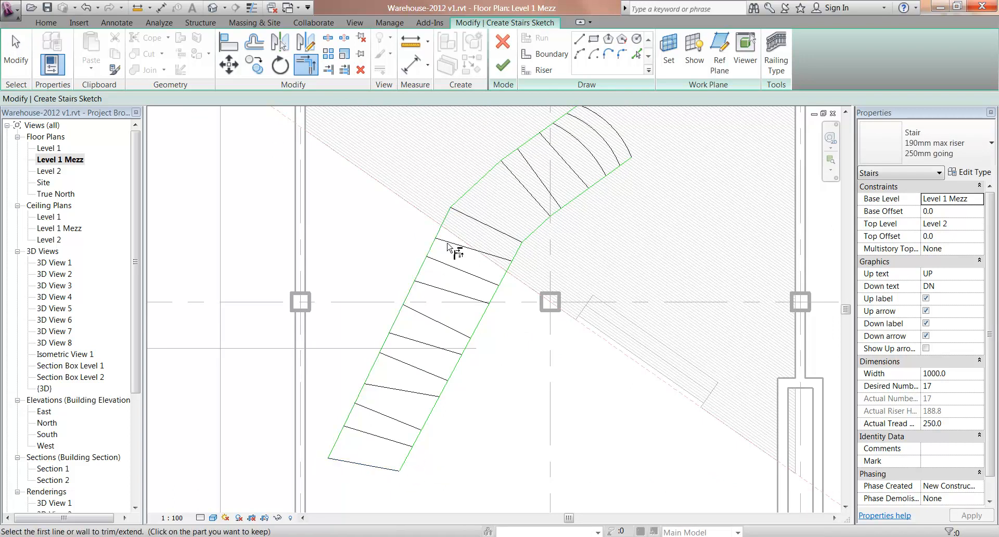
{"action": "left_click", "coordinate": [449, 215]}
{"action": "left_click", "coordinate": [460, 198]}
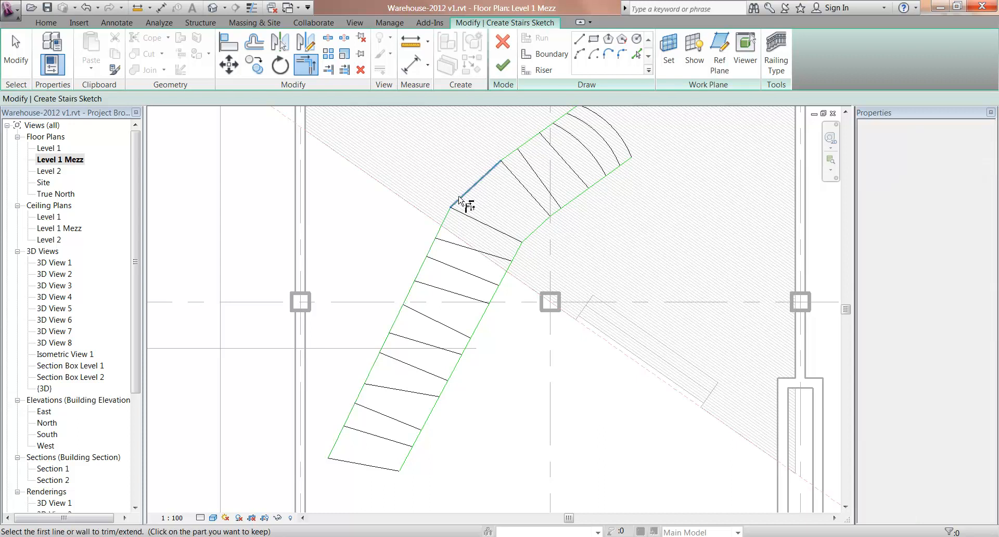
{"action": "left_click", "coordinate": [496, 166]}
{"action": "left_click", "coordinate": [510, 155]}
Step: Trim the upper flight's boundary lines into corners at the topmost curved riser
{"action": "middle_click_drag", "start_coordinate": [529, 169], "coordinate": [473, 236]}
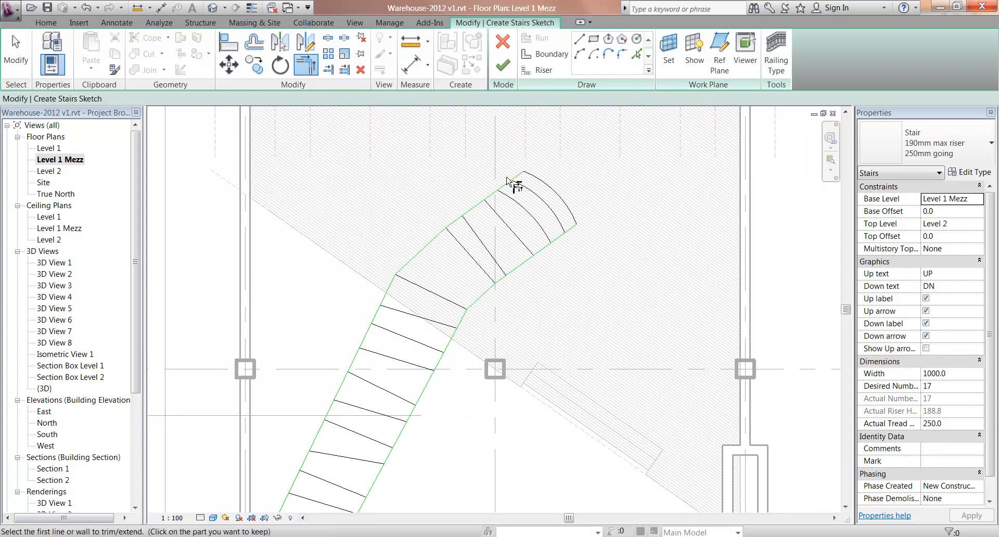
{"action": "left_click", "coordinate": [515, 179]}
{"action": "left_click", "coordinate": [571, 223]}
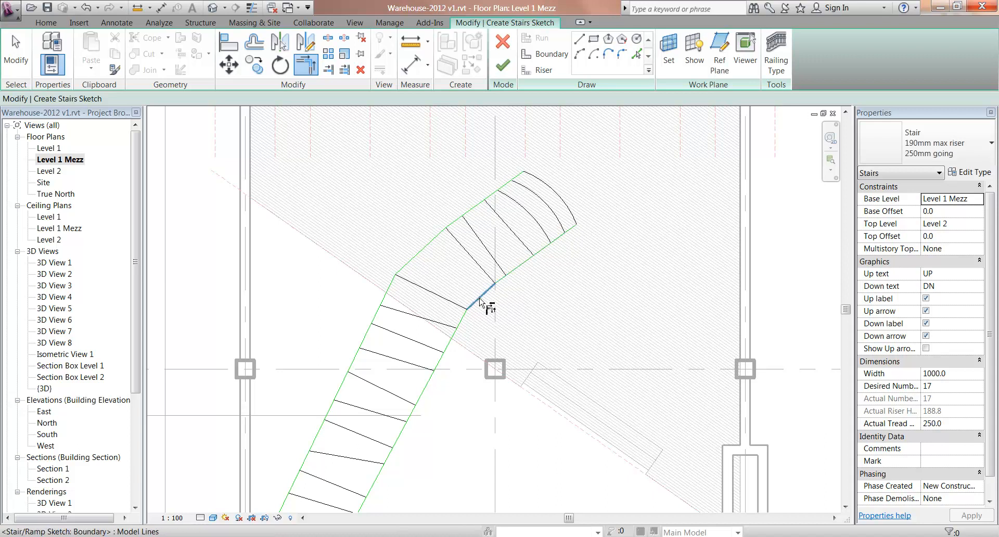
Step: Trim the inner boundary lines into a corner at the lower bend between the flights, and try to finish the stair sketch
{"action": "left_click", "coordinate": [452, 335]}
{"action": "left_click", "coordinate": [465, 314]}
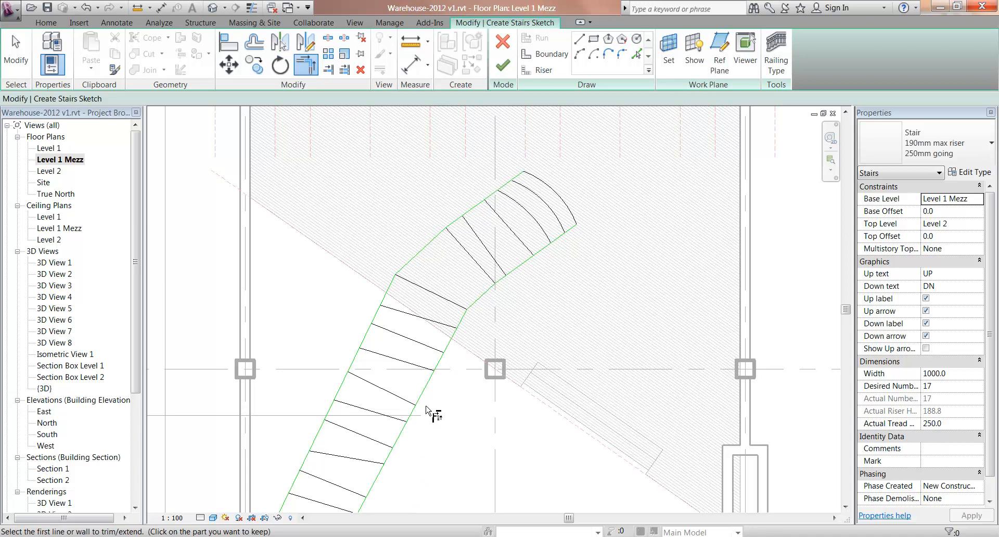
{"action": "key", "text": "Escape"}
{"action": "left_click", "coordinate": [503, 65]}
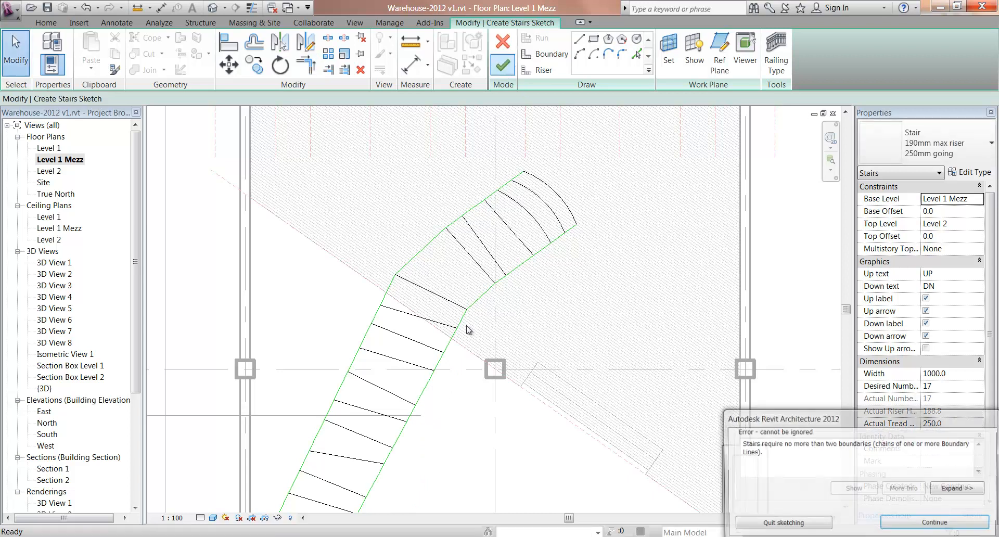
{"action": "left_click", "coordinate": [929, 523]}
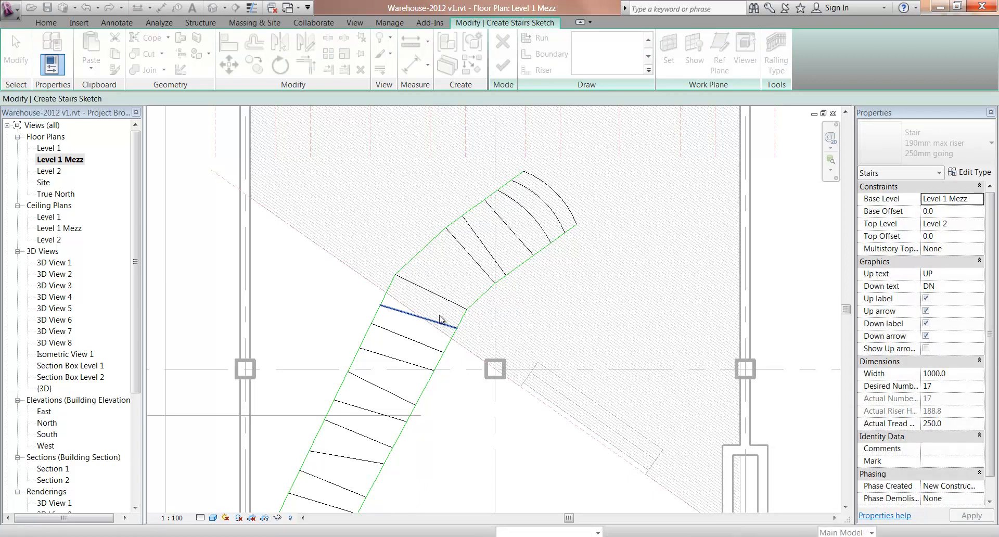
Step: Adjust the end of the lower flight's topmost riser at the inner bend, and try again to finish the sketch
{"action": "scroll", "coordinate": [448, 322], "scroll_direction": "up", "scroll_amount": 6}
{"action": "left_click", "coordinate": [489, 312]}
{"action": "scroll", "coordinate": [492, 315], "scroll_direction": "up", "scroll_amount": 4}
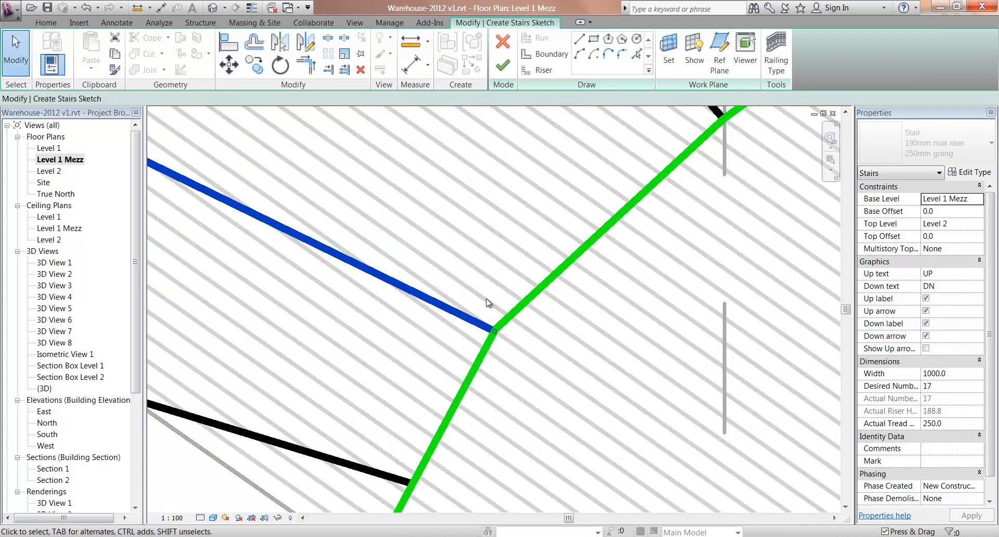
{"action": "mouse_move", "coordinate": [502, 354]}
{"action": "left_mouse_down"}
{"action": "mouse_move", "coordinate": [439, 330]}
{"action": "mouse_move", "coordinate": [501, 352]}
{"action": "left_mouse_up"}
{"action": "scroll", "coordinate": [477, 371], "scroll_direction": "down", "scroll_amount": 6}
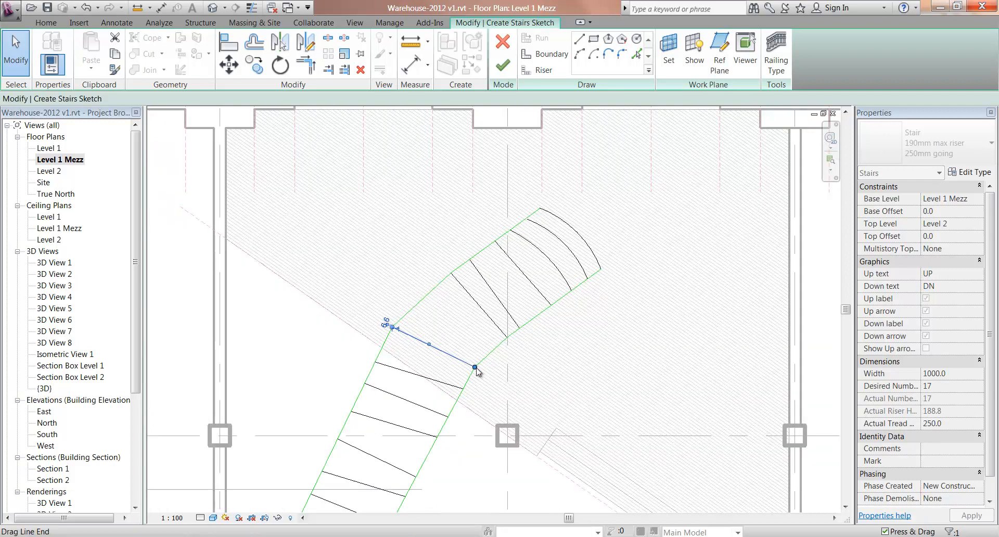
{"action": "left_click", "coordinate": [491, 408]}
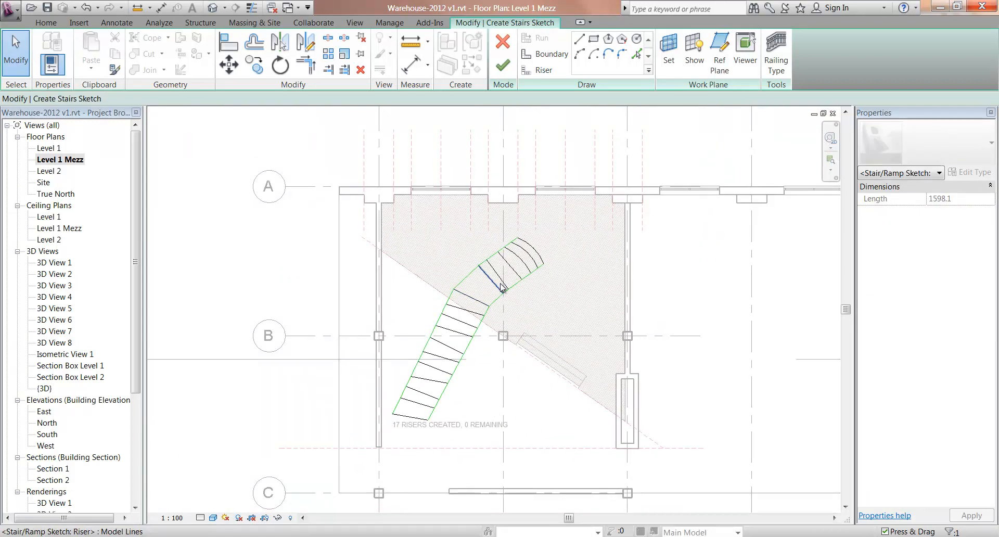
{"action": "left_click", "coordinate": [504, 65]}
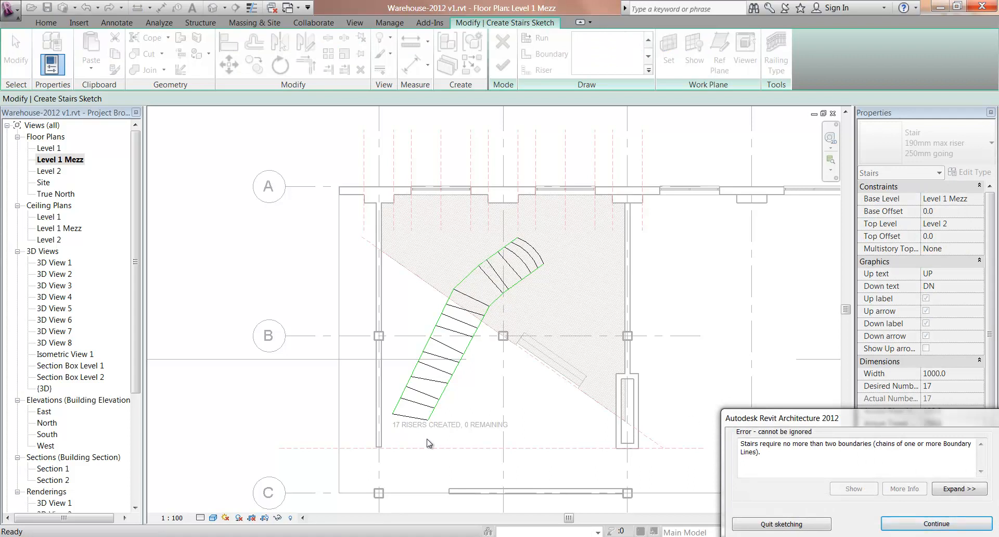
{"action": "left_click", "coordinate": [926, 524]}
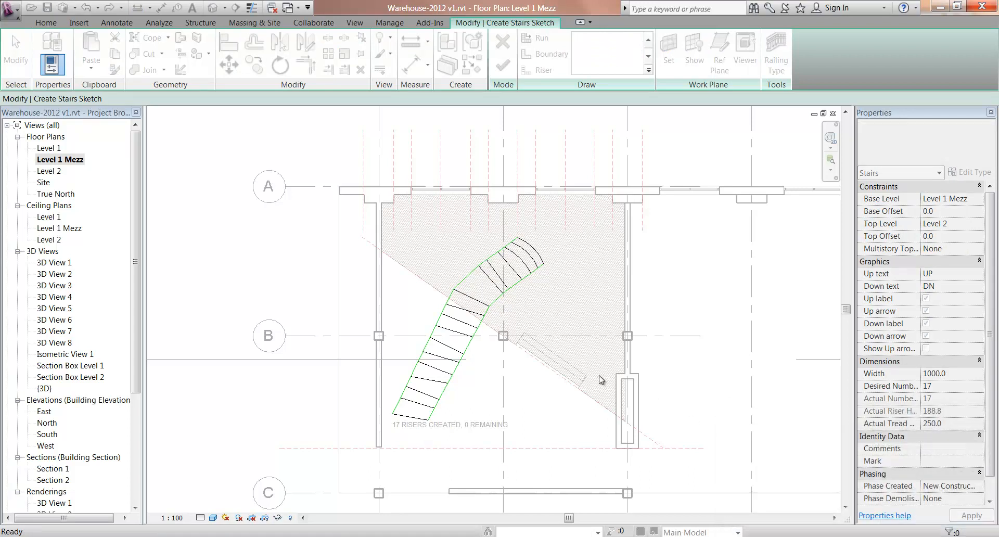
Step: Delete the three curved risers at the top of the upper flight
{"action": "scroll", "coordinate": [510, 394], "scroll_direction": "up", "scroll_amount": 3}
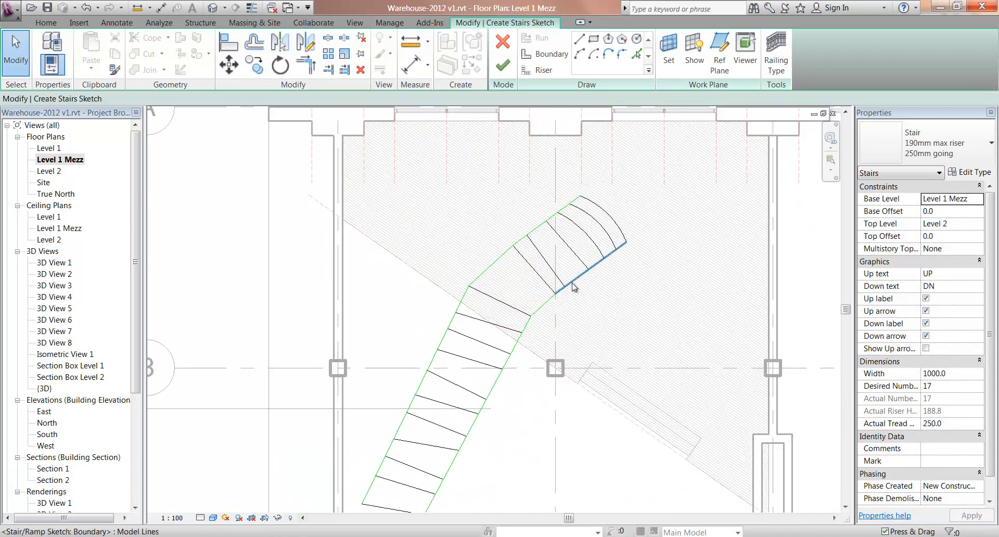
{"action": "middle_click_drag", "start_coordinate": [500, 318], "coordinate": [503, 273]}
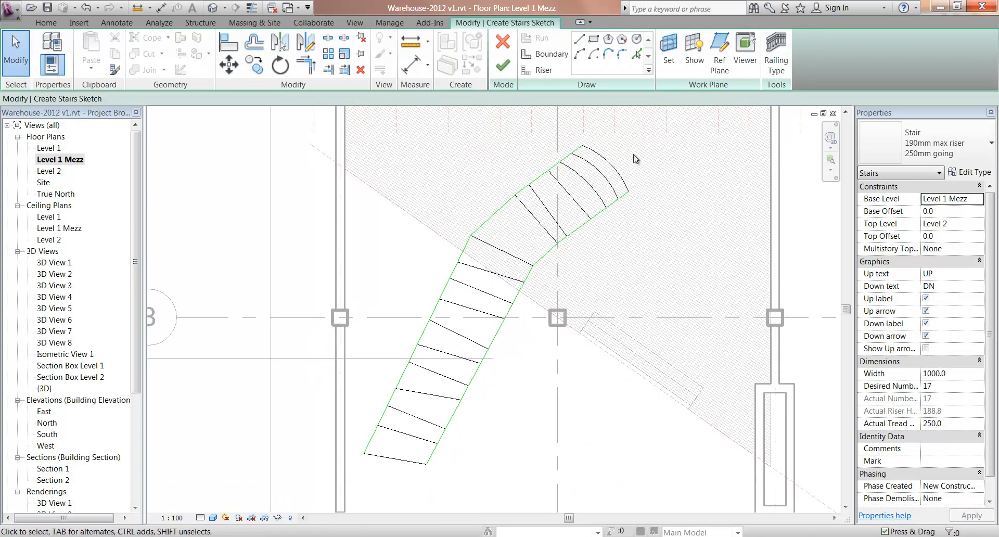
{"action": "left_click_drag", "start_coordinate": [615, 151], "coordinate": [589, 191]}
{"action": "key", "text": "Delete"}
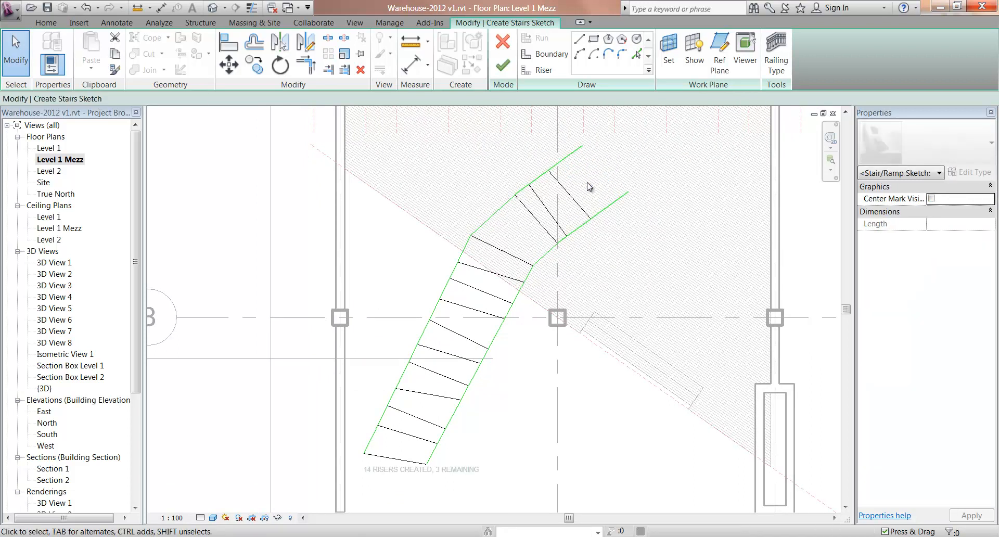
{"action": "left_click", "coordinate": [580, 40]}
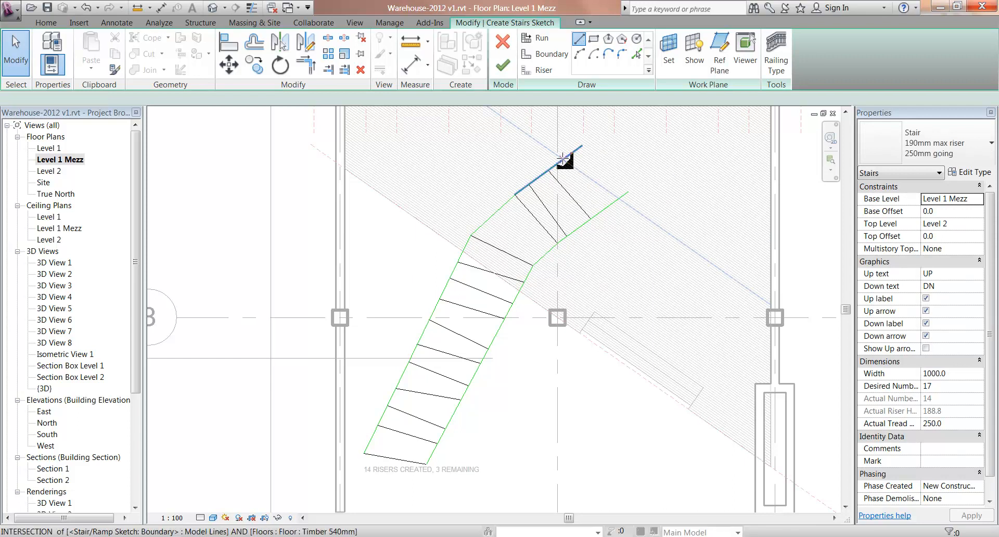
{"action": "key", "text": "Escape"}
{"action": "key", "text": "Escape"}
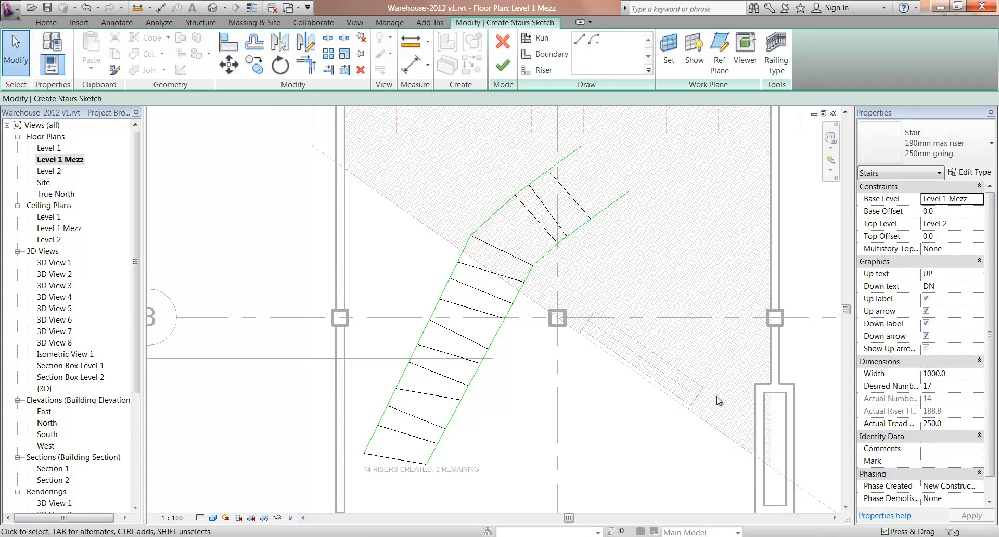
Step: Hide the Floors category in the Level 1 Mezz floor plan through its visibility and graphics overrides
{"action": "left_click", "coordinate": [882, 174]}
{"action": "left_click", "coordinate": [887, 198]}
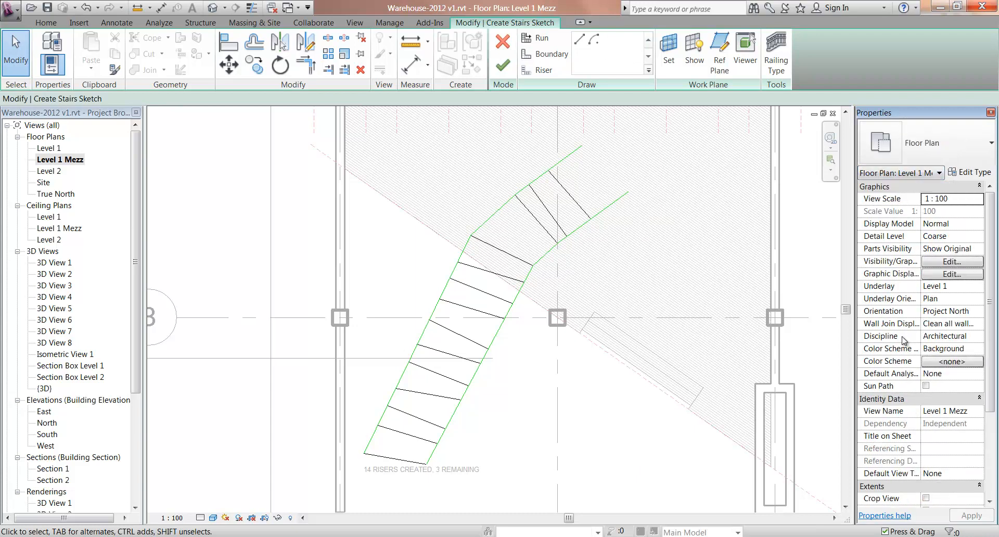
{"action": "key", "text": "v"}
{"action": "key", "text": "g"}
{"action": "left_click", "coordinate": [37, 200]}
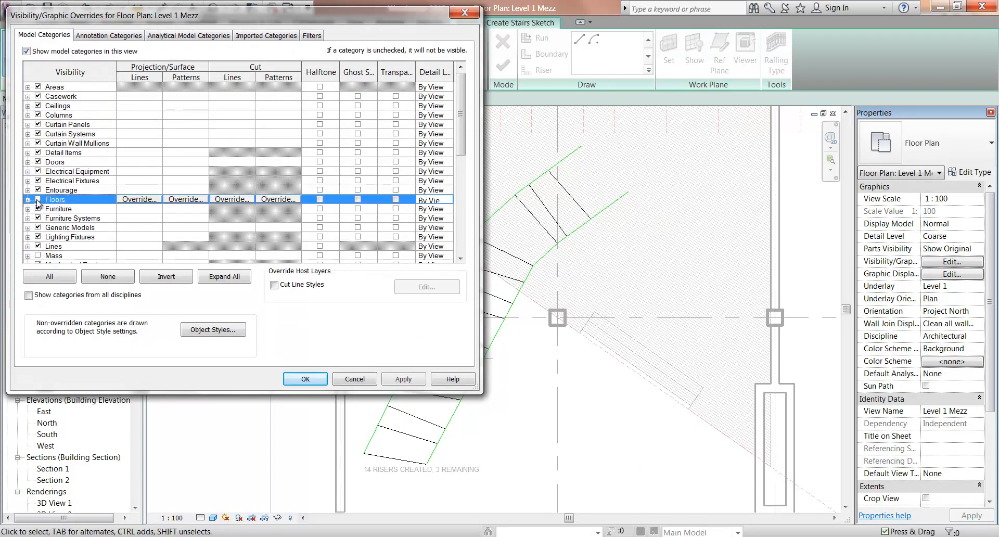
{"action": "left_click", "coordinate": [305, 379]}
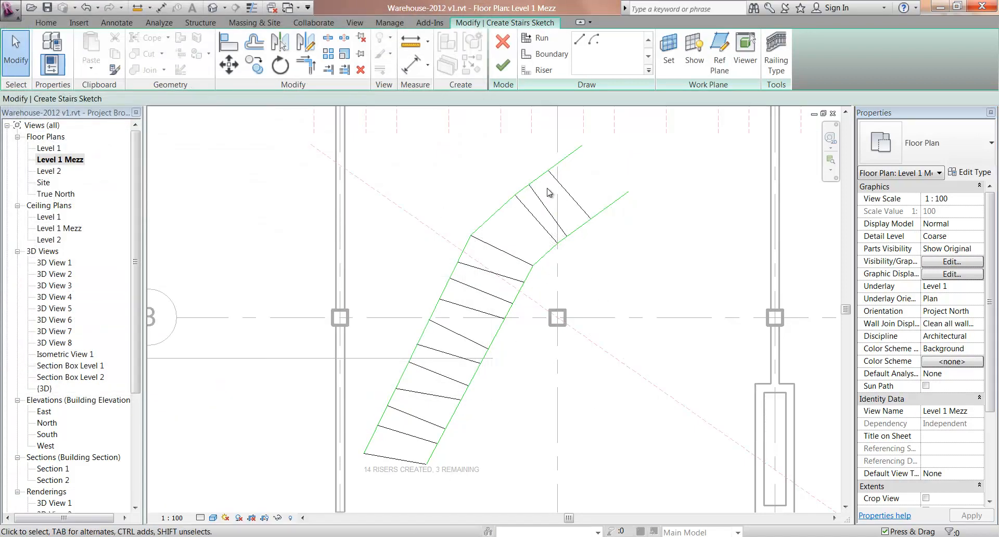
Step: Draw a straight riser joining the open upper ends of the two boundaries, and try to finish the stair sketch
{"action": "middle_click_drag", "start_coordinate": [543, 196], "coordinate": [525, 271]}
{"action": "left_click", "coordinate": [540, 69]}
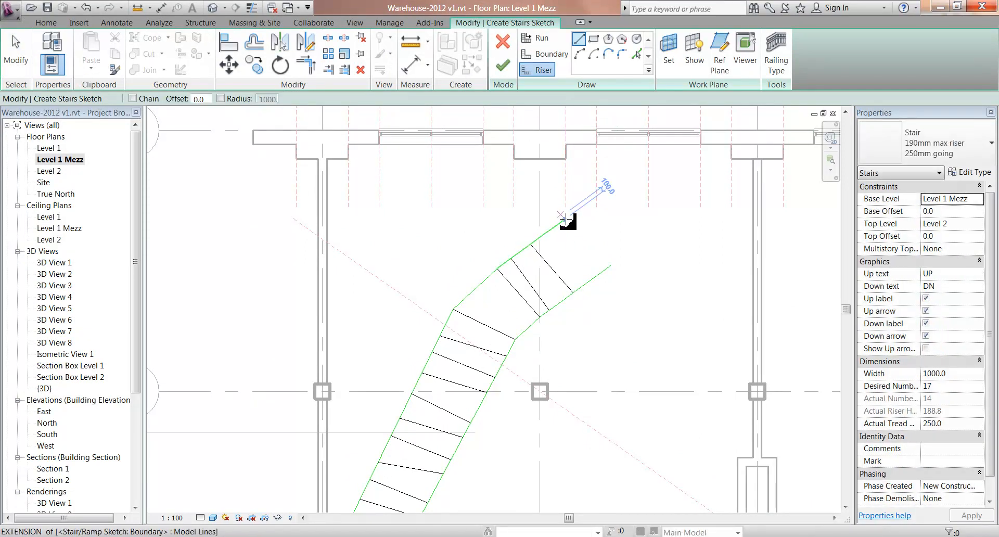
{"action": "left_click", "coordinate": [565, 220]}
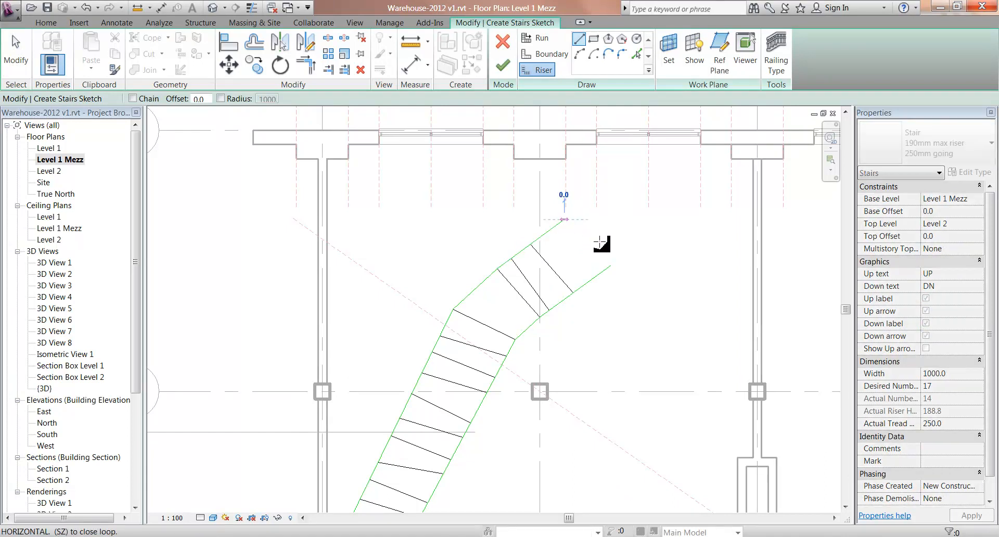
{"action": "left_click", "coordinate": [611, 265]}
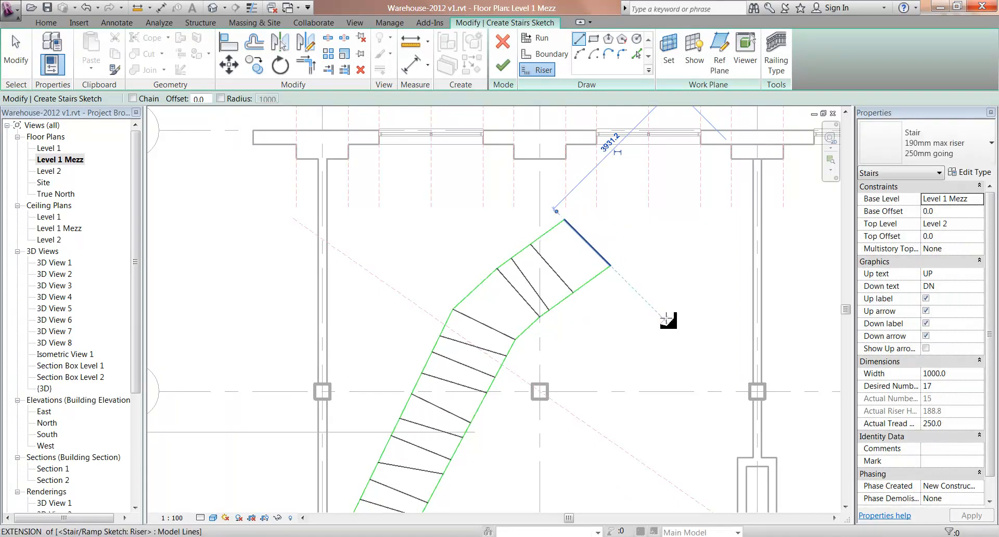
{"action": "middle_click_drag", "start_coordinate": [658, 323], "coordinate": [651, 284]}
{"action": "scroll", "coordinate": [651, 283], "scroll_direction": "down", "scroll_amount": 1}
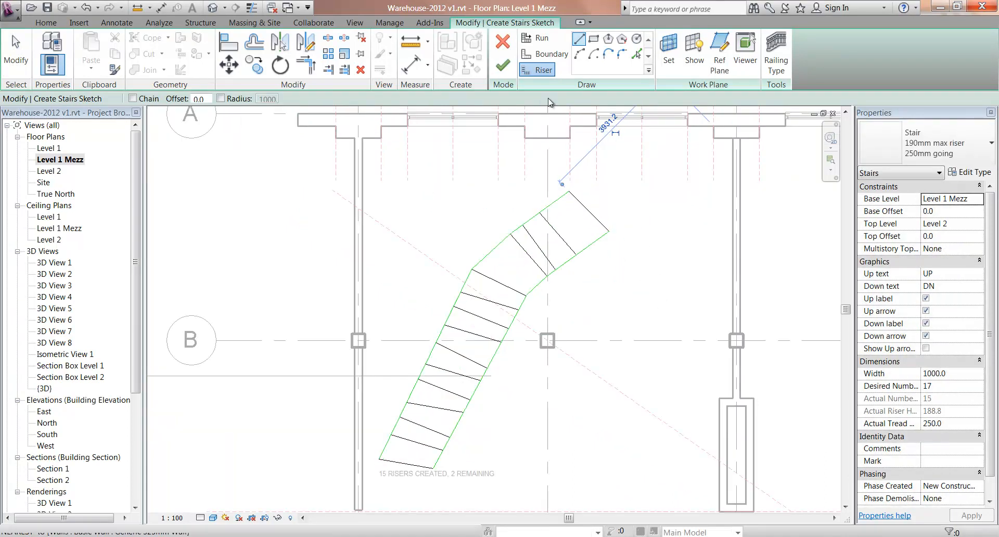
{"action": "left_click", "coordinate": [503, 63]}
{"action": "left_click", "coordinate": [973, 519]}
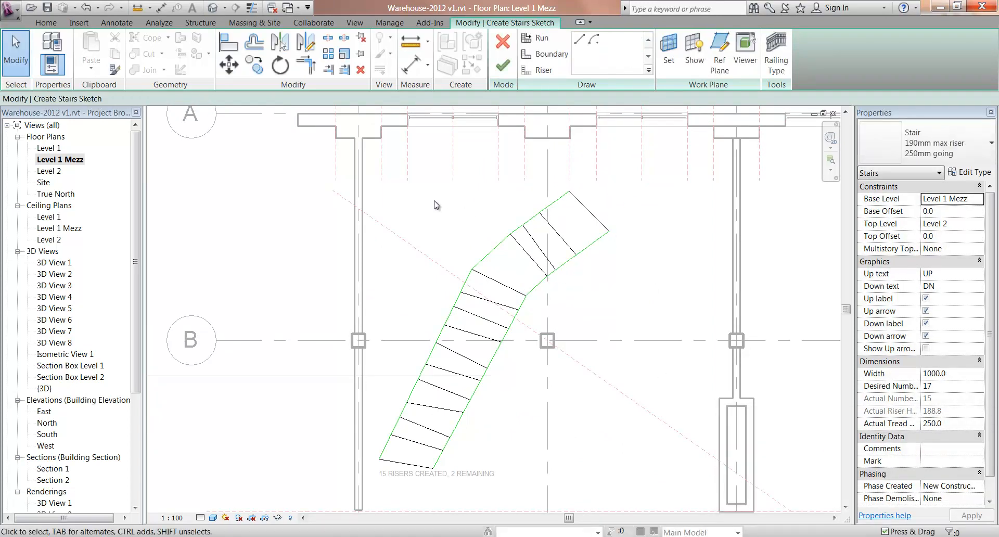
Step: Delete the whole stair sketch and draw a new straight run about 2250 mm long at about 53° above grid B
{"action": "mouse_move", "coordinate": [328, 164]}
{"action": "left_mouse_down"}
{"action": "mouse_move", "coordinate": [640, 427]}
{"action": "mouse_move", "coordinate": [655, 499]}
{"action": "left_mouse_up"}
{"action": "key", "text": "Delete"}
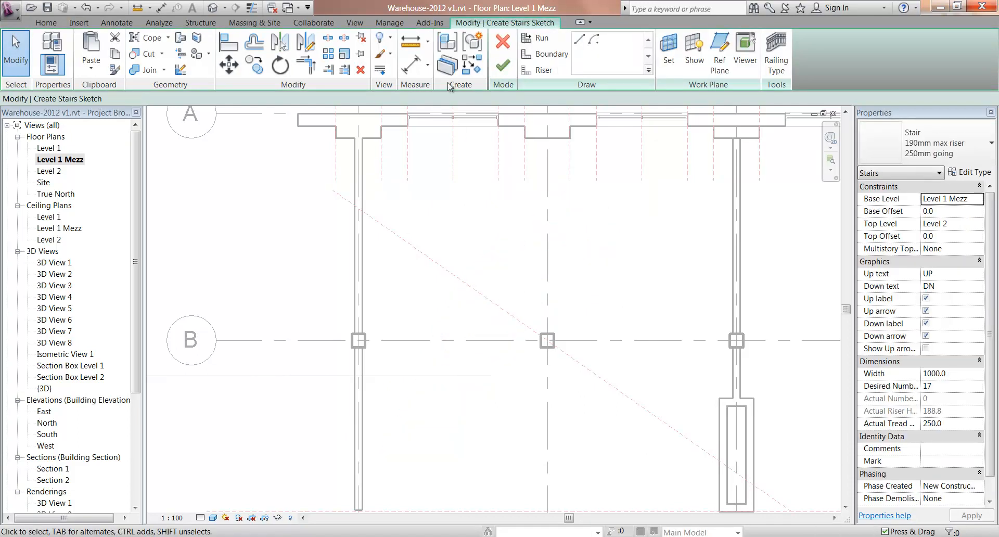
{"action": "left_click", "coordinate": [531, 37]}
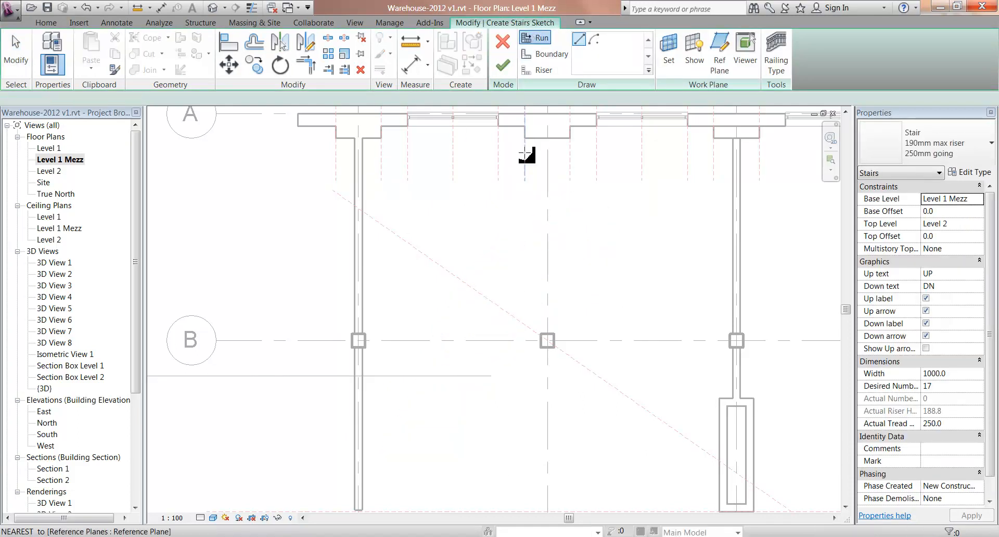
{"action": "left_click", "coordinate": [534, 205]}
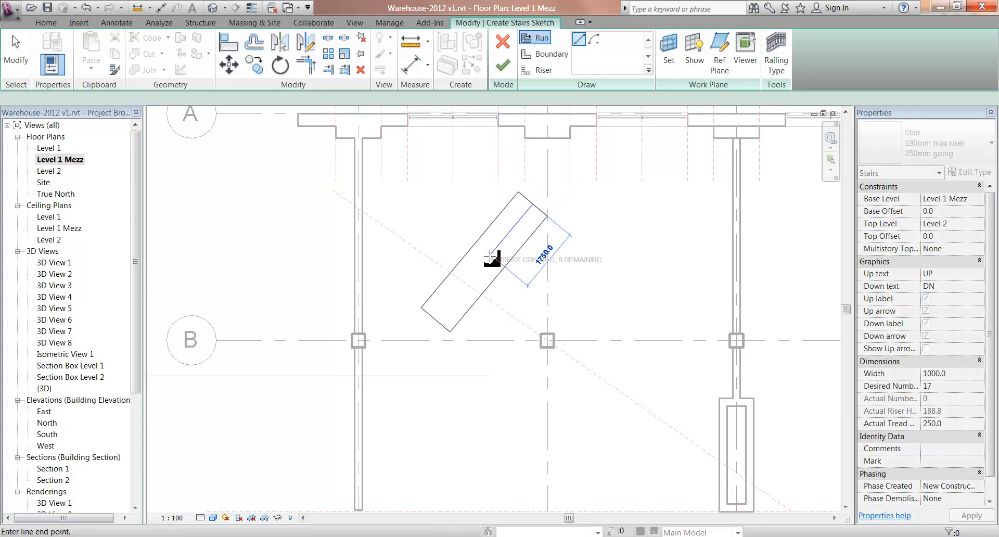
{"action": "left_click", "coordinate": [484, 273]}
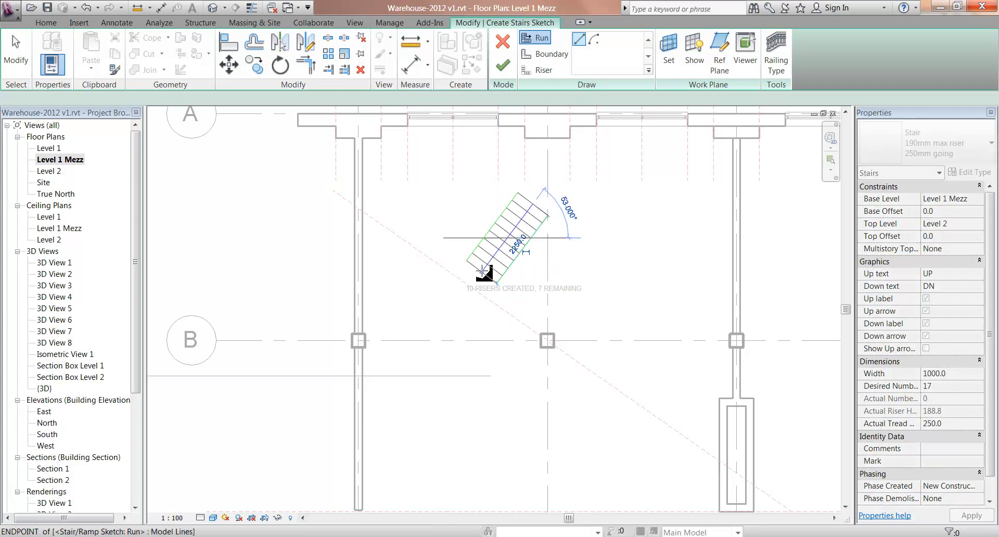
{"action": "scroll", "coordinate": [484, 273], "scroll_direction": "up", "scroll_amount": 3}
{"action": "key", "text": "Escape"}
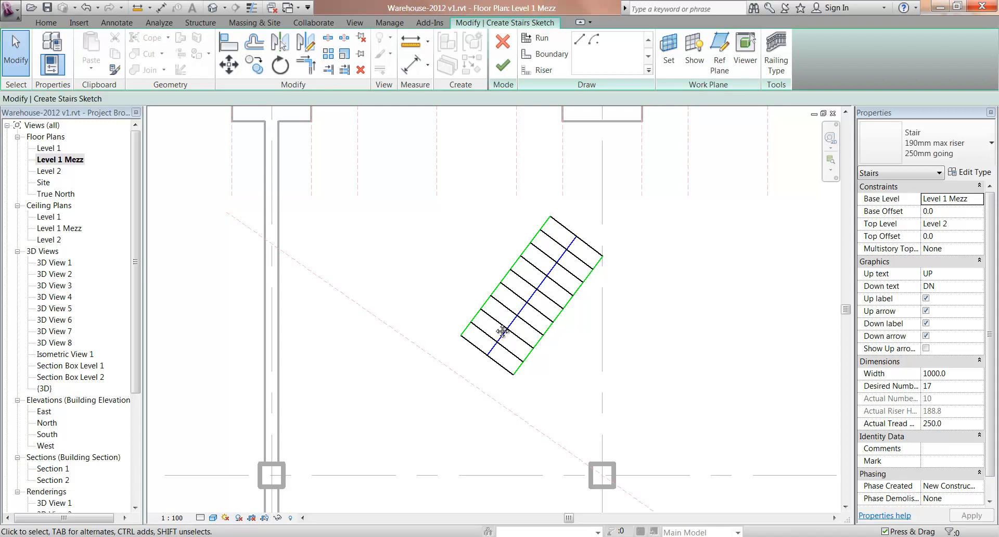
Step: Draw a separate straight riser at about 165° just below the lower end of the new run
{"action": "middle_click_drag", "start_coordinate": [492, 332], "coordinate": [533, 279]}
{"action": "left_click", "coordinate": [540, 71]}
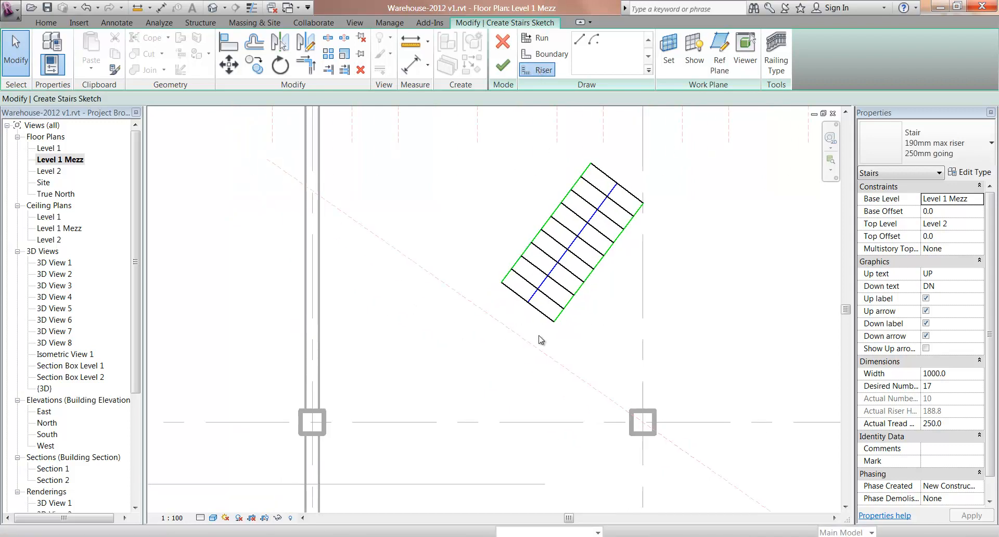
{"action": "left_click", "coordinate": [546, 337]}
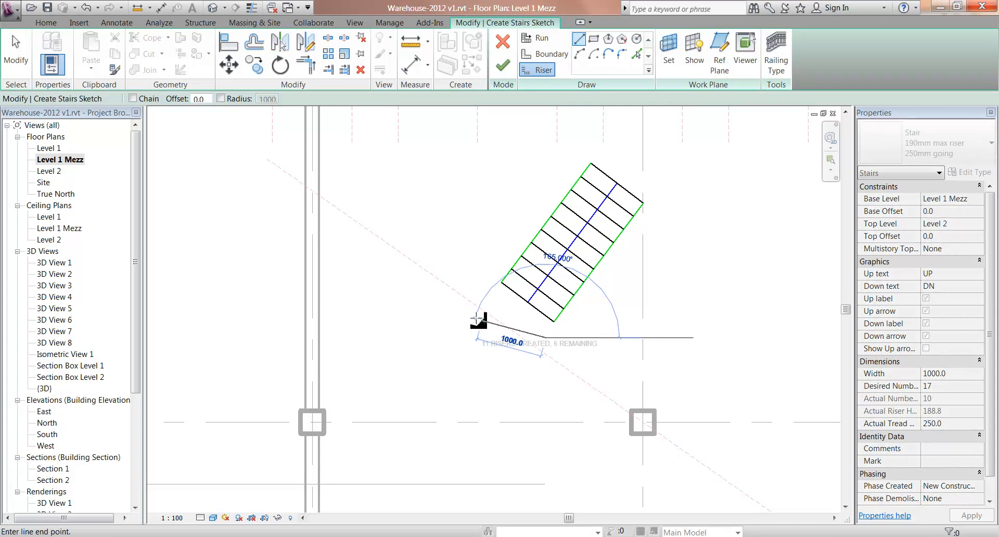
{"action": "left_click", "coordinate": [473, 319]}
{"action": "scroll", "coordinate": [528, 376], "scroll_direction": "up", "scroll_amount": 3}
{"action": "key", "text": "Escape"}
{"action": "key", "text": "Escape"}
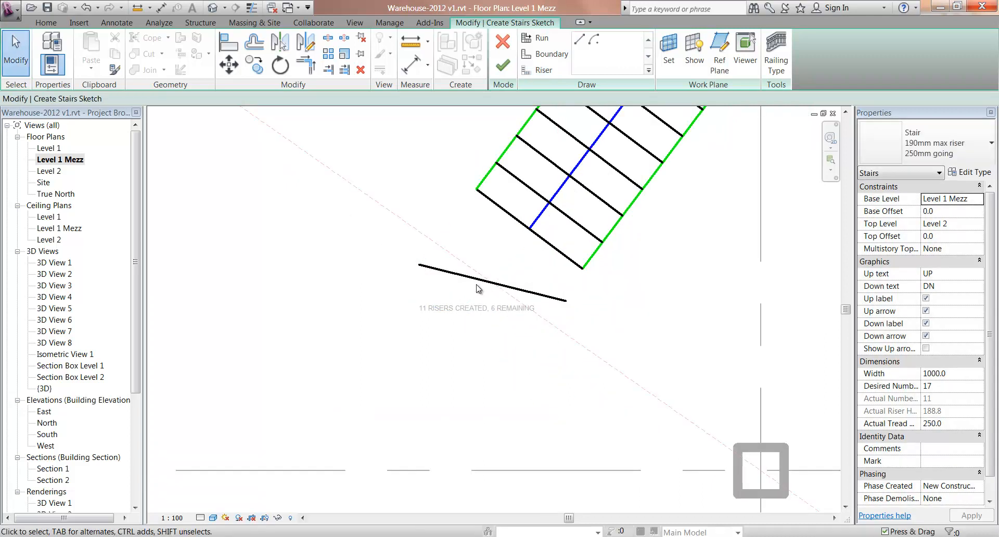
Step: Set the Offset tool to make copies at a numerical distance of 250 mm
{"action": "left_click", "coordinate": [467, 277]}
{"action": "left_click", "coordinate": [254, 42]}
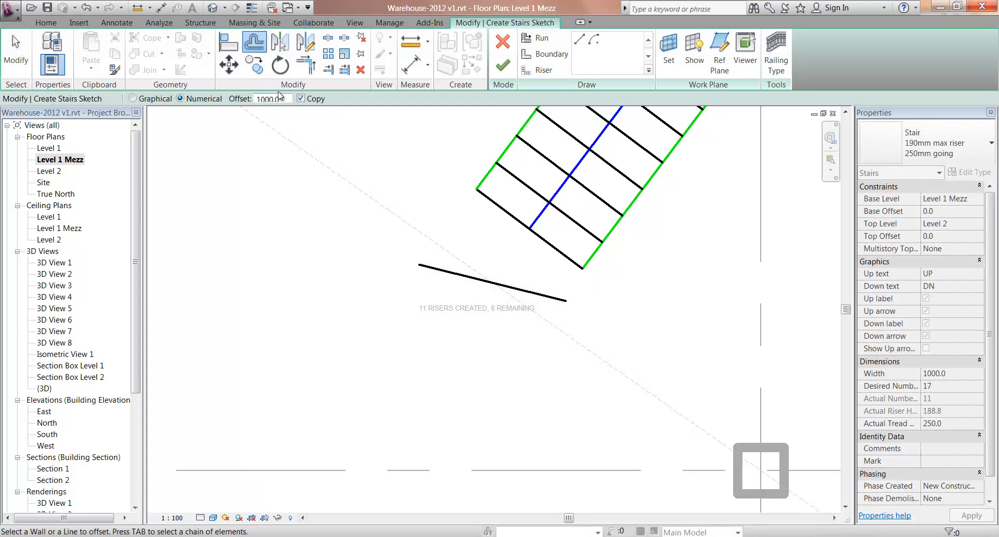
{"action": "left_click", "coordinate": [289, 100]}
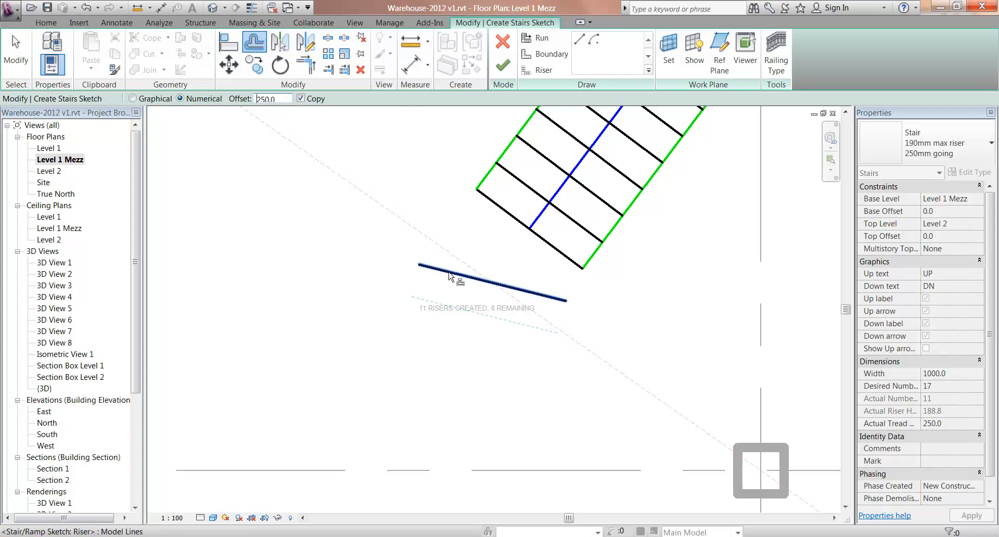
Step: Try to offset two successive copies of the detached riser by 250 mm, and undo both offsets
{"action": "left_click", "coordinate": [447, 277]}
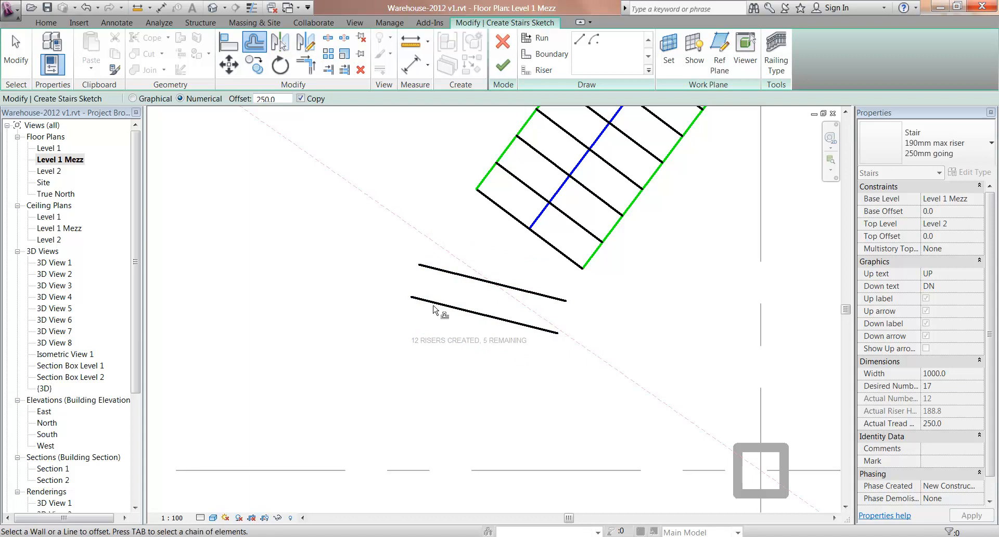
{"action": "left_click", "coordinate": [434, 307]}
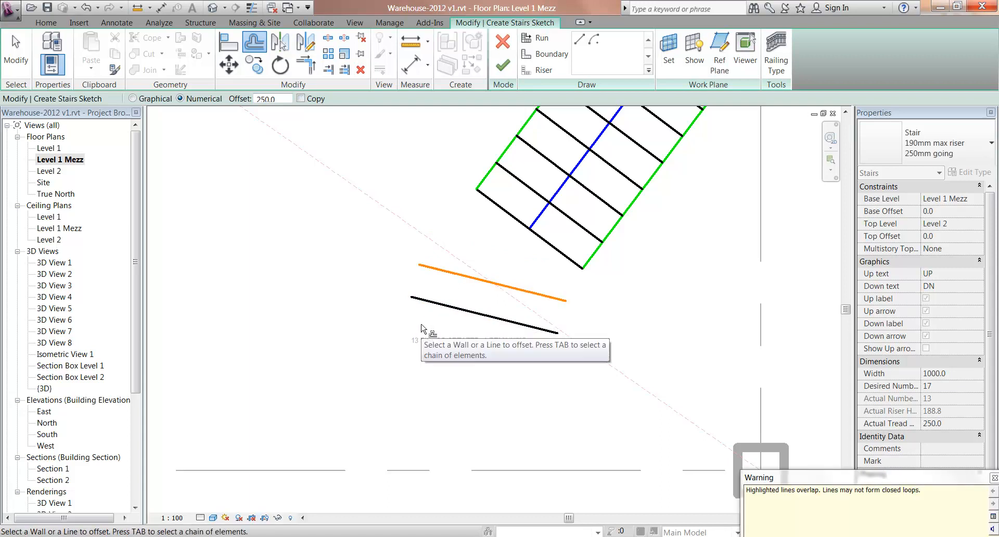
{"action": "key", "text": "ctrl+z"}
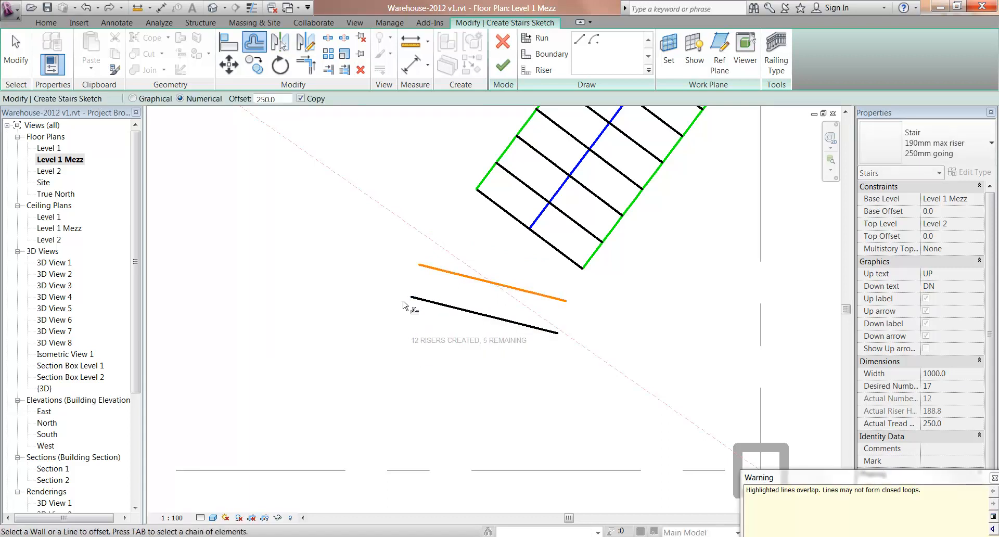
{"action": "key", "text": "Escape"}
{"action": "key", "text": "ctrl+z"}
Step: Offset the detached riser downward into six successive copies spaced 250 mm apart
{"action": "key", "text": "o"}
{"action": "key", "text": "f"}
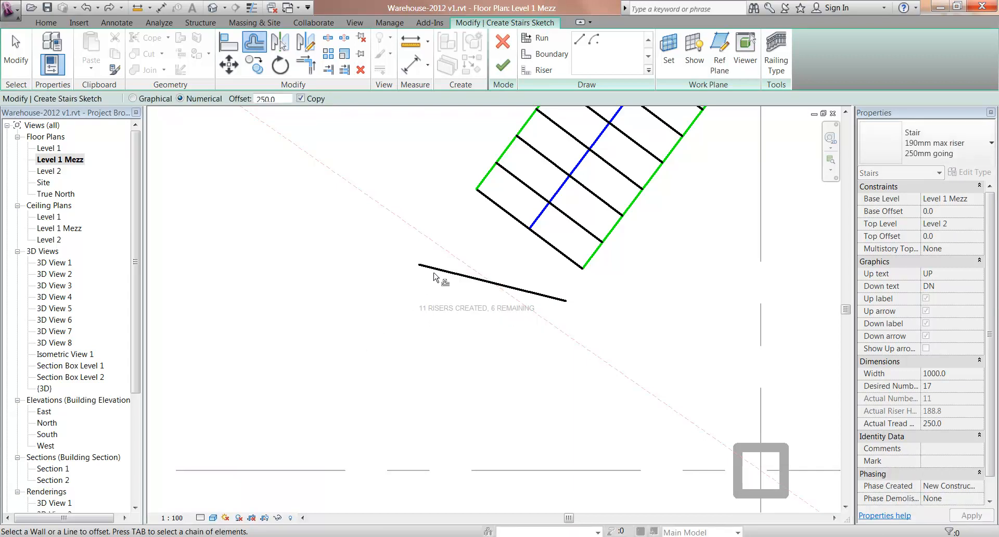
{"action": "left_click", "coordinate": [437, 277]}
{"action": "left_click", "coordinate": [424, 308]}
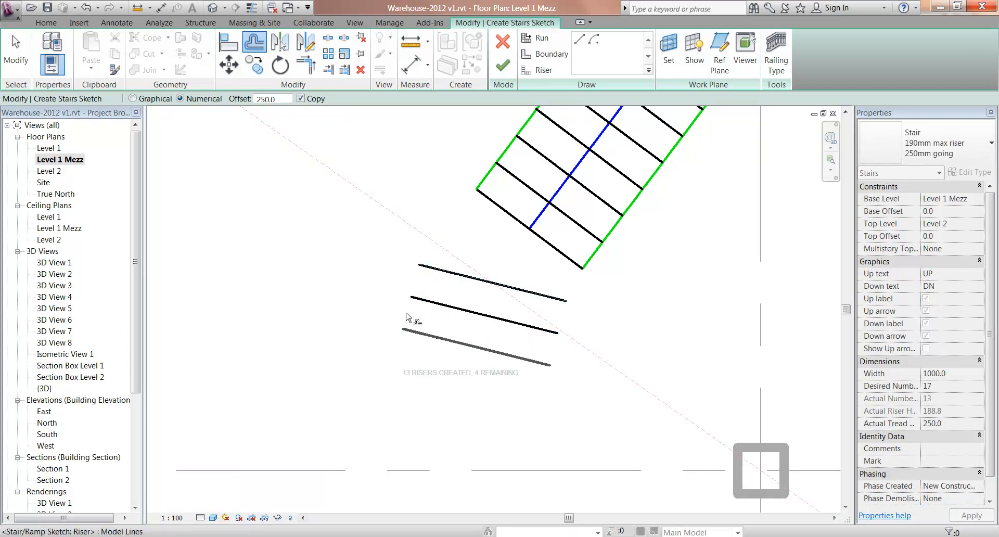
{"action": "left_click", "coordinate": [415, 338]}
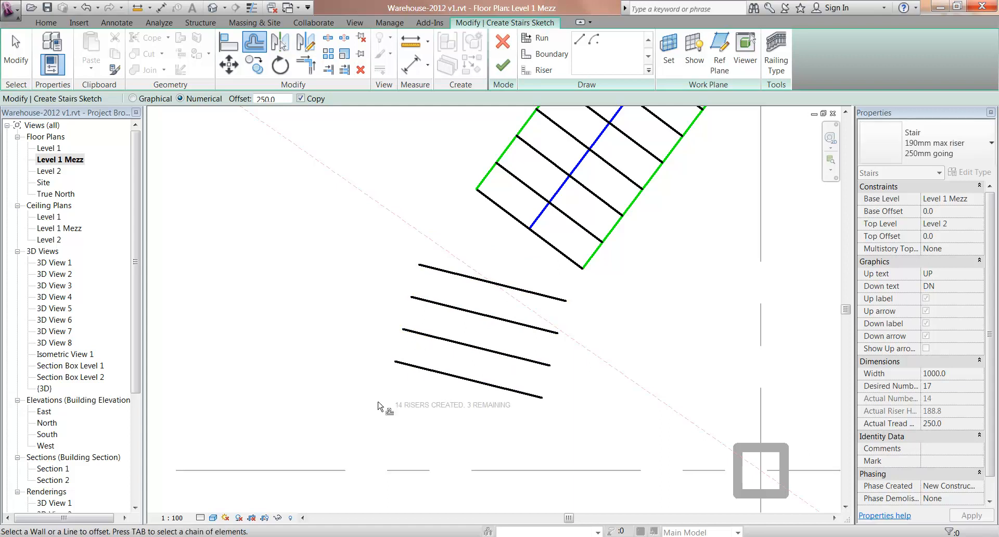
{"action": "left_click", "coordinate": [431, 378]}
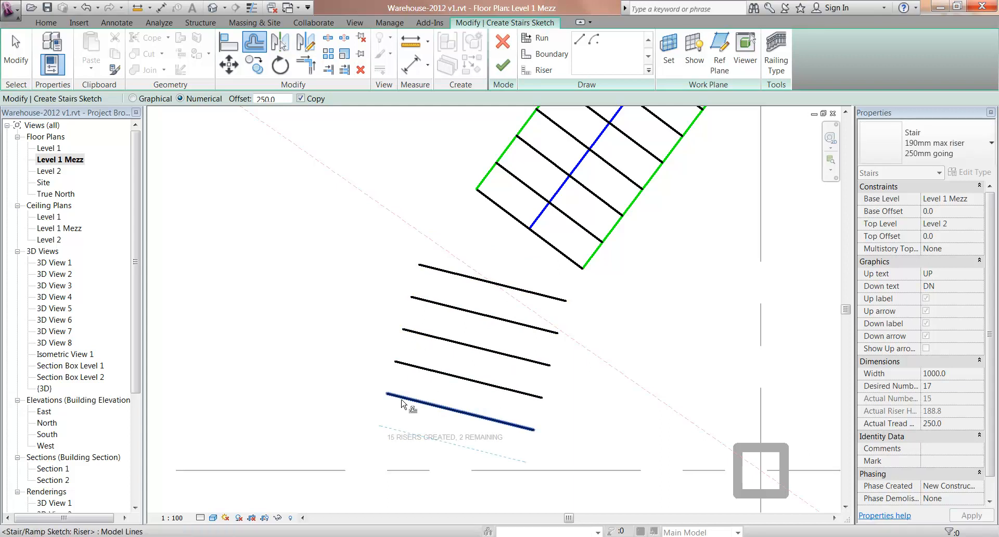
{"action": "left_click", "coordinate": [402, 405]}
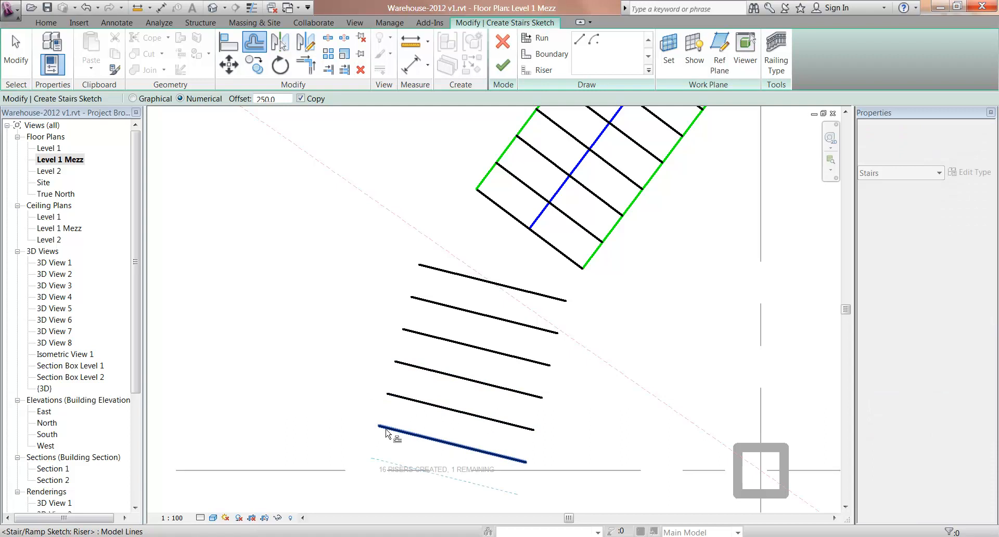
{"action": "left_click", "coordinate": [386, 433]}
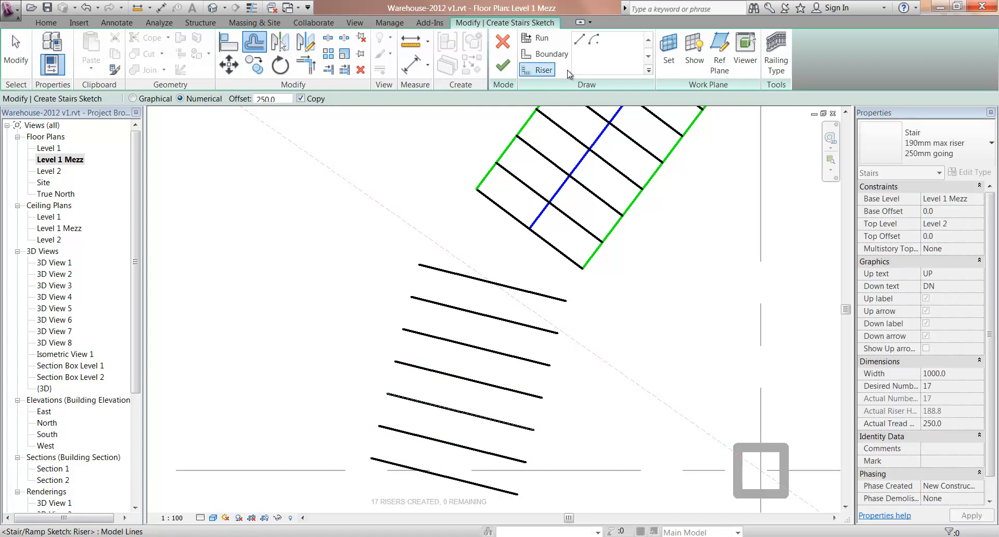
Step: Draw the left boundary as a 1500 mm line along the detached riser ends and a 750 mm line joining it to the upper run
{"action": "left_click", "coordinate": [545, 53]}
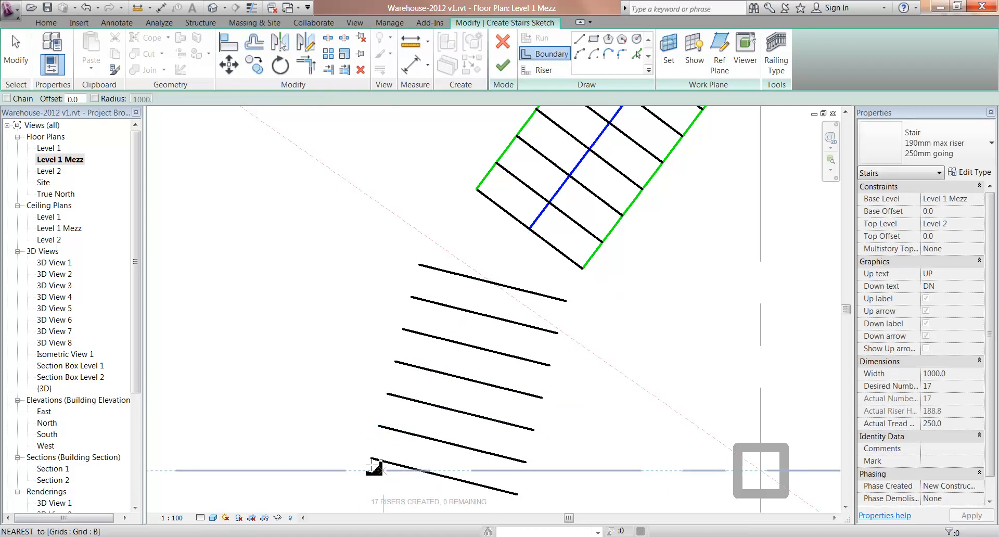
{"action": "left_click", "coordinate": [371, 458]}
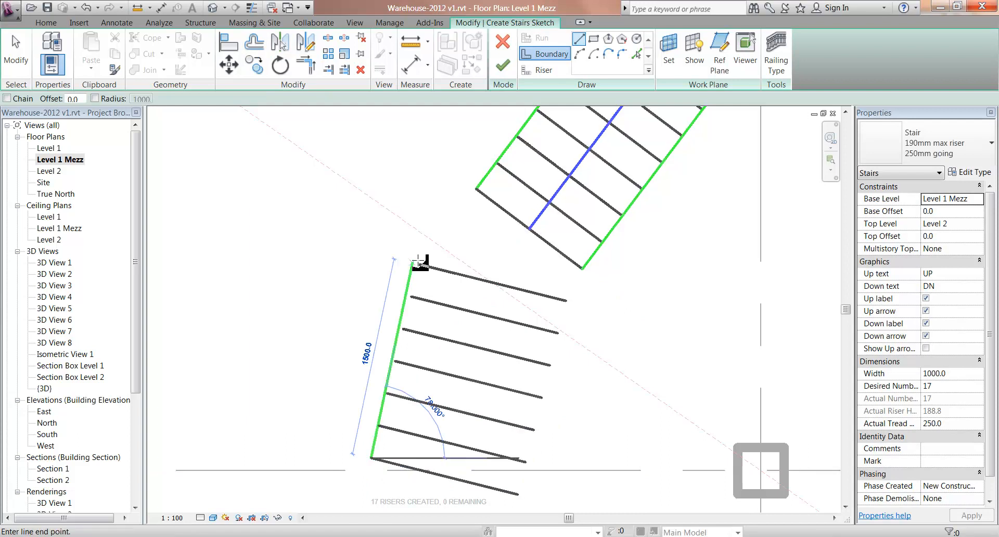
{"action": "left_click", "coordinate": [419, 264]}
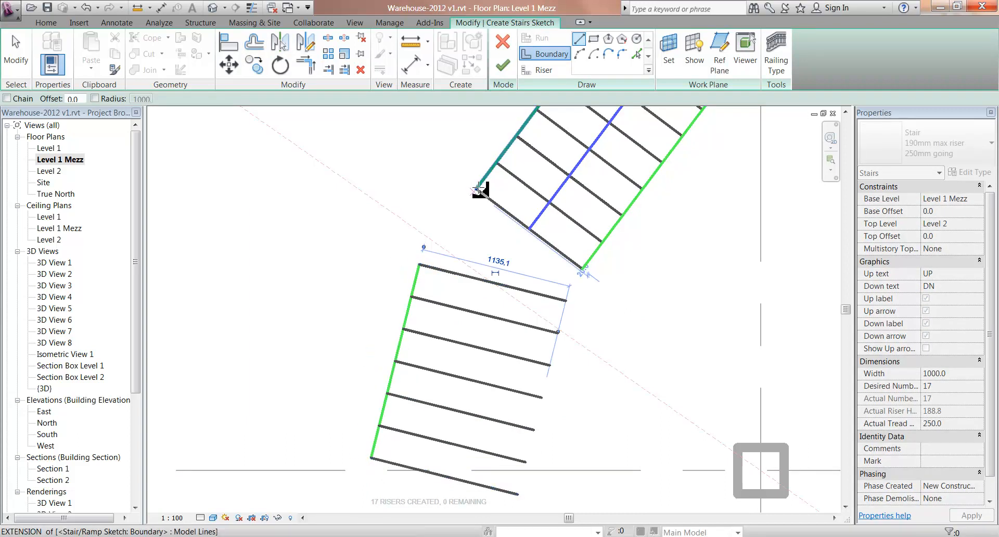
{"action": "left_click", "coordinate": [475, 190]}
{"action": "left_click", "coordinate": [419, 265]}
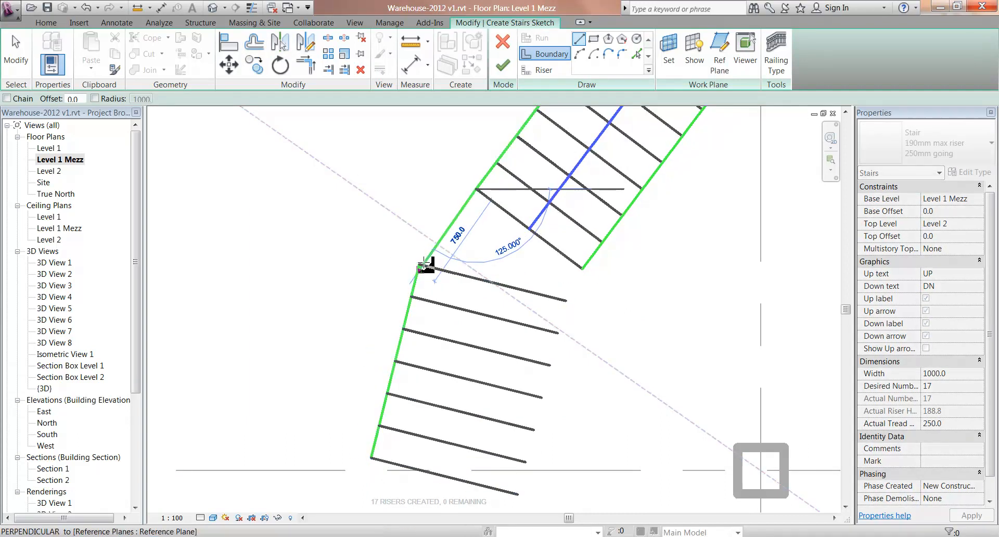
Step: Draw the right boundary with a 270.4 mm link from the upper run and a 1500 mm line along the riser ends, and finish the sketch
{"action": "left_click", "coordinate": [581, 270]}
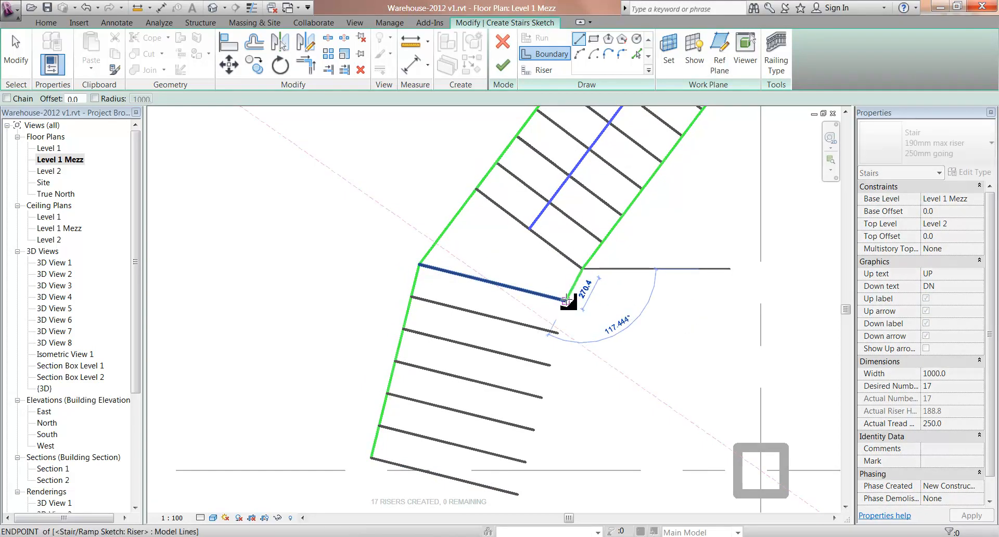
{"action": "left_click", "coordinate": [566, 300]}
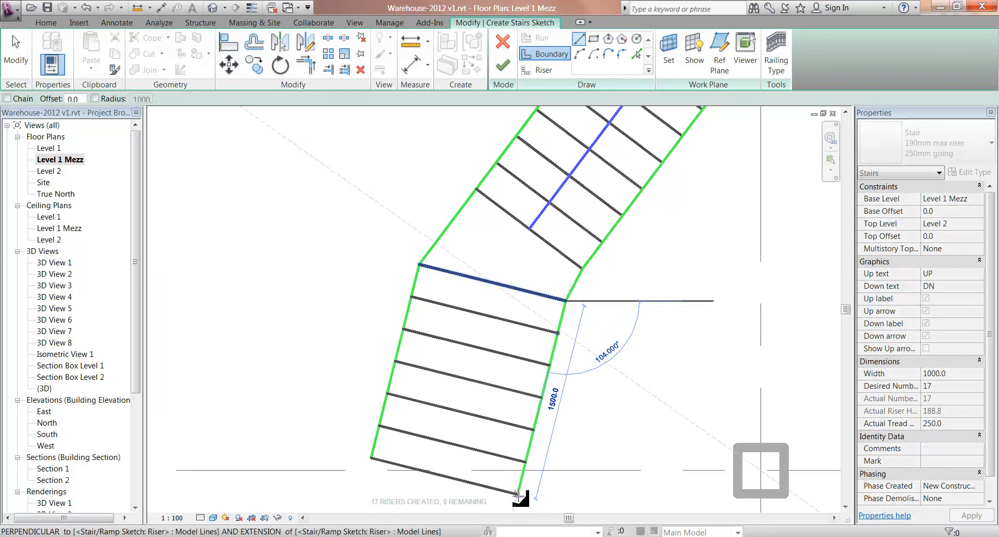
{"action": "left_click", "coordinate": [519, 494]}
{"action": "scroll", "coordinate": [393, 365], "scroll_direction": "down", "scroll_amount": 2}
{"action": "middle_click_drag", "start_coordinate": [394, 365], "coordinate": [388, 391]}
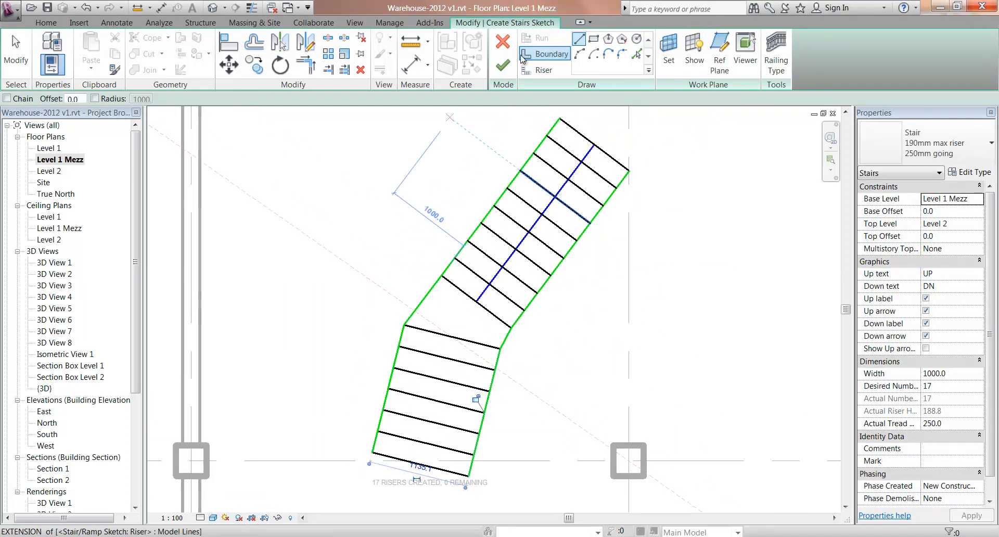
{"action": "left_click", "coordinate": [503, 65]}
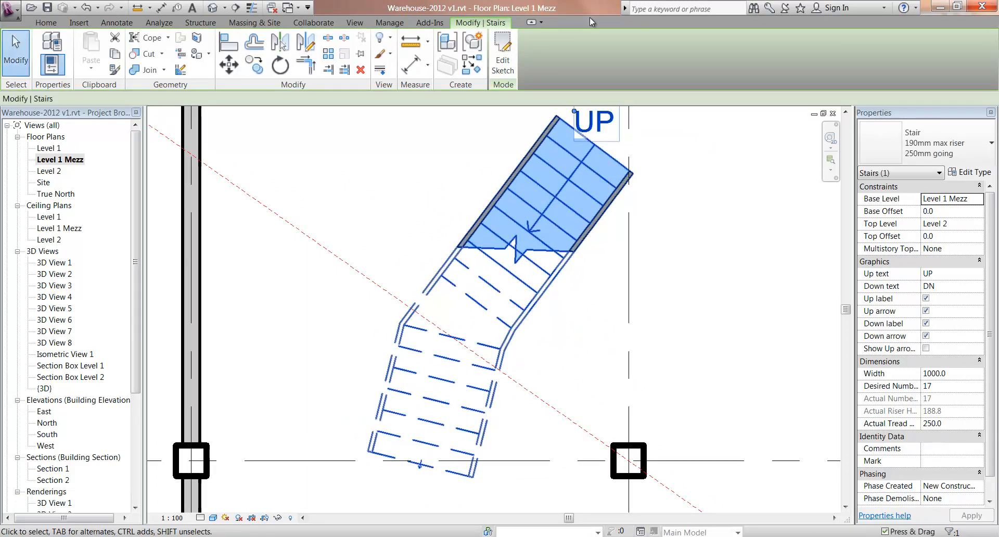
Step: Reopen the stair sketch and delete the uppermost straight riser of the lower flight
{"action": "double_click", "coordinate": [405, 390]}
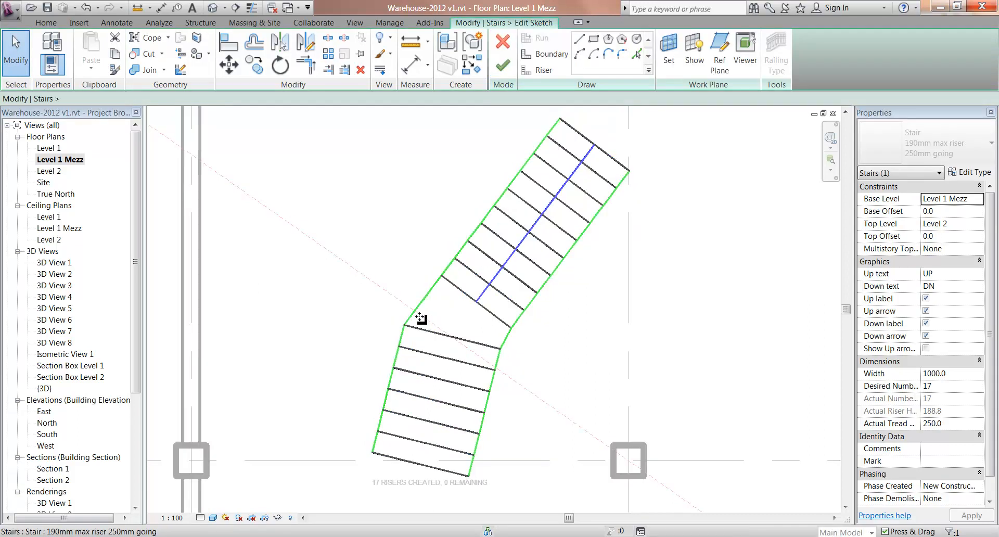
{"action": "left_click", "coordinate": [441, 337]}
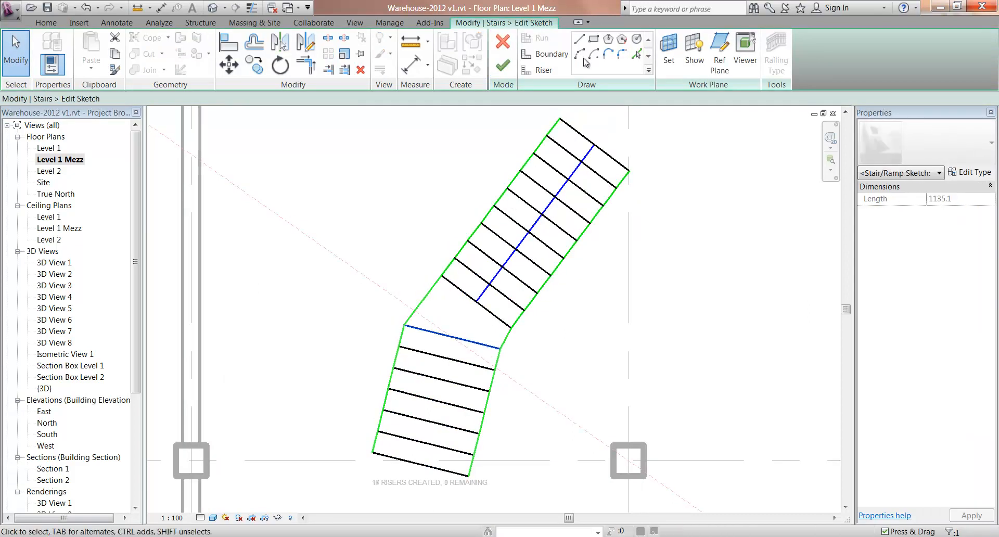
{"action": "key", "text": "Delete"}
{"action": "scroll", "coordinate": [446, 344], "scroll_direction": "up", "scroll_amount": 3}
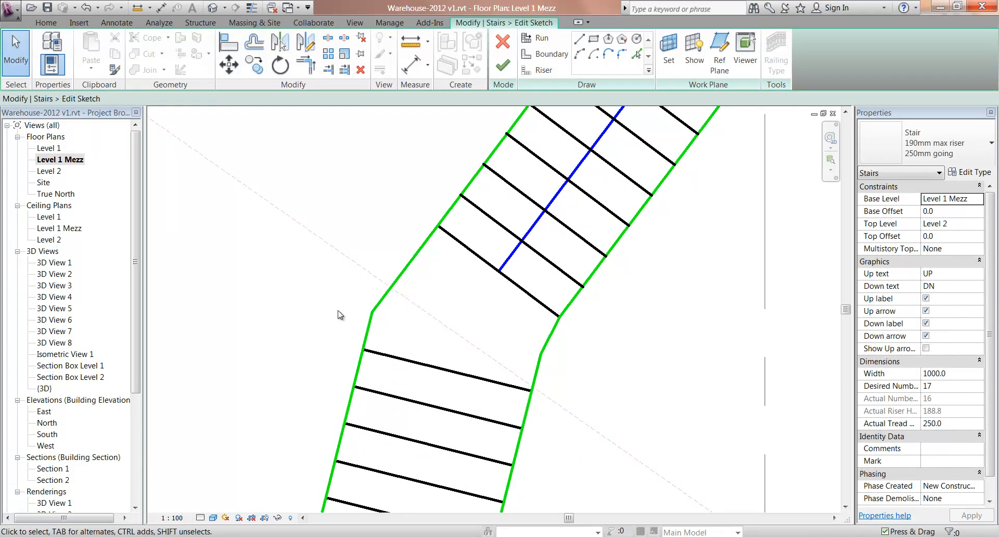
Step: Try to finish the stair with an arc boundary drawn between the two boundary corners at the turn
{"action": "left_click", "coordinate": [579, 54]}
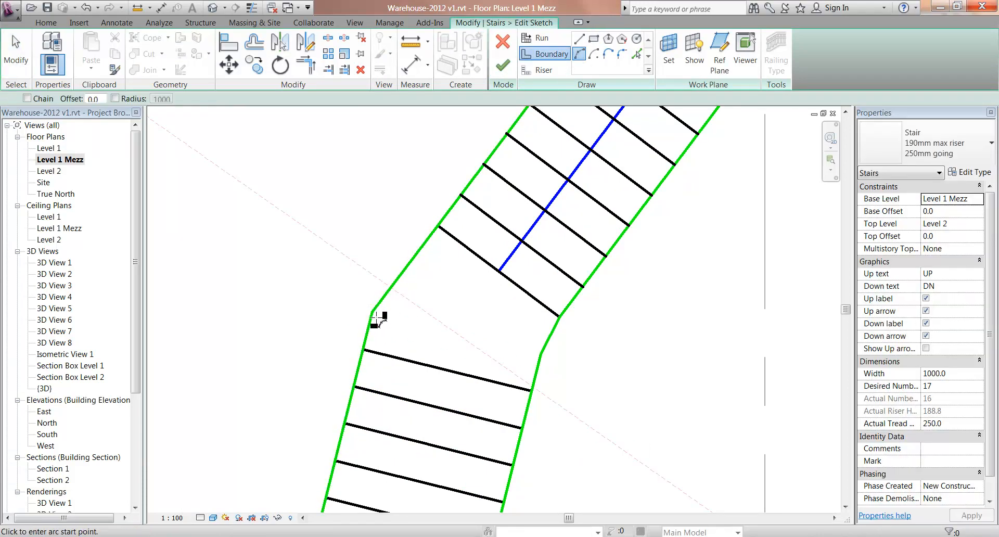
{"action": "left_click", "coordinate": [372, 312]}
{"action": "left_click", "coordinate": [543, 354]}
{"action": "left_click", "coordinate": [458, 336]}
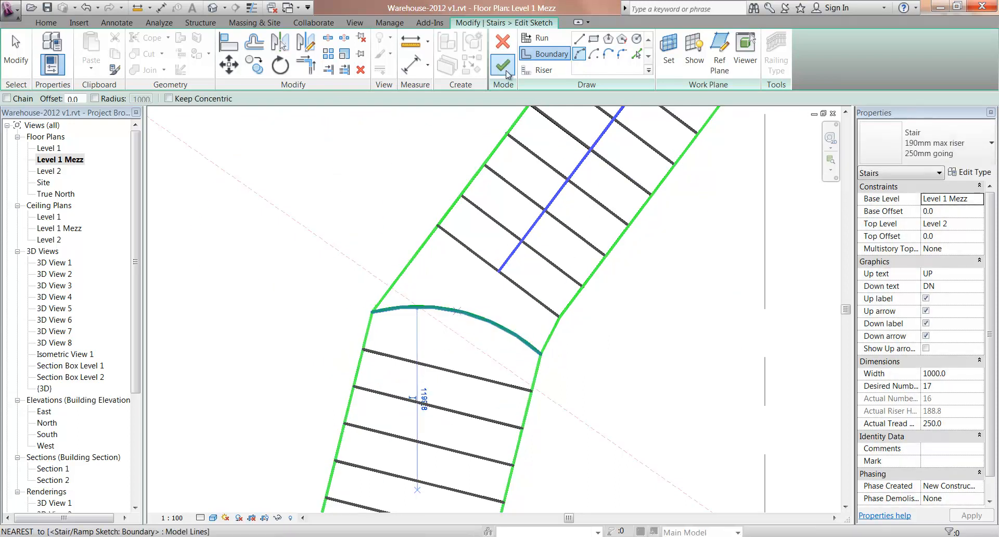
{"action": "double_click", "coordinate": [59, 377]}
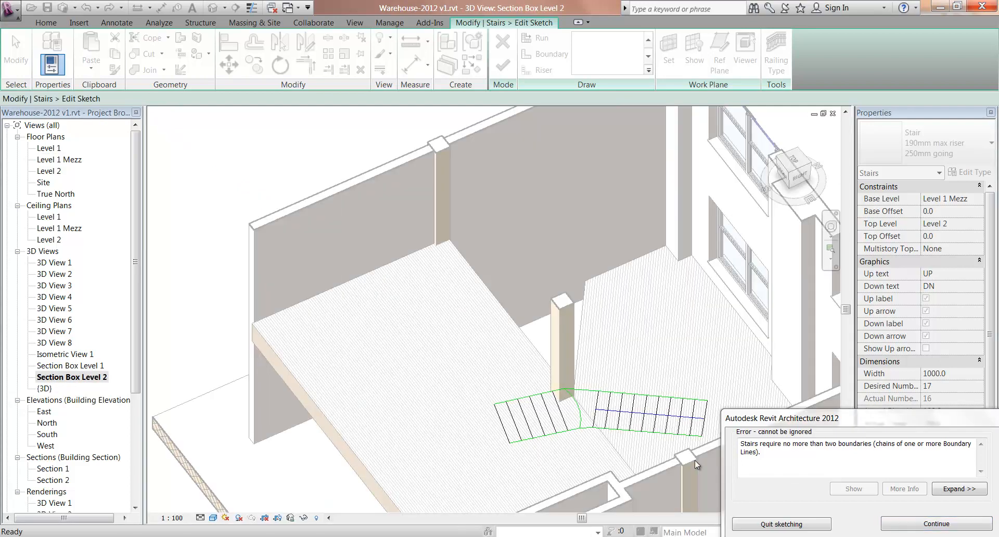
{"action": "left_click", "coordinate": [906, 522]}
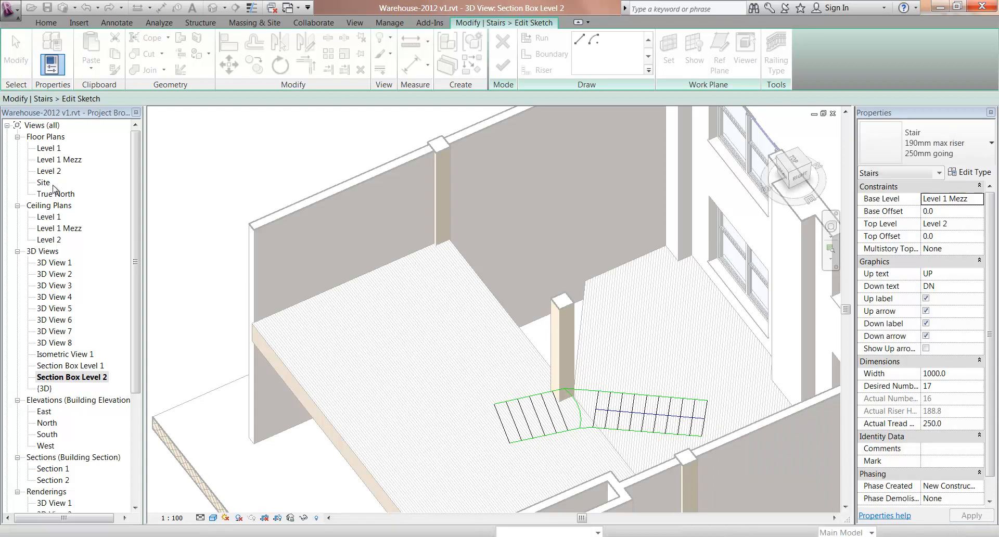
Step: Return to the Level 1 Mezz floor plan and delete the arc boundary across the turn
{"action": "double_click", "coordinate": [50, 161]}
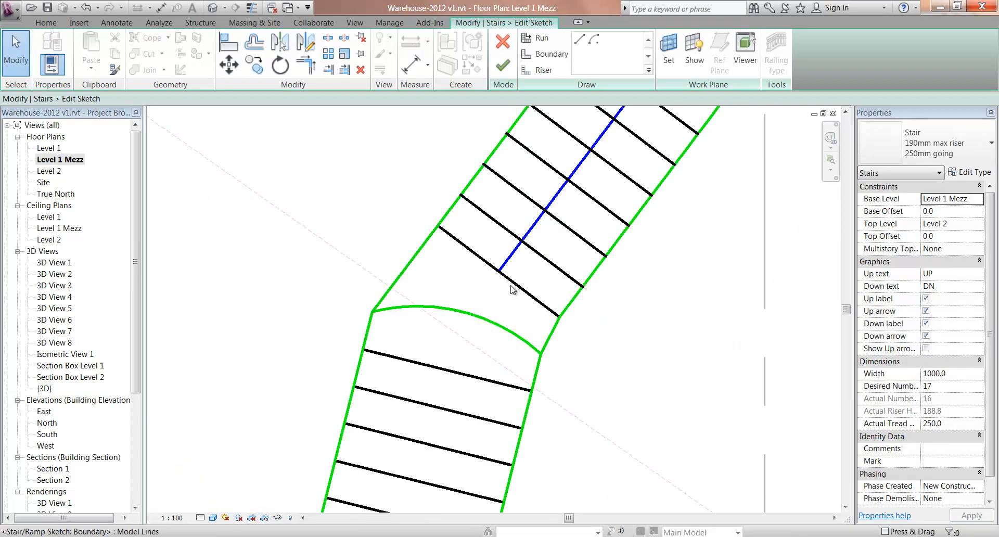
{"action": "left_click", "coordinate": [484, 324]}
{"action": "left_click", "coordinate": [547, 55]}
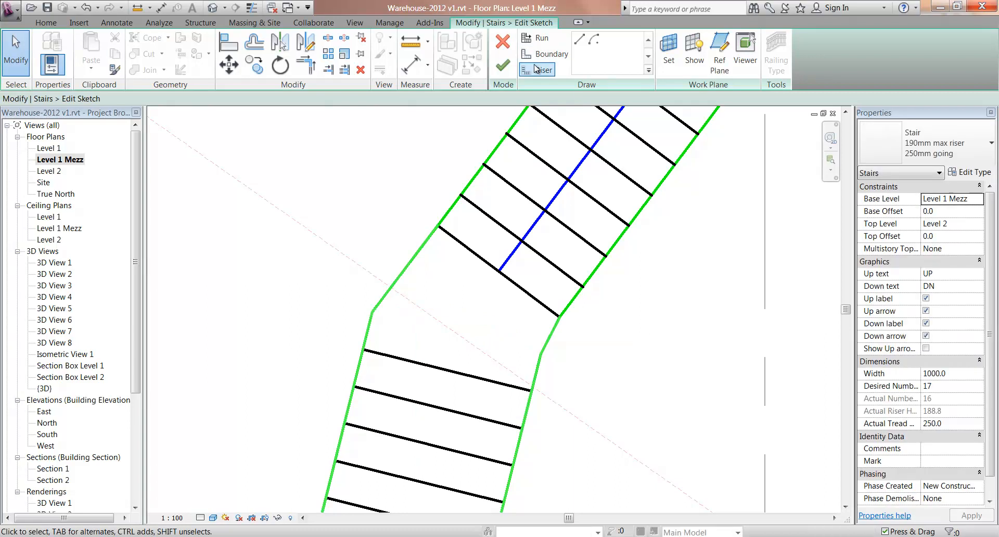
Step: Draw an upward-curving arc riser between the two boundary corners at the turn and finish the stair sketch
{"action": "left_click", "coordinate": [541, 69]}
{"action": "left_click", "coordinate": [584, 51]}
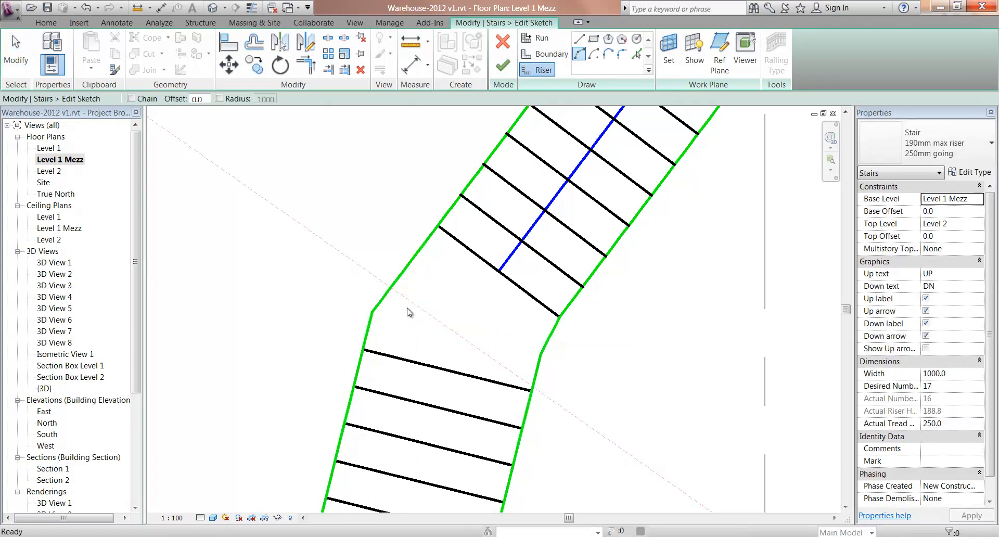
{"action": "left_click", "coordinate": [372, 312]}
{"action": "left_click", "coordinate": [541, 355]}
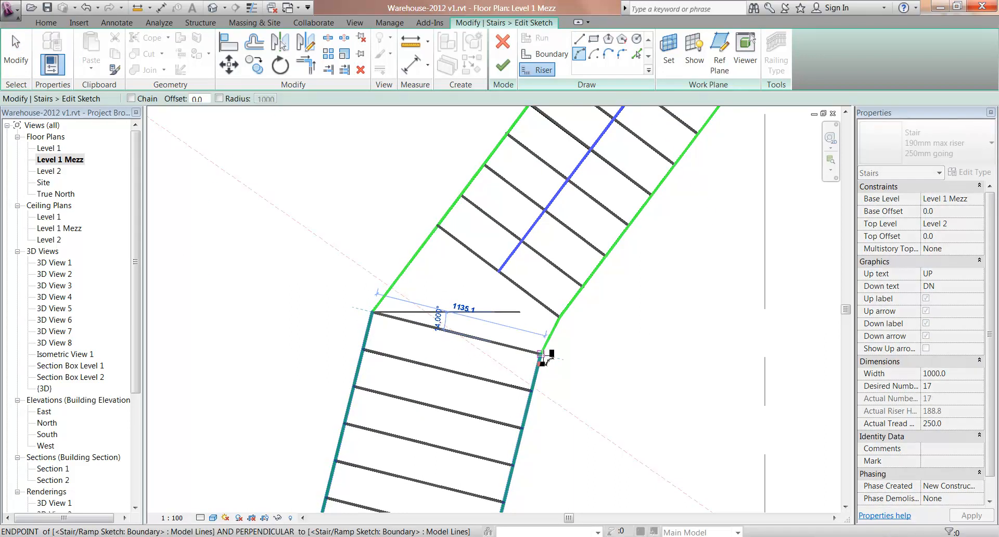
{"action": "left_click", "coordinate": [458, 334]}
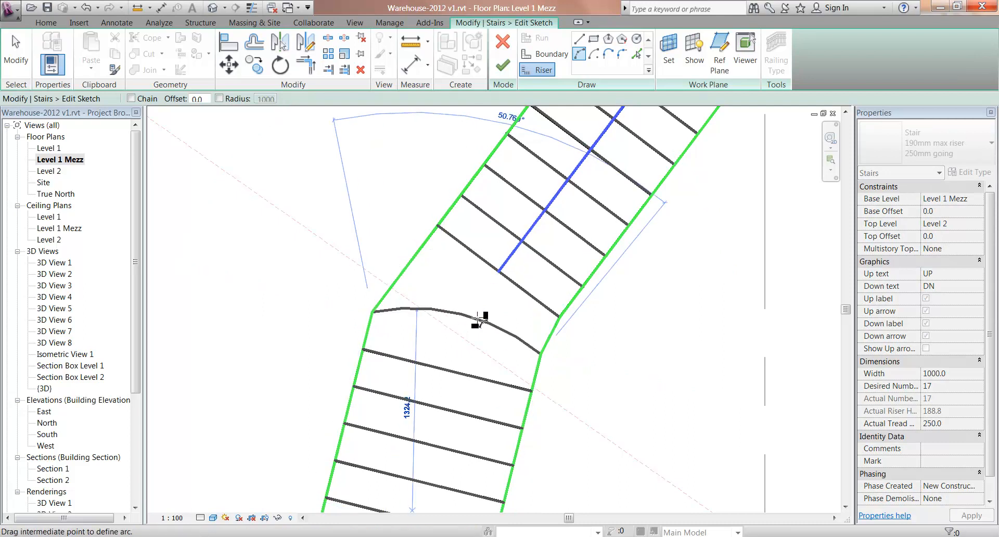
{"action": "left_click", "coordinate": [474, 320]}
{"action": "key", "text": "Escape"}
{"action": "key", "text": "Escape"}
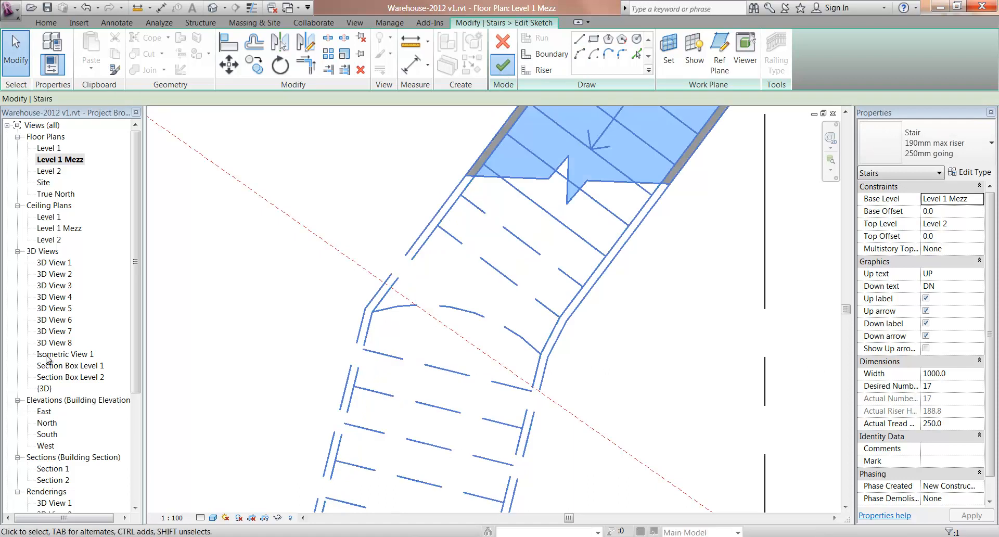
Step: Examine the curved riser and the turn of the finished stair in the Section Box Level 2 3D view
{"action": "double_click", "coordinate": [63, 377]}
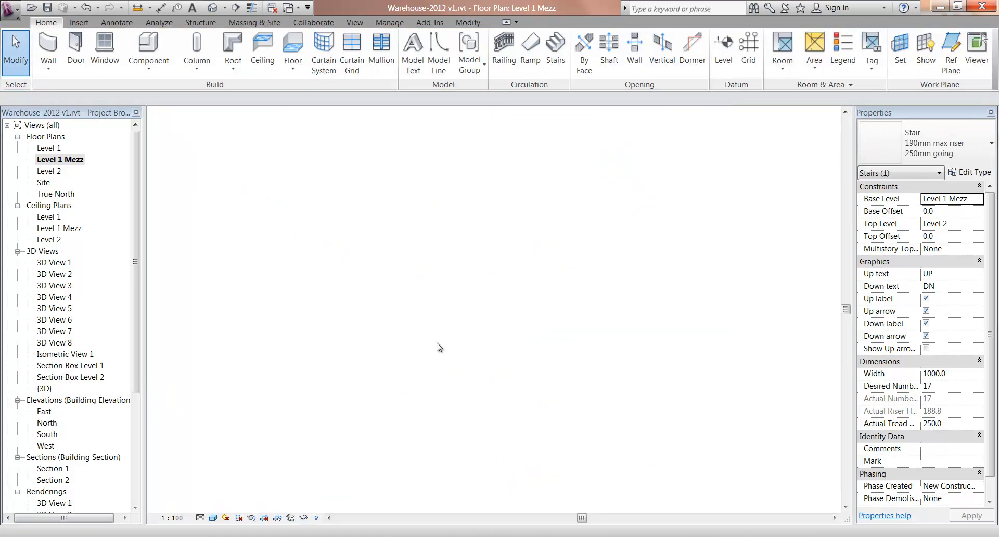
{"action": "middle_click_drag", "start_coordinate": [670, 350], "coordinate": [552, 432], "text": "shift"}
{"action": "scroll", "coordinate": [520, 432], "scroll_direction": "up", "scroll_amount": 2}
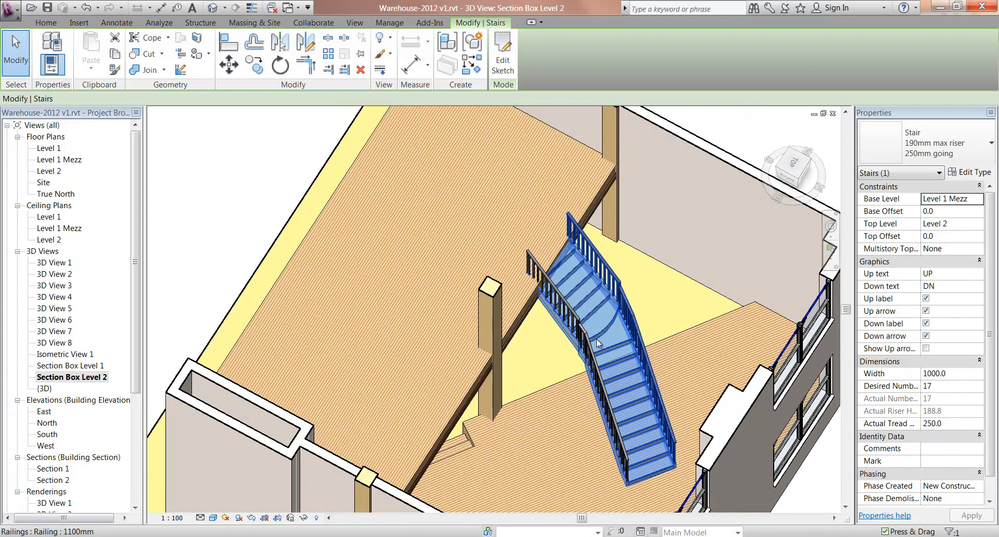
{"action": "scroll", "coordinate": [596, 344], "scroll_direction": "up", "scroll_amount": 3}
{"action": "key", "text": "Escape"}
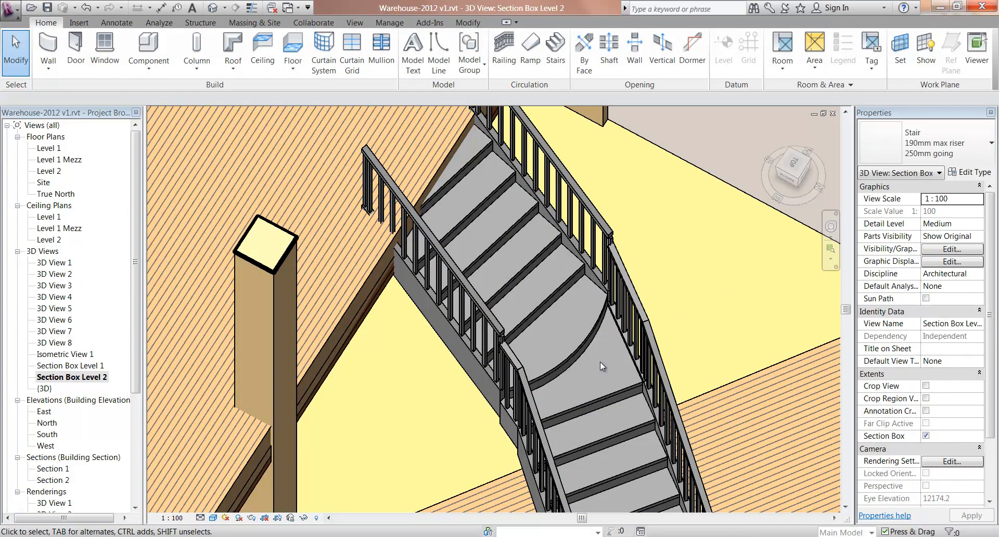
{"action": "scroll", "coordinate": [599, 361], "scroll_direction": "down", "scroll_amount": 3}
{"action": "scroll", "coordinate": [597, 362], "scroll_direction": "down", "scroll_amount": 2}
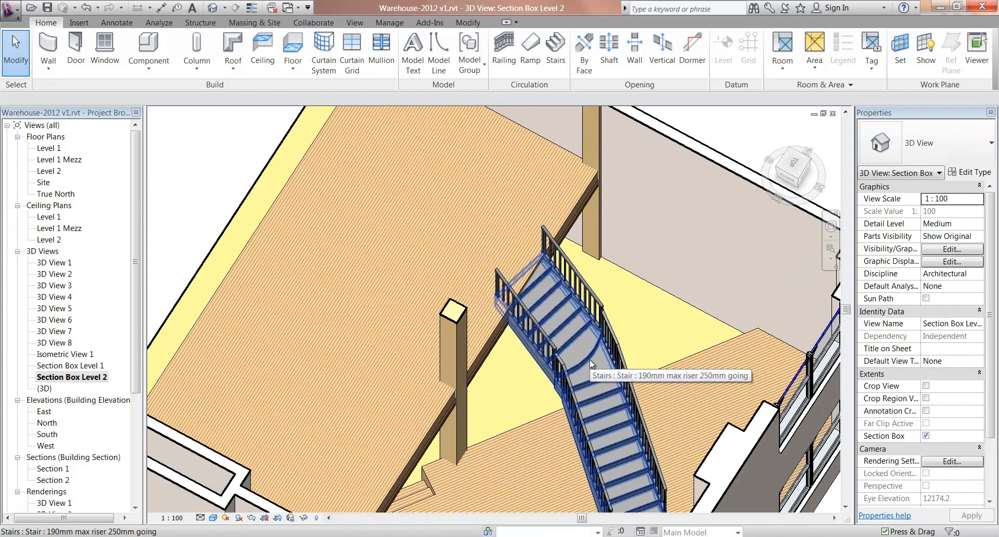
Step: Return to the Level 1 Mezz floor plan and delete the finished stair with its railings
{"action": "double_click", "coordinate": [66, 160]}
{"action": "scroll", "coordinate": [309, 281], "scroll_direction": "down", "scroll_amount": 2}
{"action": "middle_click_drag", "start_coordinate": [311, 284], "coordinate": [340, 351]}
{"action": "scroll", "coordinate": [363, 339], "scroll_direction": "up", "scroll_amount": 2}
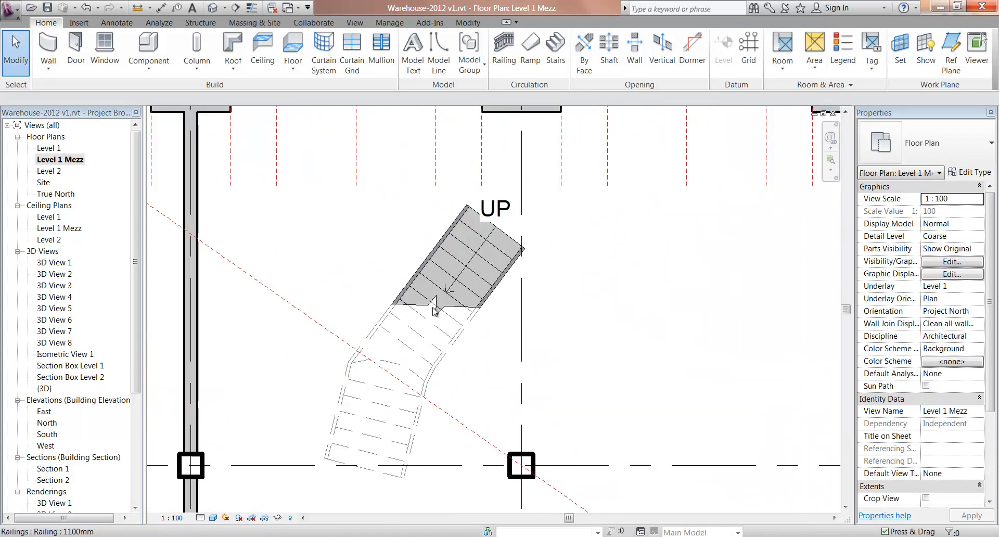
{"action": "left_click", "coordinate": [414, 324]}
{"action": "left_click", "coordinate": [401, 331]}
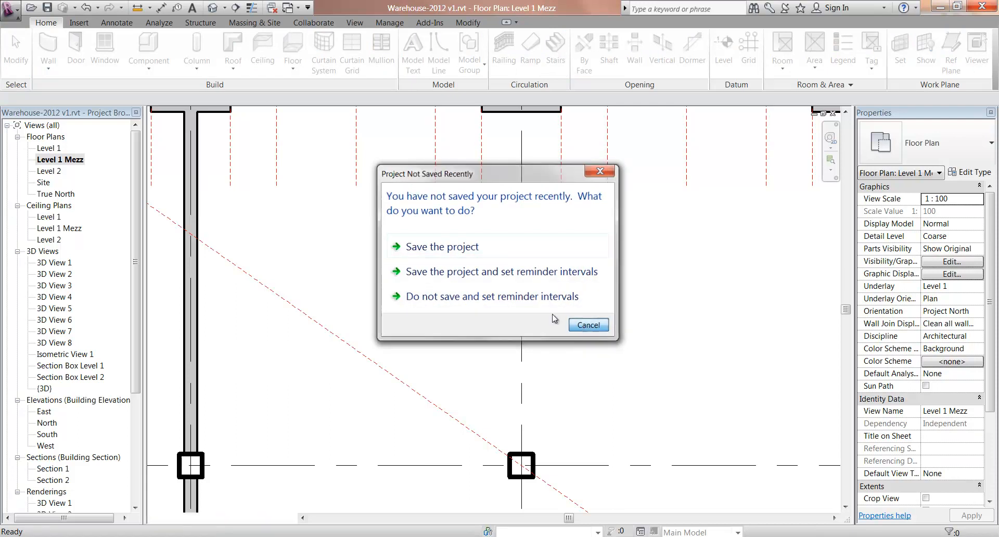
Step: Sketch a 17-riser curved run with a radius of about 880 mm, finish the stair and show it in the Section Box Level 2 3D view
{"action": "left_click", "coordinate": [584, 328]}
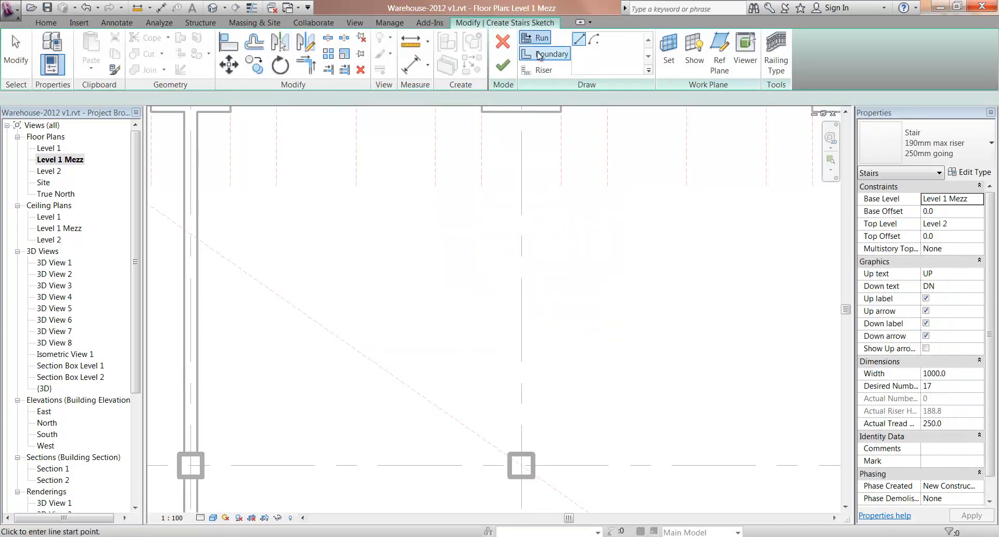
{"action": "left_click", "coordinate": [594, 41]}
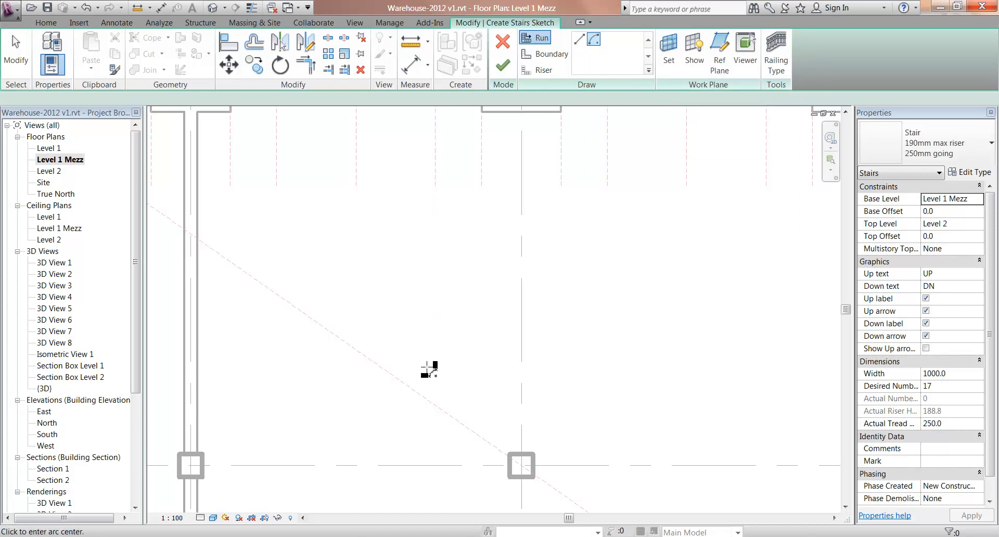
{"action": "left_click", "coordinate": [414, 432]}
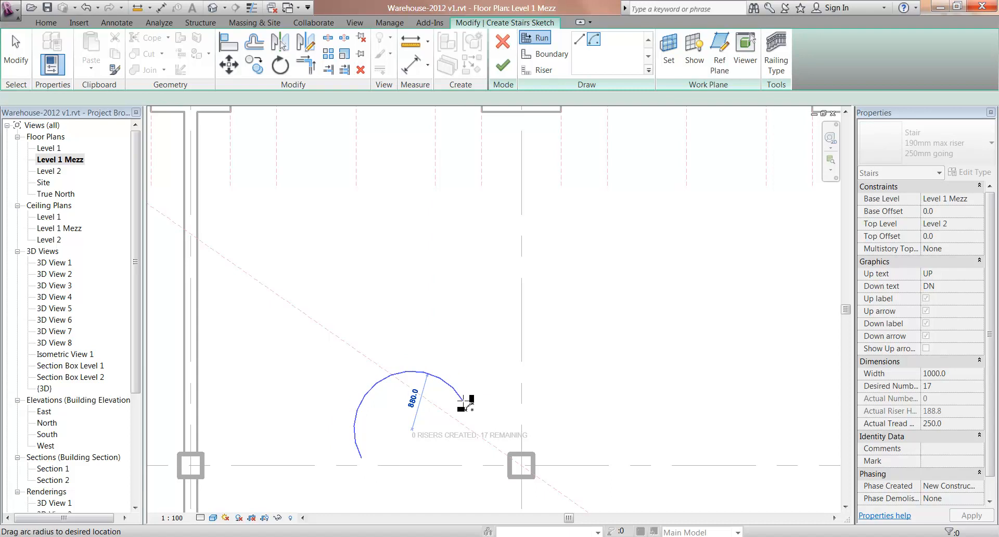
{"action": "left_click", "coordinate": [465, 402]}
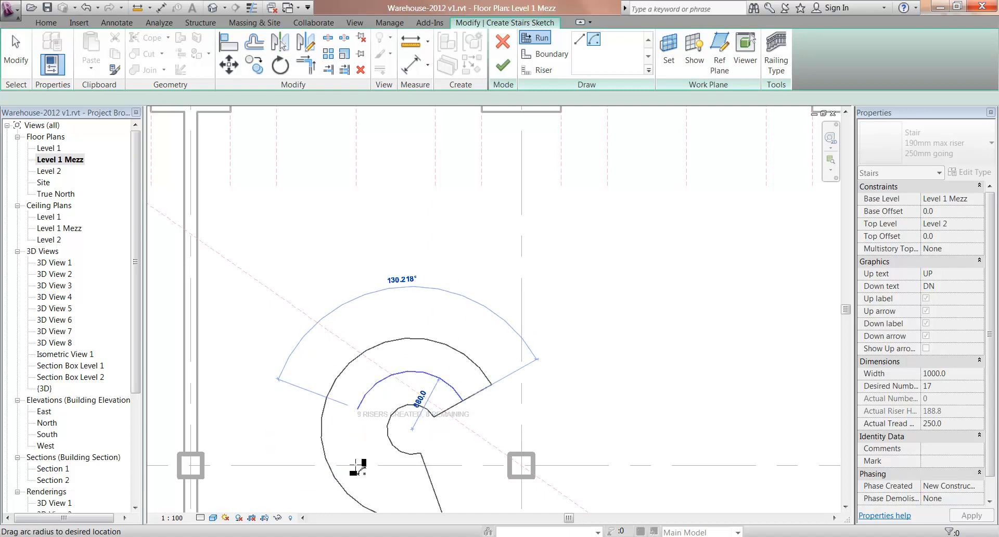
{"action": "middle_click_drag", "start_coordinate": [362, 463], "coordinate": [354, 371]}
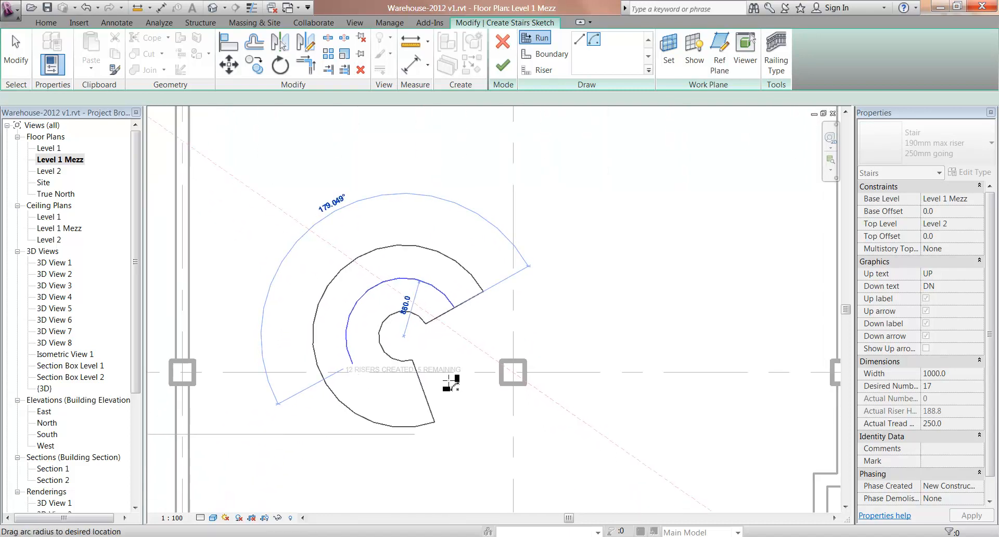
{"action": "scroll", "coordinate": [452, 384], "scroll_direction": "up", "scroll_amount": 2}
{"action": "left_click", "coordinate": [527, 370]}
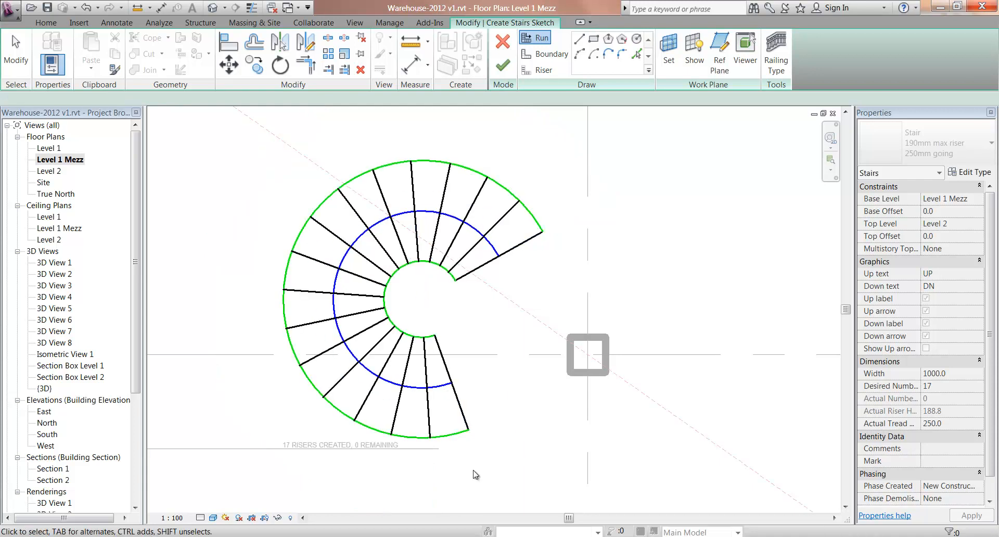
{"action": "key", "text": "Escape"}
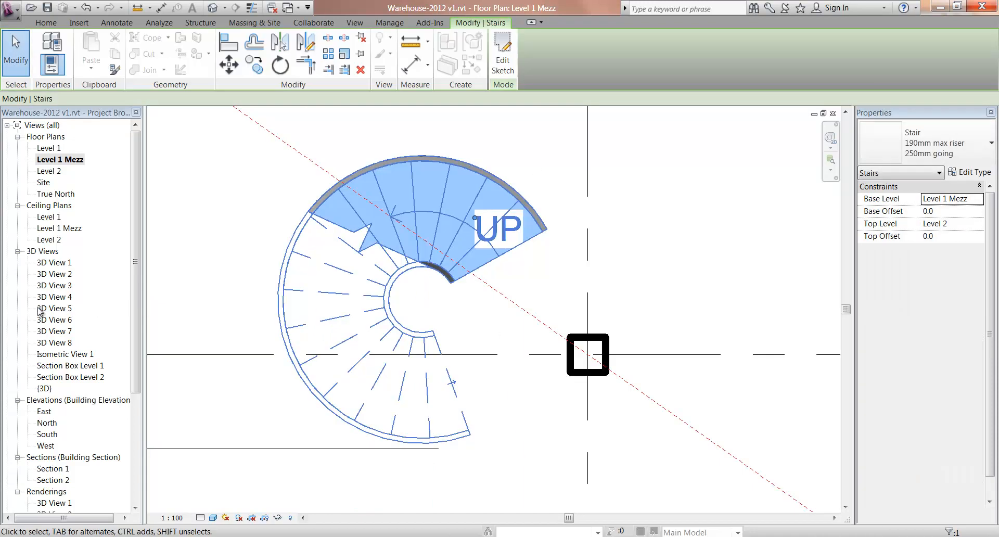
{"action": "double_click", "coordinate": [61, 379]}
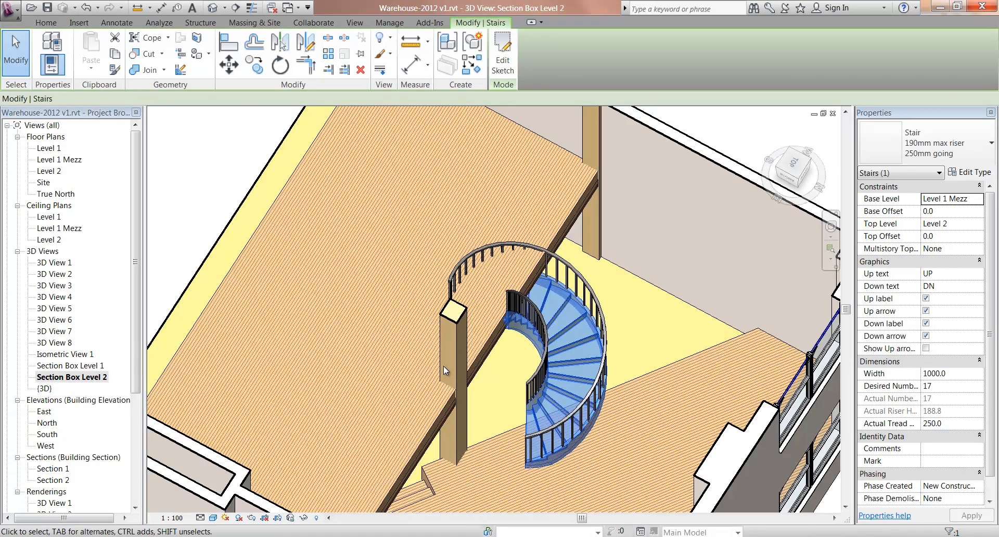
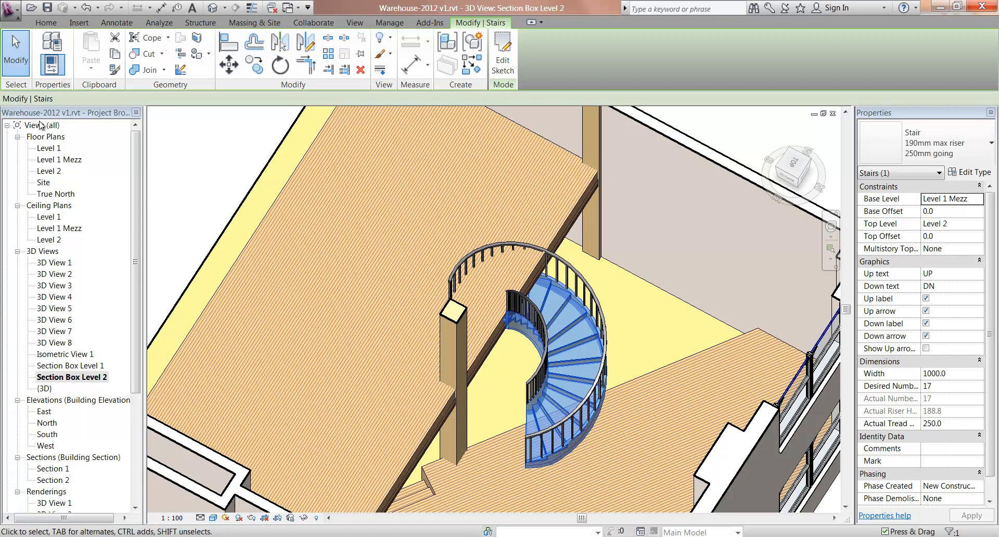
Step: Return to the Level 1 Mezz floor plan and delete the tightly curved stair with its railings
{"action": "double_click", "coordinate": [60, 162]}
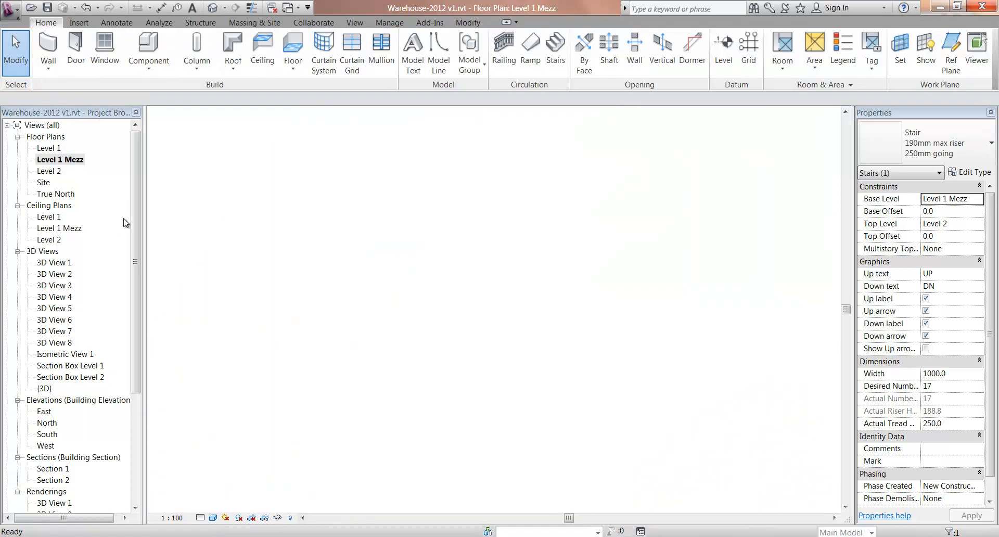
{"action": "scroll", "coordinate": [430, 312], "scroll_direction": "down", "scroll_amount": 3}
{"action": "middle_click_drag", "start_coordinate": [307, 329], "coordinate": [463, 327]}
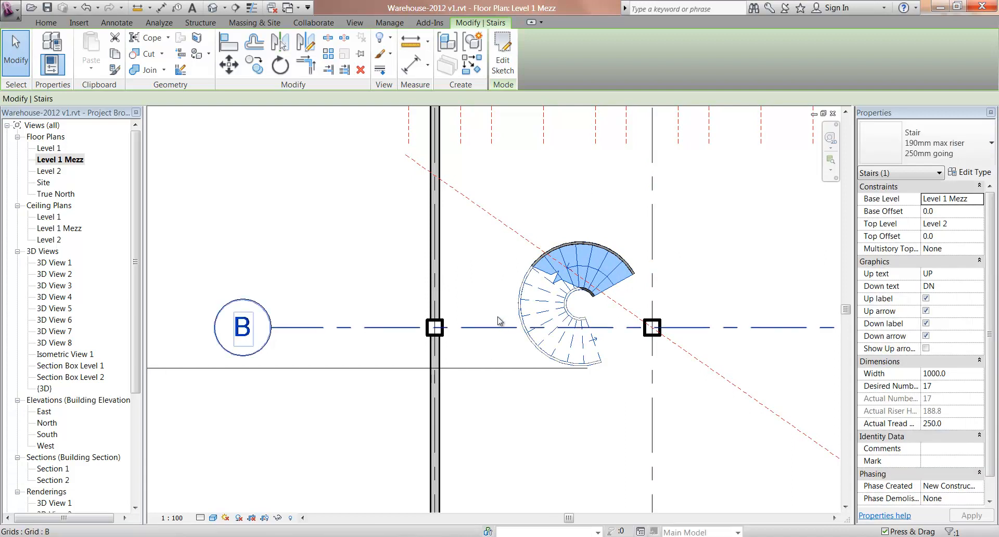
{"action": "left_click", "coordinate": [485, 278]}
{"action": "scroll", "coordinate": [484, 310], "scroll_direction": "up", "scroll_amount": 2}
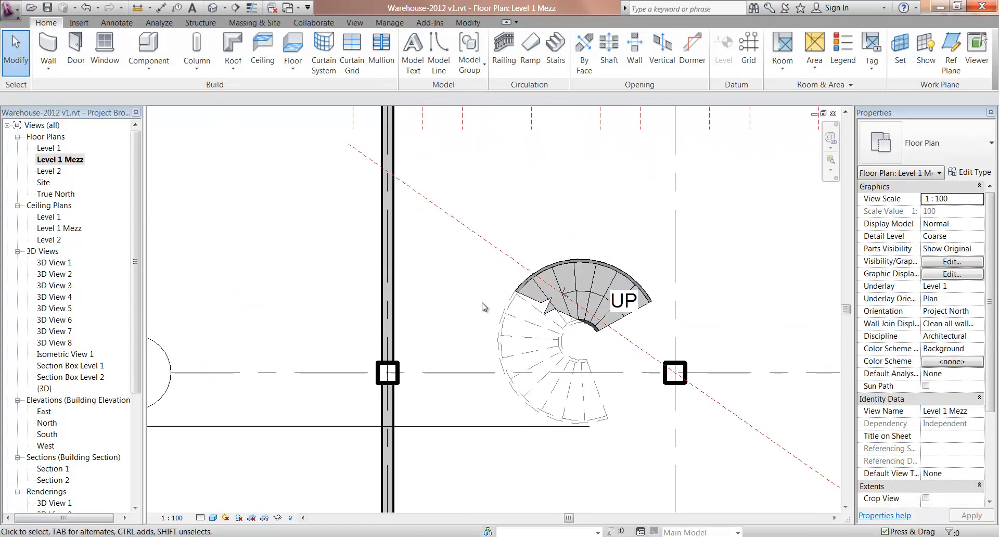
{"action": "left_click", "coordinate": [579, 284]}
{"action": "key", "text": "Delete"}
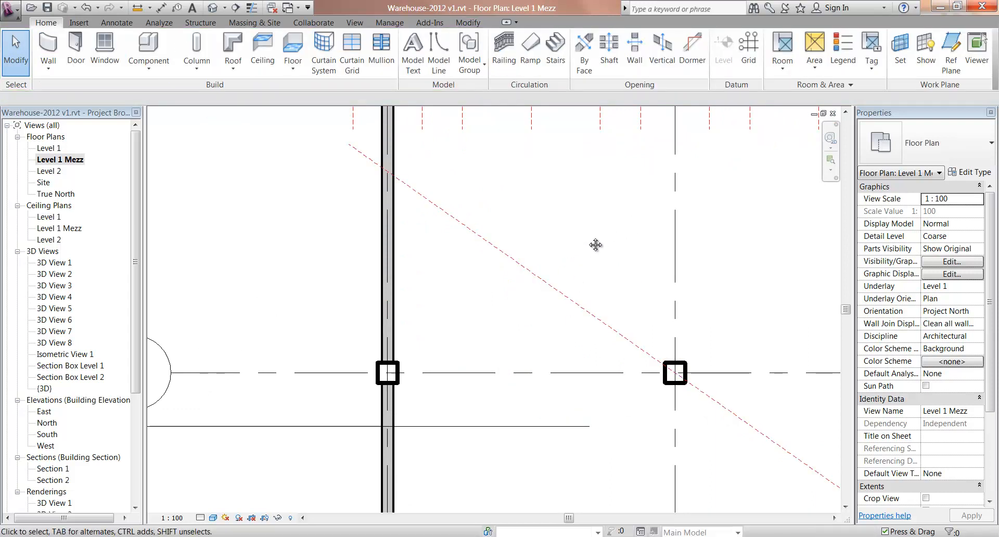
Step: Draw crossing vertical and horizontal reference planes in the open area between the columns and start a stair sketch with an arc run
{"action": "middle_click_drag", "start_coordinate": [591, 241], "coordinate": [584, 330]}
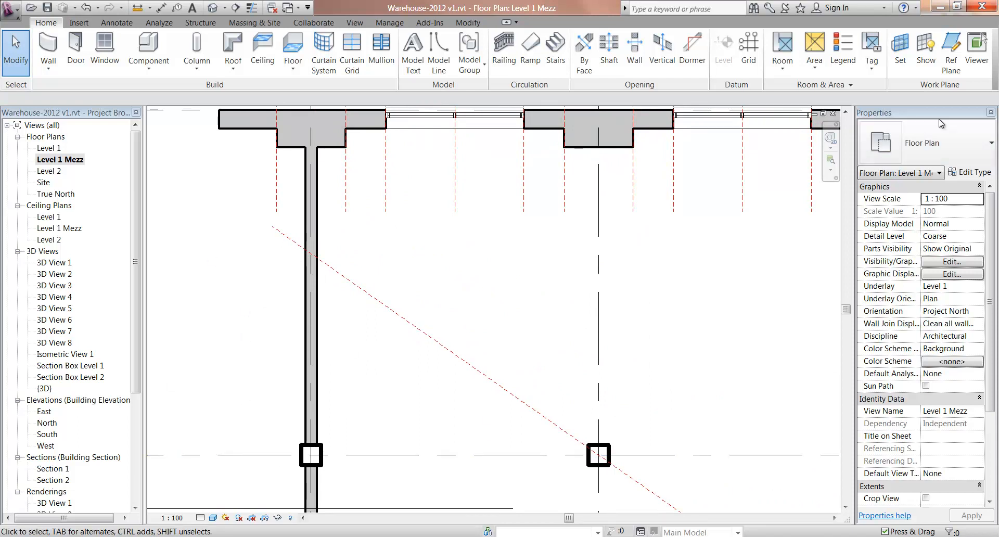
{"action": "left_click", "coordinate": [950, 52]}
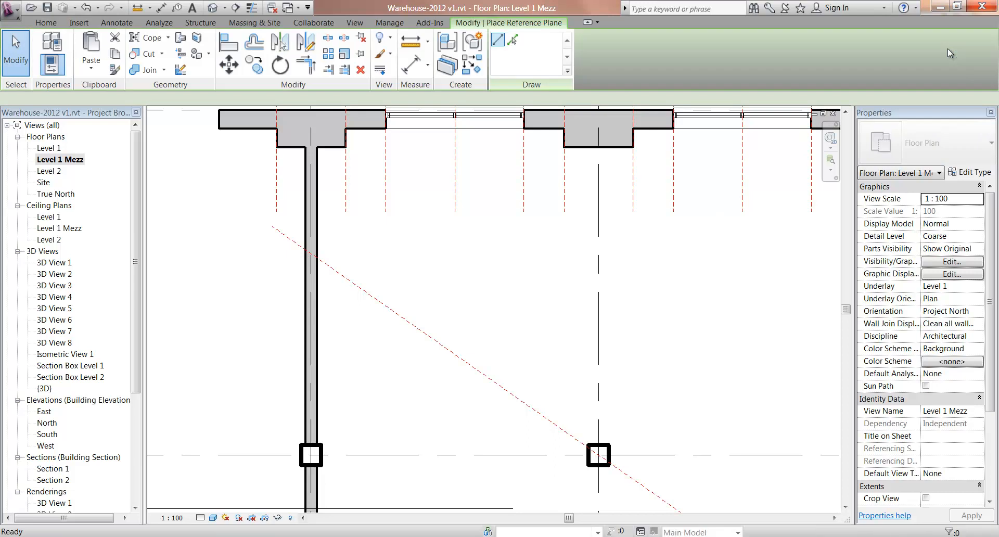
{"action": "left_click", "coordinate": [493, 303]}
{"action": "left_click", "coordinate": [493, 359]}
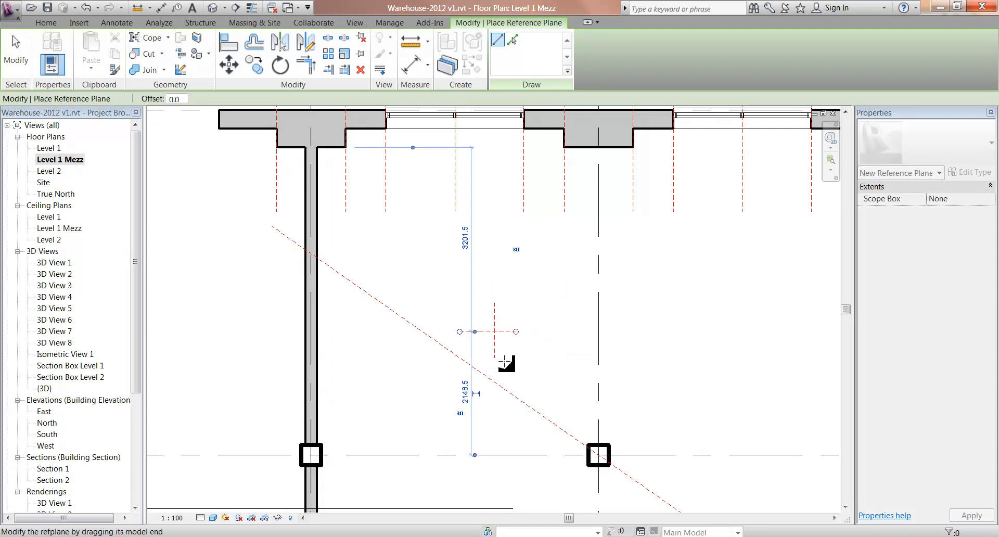
{"action": "key", "text": "Escape"}
{"action": "key", "text": "Escape"}
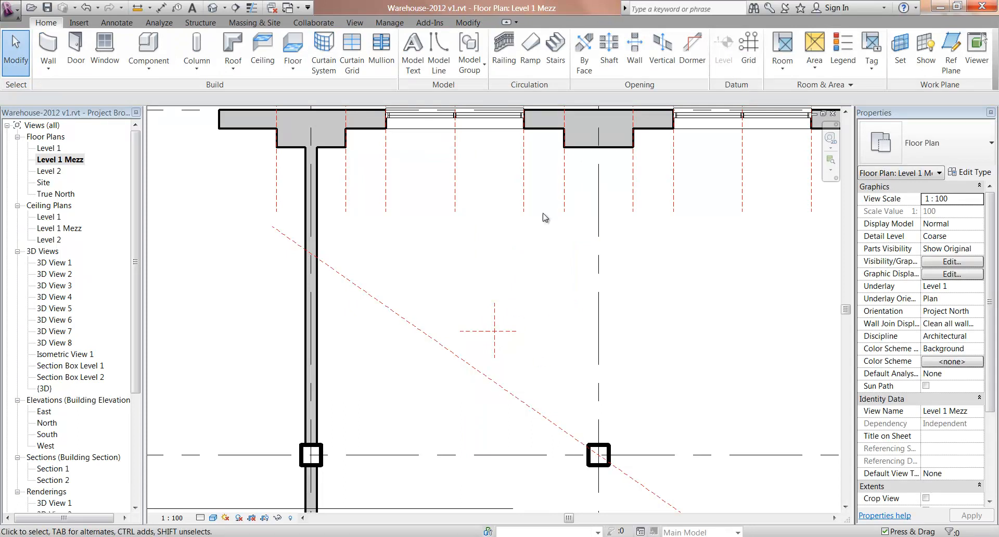
{"action": "left_click", "coordinate": [553, 61]}
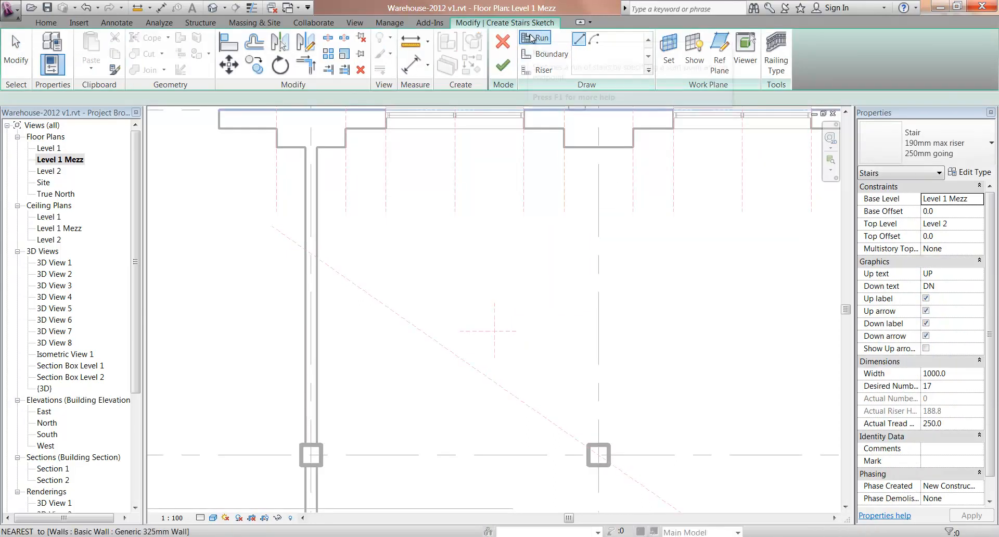
{"action": "left_click", "coordinate": [595, 40]}
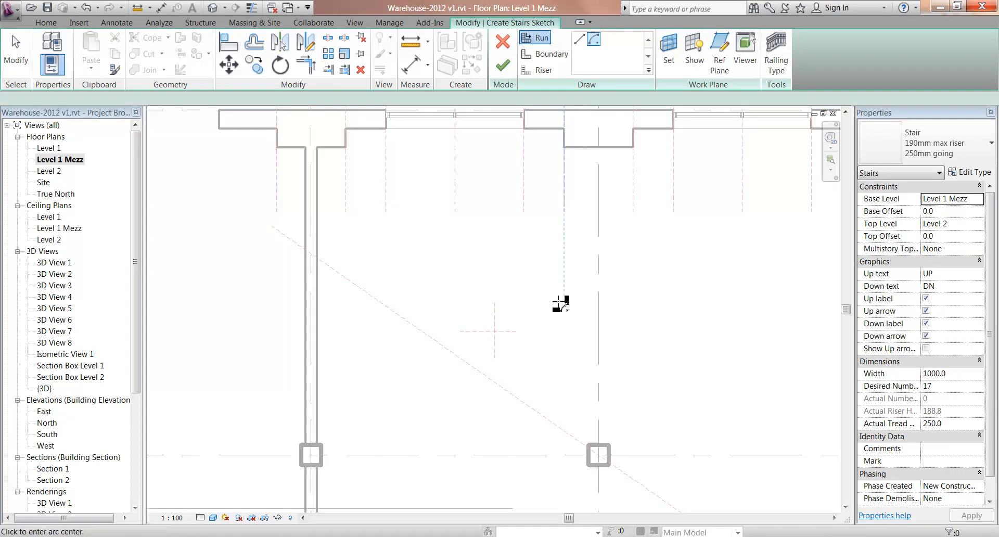
{"action": "left_click", "coordinate": [494, 331]}
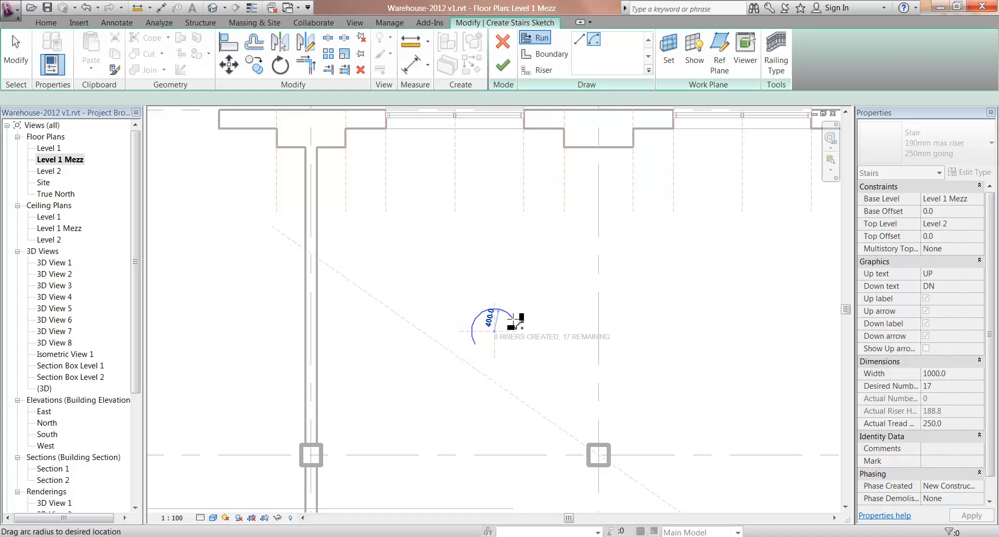
{"action": "left_click", "coordinate": [516, 298]}
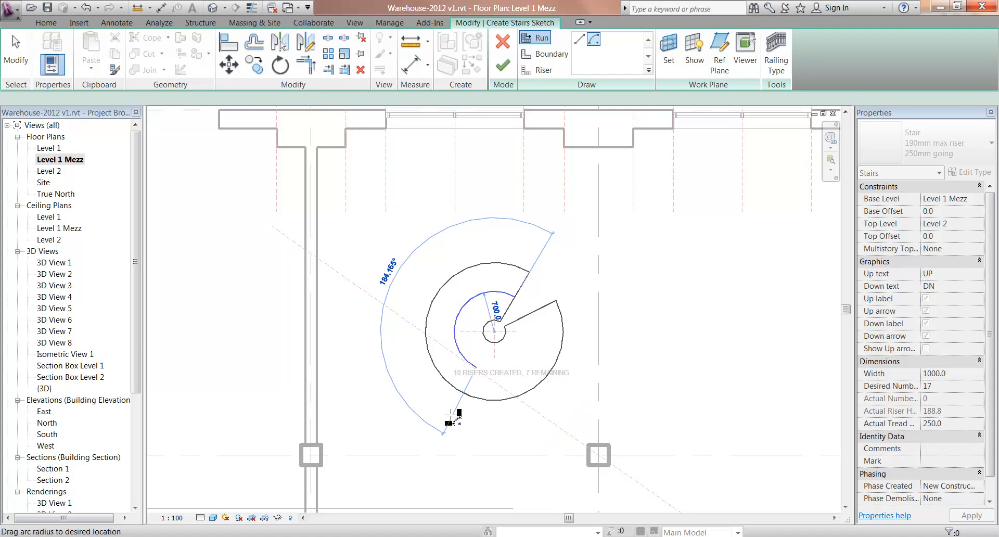
{"action": "key", "text": "Escape"}
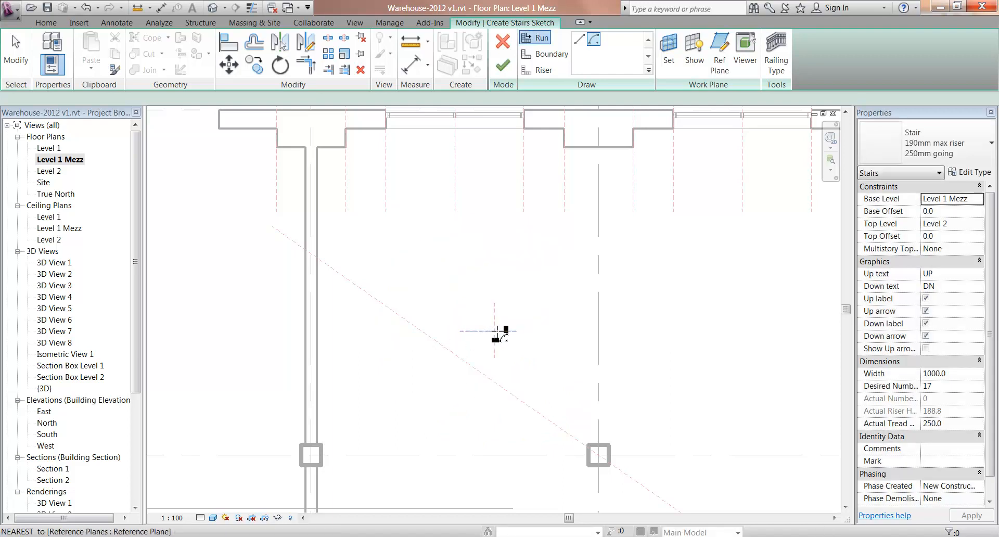
Step: Sketch a 17-riser curved run of 2200 mm radius, swept counter-clockwise around the reference plane intersection, and finish the stair
{"action": "left_click", "coordinate": [495, 331]}
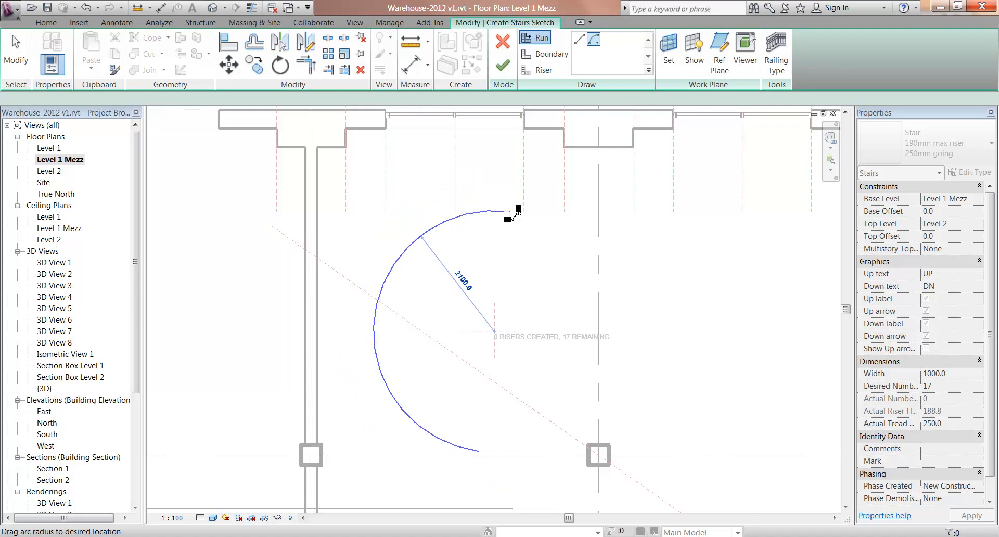
{"action": "left_click", "coordinate": [489, 207]}
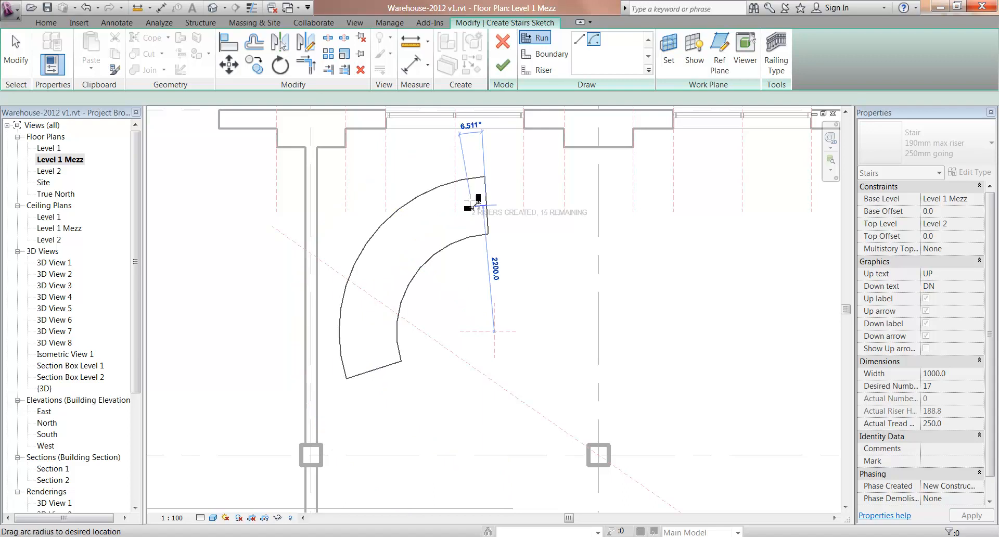
{"action": "left_click", "coordinate": [407, 422]}
{"action": "key", "text": "Escape"}
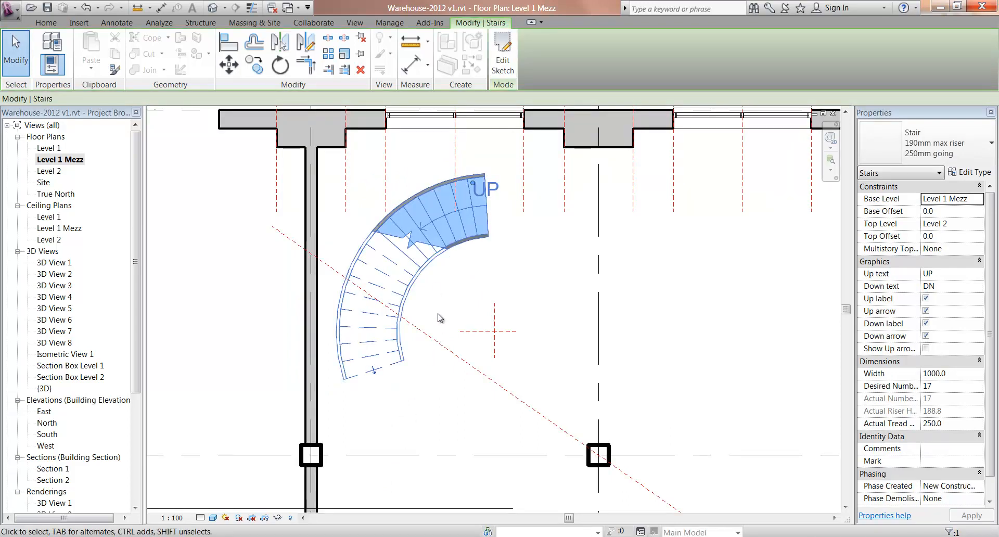
{"action": "left_click", "coordinate": [454, 291]}
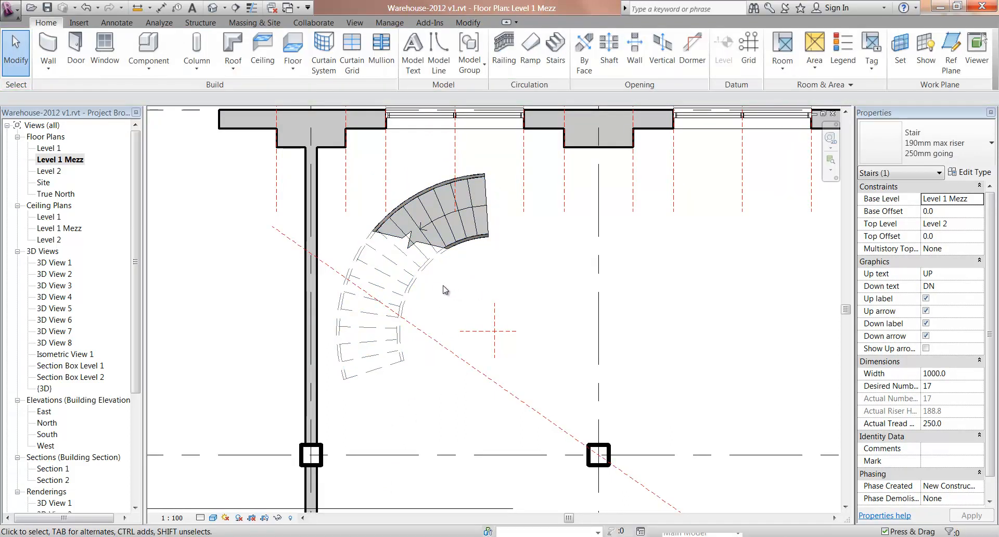
{"action": "scroll", "coordinate": [445, 285], "scroll_direction": "up", "scroll_amount": 1}
{"action": "scroll", "coordinate": [472, 335], "scroll_direction": "up", "scroll_amount": 1}
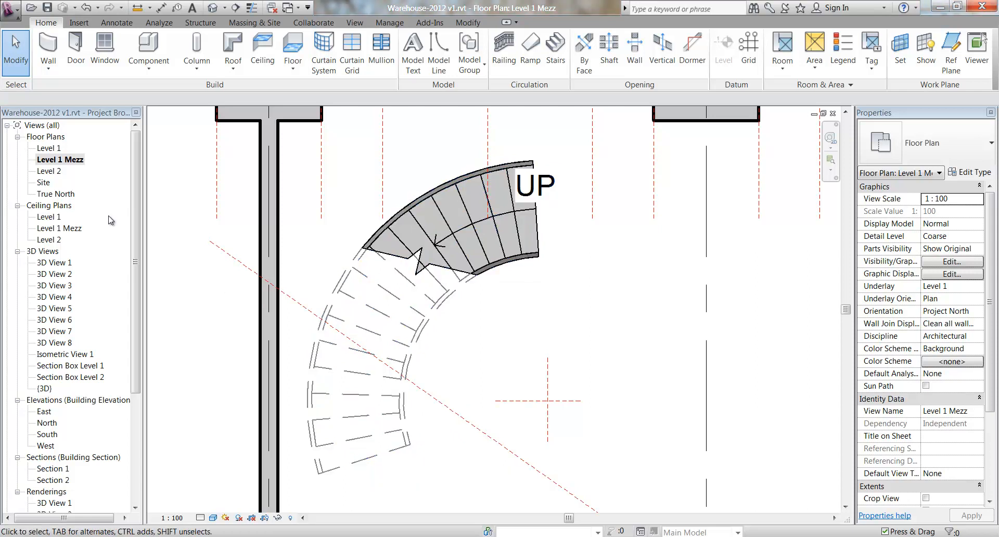
Step: In the Level 2 floor plan, move the curved stair and both reference planes so the stair's outer end corner meets the timber floor edge
{"action": "double_click", "coordinate": [52, 172]}
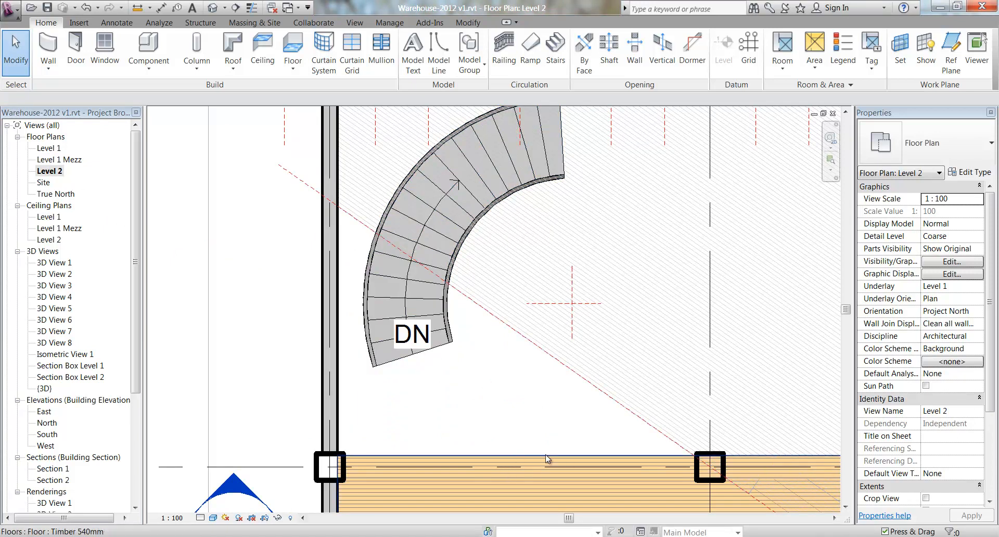
{"action": "left_click", "coordinate": [430, 223]}
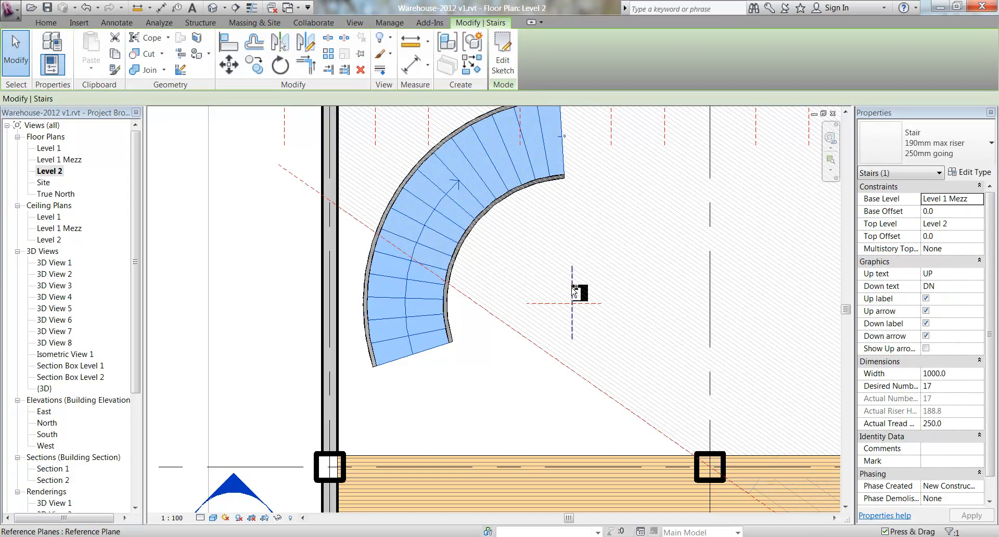
{"action": "left_click", "coordinate": [572, 306], "text": "ctrl"}
{"action": "left_click", "coordinate": [555, 309], "text": "ctrl"}
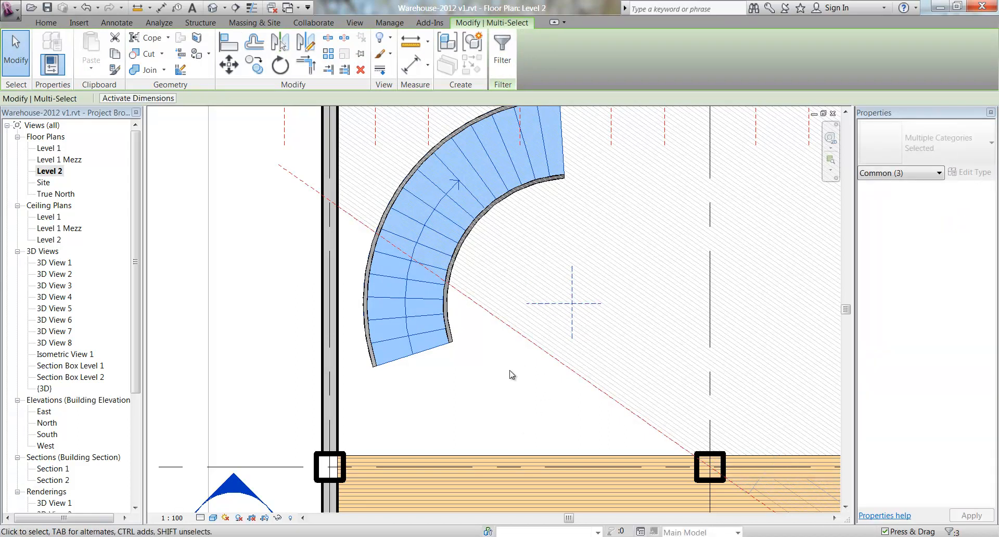
{"action": "left_click", "coordinate": [229, 66]}
{"action": "middle_click", "coordinate": [410, 396]}
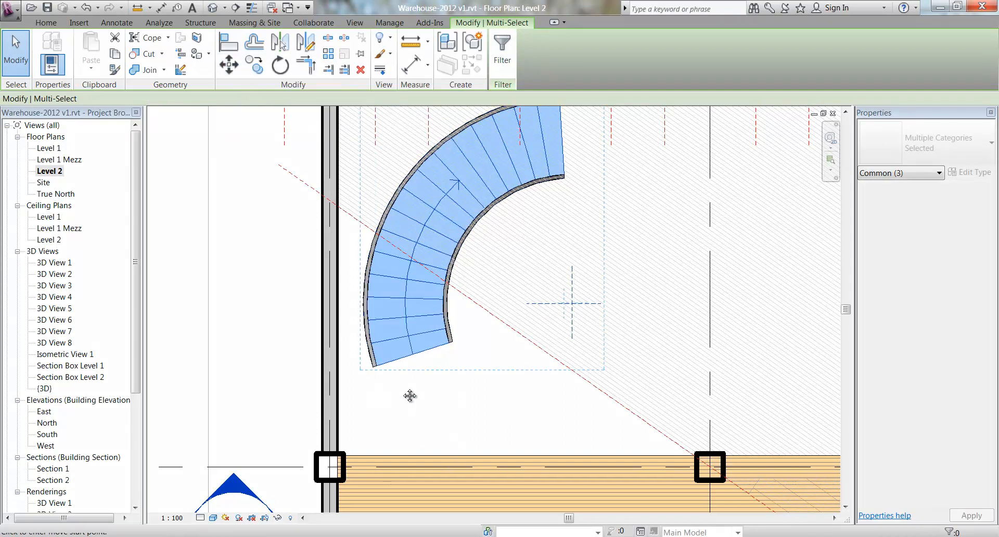
{"action": "scroll", "coordinate": [407, 395], "scroll_direction": "up", "scroll_amount": 2}
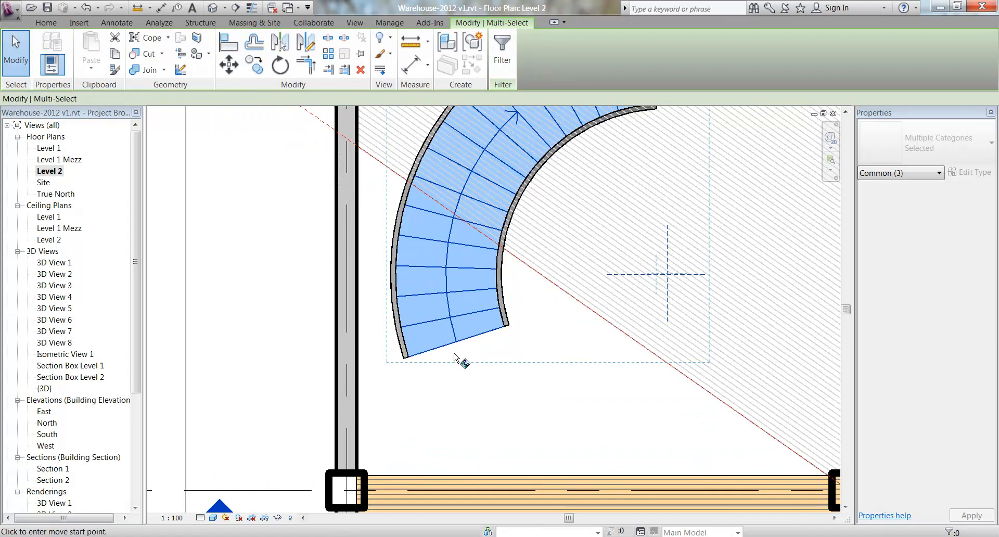
{"action": "left_click", "coordinate": [410, 358]}
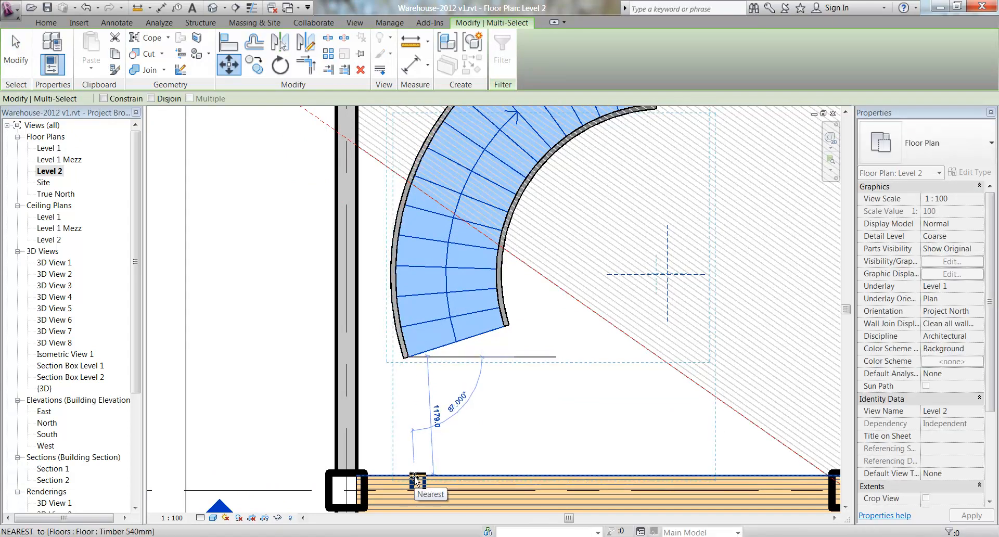
{"action": "left_click", "coordinate": [413, 480]}
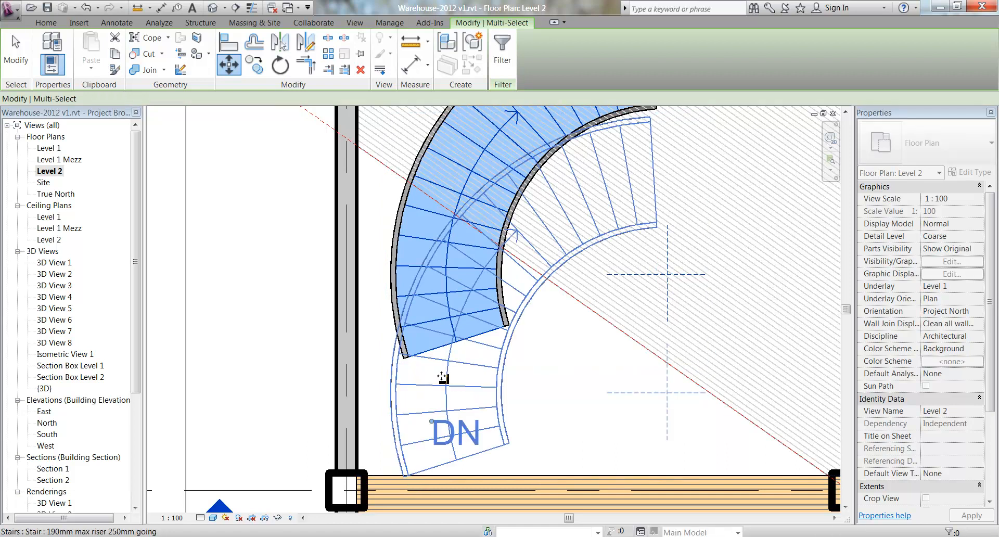
{"action": "scroll", "coordinate": [514, 390], "scroll_direction": "down", "scroll_amount": 1}
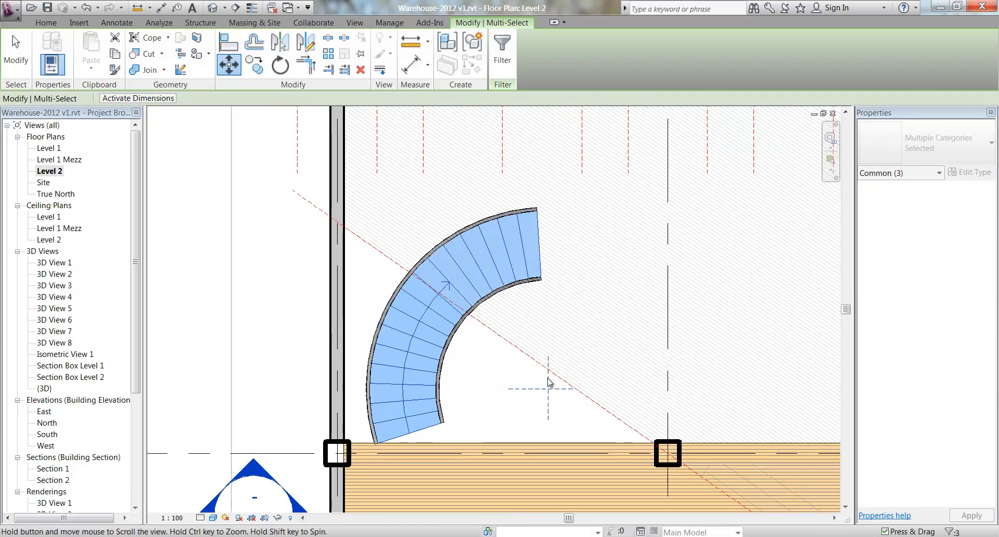
Step: Rotate the curved stair about the reference plane intersection until its end riser lies along the horizontal reference plane
{"action": "scroll", "coordinate": [543, 398], "scroll_direction": "up", "scroll_amount": 2}
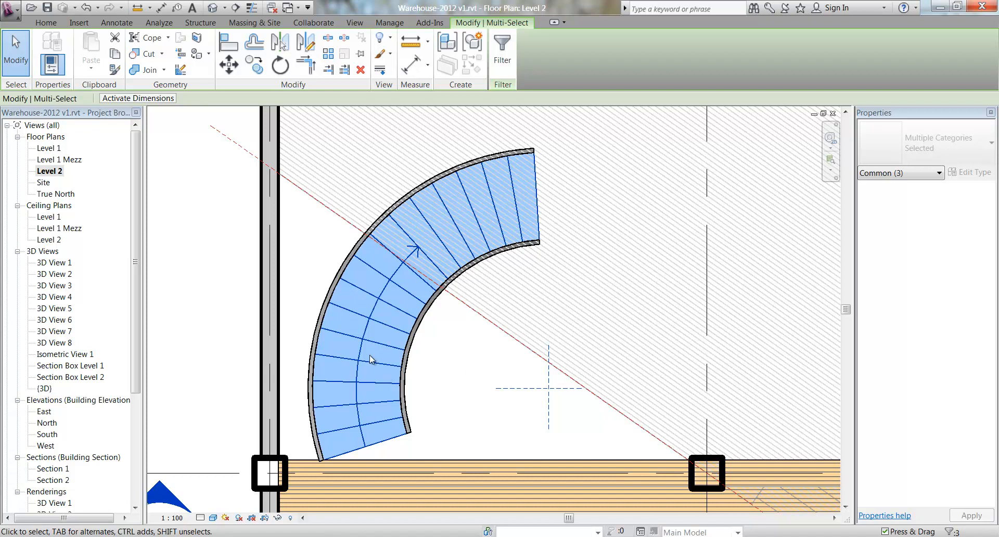
{"action": "left_click", "coordinate": [486, 368]}
{"action": "left_click", "coordinate": [360, 342]}
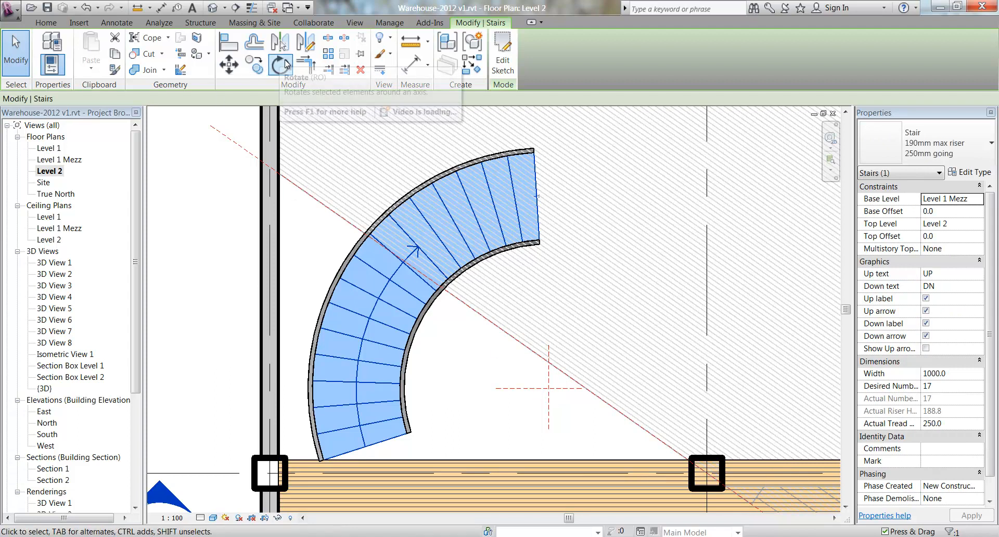
{"action": "left_click", "coordinate": [280, 65]}
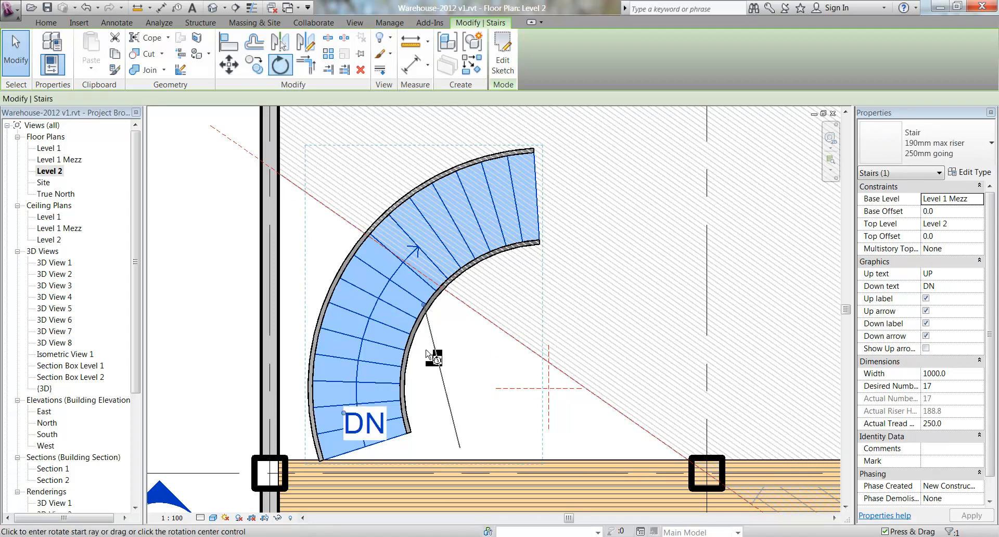
{"action": "left_click_drag", "start_coordinate": [437, 311], "coordinate": [548, 388]}
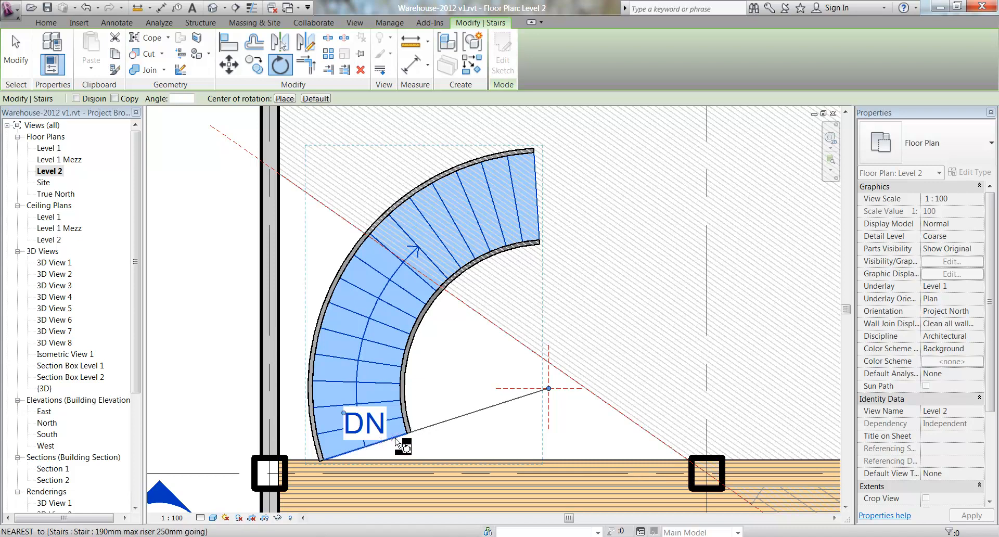
{"action": "left_click", "coordinate": [396, 442]}
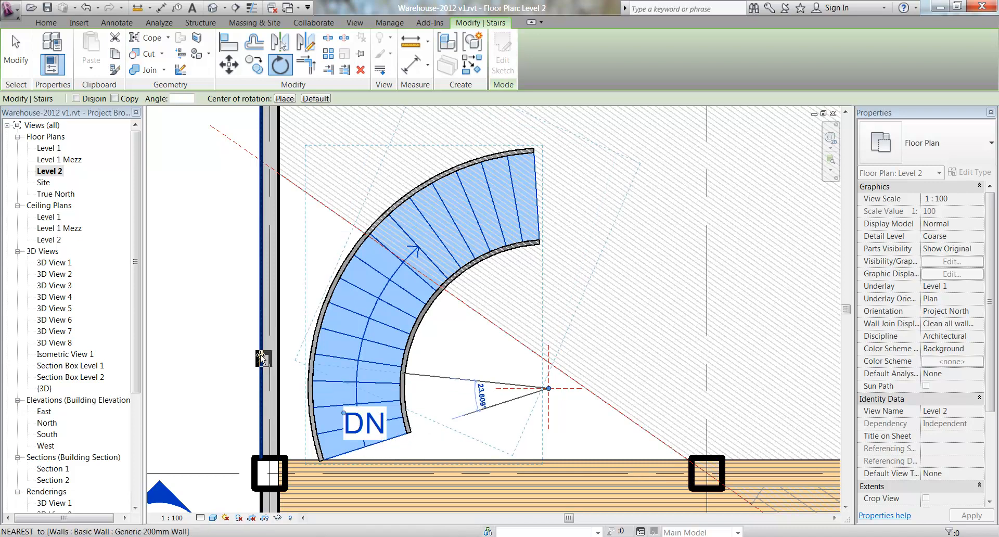
{"action": "left_click", "coordinate": [437, 388]}
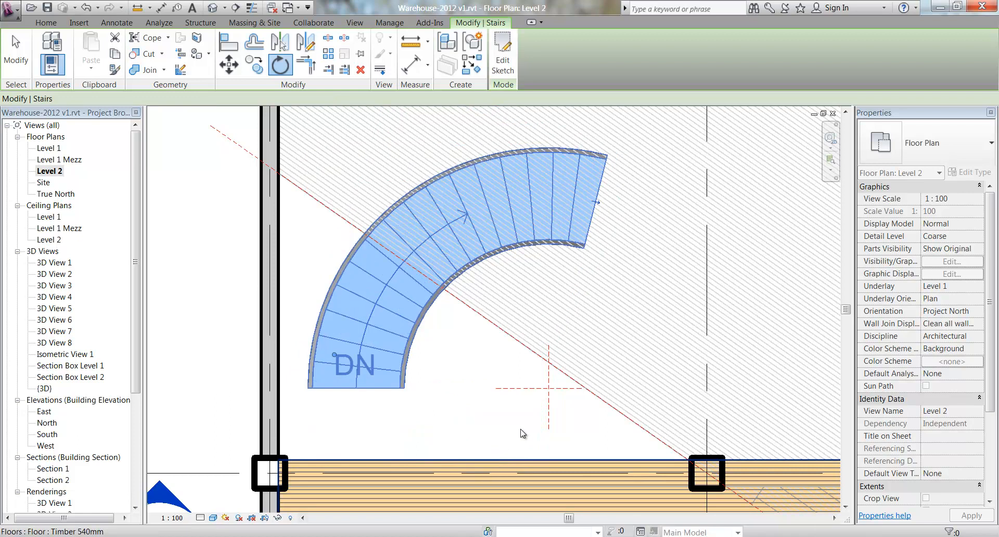
{"action": "left_click", "coordinate": [553, 388], "text": "ctrl"}
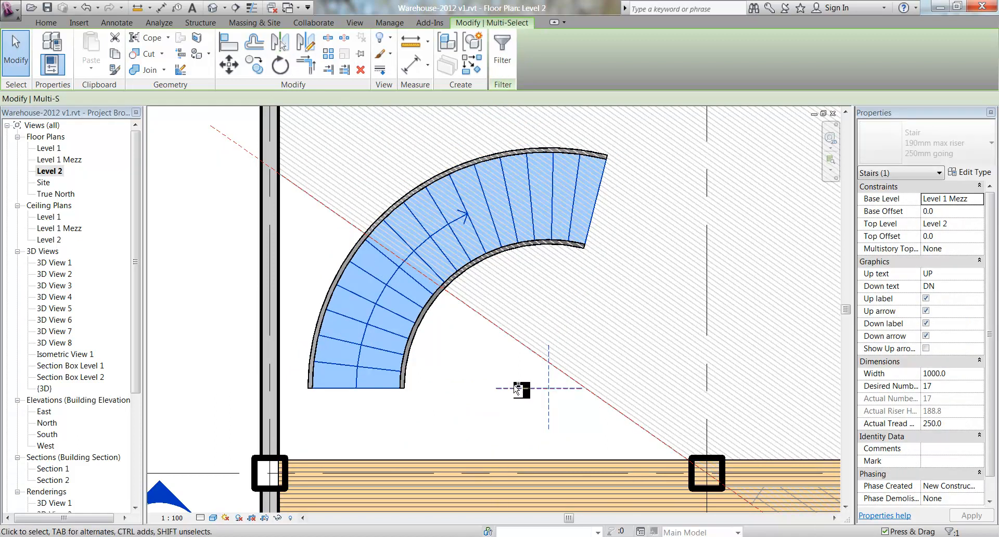
{"action": "left_click", "coordinate": [462, 357]}
{"action": "scroll", "coordinate": [462, 357], "scroll_direction": "up", "scroll_amount": 3}
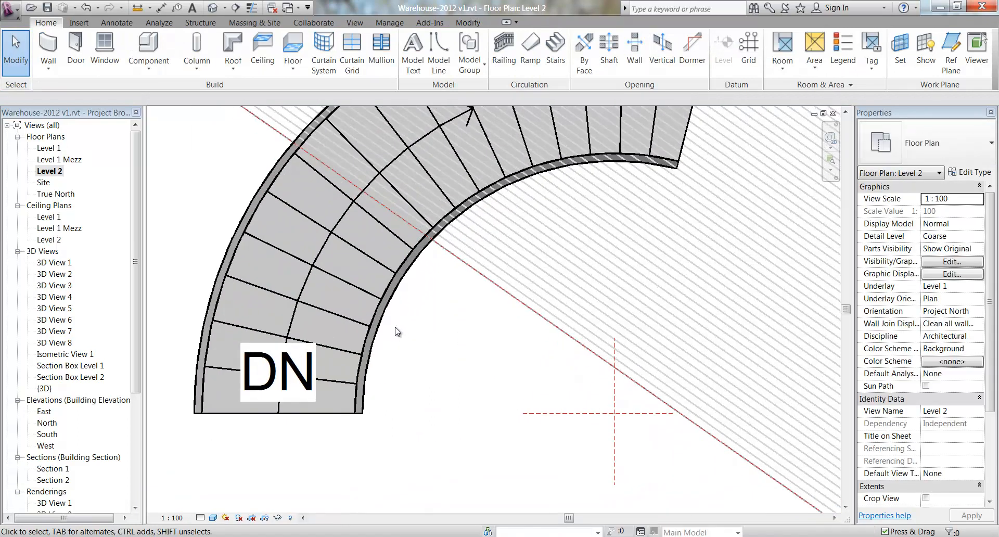
{"action": "left_click", "coordinate": [116, 23]}
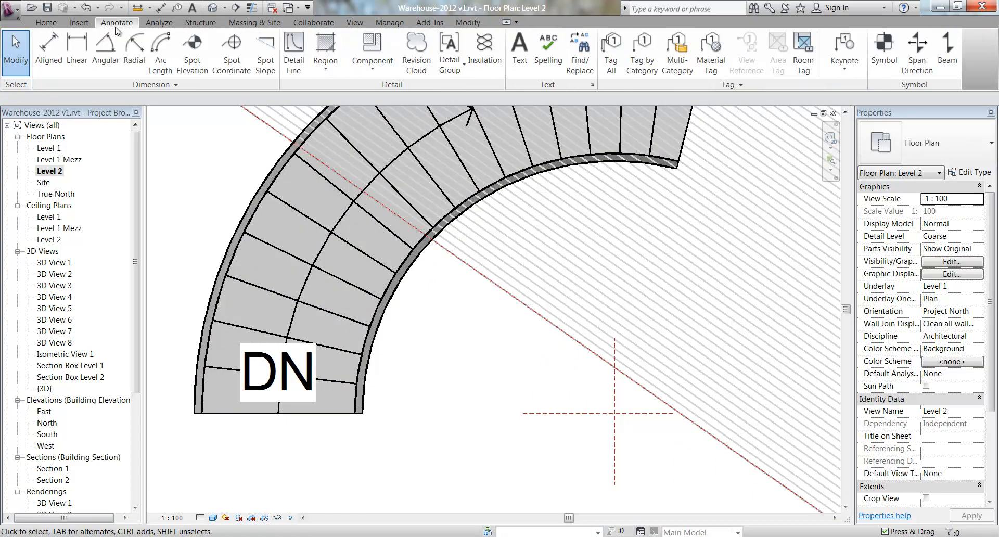
{"action": "left_click", "coordinate": [293, 52]}
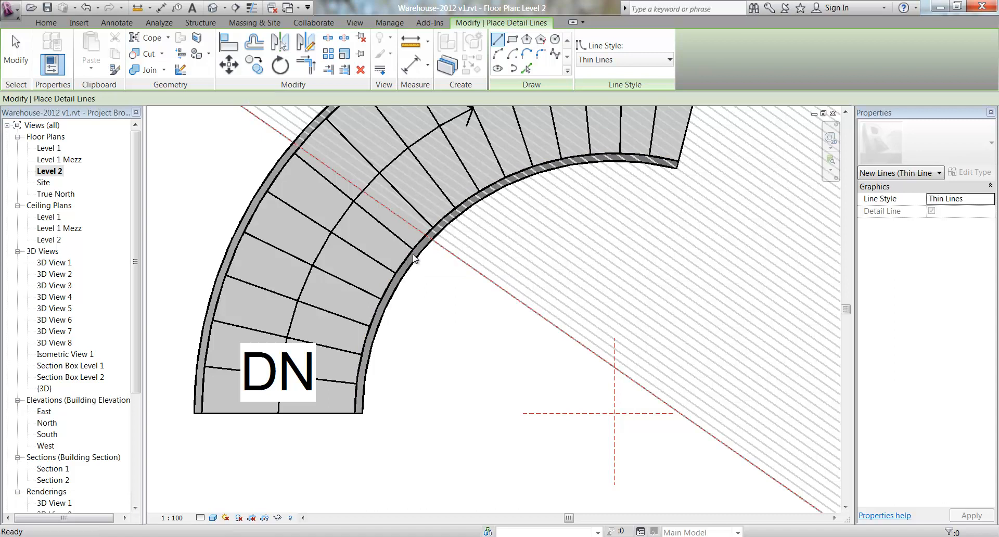
{"action": "key", "text": "Escape"}
{"action": "key", "text": "Escape"}
Step: Move the curved stair and both reference planes vertically so the stair's horizontal end riser meets the timber floor edge
{"action": "left_click", "coordinate": [628, 413]}
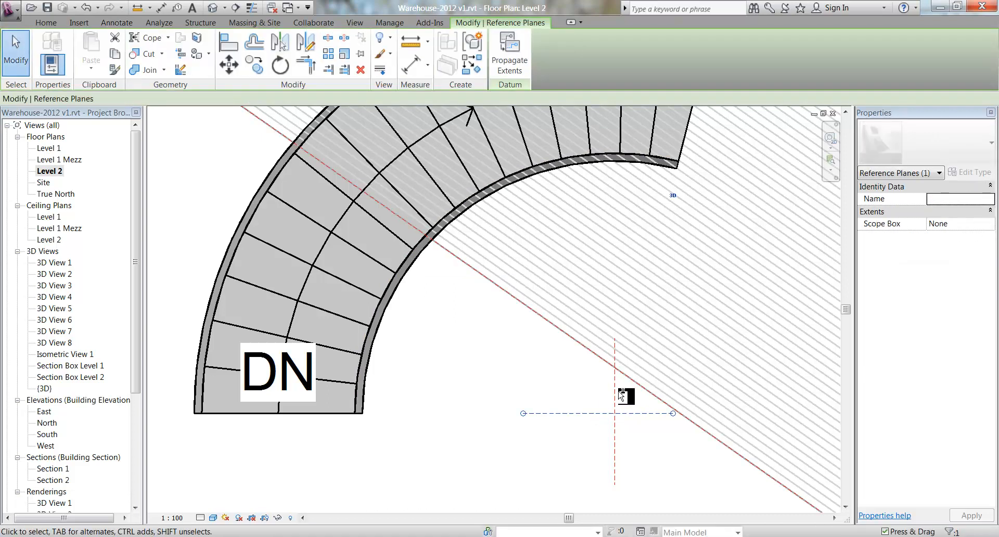
{"action": "left_click", "coordinate": [615, 398], "text": "ctrl"}
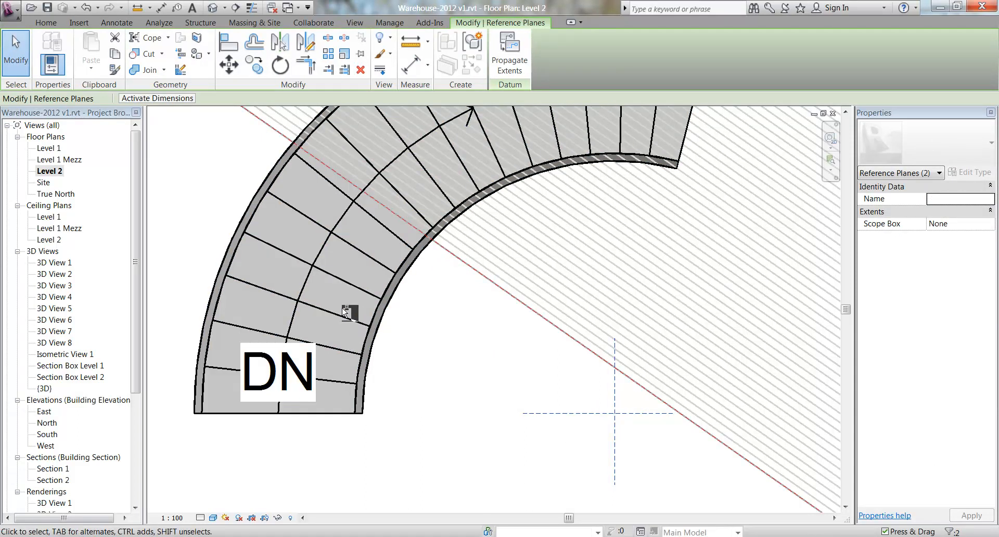
{"action": "left_click", "coordinate": [338, 318], "text": "ctrl"}
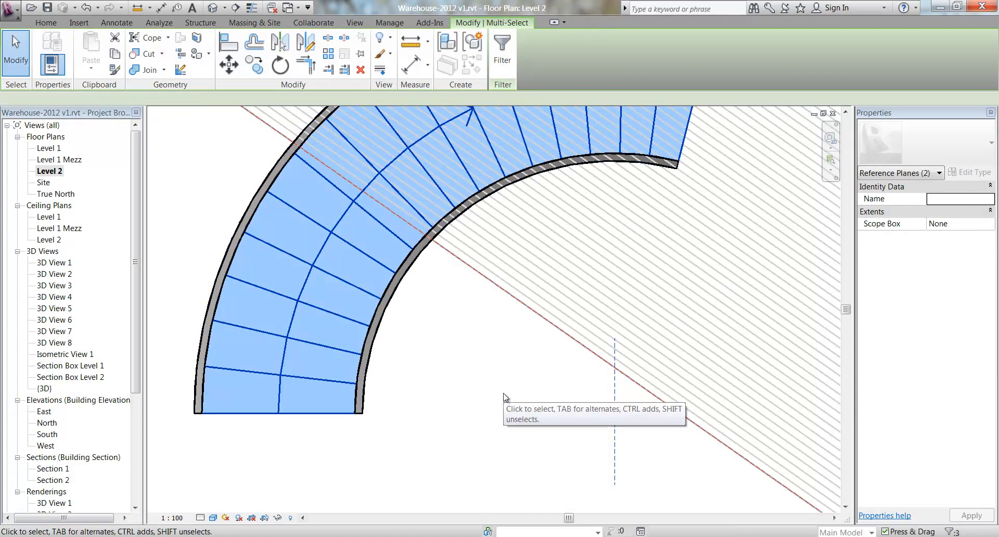
{"action": "scroll", "coordinate": [504, 397], "scroll_direction": "down", "scroll_amount": 3}
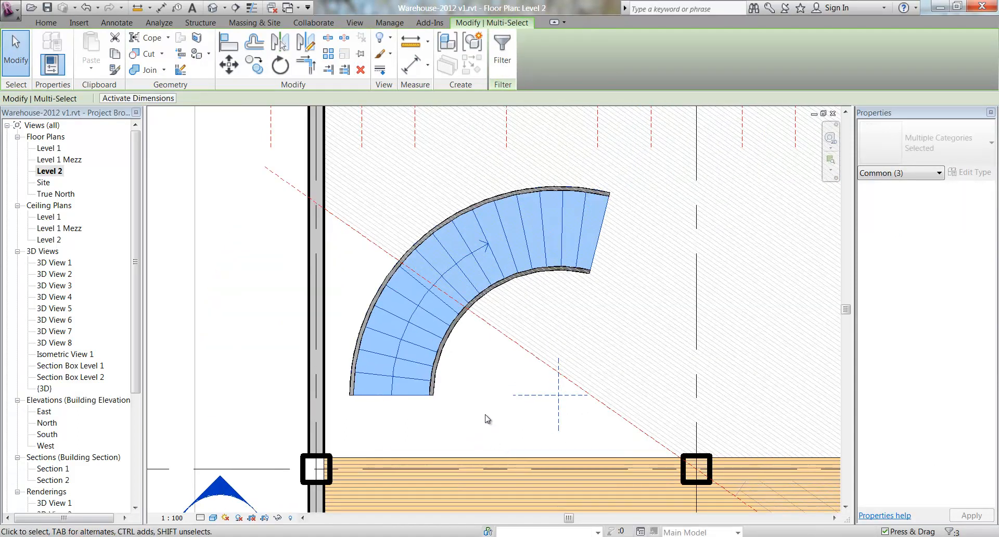
{"action": "scroll", "coordinate": [463, 423], "scroll_direction": "up", "scroll_amount": 1}
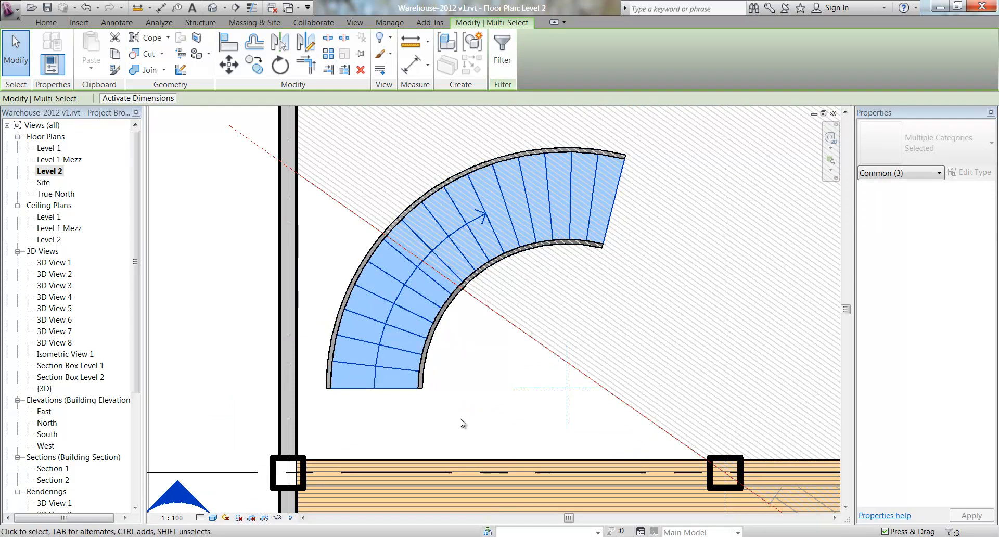
{"action": "left_click", "coordinate": [229, 63]}
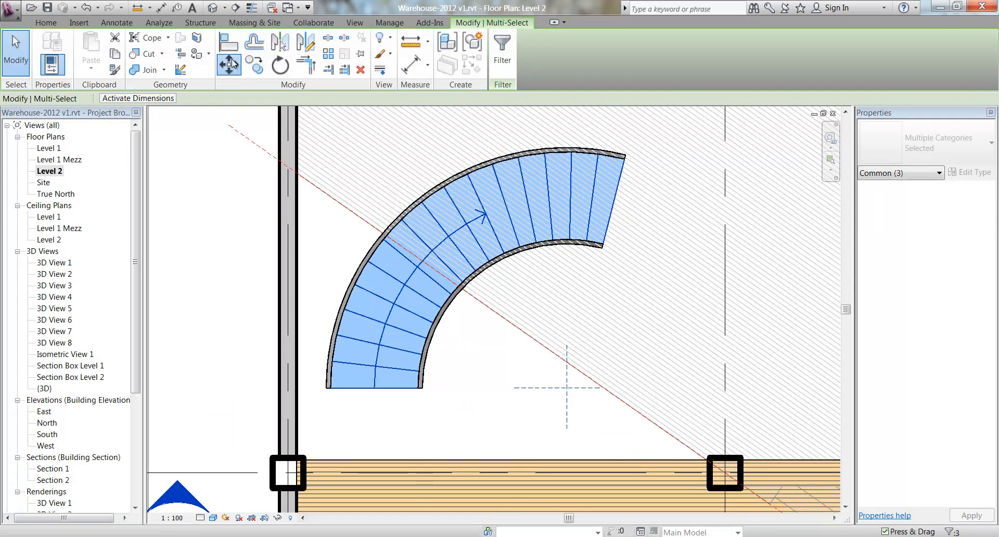
{"action": "left_click", "coordinate": [348, 390]}
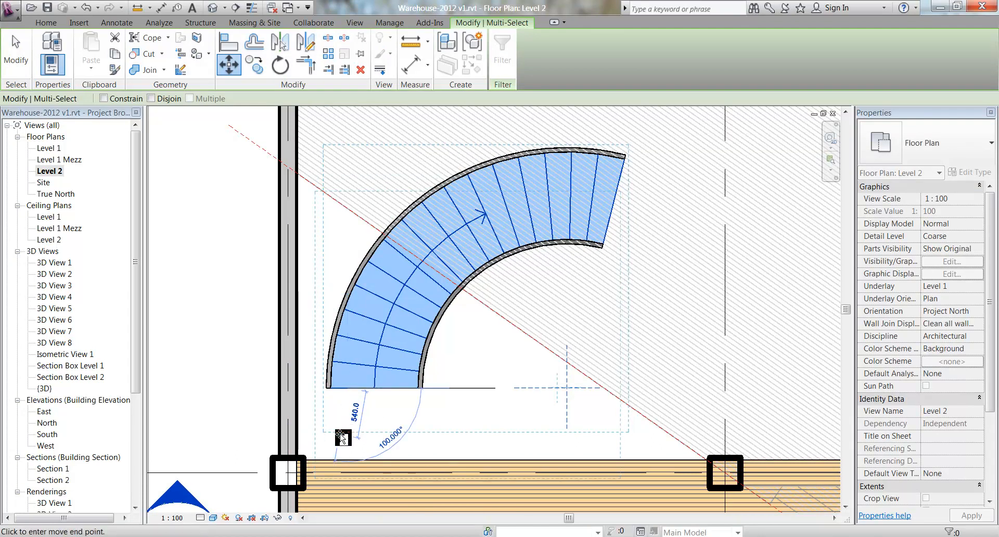
{"action": "left_click", "coordinate": [346, 461]}
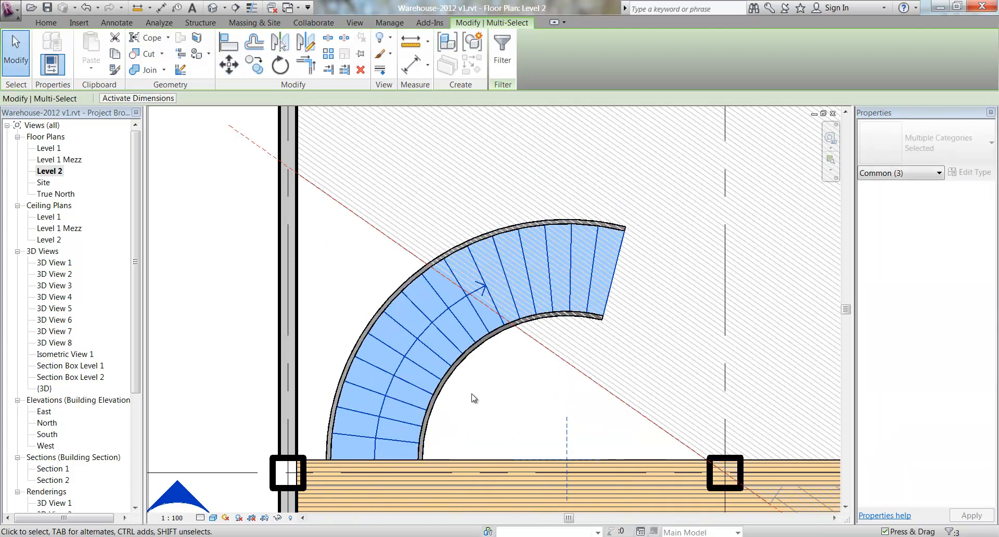
{"action": "key", "text": "Escape"}
Step: Examine the repositioned curved stair in the Level 2 plan and in the Section Box Level 2 3D view
{"action": "scroll", "coordinate": [257, 328], "scroll_direction": "down", "scroll_amount": 3}
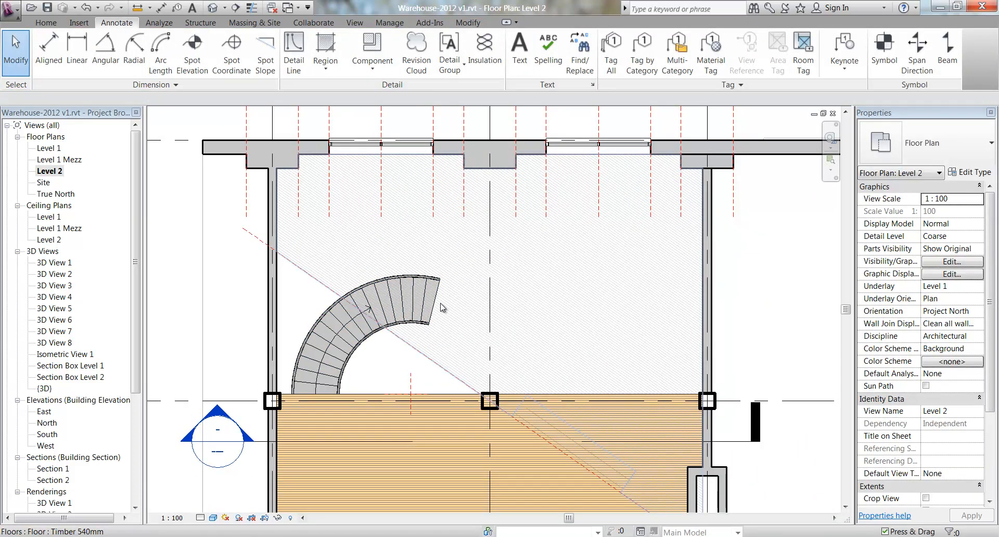
{"action": "double_click", "coordinate": [57, 377]}
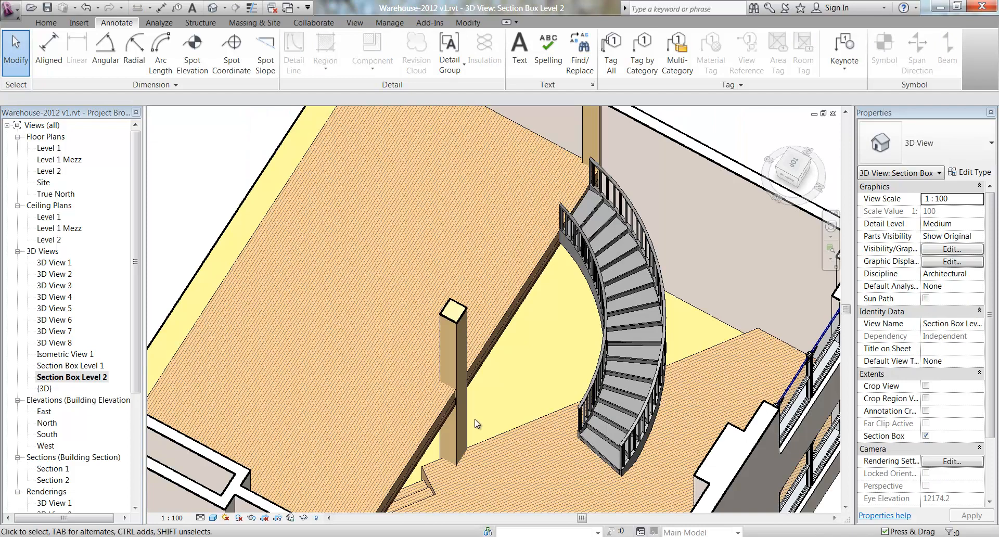
{"action": "middle_click_drag", "start_coordinate": [504, 393], "coordinate": [515, 371], "text": "shift"}
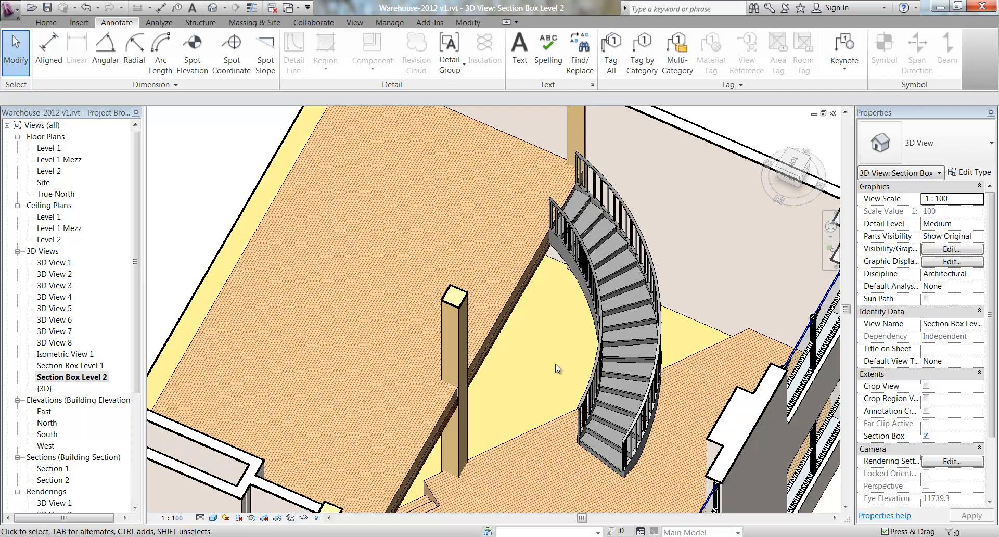
{"action": "left_click", "coordinate": [629, 308]}
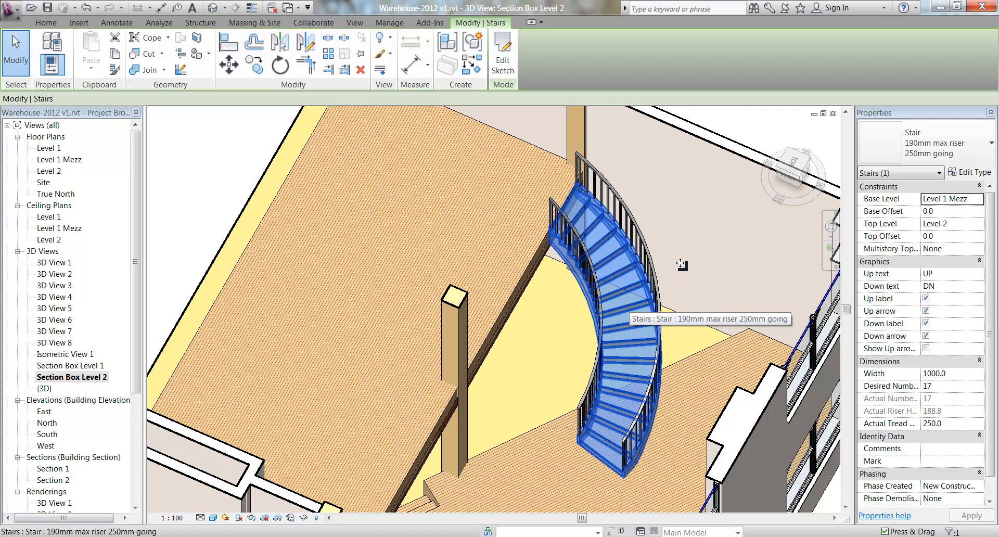
{"action": "key", "text": "Escape"}
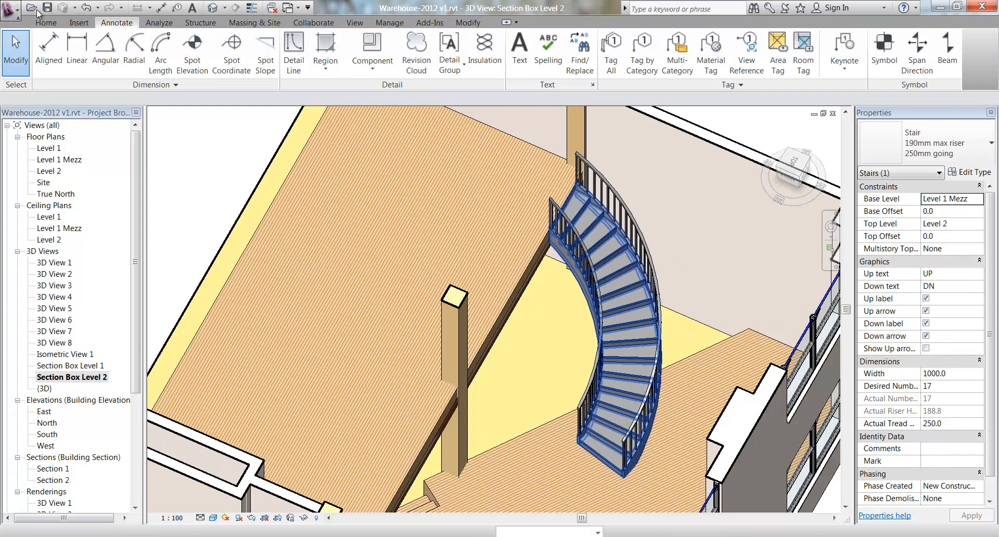
Step: Open the Stairs.rvt sample project from the library's Sample Files folder
{"action": "left_click", "coordinate": [31, 8]}
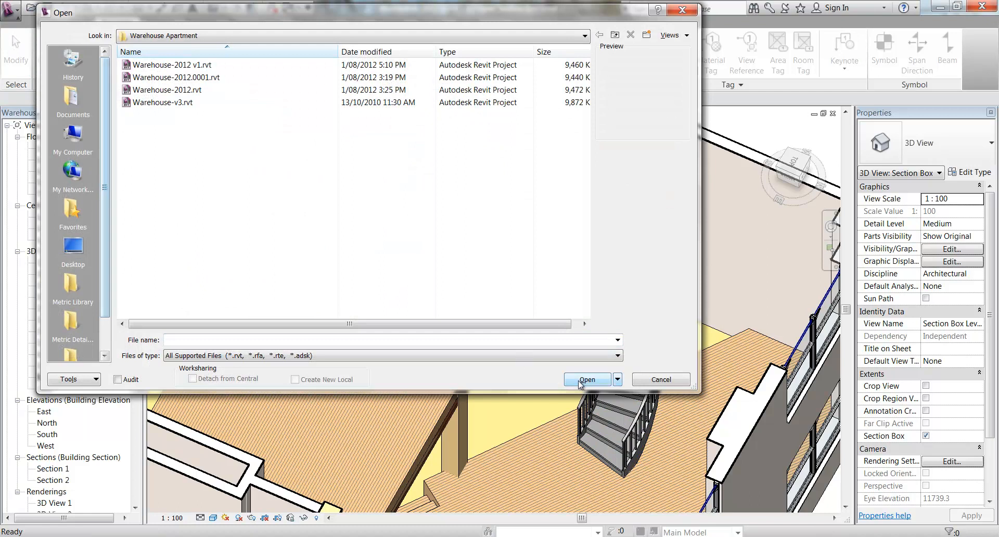
{"action": "left_click", "coordinate": [661, 379]}
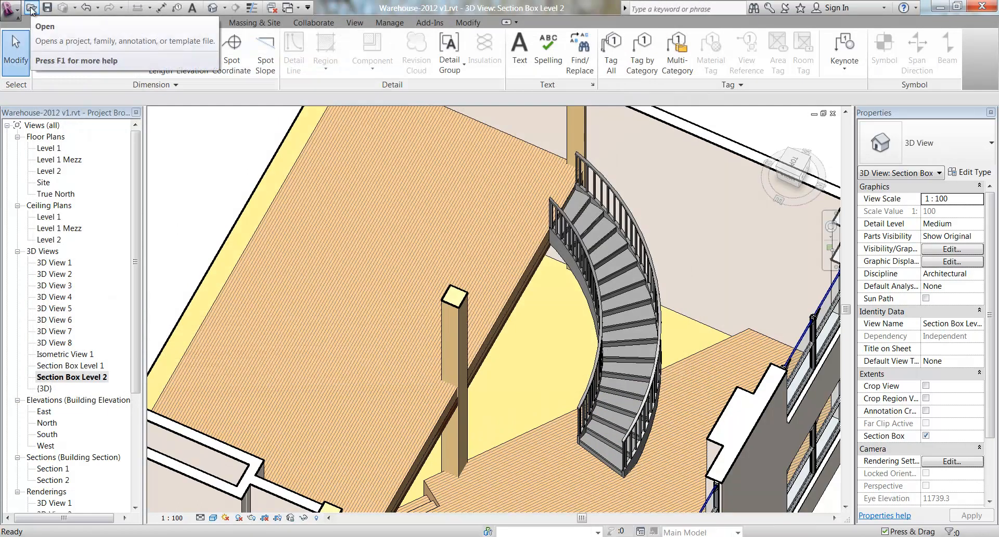
{"action": "left_click", "coordinate": [7, 14]}
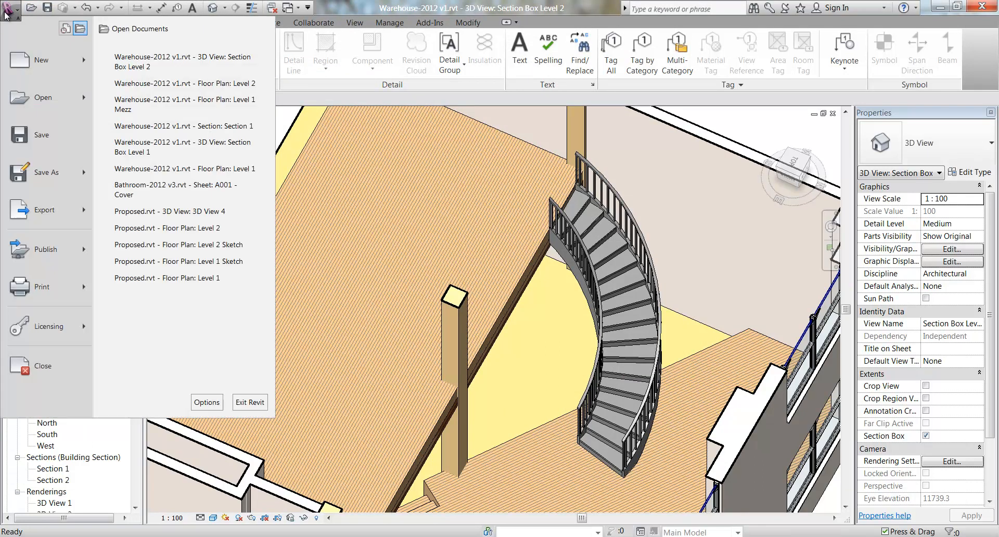
{"action": "left_click", "coordinate": [32, 96]}
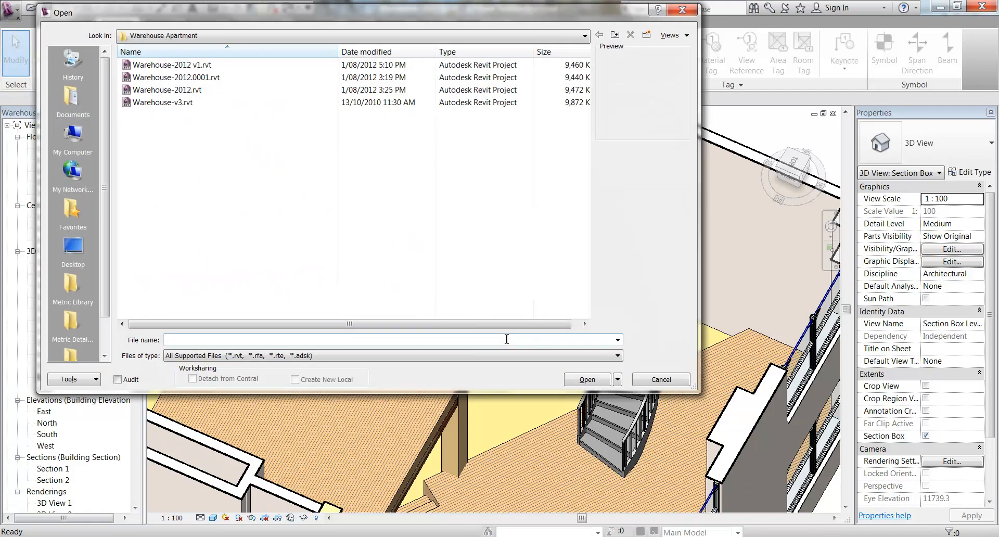
{"action": "left_click_drag", "start_coordinate": [105, 185], "coordinate": [114, 279]}
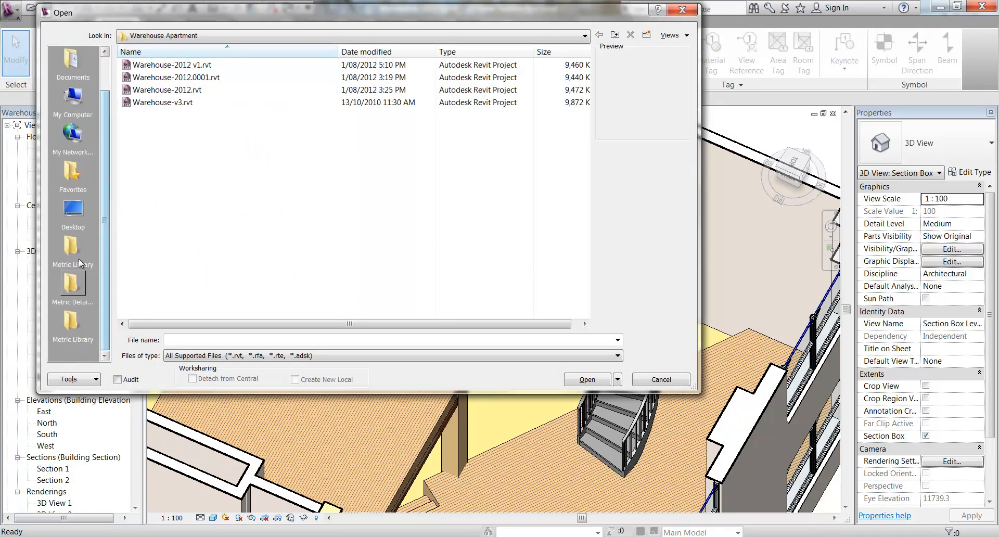
{"action": "left_click", "coordinate": [76, 244]}
{"action": "double_click", "coordinate": [141, 242]}
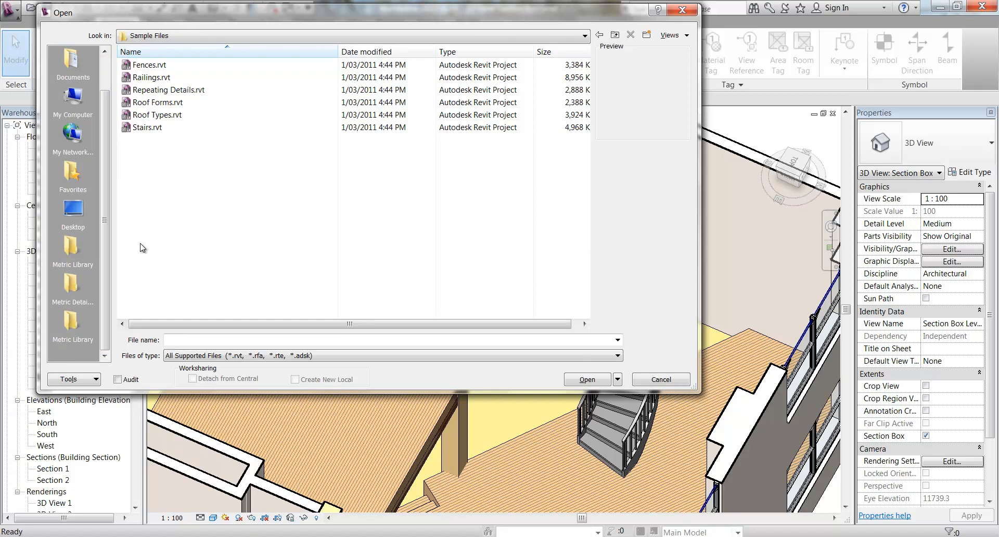
{"action": "left_click", "coordinate": [145, 128]}
{"action": "left_click", "coordinate": [579, 380]}
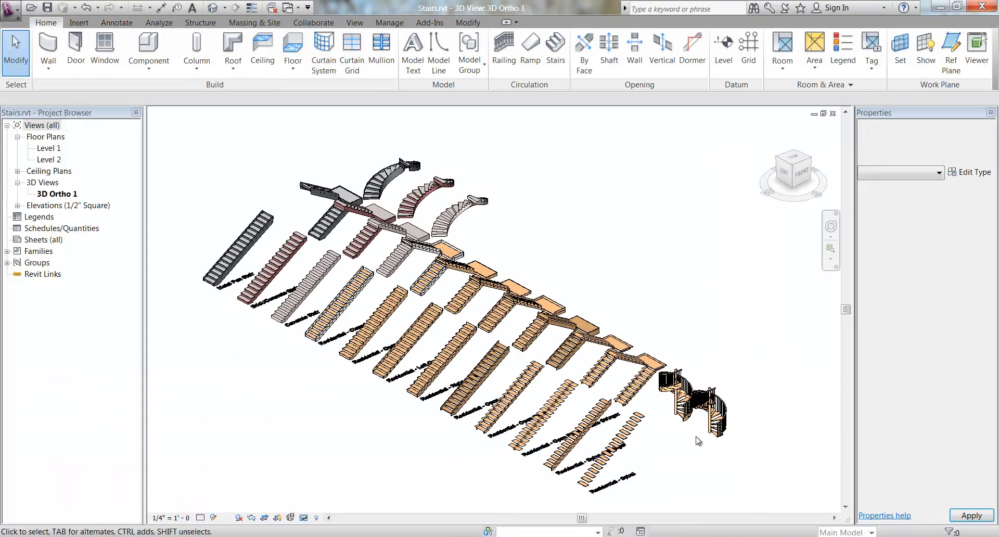
Step: Copy the Residential - Spiral w Stringer stair, with its central column and railing, to the clipboard from the 3D Ortho 1 view
{"action": "scroll", "coordinate": [696, 440], "scroll_direction": "up", "scroll_amount": 5}
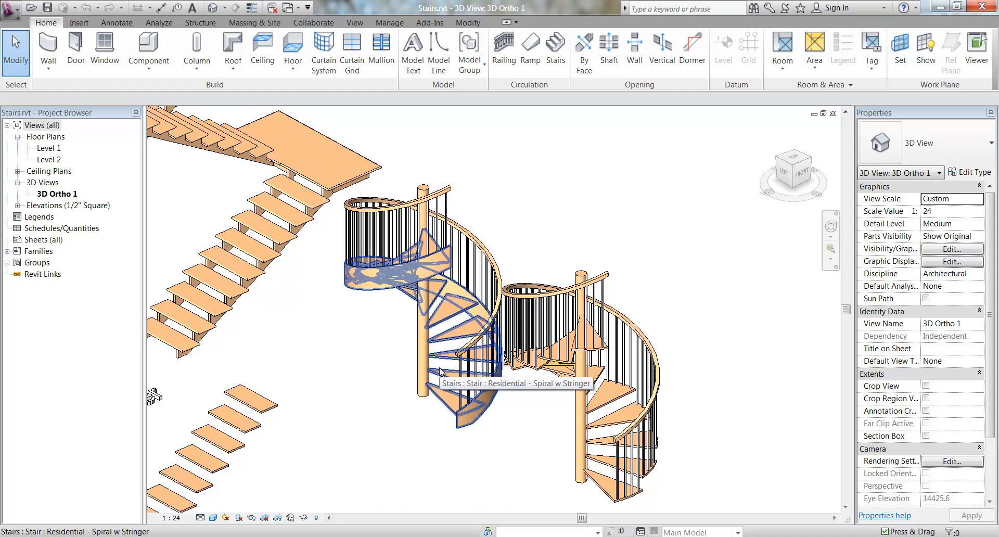
{"action": "left_click", "coordinate": [420, 395]}
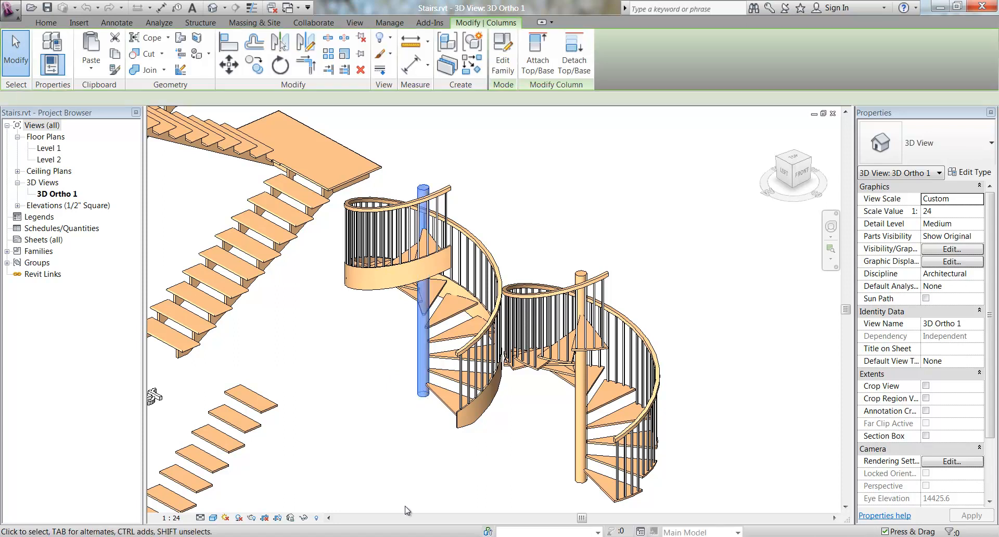
{"action": "left_click", "coordinate": [408, 476]}
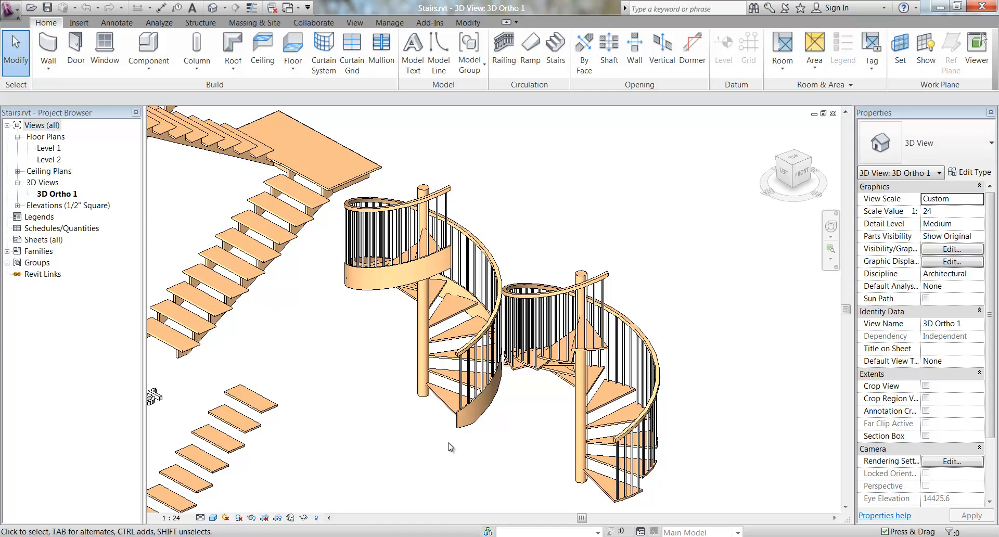
{"action": "left_click", "coordinate": [456, 417]}
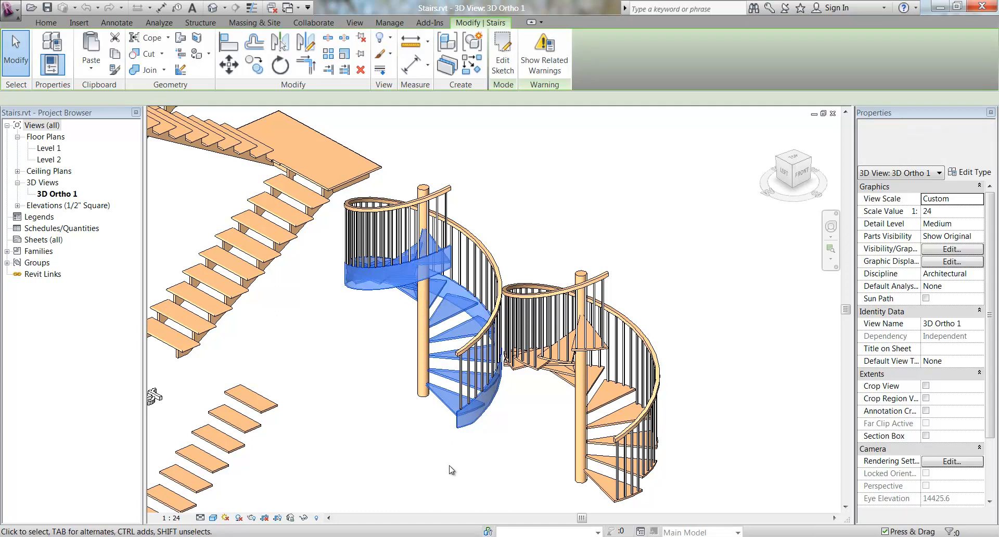
{"action": "left_click", "coordinate": [423, 399], "text": "ctrl"}
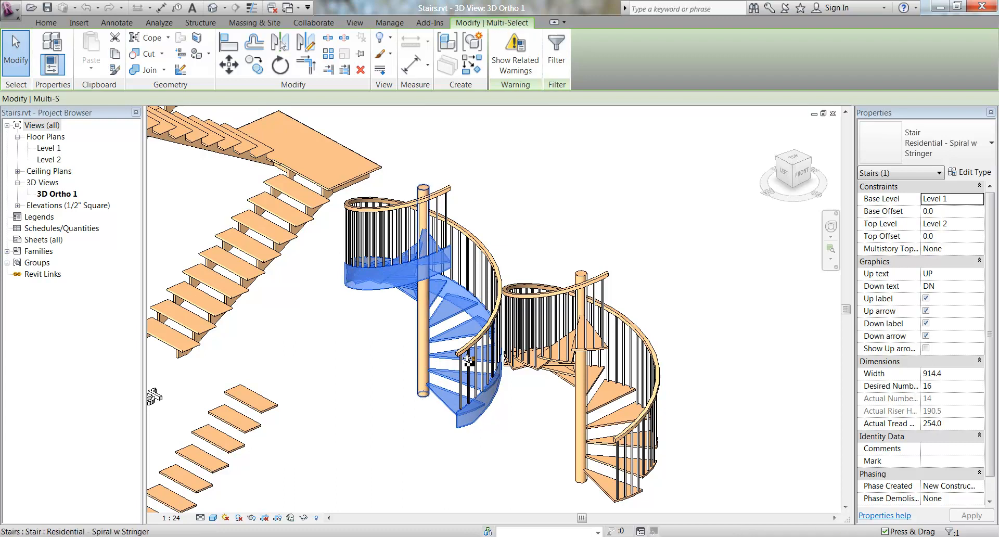
{"action": "left_click", "coordinate": [498, 265], "text": "ctrl"}
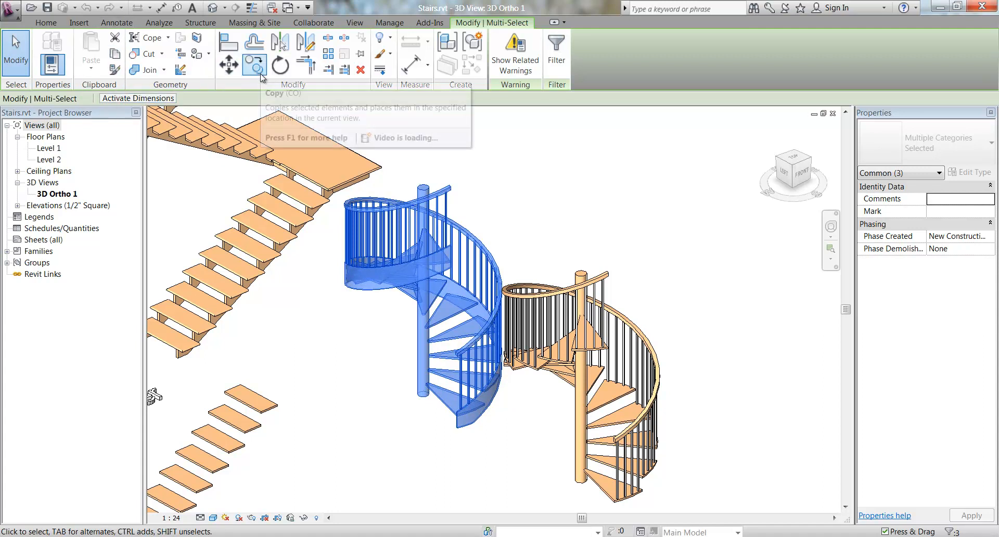
{"action": "left_click", "coordinate": [115, 56]}
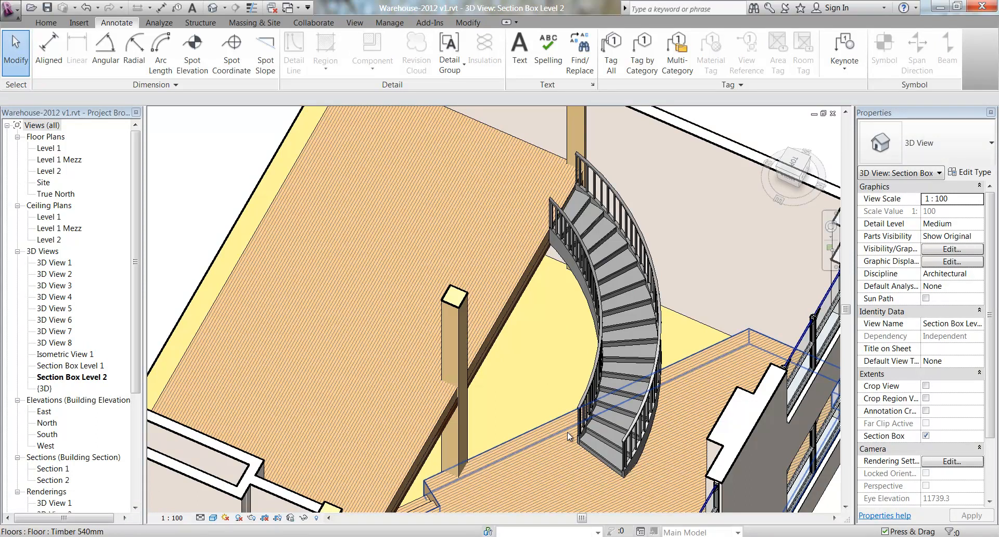
Step: Paste the copied spiral stair into the Level 1 Mezz plan of the Warehouse-2012 v1 project, in the open bay beside the curved stair
{"action": "double_click", "coordinate": [59, 159]}
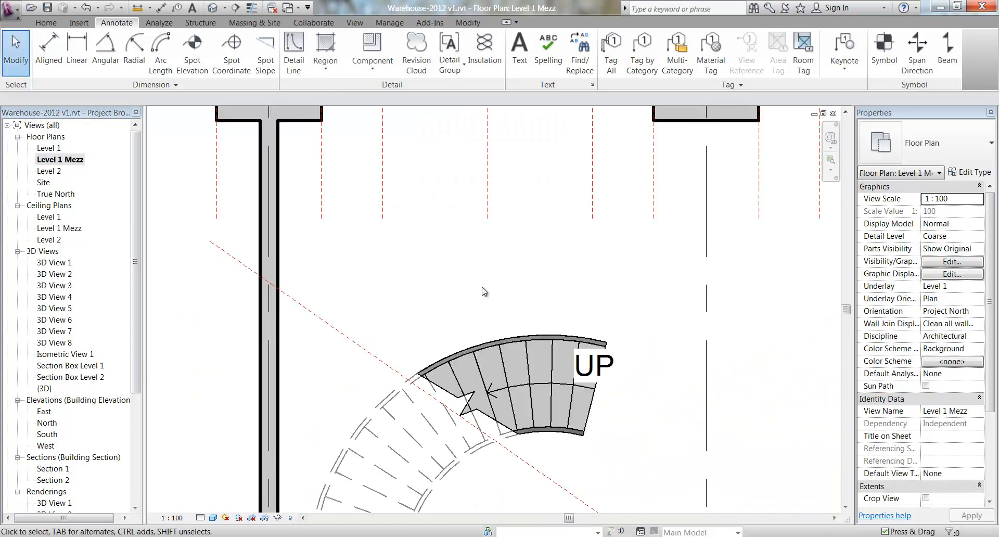
{"action": "scroll", "coordinate": [484, 288], "scroll_direction": "down", "scroll_amount": 1}
{"action": "middle_click_drag", "start_coordinate": [486, 291], "coordinate": [257, 264]}
{"action": "scroll", "coordinate": [441, 301], "scroll_direction": "up", "scroll_amount": 3}
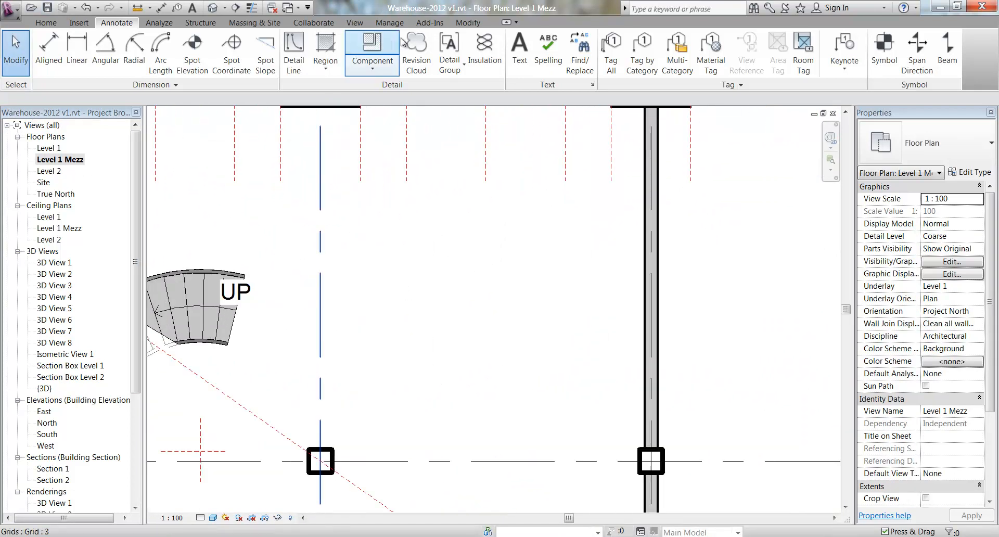
{"action": "left_click", "coordinate": [470, 23]}
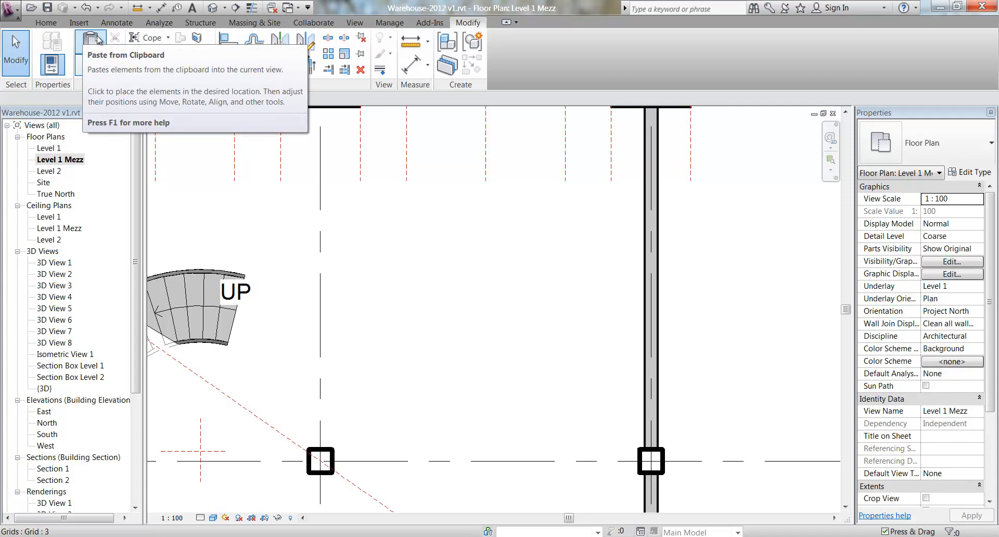
{"action": "left_click", "coordinate": [97, 41]}
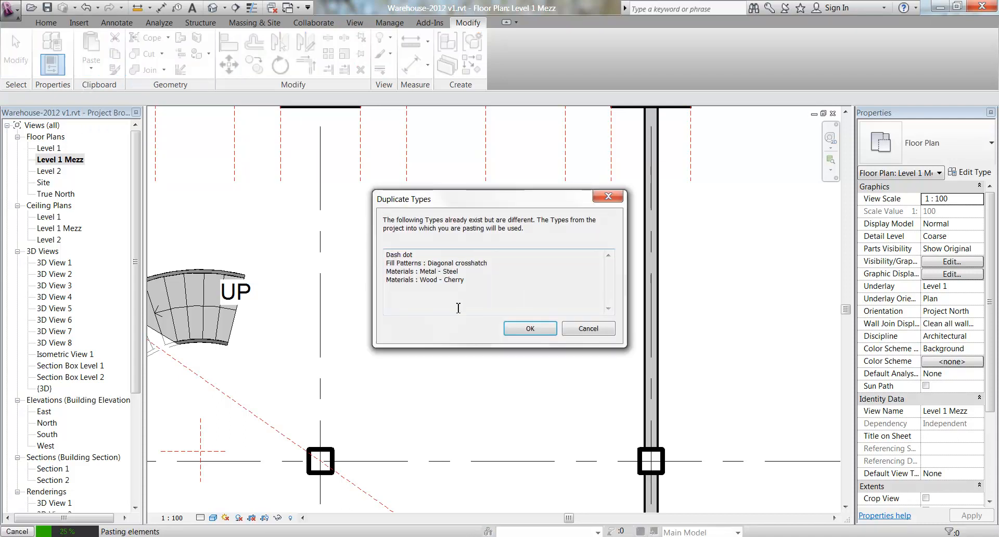
{"action": "left_click", "coordinate": [526, 329]}
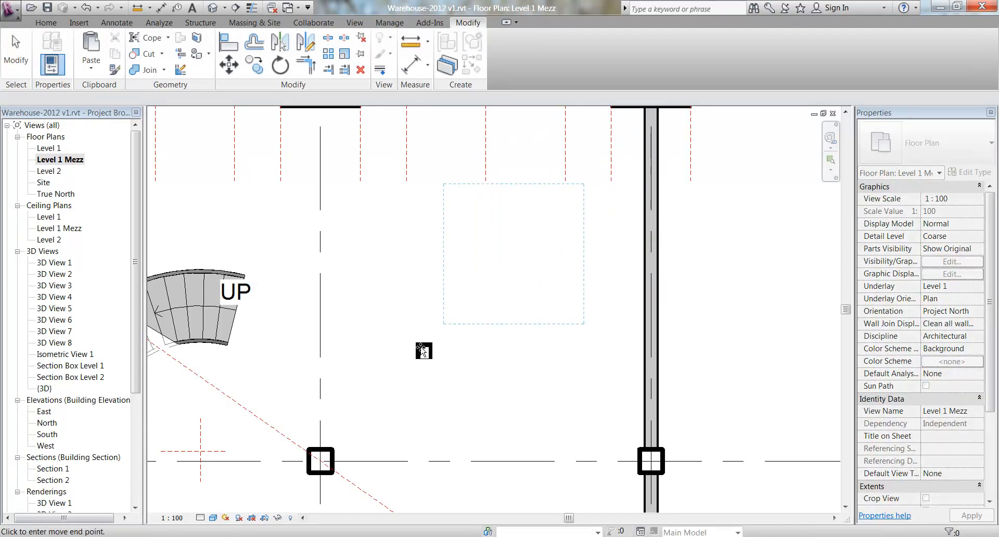
{"action": "left_click", "coordinate": [421, 384]}
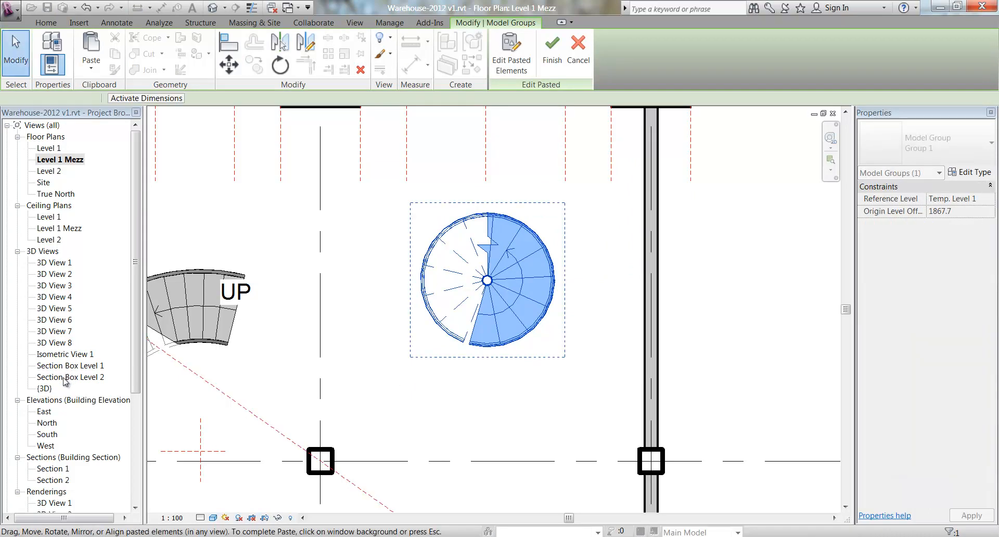
{"action": "left_click", "coordinate": [551, 339]}
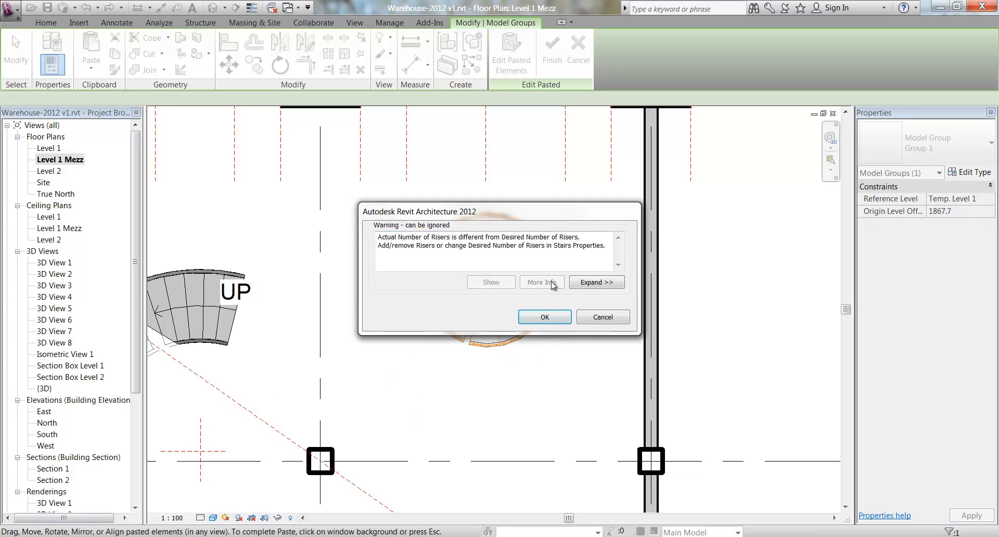
{"action": "left_click", "coordinate": [544, 317]}
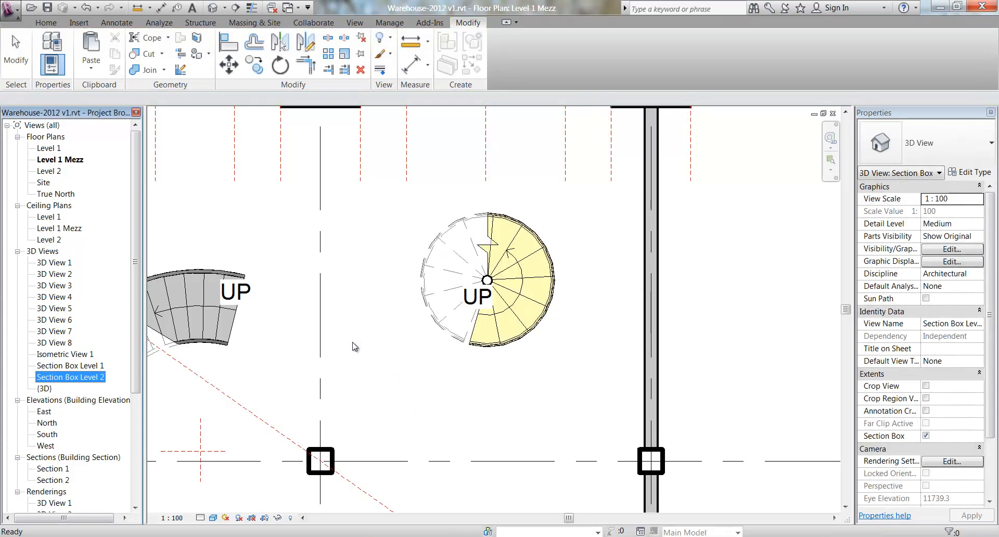
Step: Select the pasted spiral stair in the Section Box Level 2 view and edit its sketch in the Level 2 plan
{"action": "double_click", "coordinate": [65, 377]}
{"action": "middle_click_drag", "start_coordinate": [448, 393], "coordinate": [405, 165]}
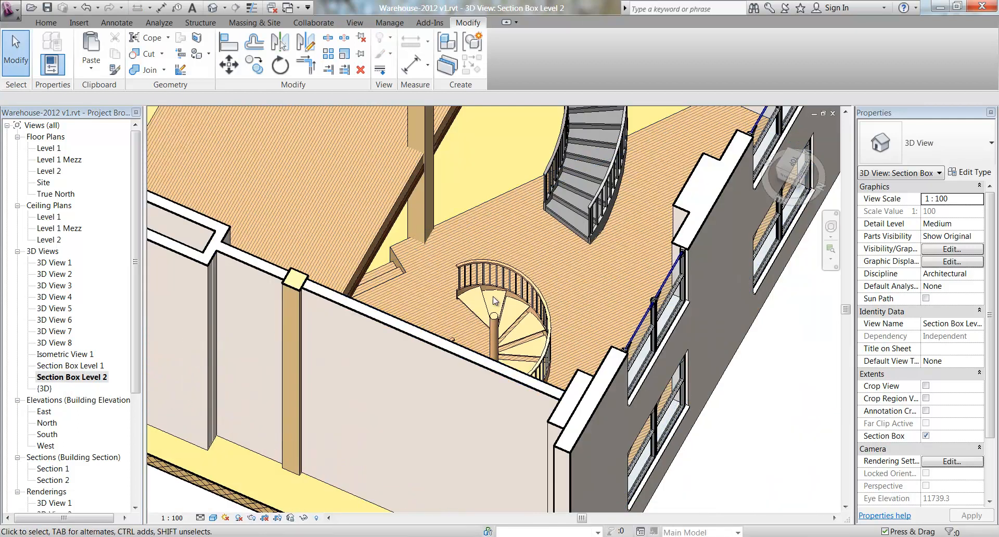
{"action": "left_click", "coordinate": [479, 315]}
{"action": "scroll", "coordinate": [480, 315], "scroll_direction": "up", "scroll_amount": 5}
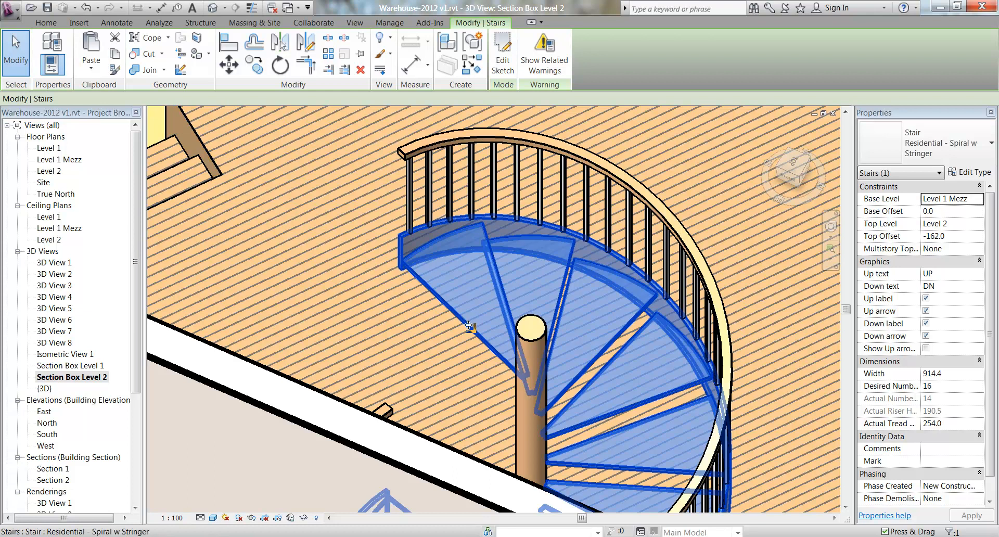
{"action": "left_click", "coordinate": [502, 60]}
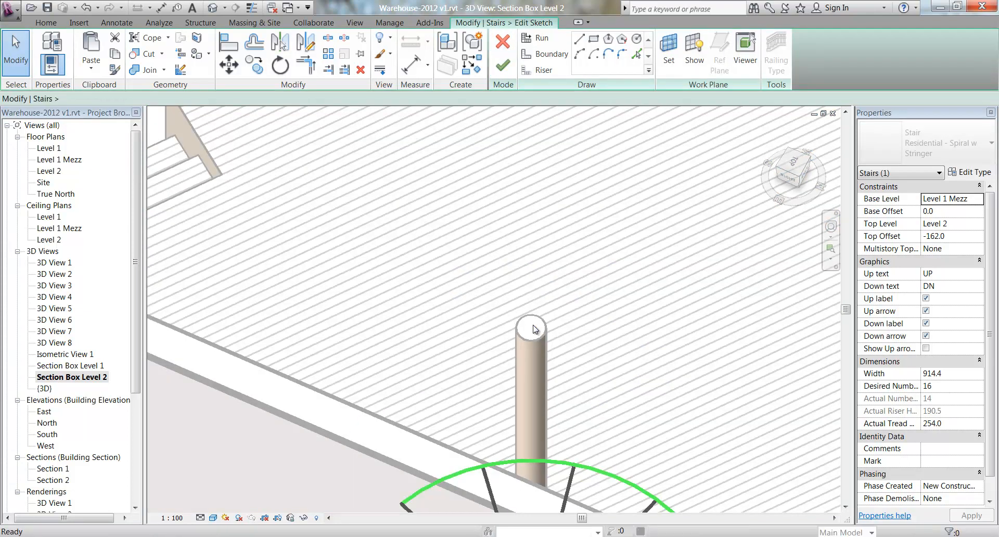
{"action": "double_click", "coordinate": [49, 171]}
{"action": "scroll", "coordinate": [540, 289], "scroll_direction": "up", "scroll_amount": 5}
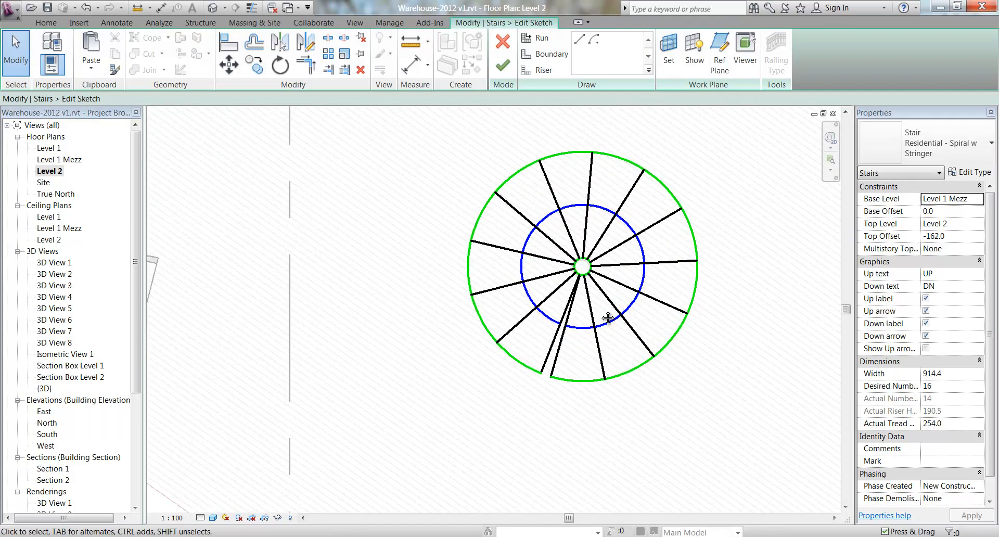
{"action": "middle_click_drag", "start_coordinate": [608, 318], "coordinate": [601, 314]}
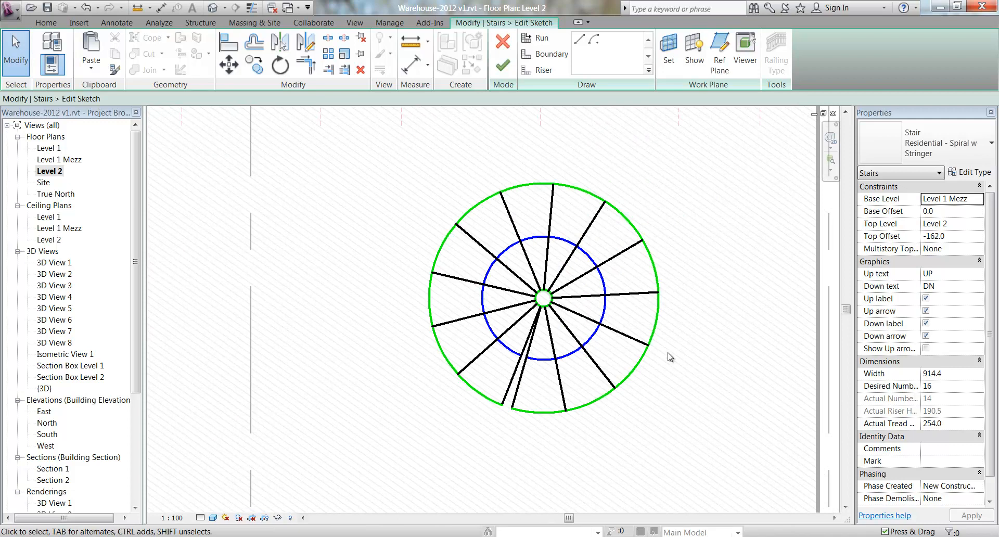
{"action": "scroll", "coordinate": [574, 249], "scroll_direction": "up", "scroll_amount": 1}
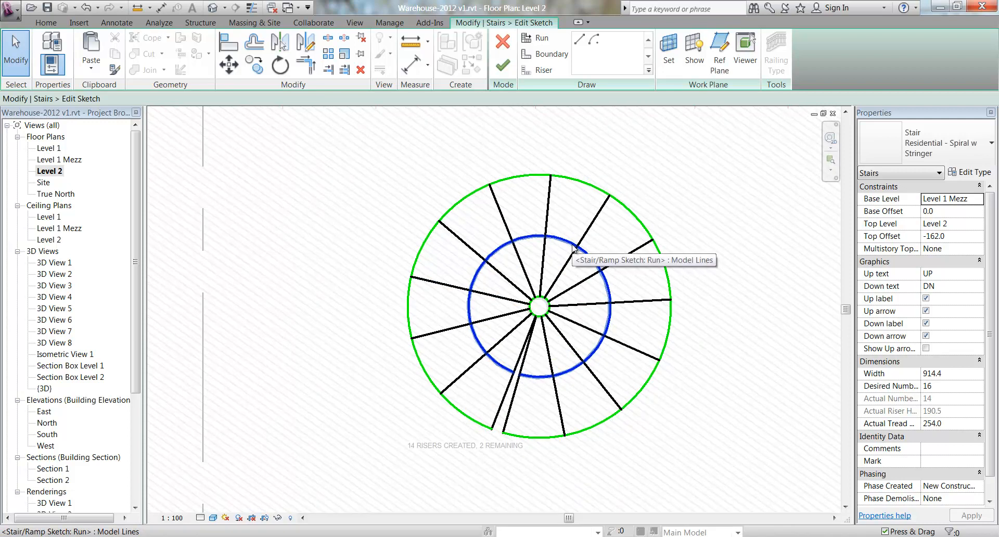
{"action": "scroll", "coordinate": [574, 249], "scroll_direction": "up", "scroll_amount": 1}
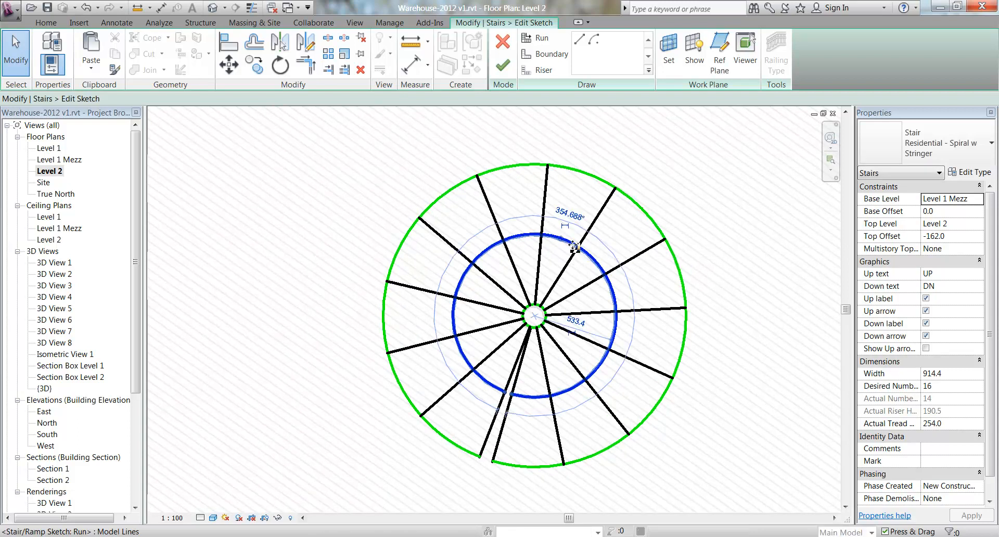
Step: Try to stretch the ends of the spiral sketch's circular run line to create the remaining risers
{"action": "left_click", "coordinate": [574, 248]}
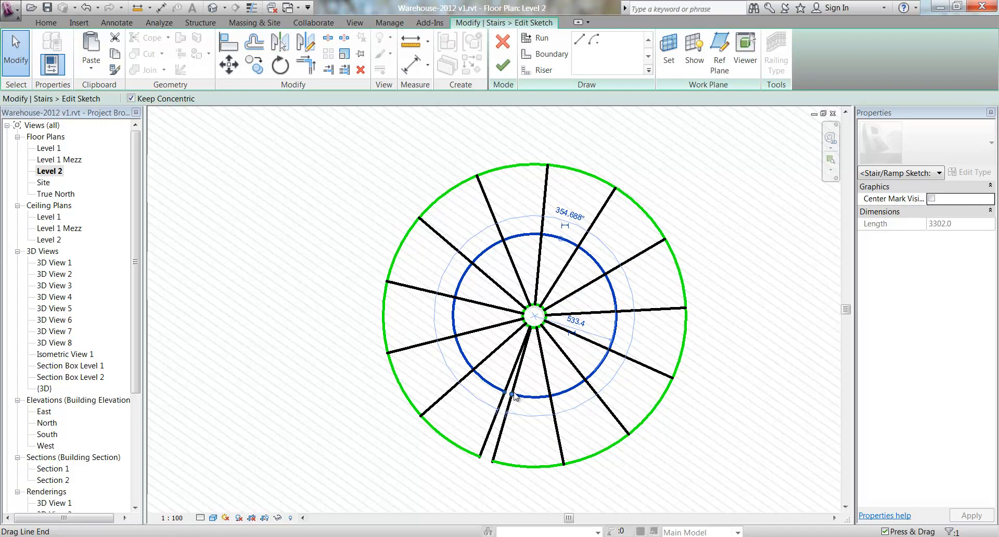
{"action": "left_click_drag", "start_coordinate": [512, 399], "coordinate": [470, 367]}
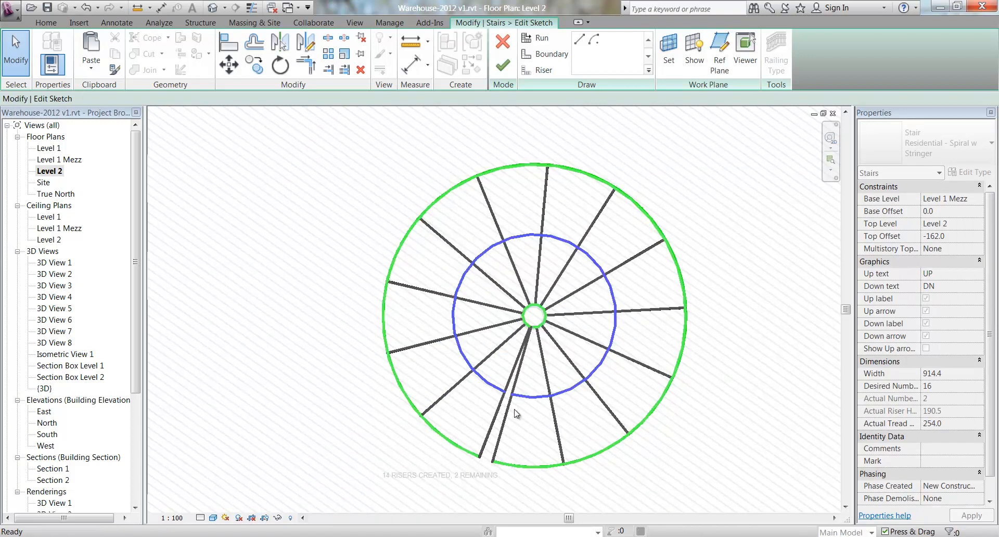
{"action": "left_click", "coordinate": [493, 391]}
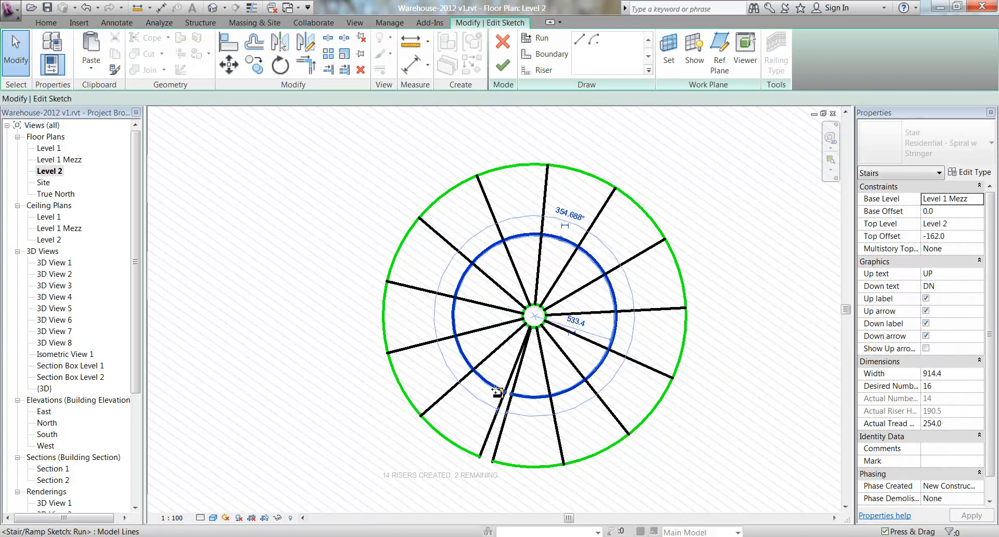
{"action": "left_click_drag", "start_coordinate": [502, 391], "coordinate": [557, 398]}
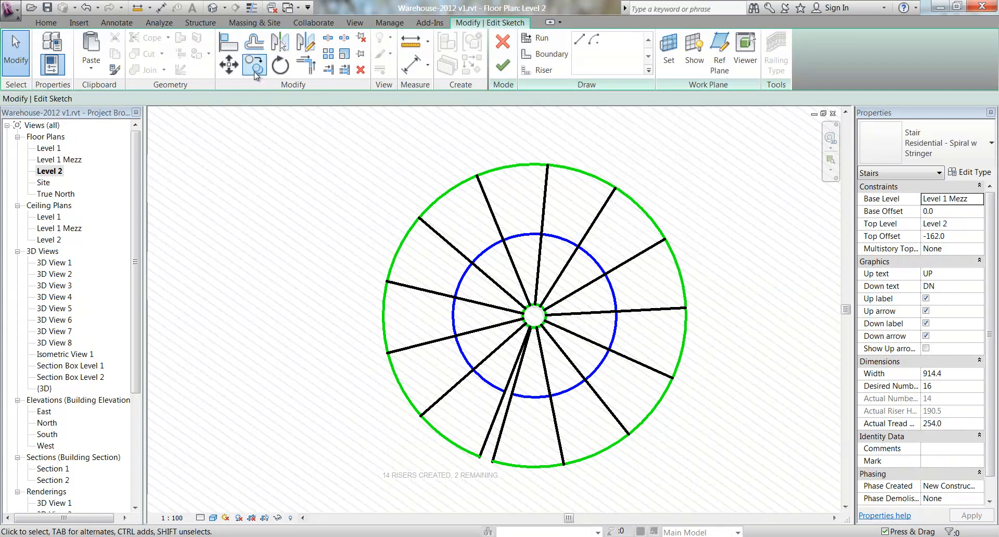
Step: Draw an extra riser line from the spiral's centre out past the outer boundary, between the existing lower-left risers
{"action": "left_click", "coordinate": [567, 52]}
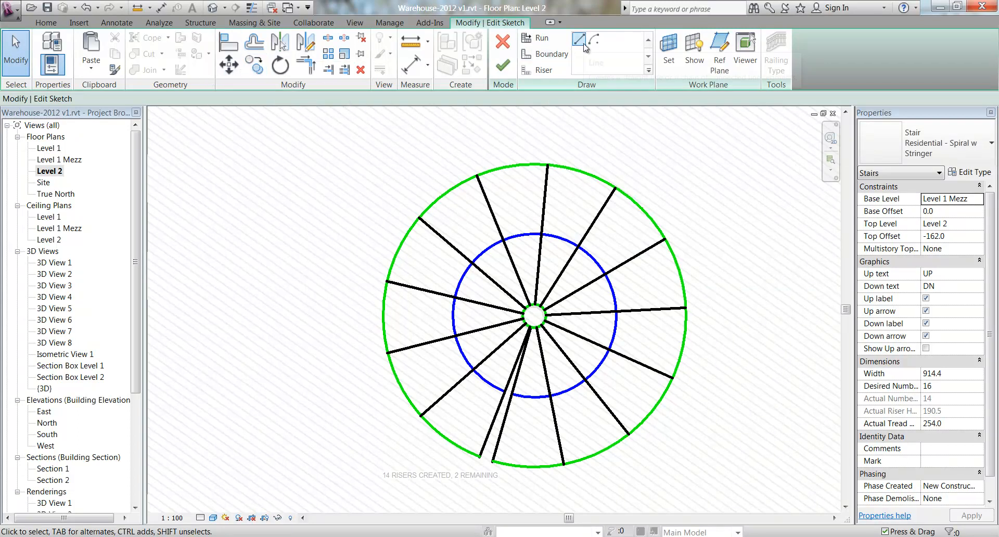
{"action": "left_click", "coordinate": [540, 70]}
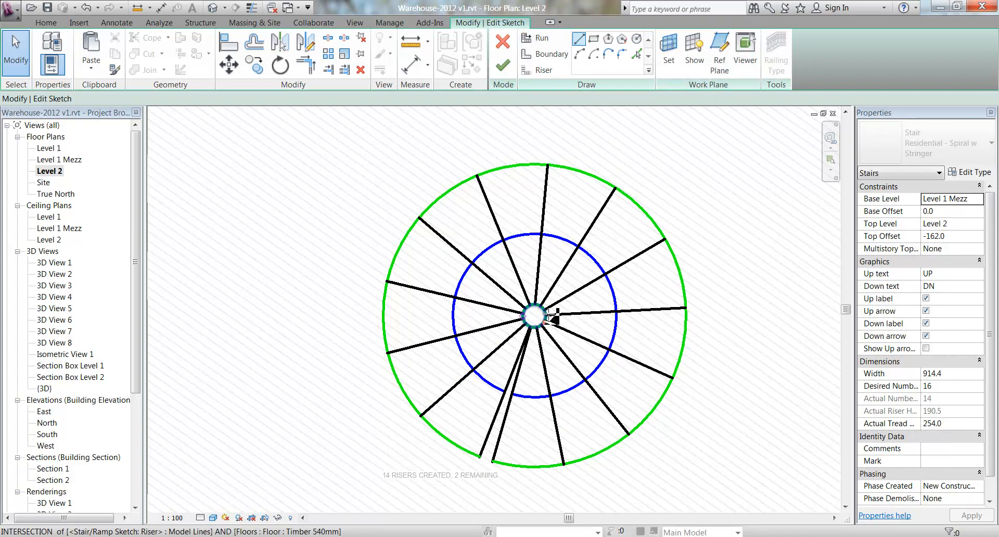
{"action": "left_click", "coordinate": [535, 316]}
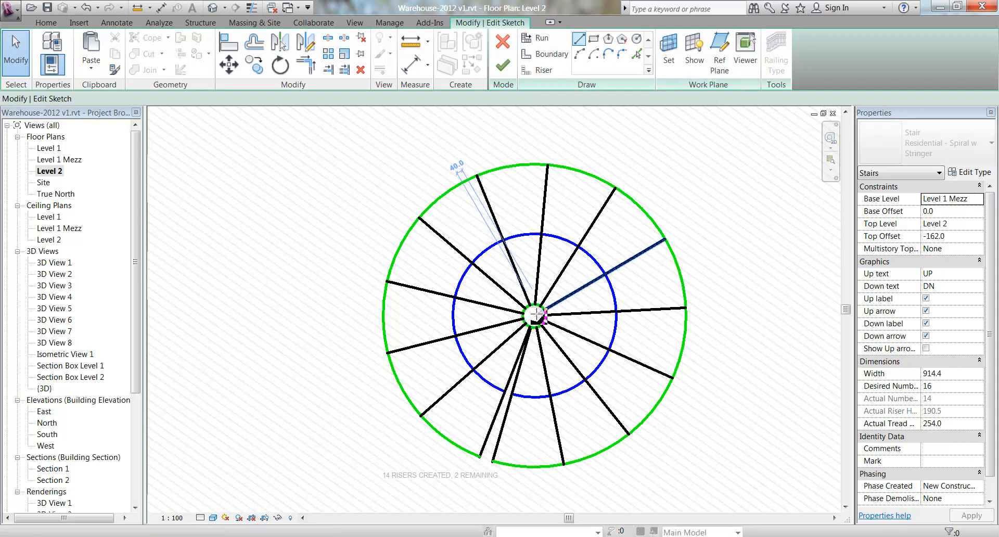
{"action": "left_click", "coordinate": [409, 442]}
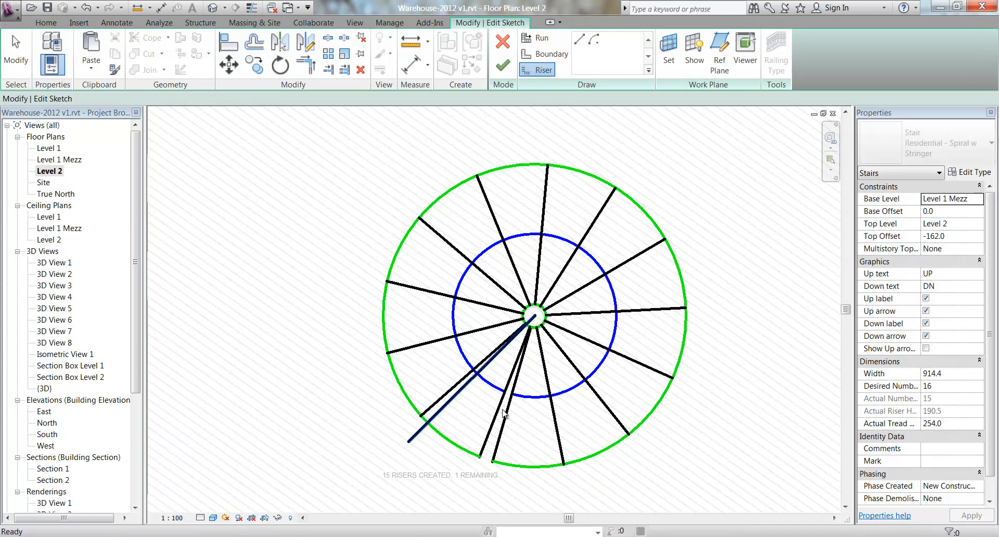
{"action": "key", "text": "Escape"}
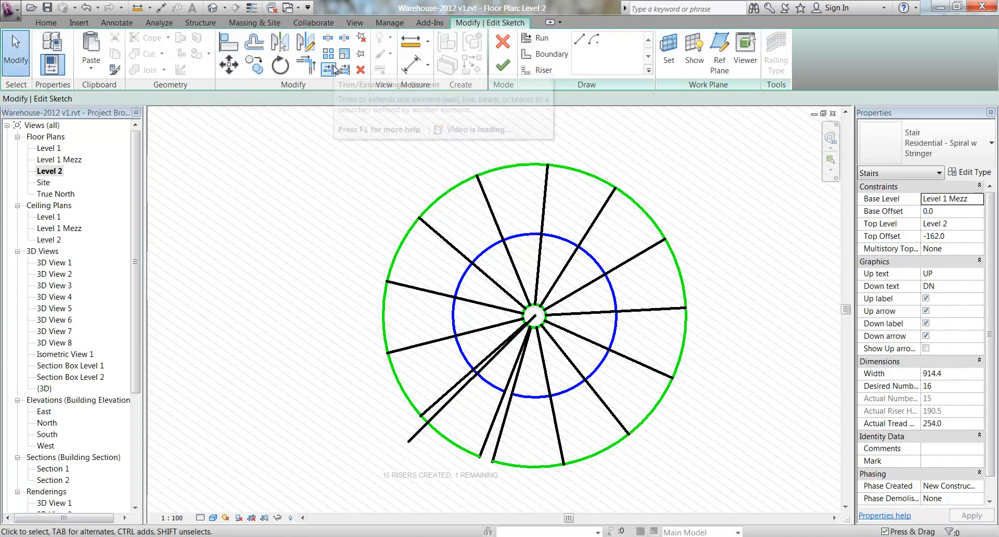
Step: Try to trim the circular run line to the extra riser, and undo both the trim and the riser
{"action": "left_click", "coordinate": [333, 70]}
{"action": "left_click", "coordinate": [451, 400]}
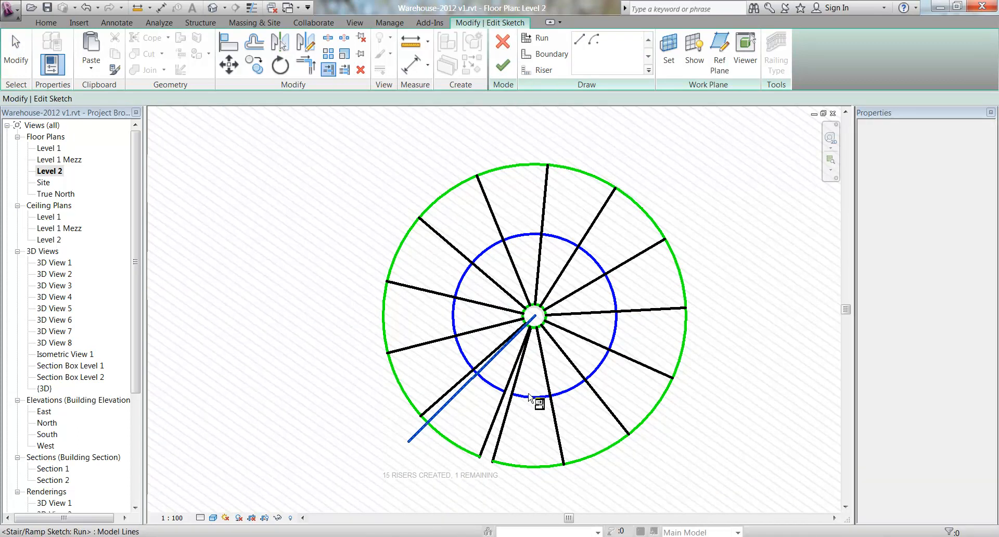
{"action": "left_click", "coordinate": [526, 399]}
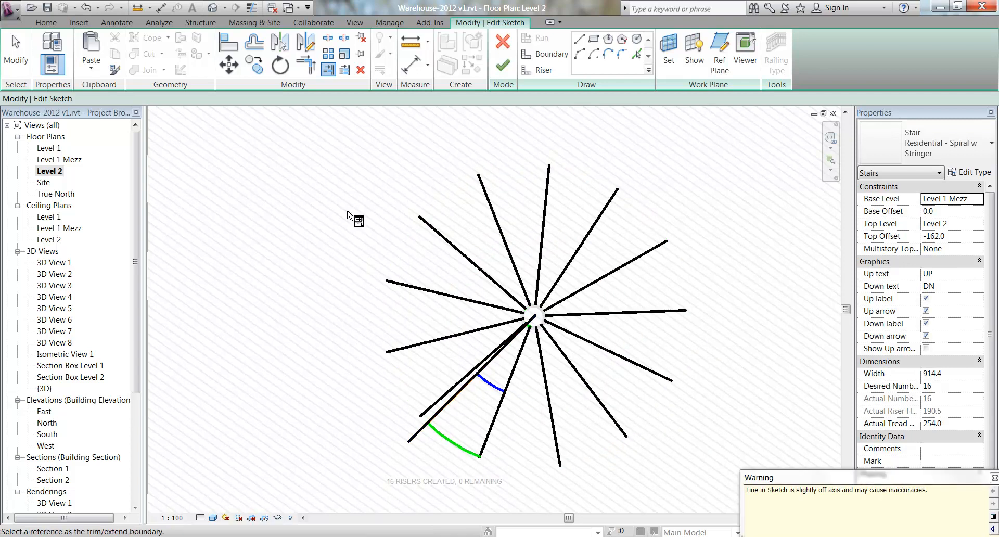
{"action": "key", "text": "Escape"}
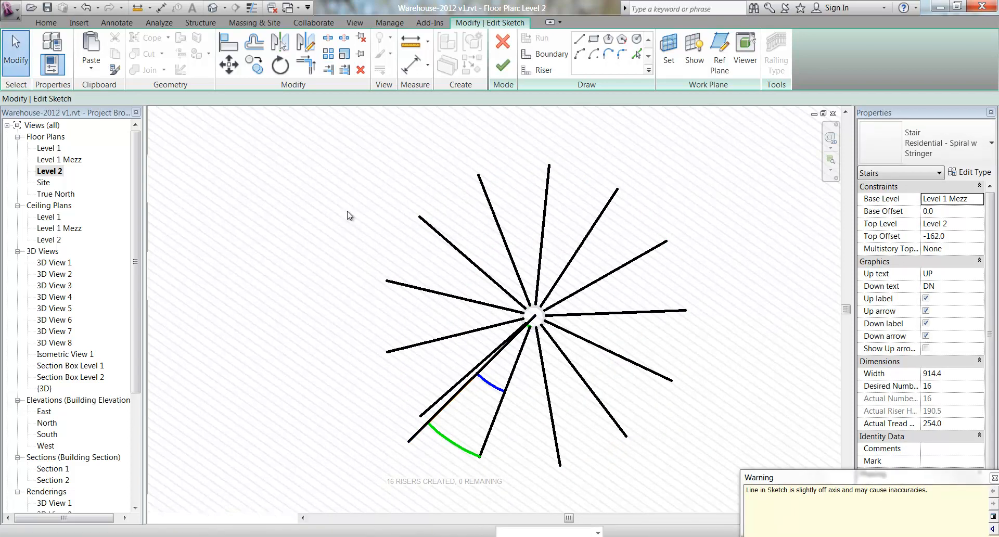
{"action": "key", "text": "ctrl+z"}
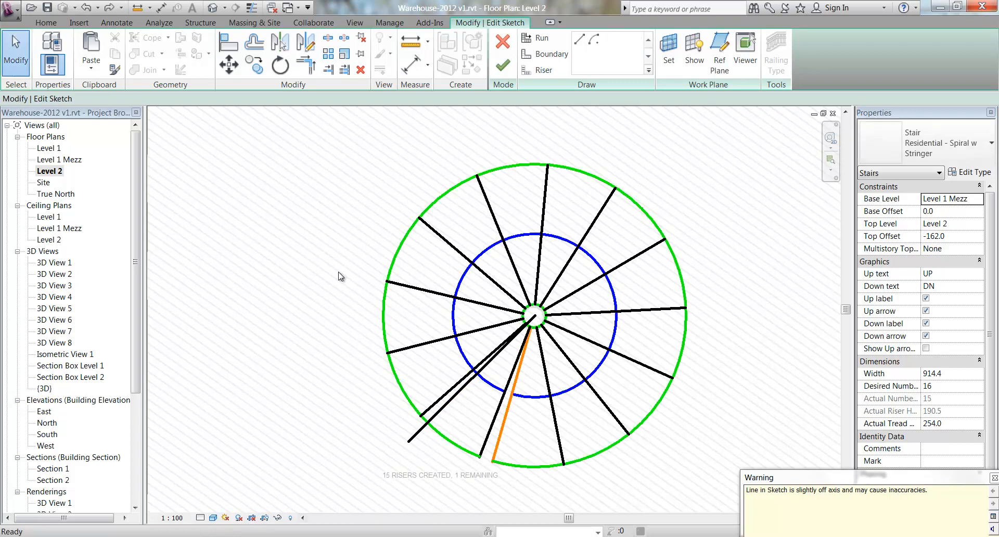
{"action": "key", "text": "ctrl+z"}
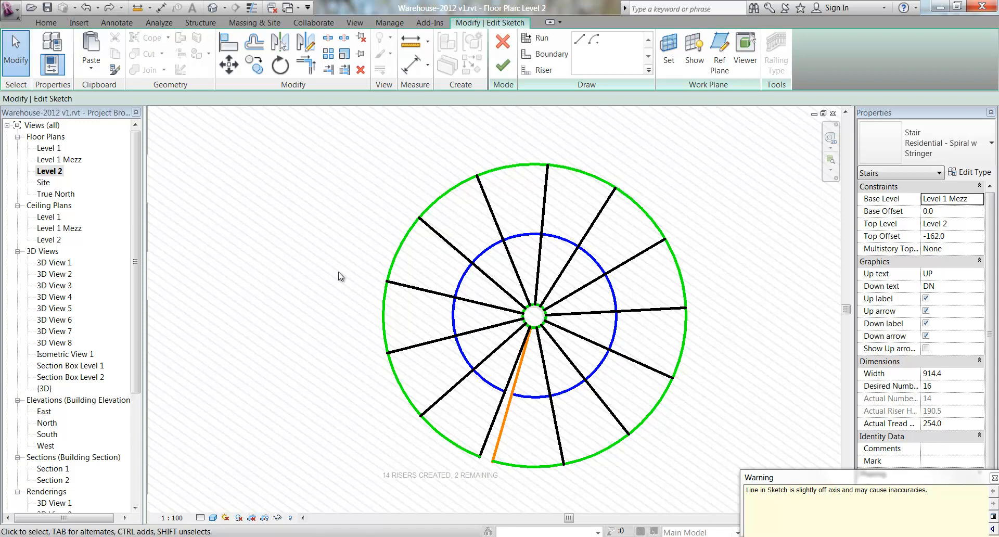
Step: Finish the spiral stair's sketch and open the {3D} view
{"action": "left_click", "coordinate": [501, 69]}
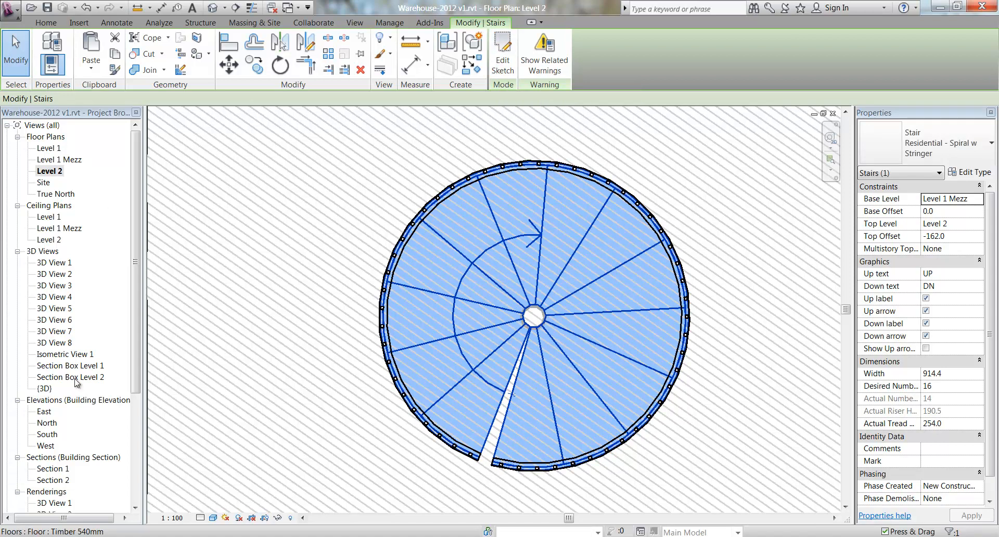
{"action": "double_click", "coordinate": [44, 389]}
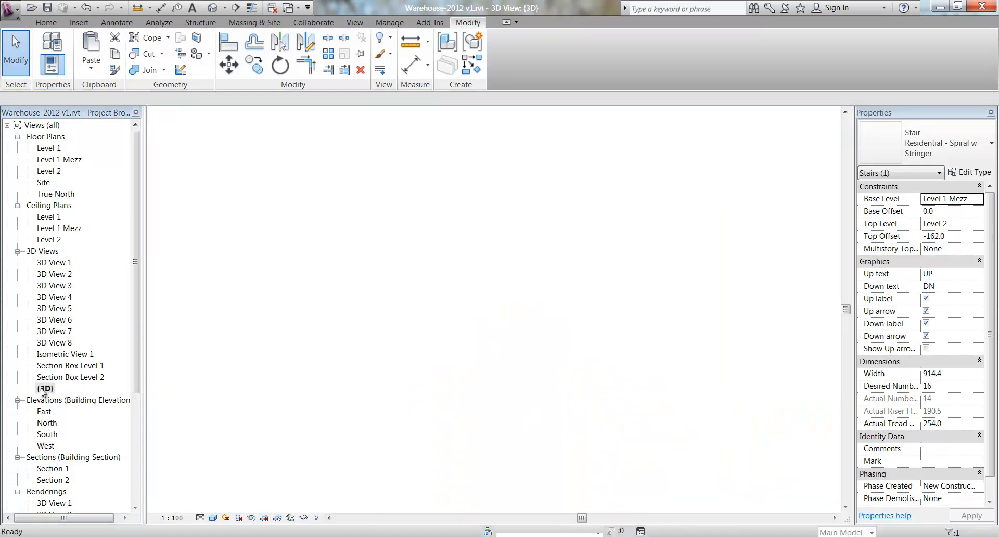